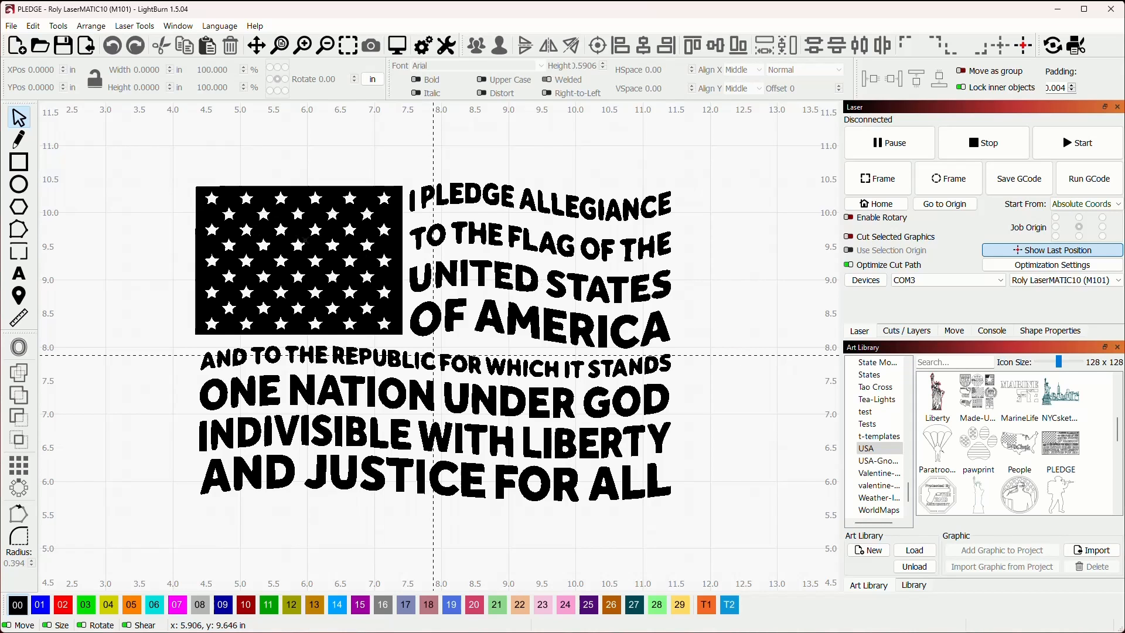
- Examine the edge quality of the flag's stars and the Pledge lettering up close
scroll(301, 236, up, 8)
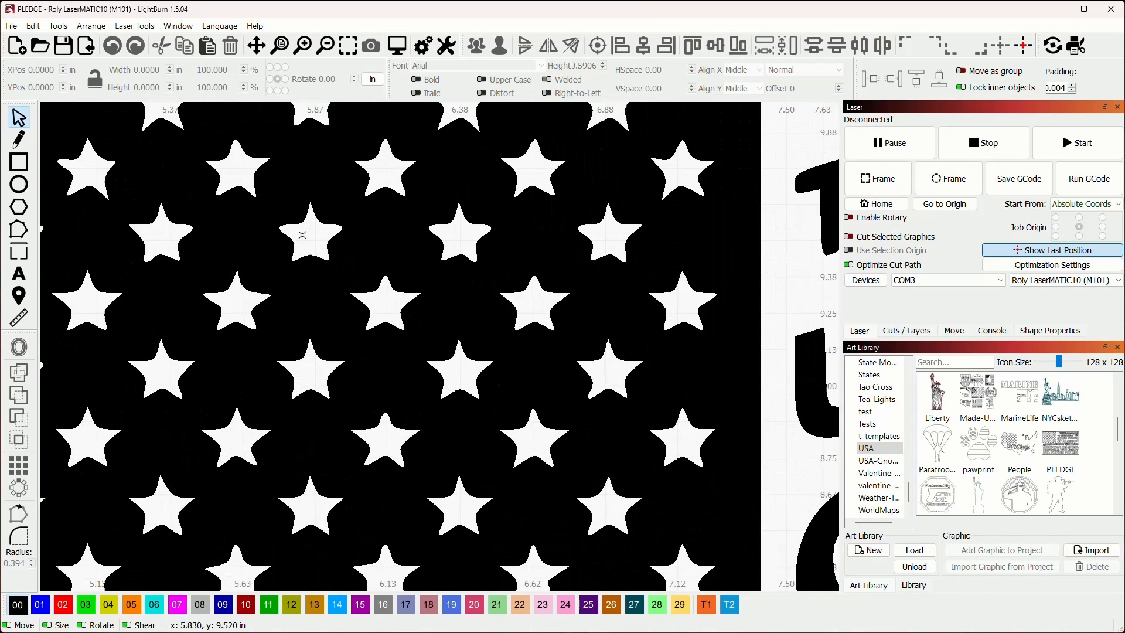
scroll(303, 238, up, 2)
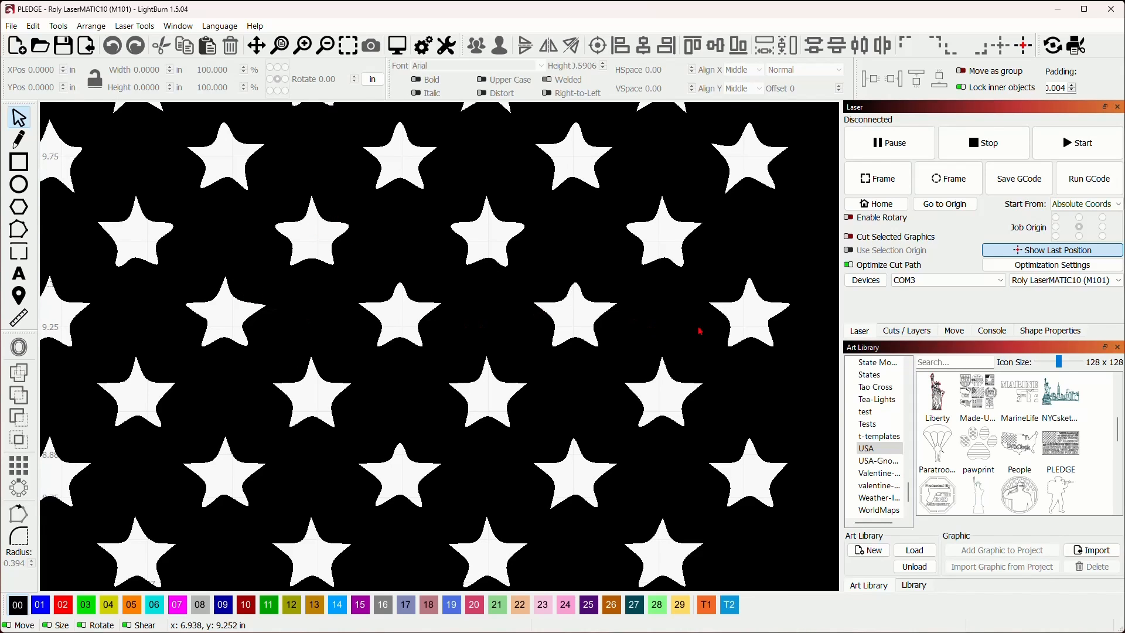
scroll(631, 334, up, 2)
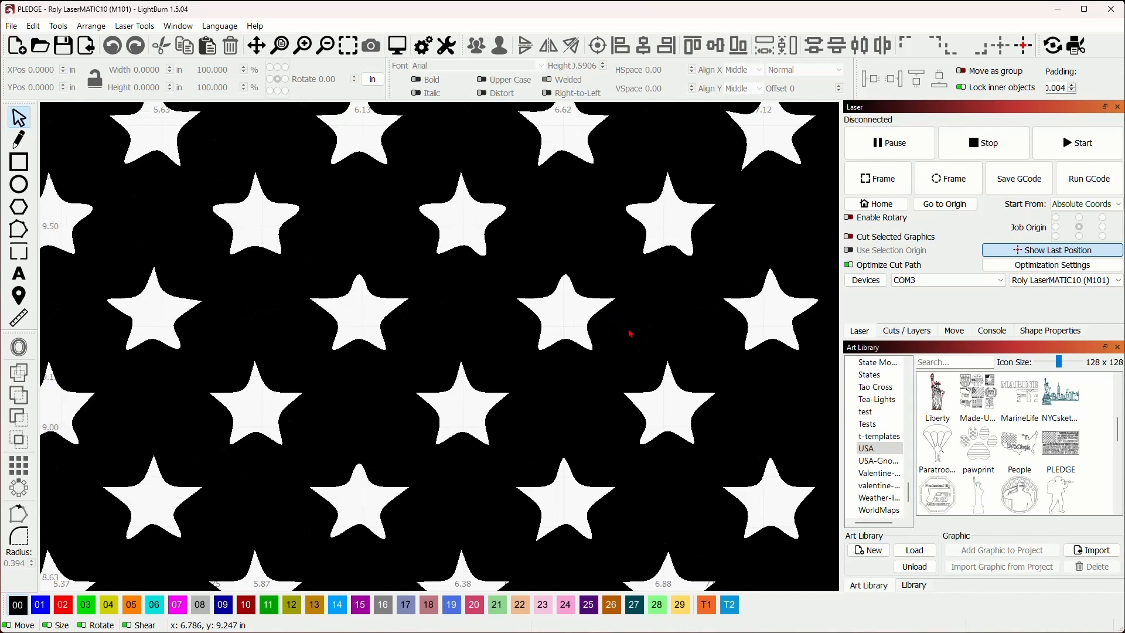
scroll(630, 333, down, 8)
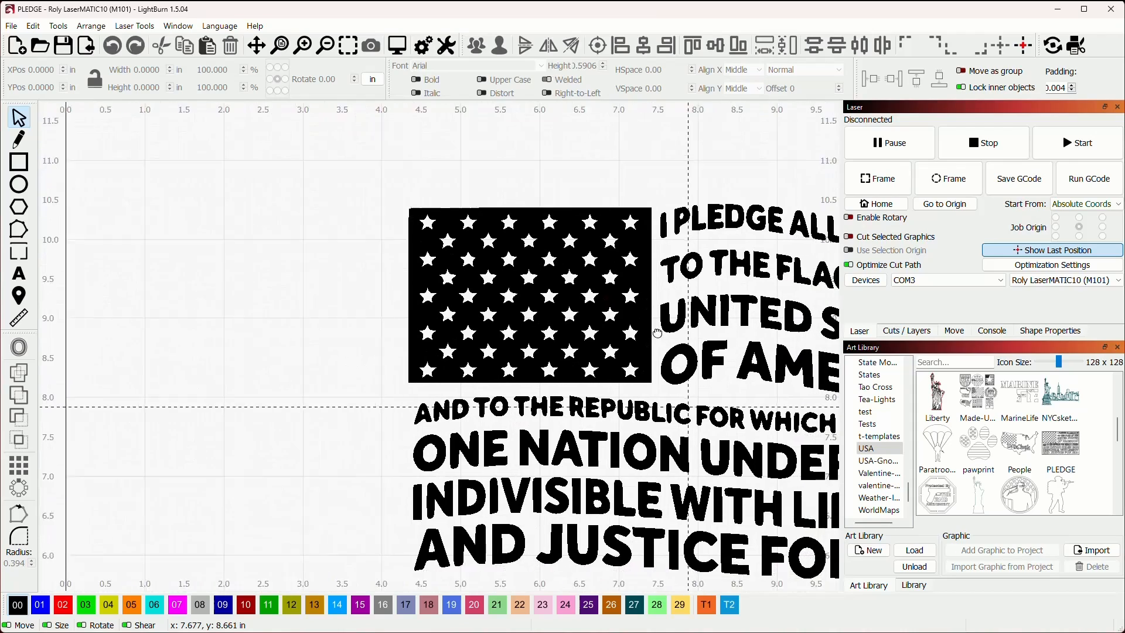
drag(658, 333, 463, 282)
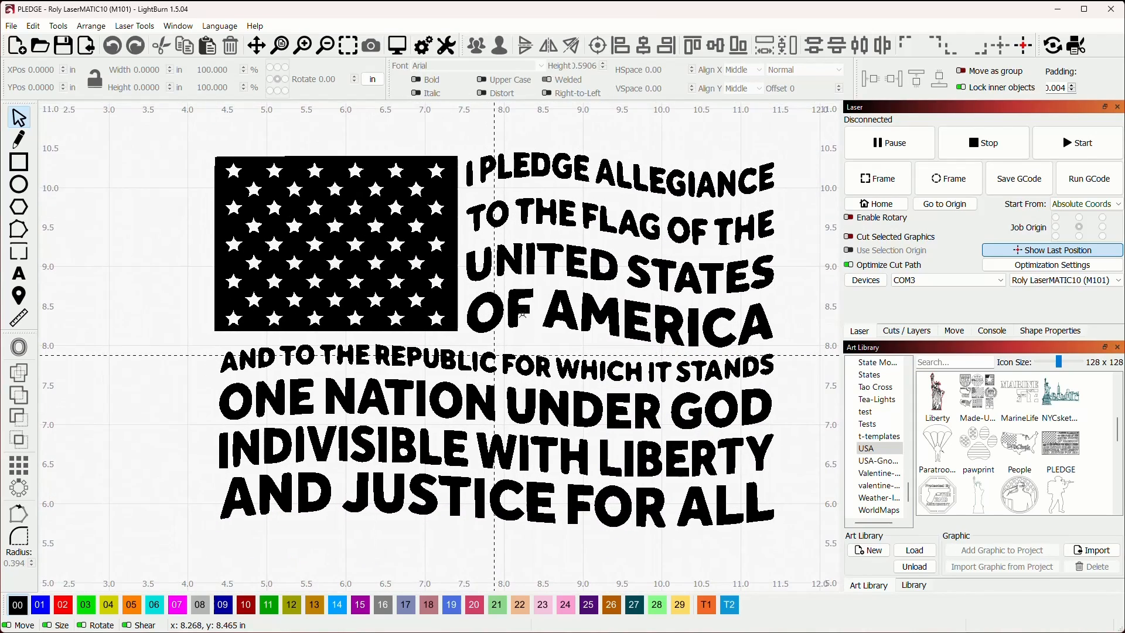
scroll(593, 205, up, 5)
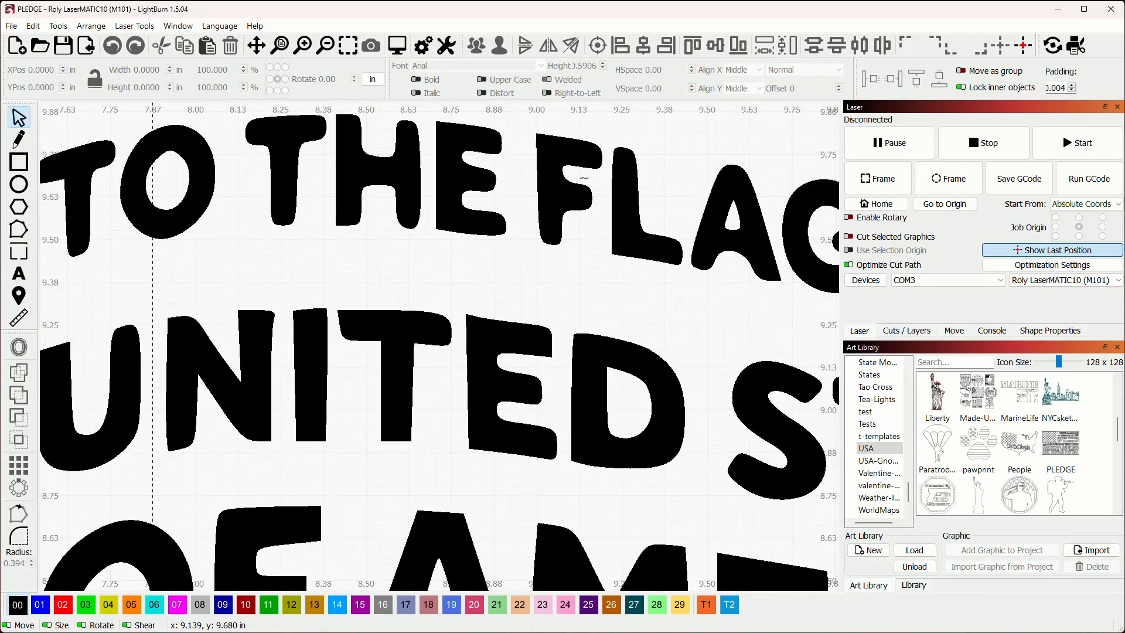
scroll(583, 177, up, 4)
drag(592, 180, 569, 297)
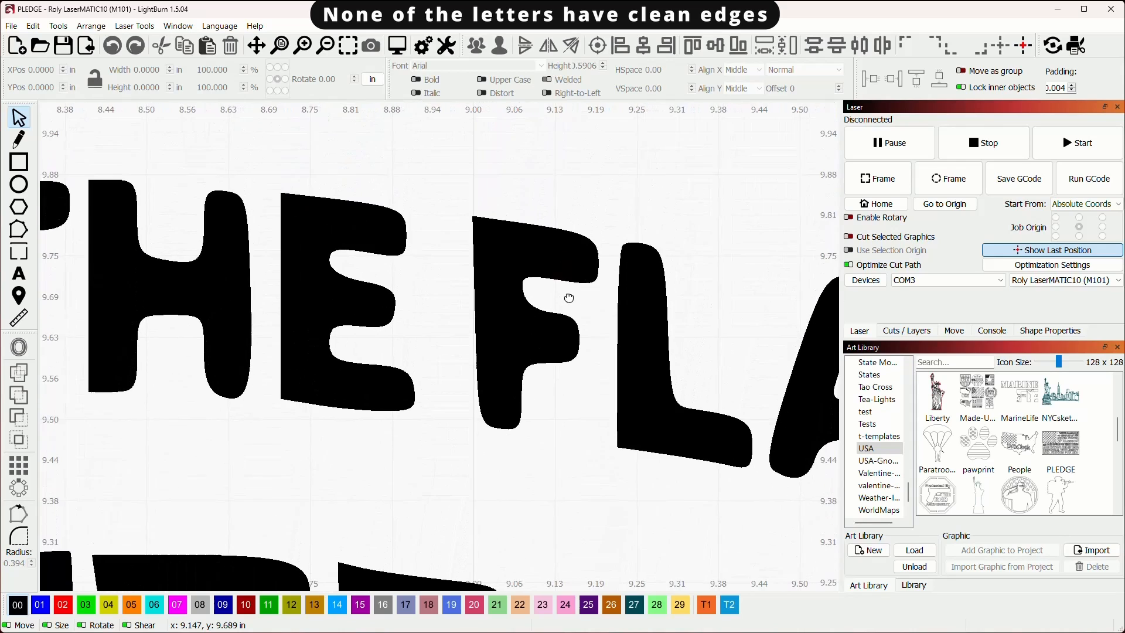
scroll(523, 232, up, 4)
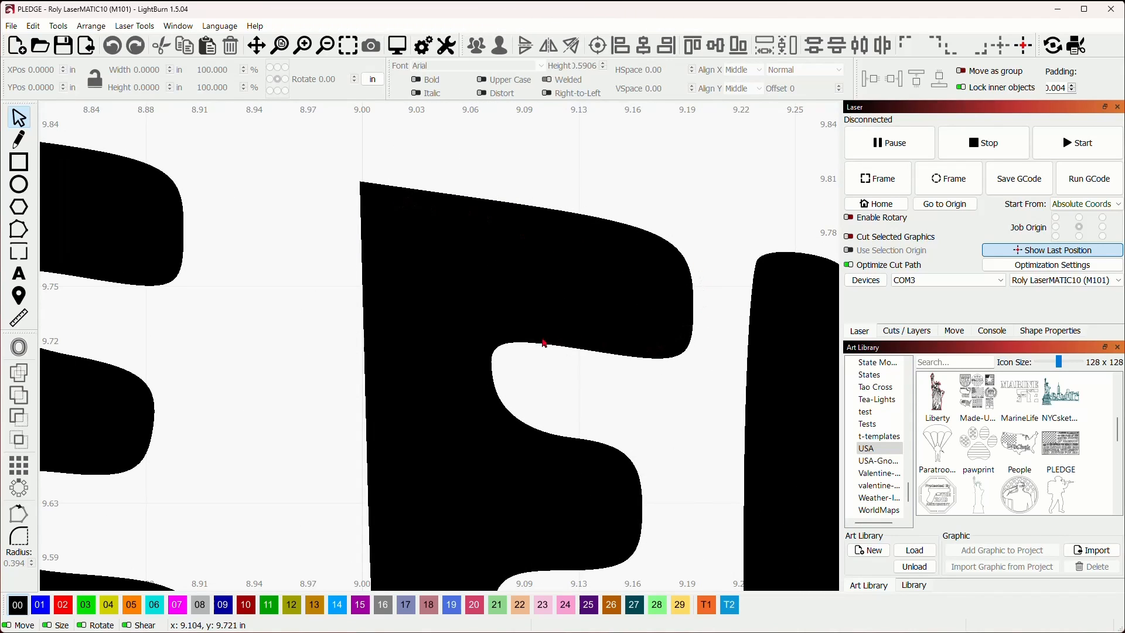
scroll(600, 313, down, 8)
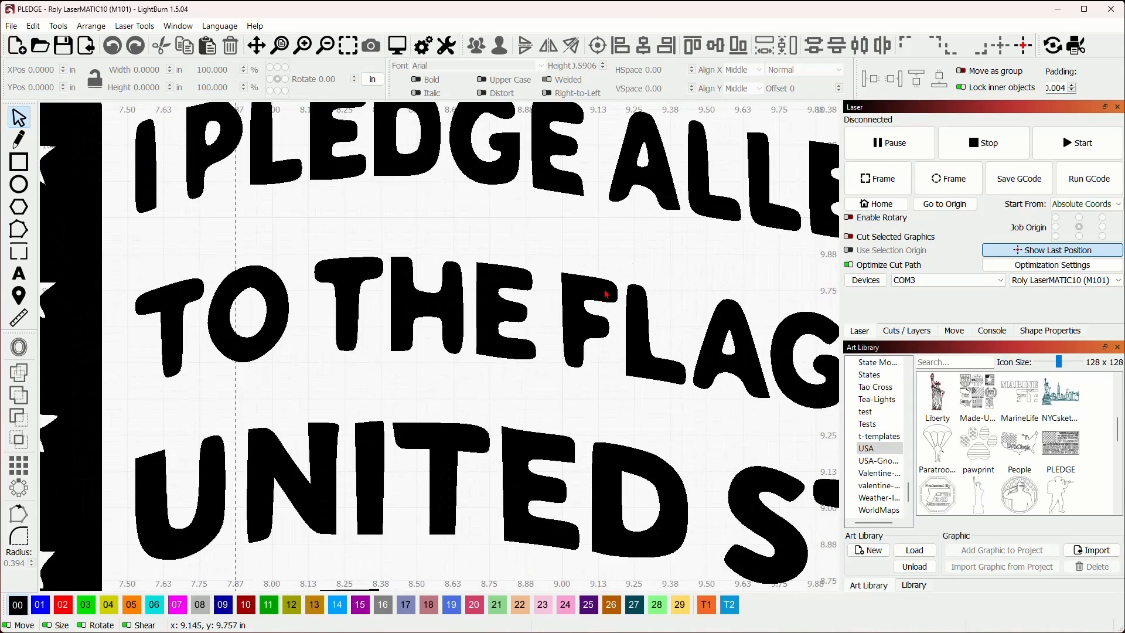
scroll(606, 293, down, 4)
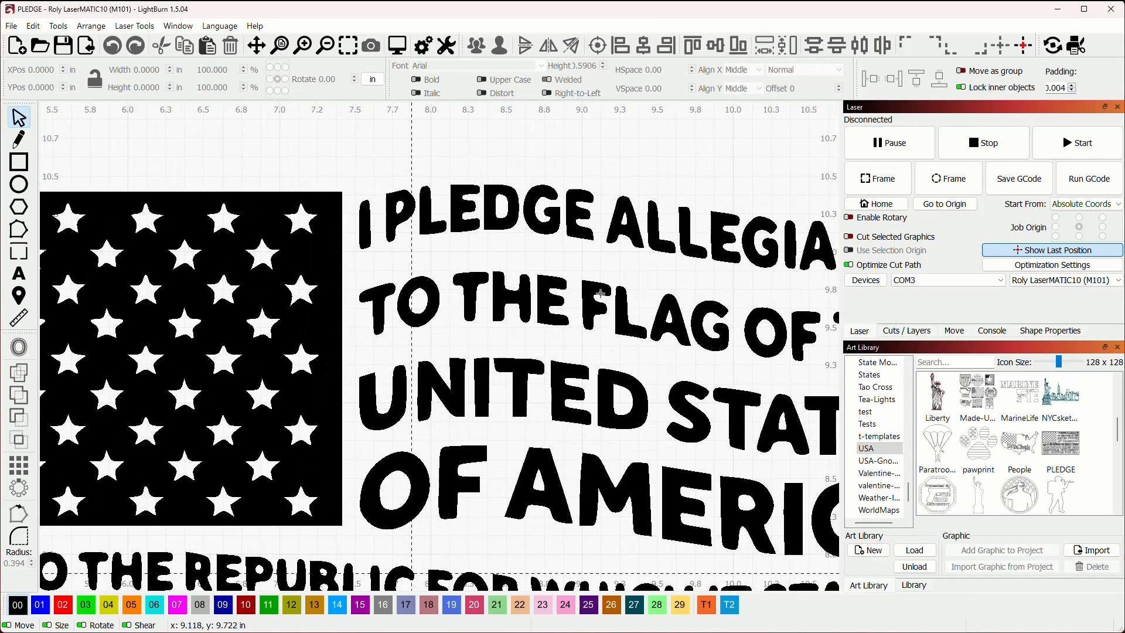
scroll(596, 300, down, 4)
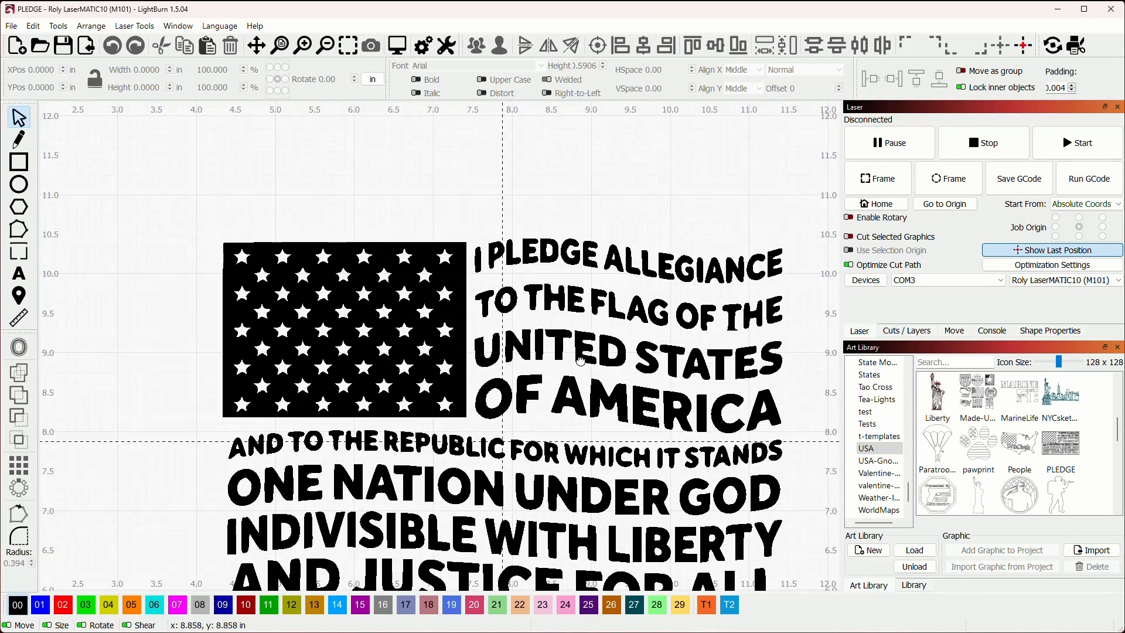
scroll(564, 267, down, 2)
scroll(564, 268, down, 6)
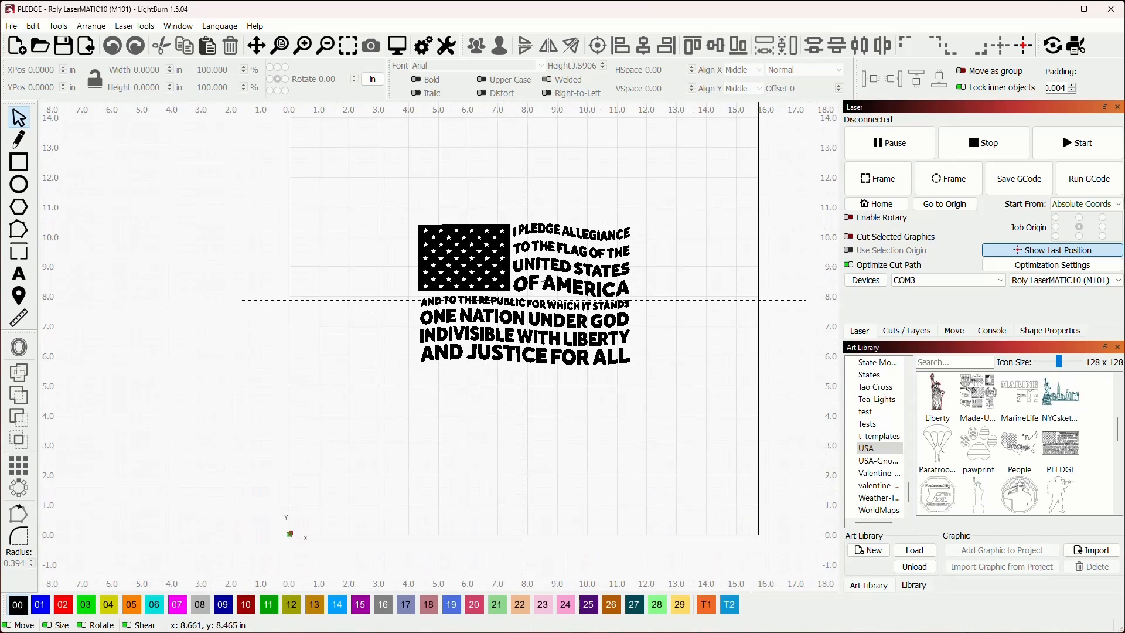
- Move the Pledge flag artwork outside the work area, to the left of its upper half, and deselect it
drag(563, 253, 552, 297)
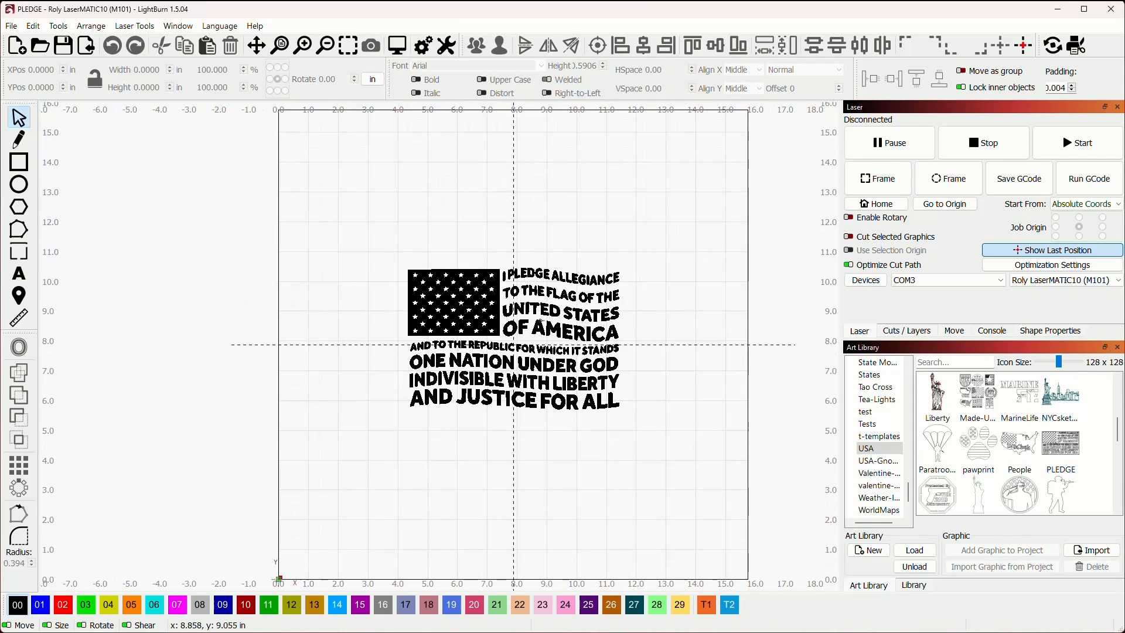
click(518, 333)
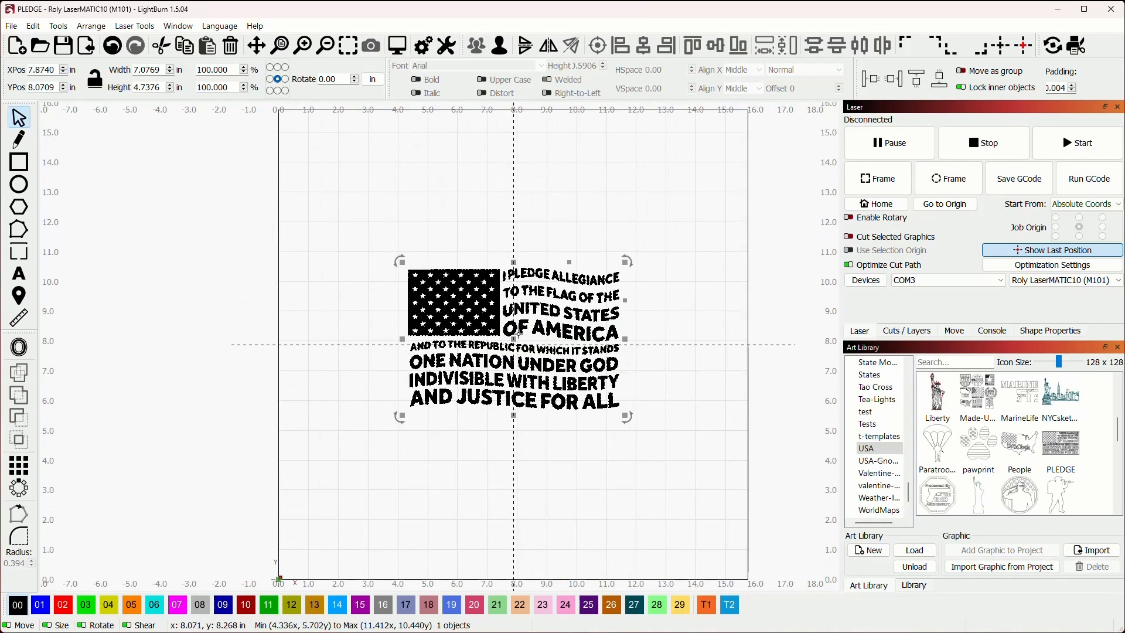
drag(518, 333, 153, 232)
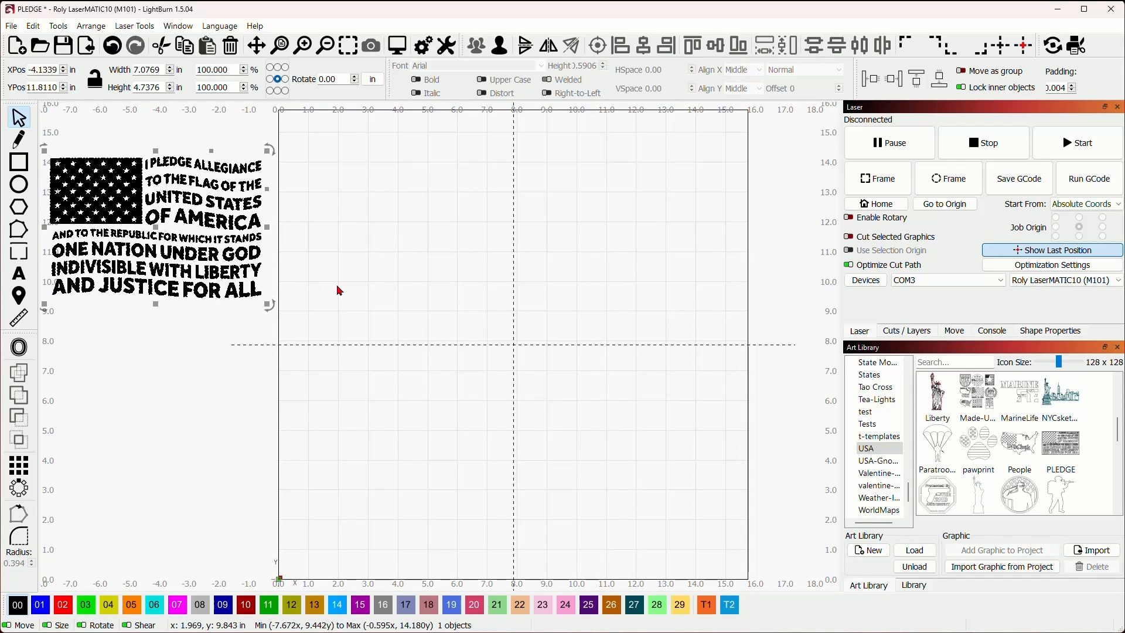
drag(429, 300, 435, 293)
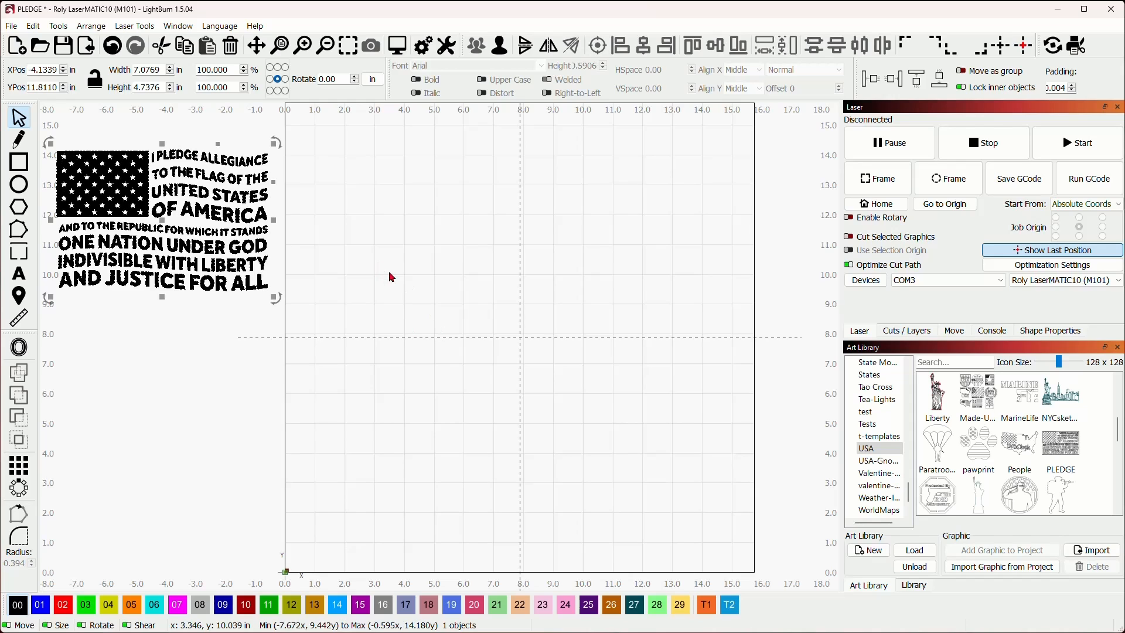
drag(395, 278, 447, 311)
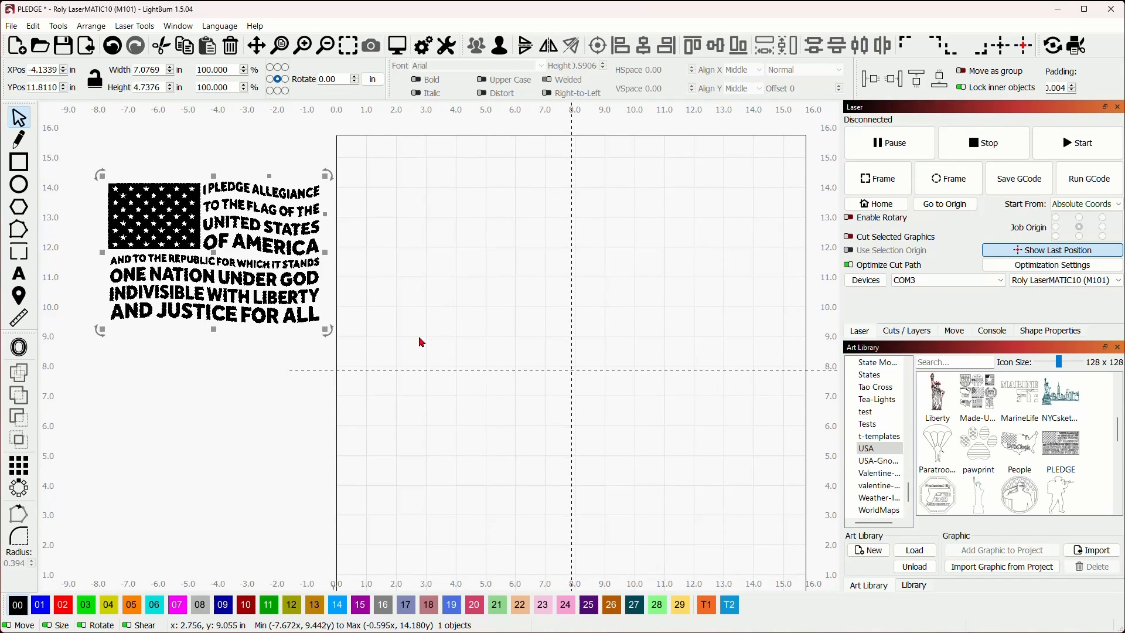
click(450, 324)
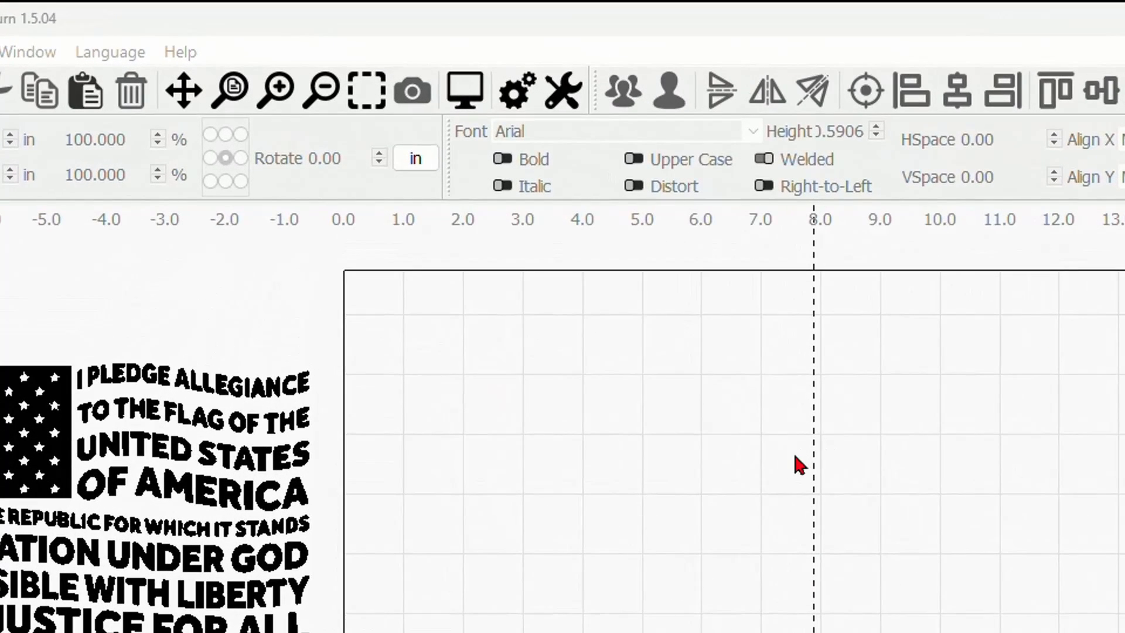
- Change the units setting to mm/min, from the options suited to diode lasers
click(414, 159)
click(413, 158)
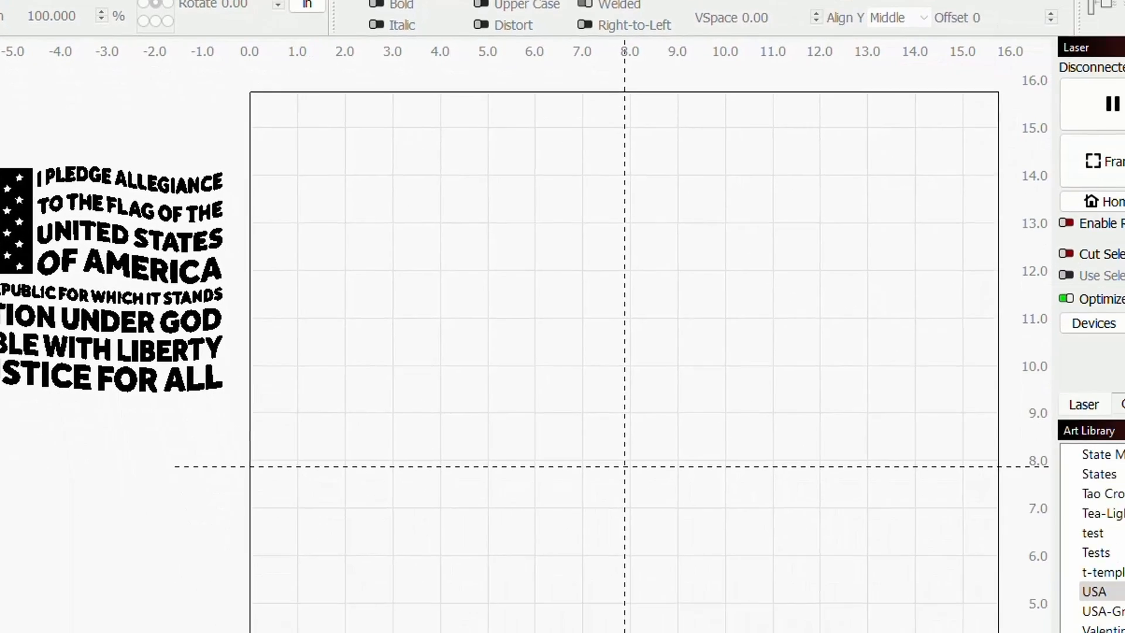
click(518, 93)
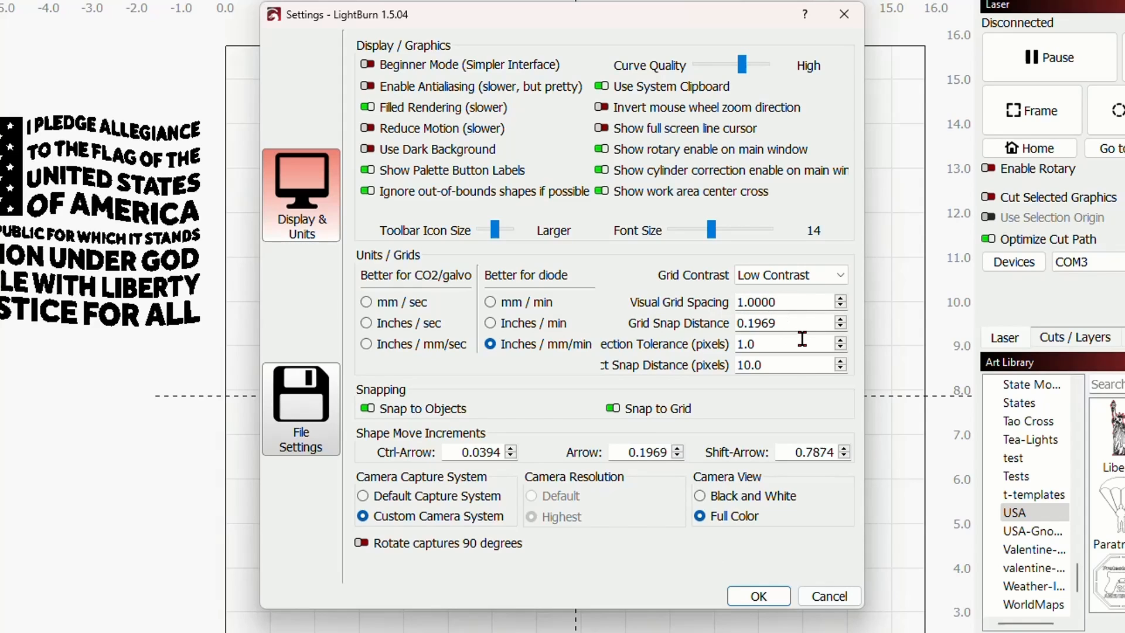
click(492, 302)
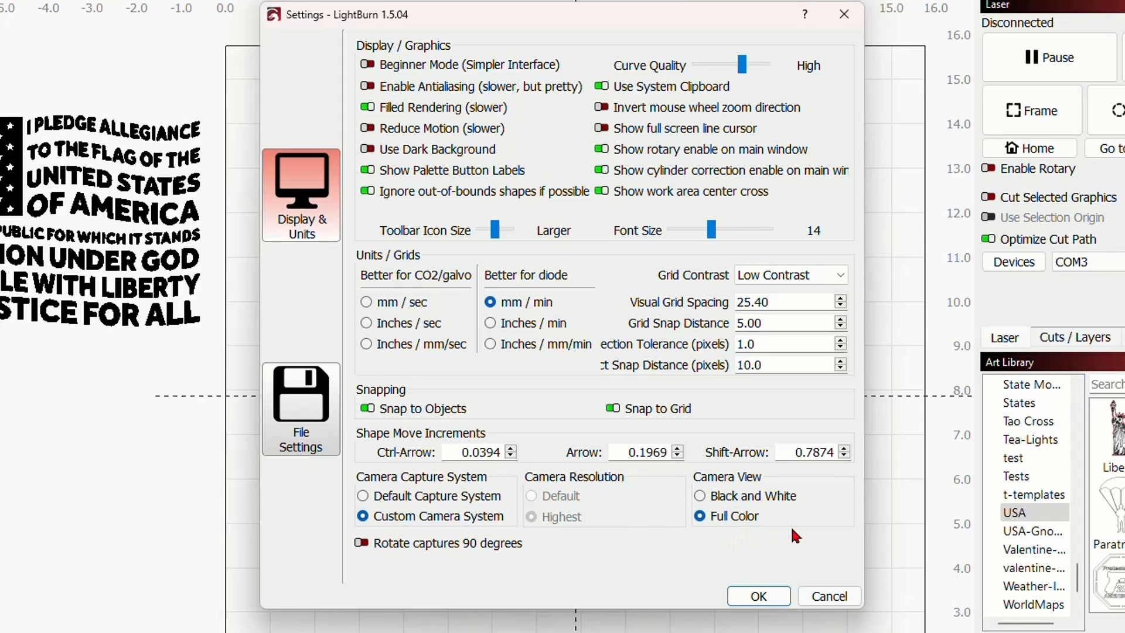
click(758, 596)
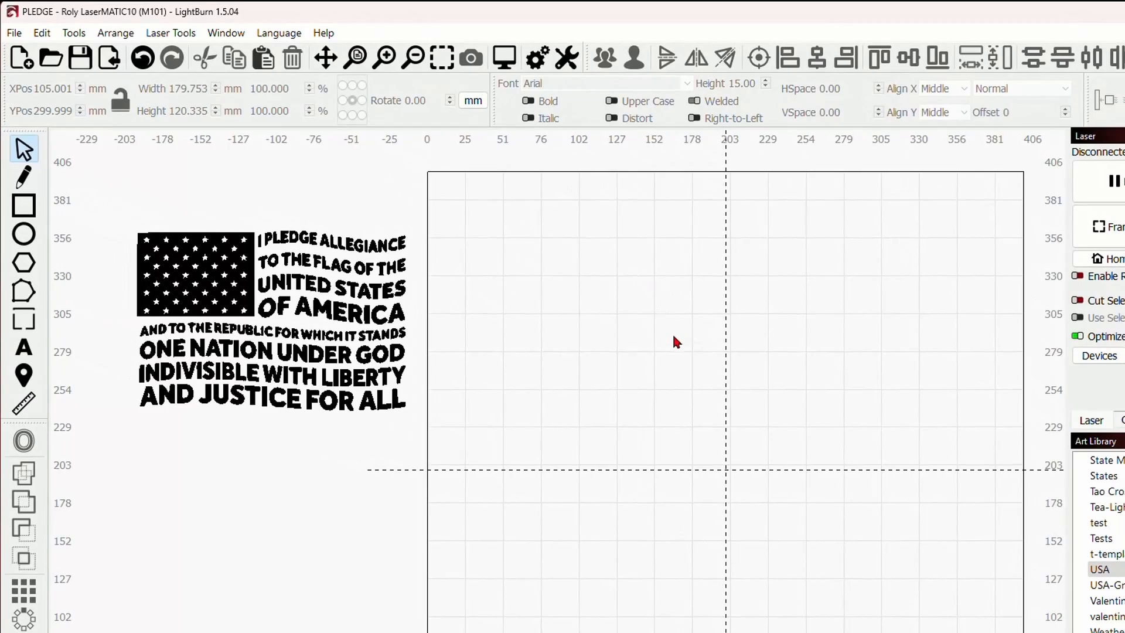
- Draw a 110 × 65 mm rectangle in the upper-left part of the work area and assign it to tool layer T2
drag(673, 337, 648, 353)
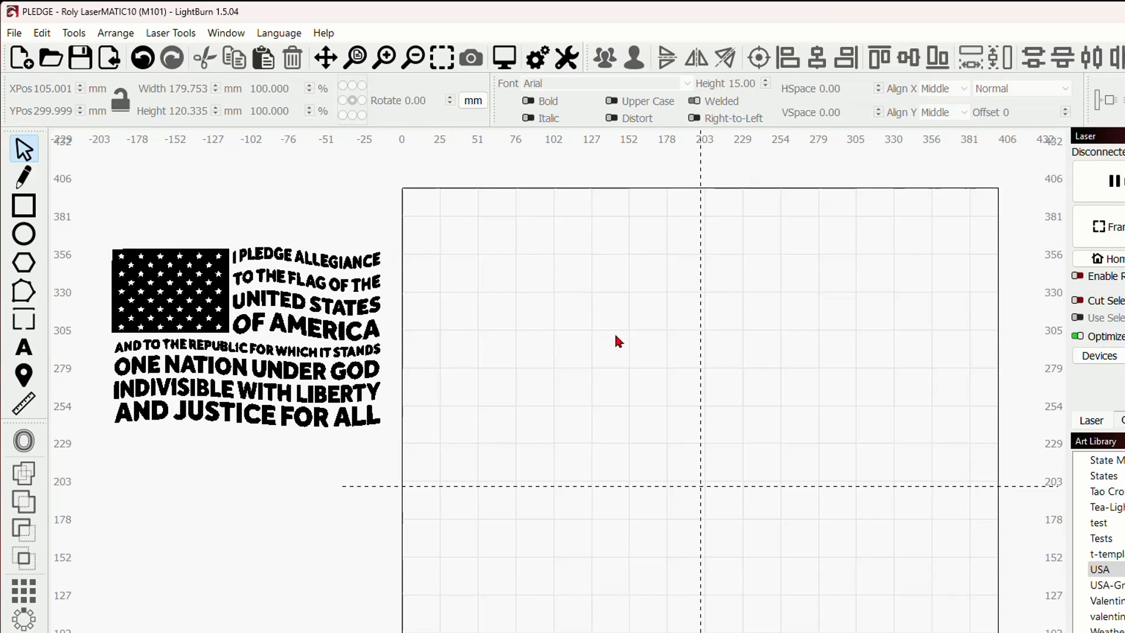
click(24, 206)
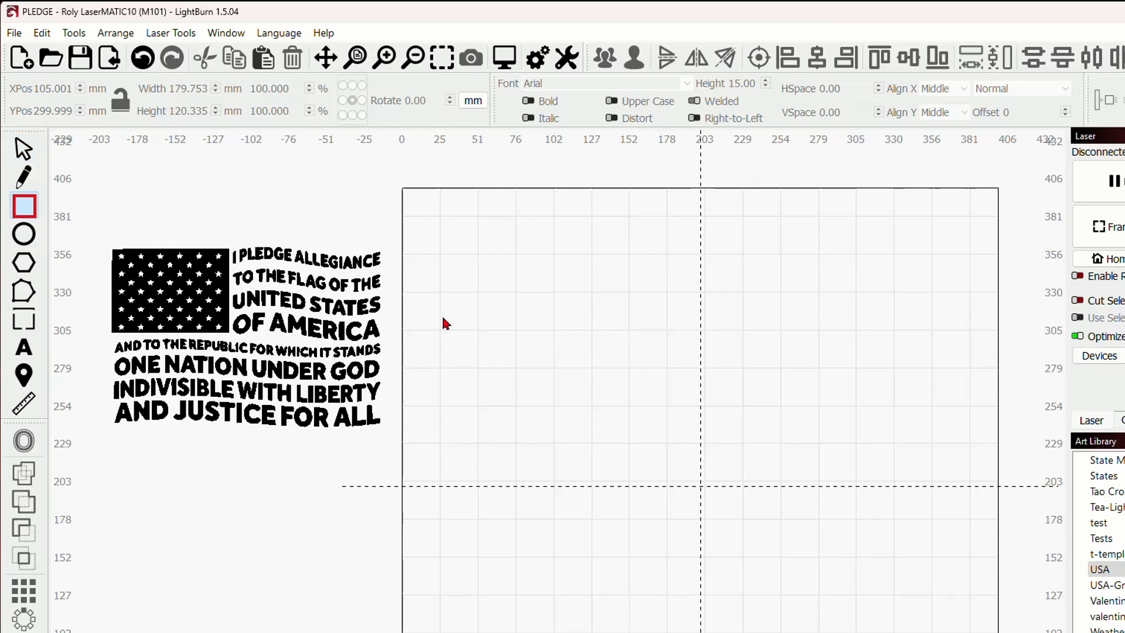
drag(455, 270, 470, 291)
drag(508, 335, 619, 367)
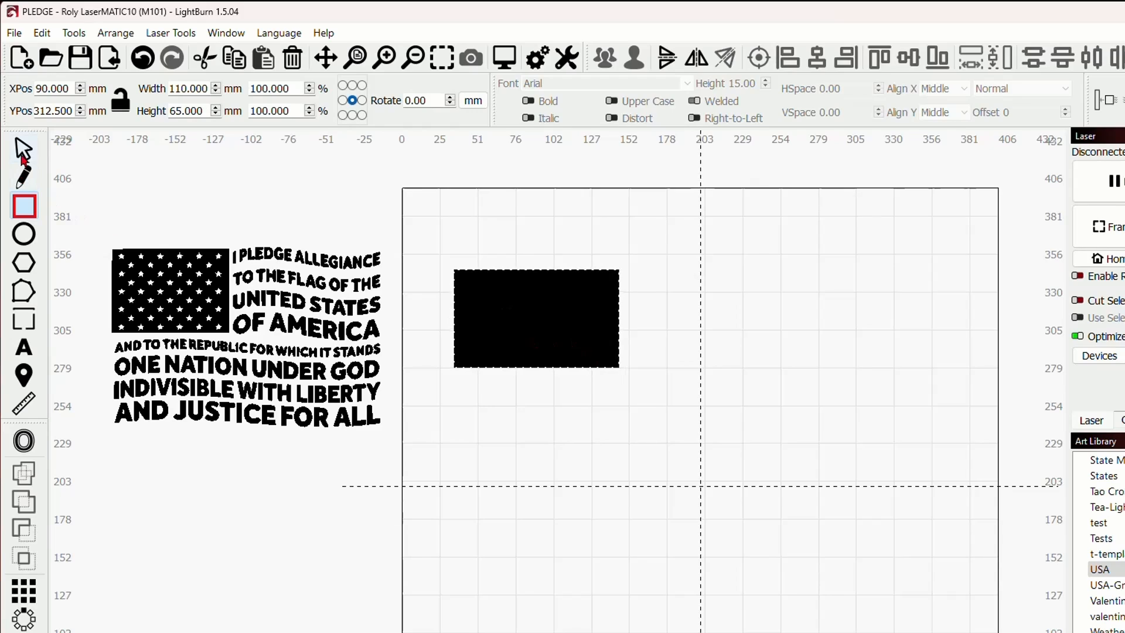
click(24, 150)
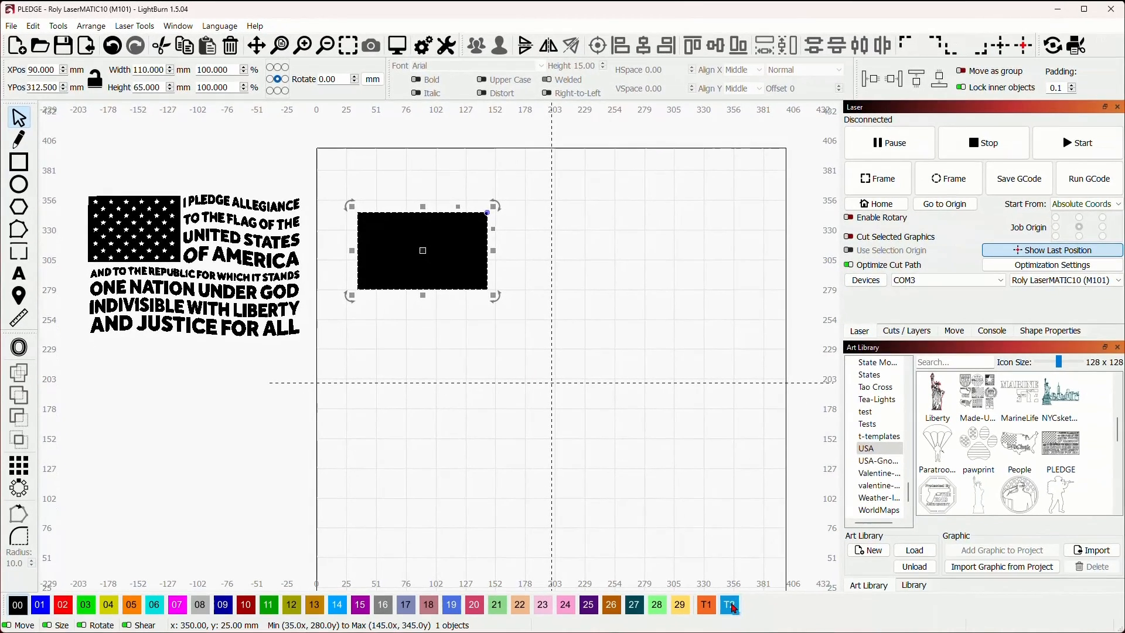
click(731, 605)
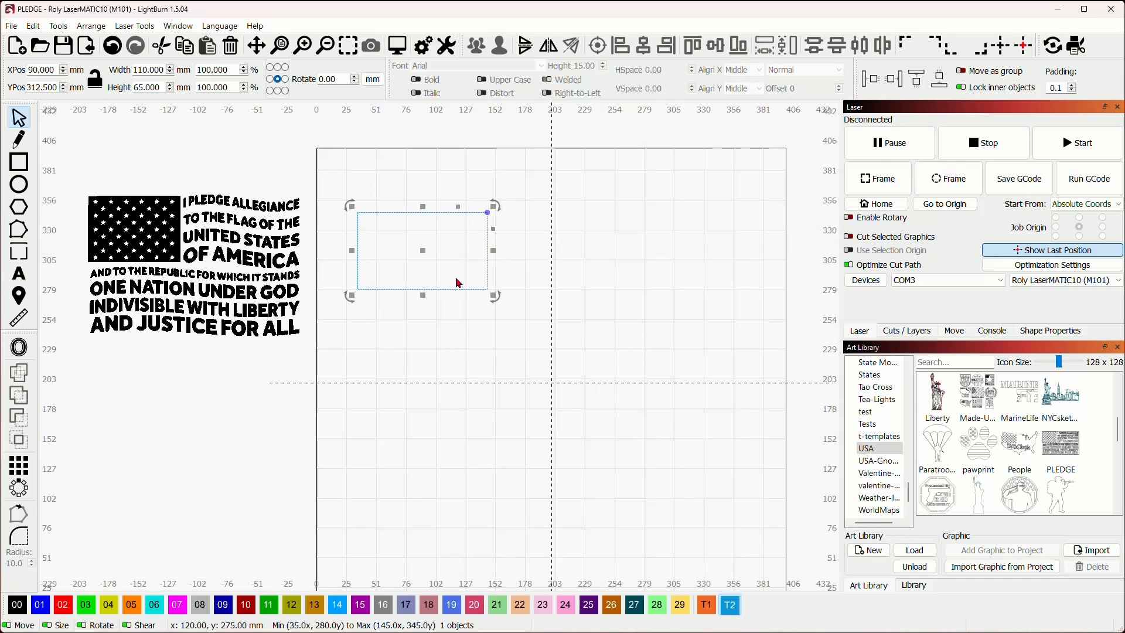
- Switch the units to inches and set the rectangle to 5 in wide and 3 in high
click(372, 81)
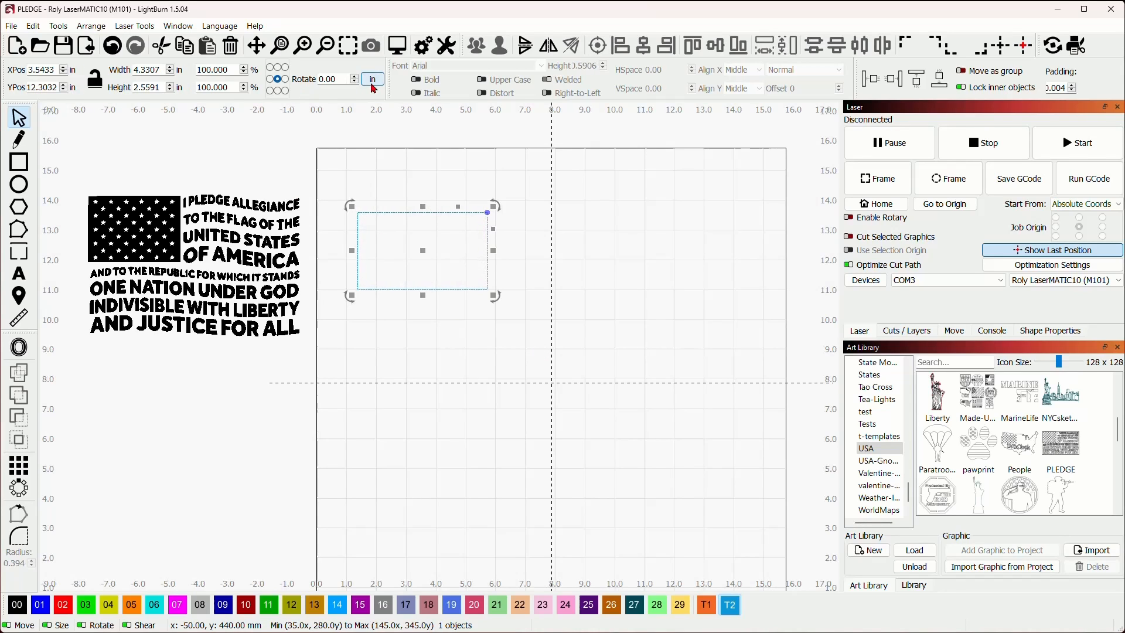
double_click(163, 70)
text(5)
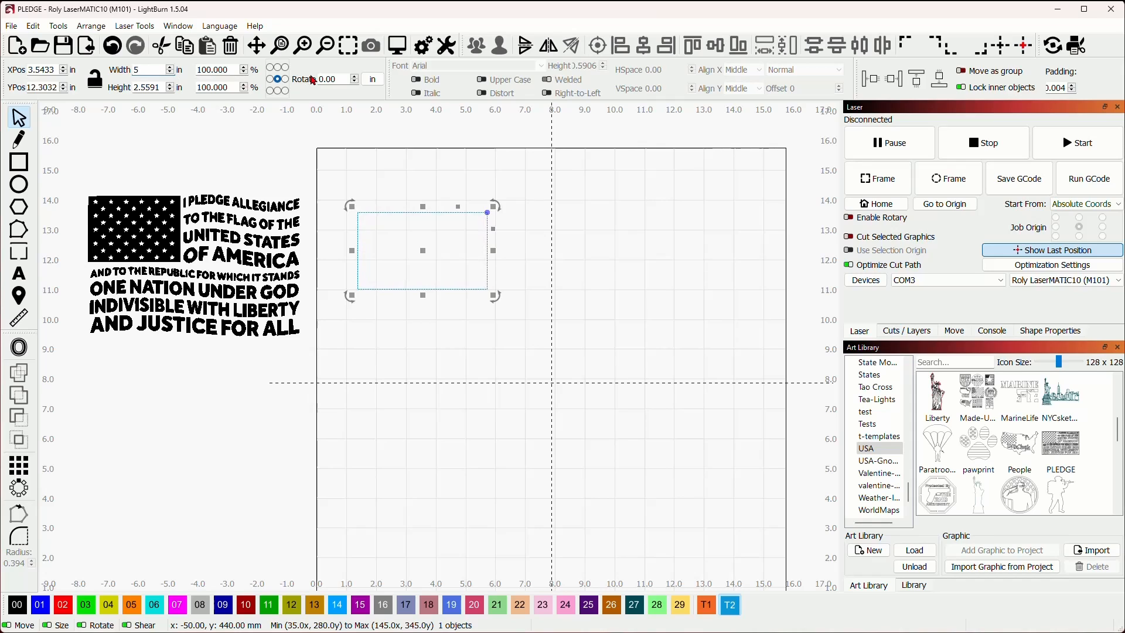
key(Tab)
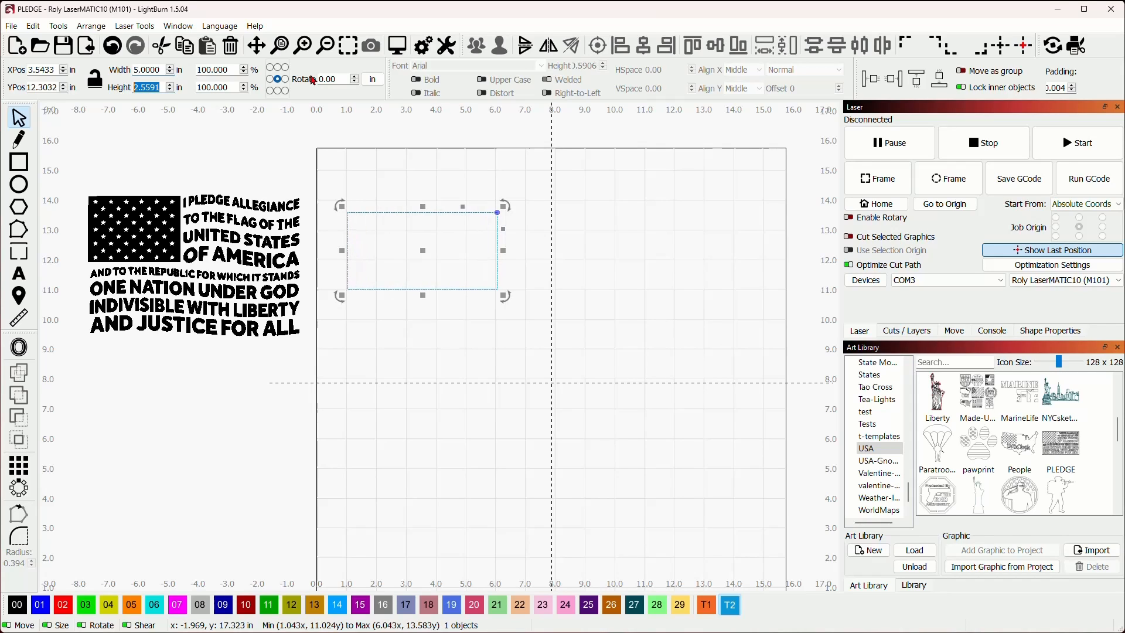
text(3)
key(Return)
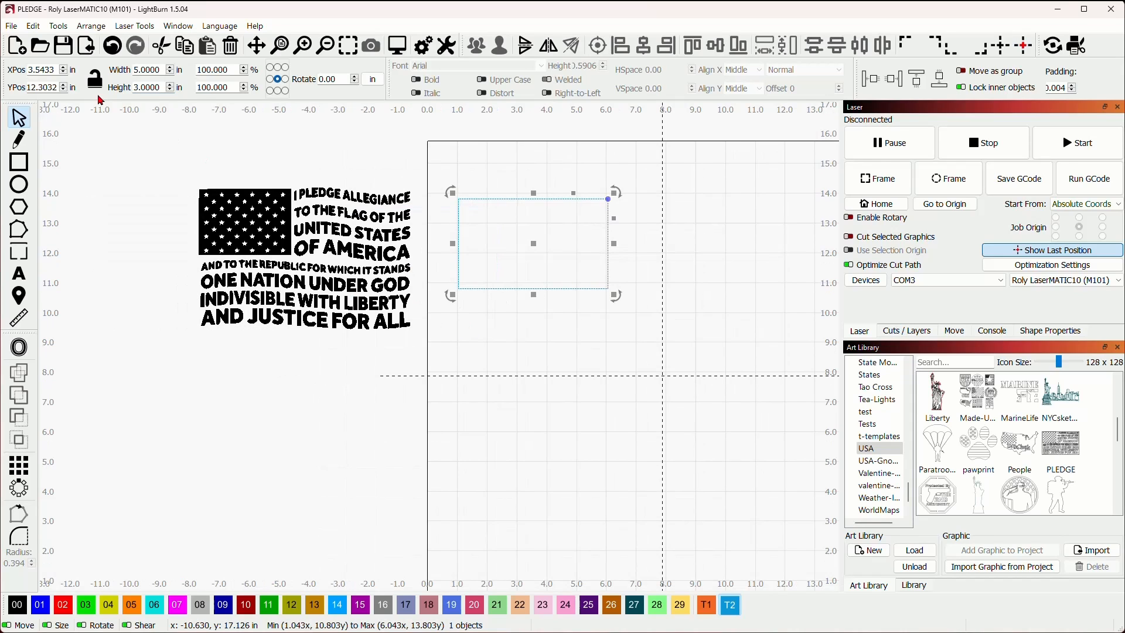
- With the aspect ratio locked, move the rectangle onto the flag's star field and scale it down to about 3.51 × 2.11 in
click(101, 81)
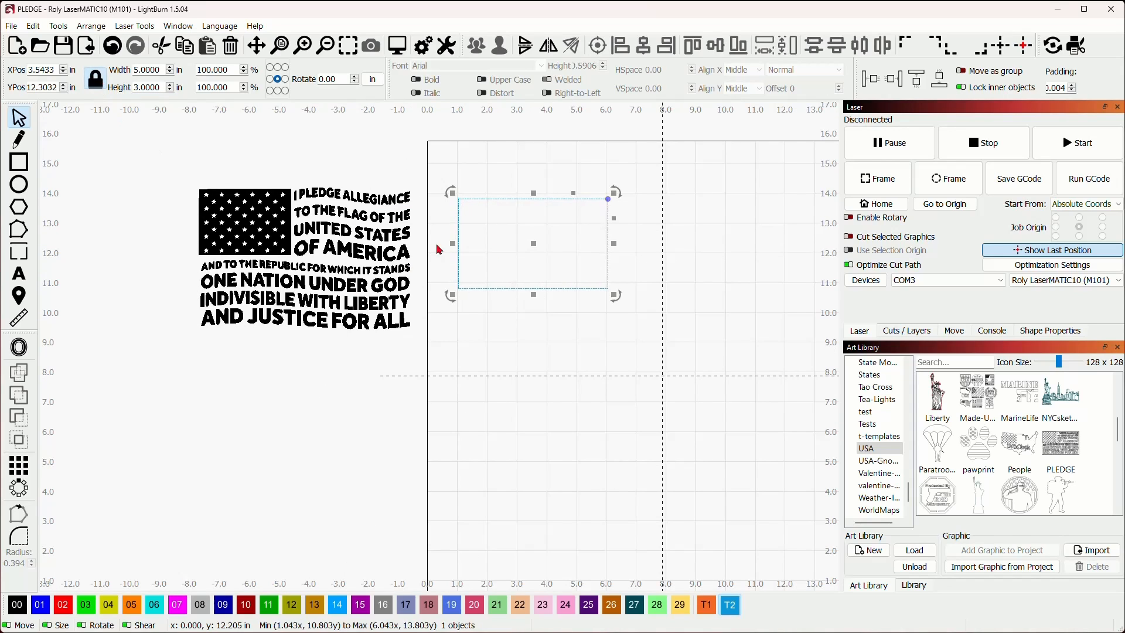
drag(533, 243, 282, 235)
scroll(195, 239, up, 5)
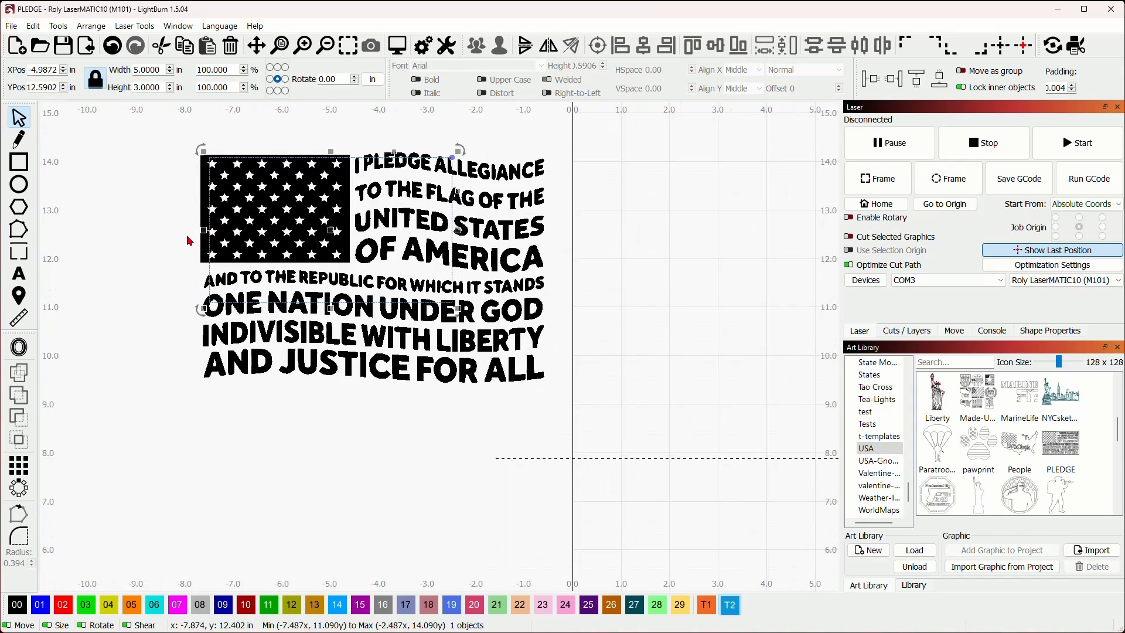
scroll(323, 247, down, 3)
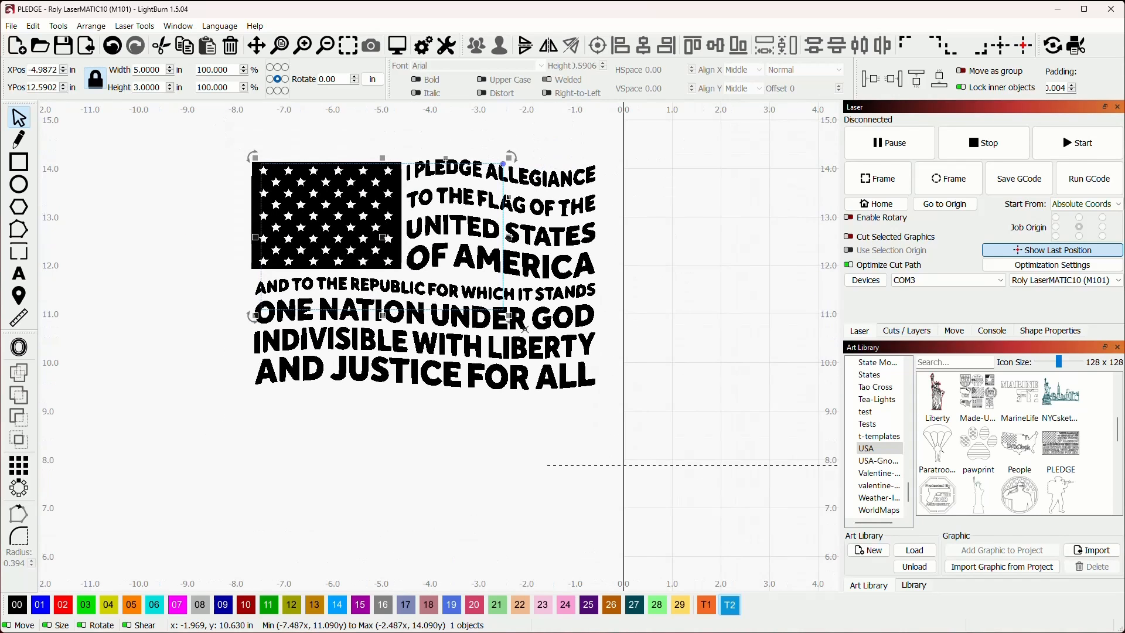
drag(511, 317, 423, 271)
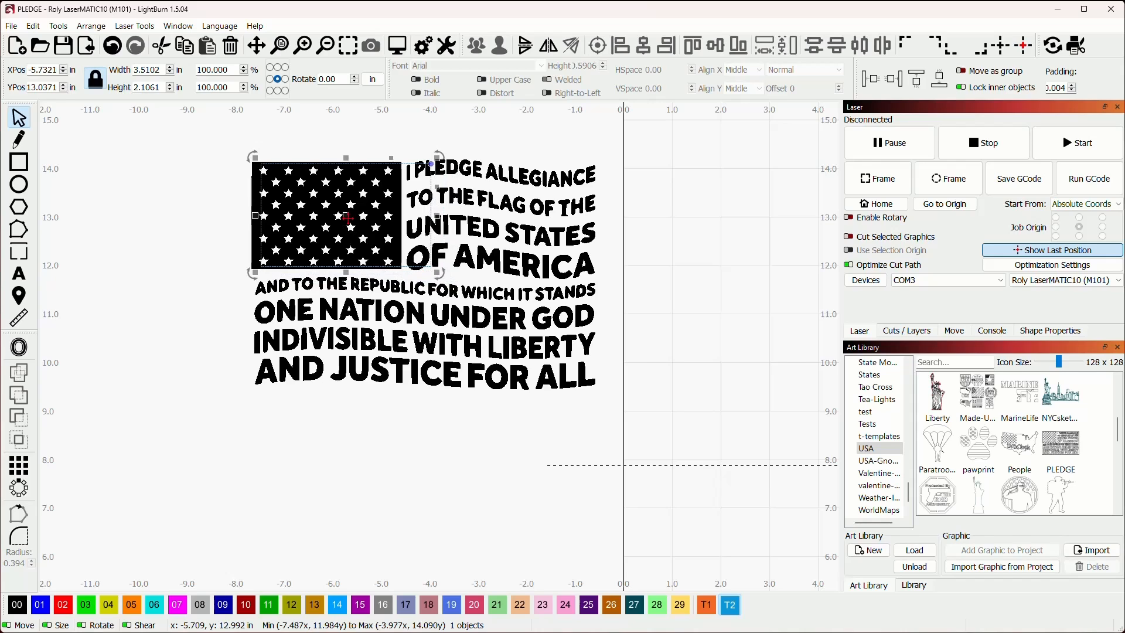
- Shift the scaled rectangle left so its left edge lines up with the star field's left edge
drag(346, 220, 339, 216)
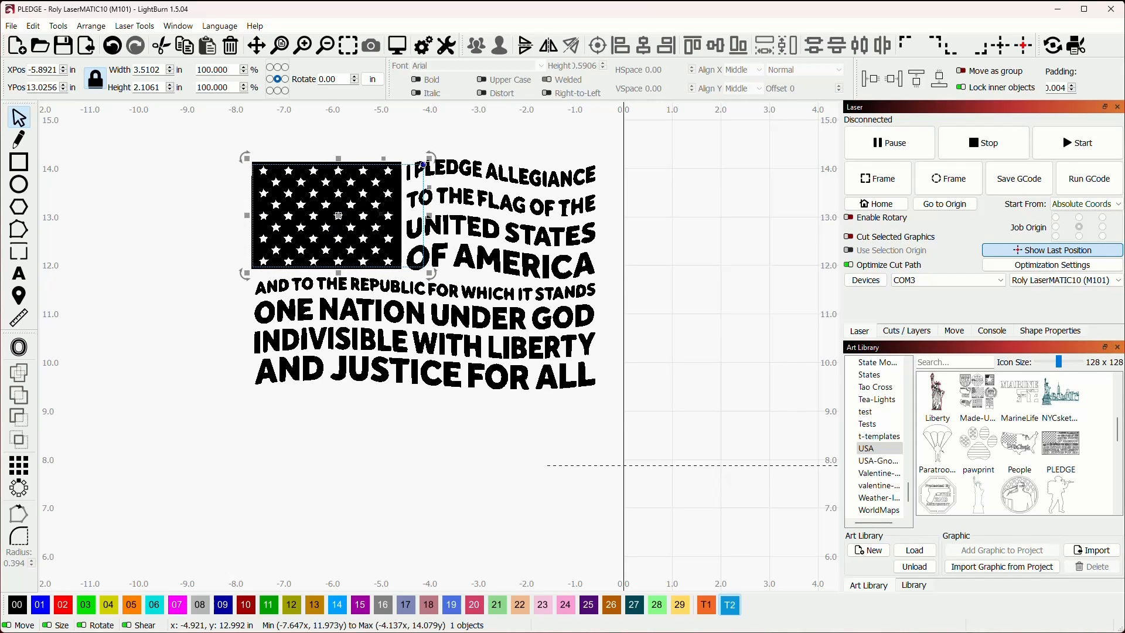
scroll(364, 218, up, 3)
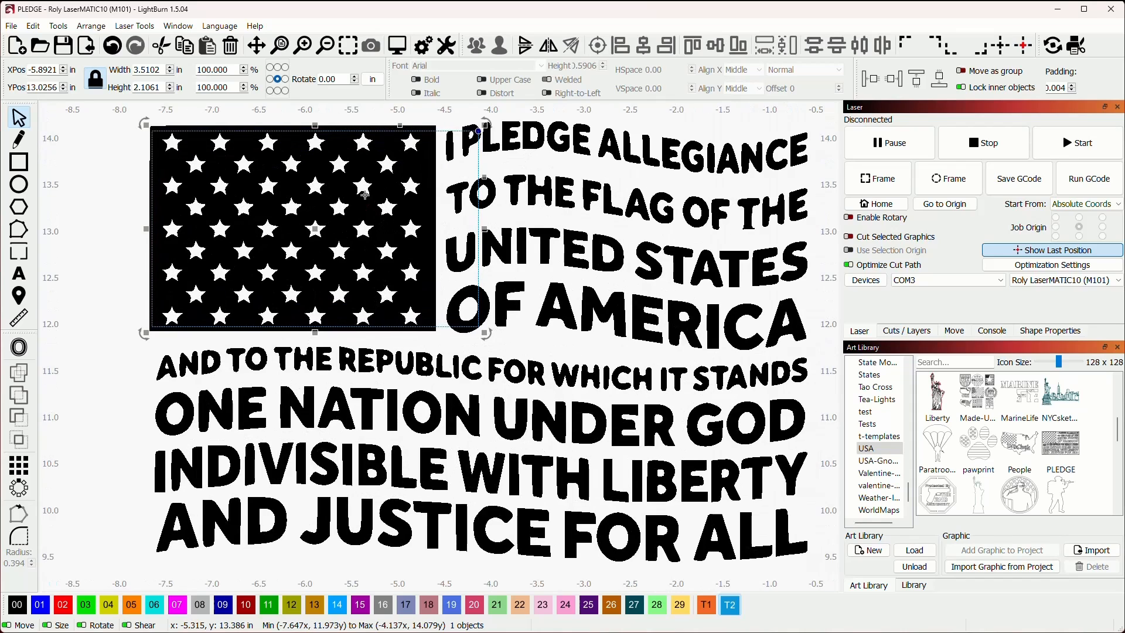
scroll(364, 195, down, 5)
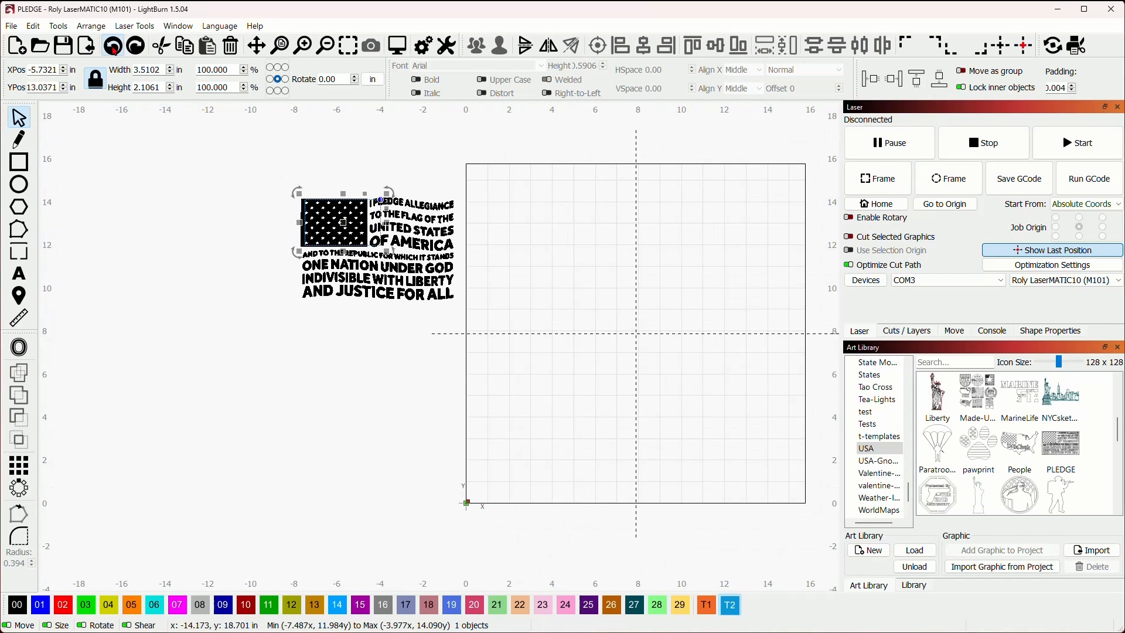
- Undo the rectangle's moves and scaling over the star field, back to the 5 × 3 in rectangle in the work area
click(112, 45)
click(112, 46)
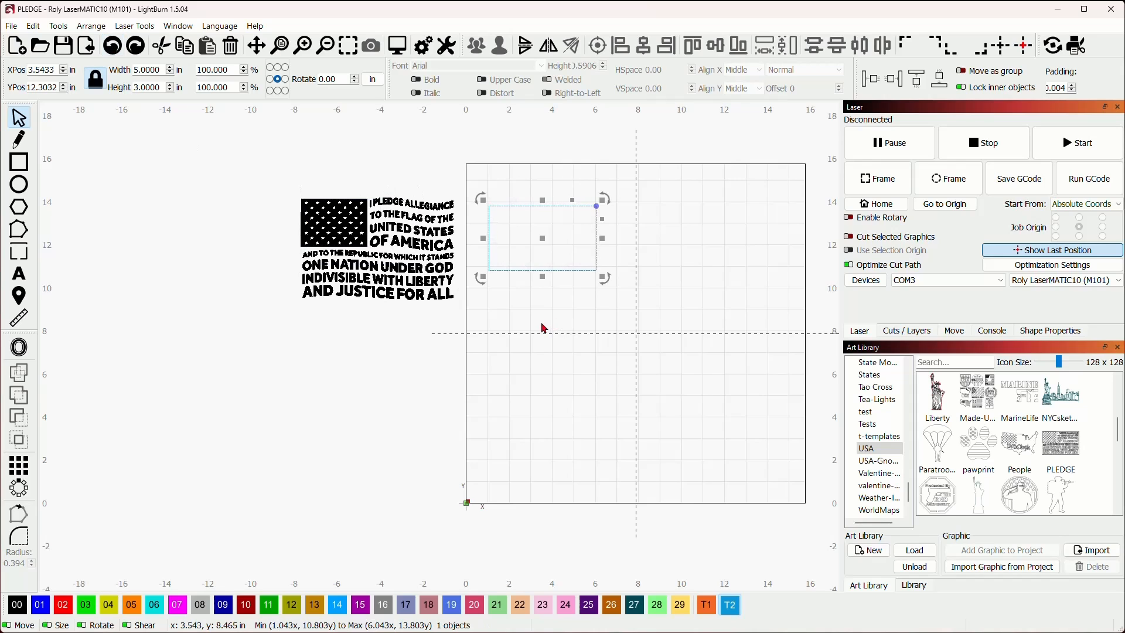
- Move the rectangle's upper-left corner to about X 1, Y 15 in and enlarge it proportionally to about 13.98 × 8.39 in
drag(540, 326, 512, 362)
scroll(539, 327, up, 2)
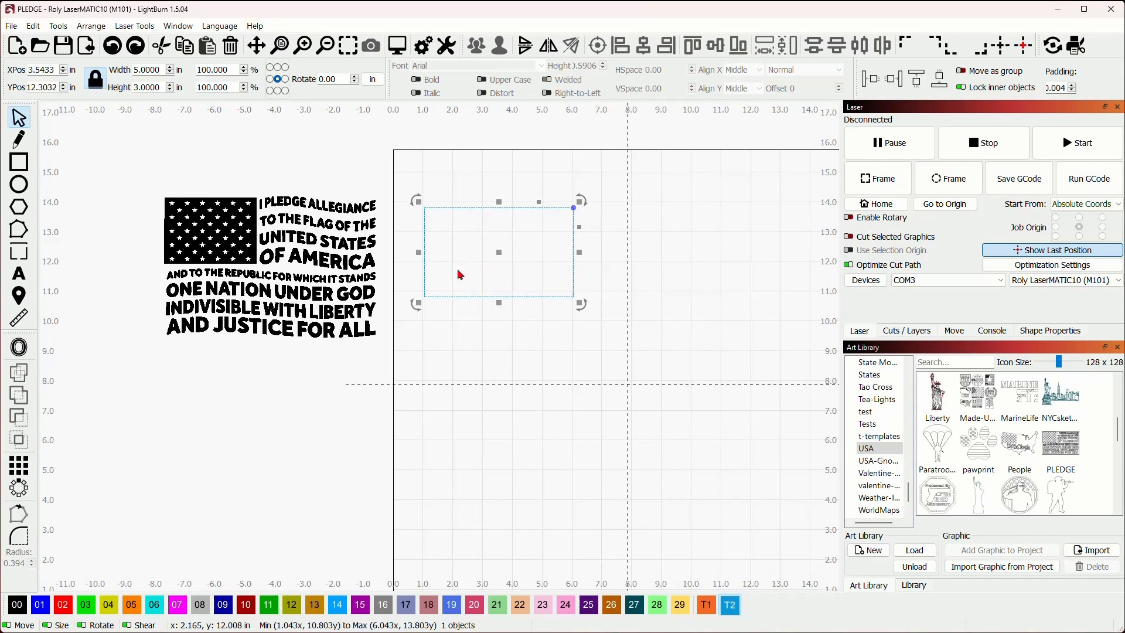
scroll(445, 279, up, 4)
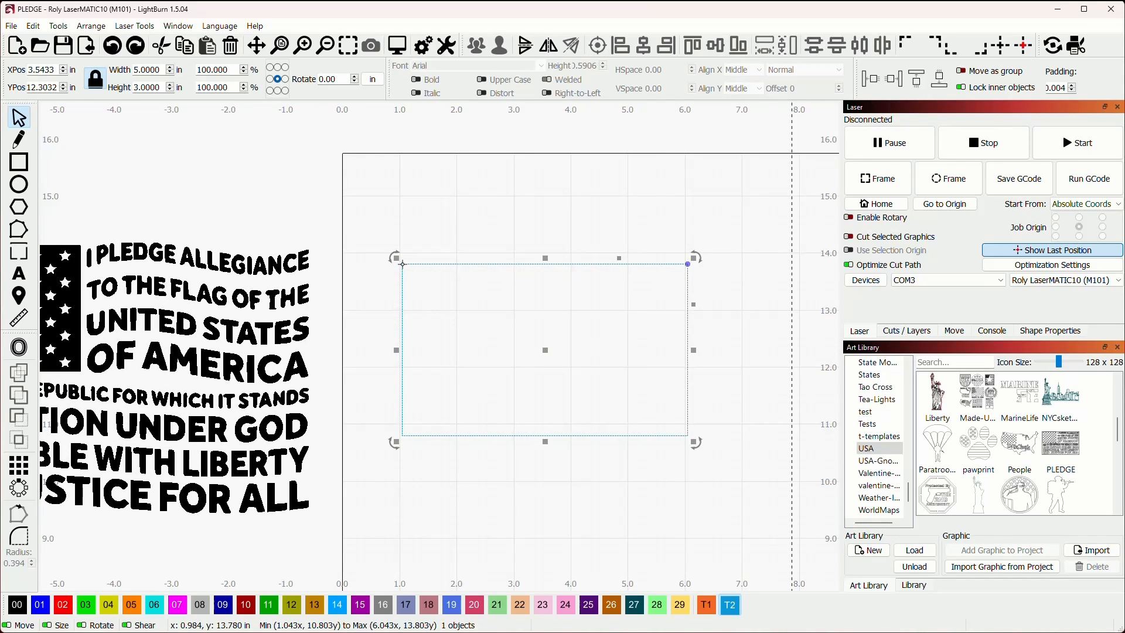
drag(402, 264, 402, 200)
scroll(474, 263, down, 4)
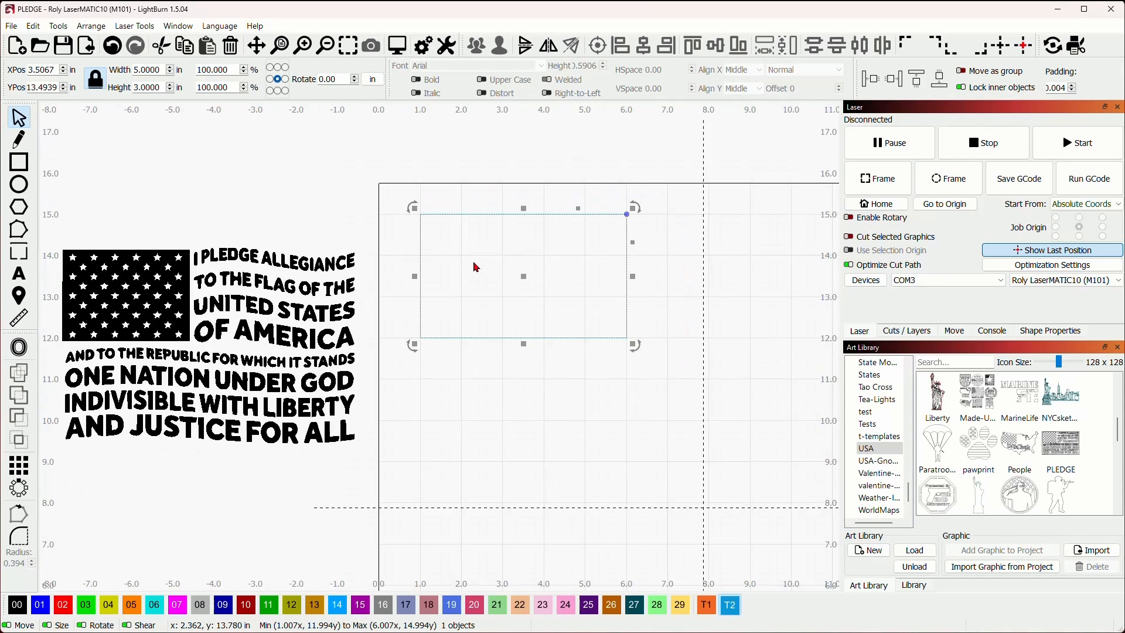
drag(638, 290, 570, 295)
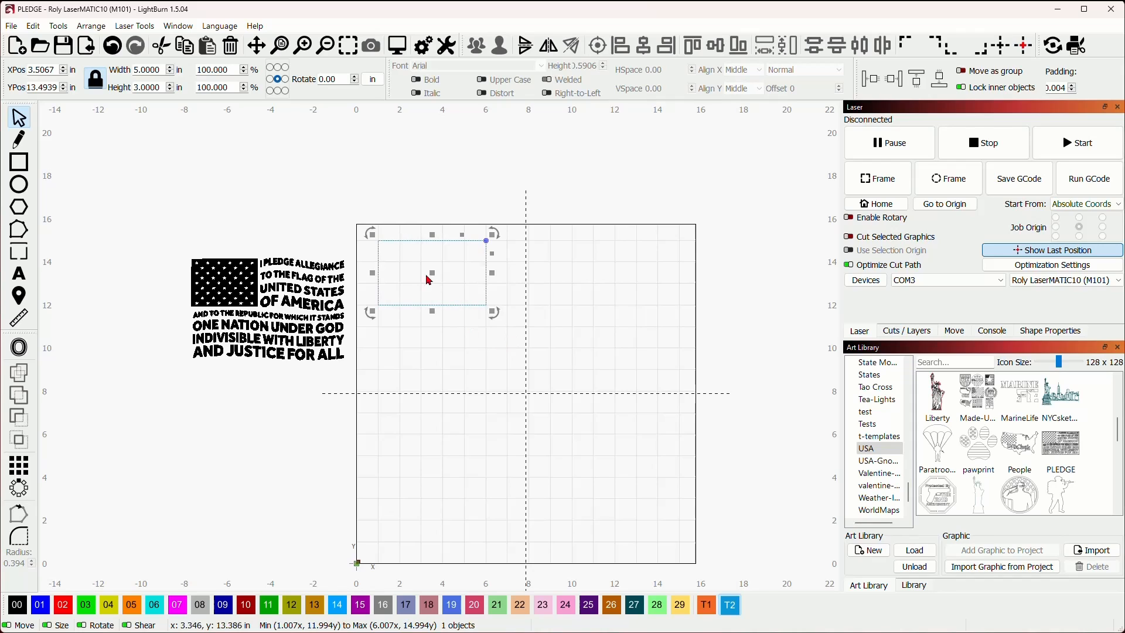
drag(491, 313, 682, 381)
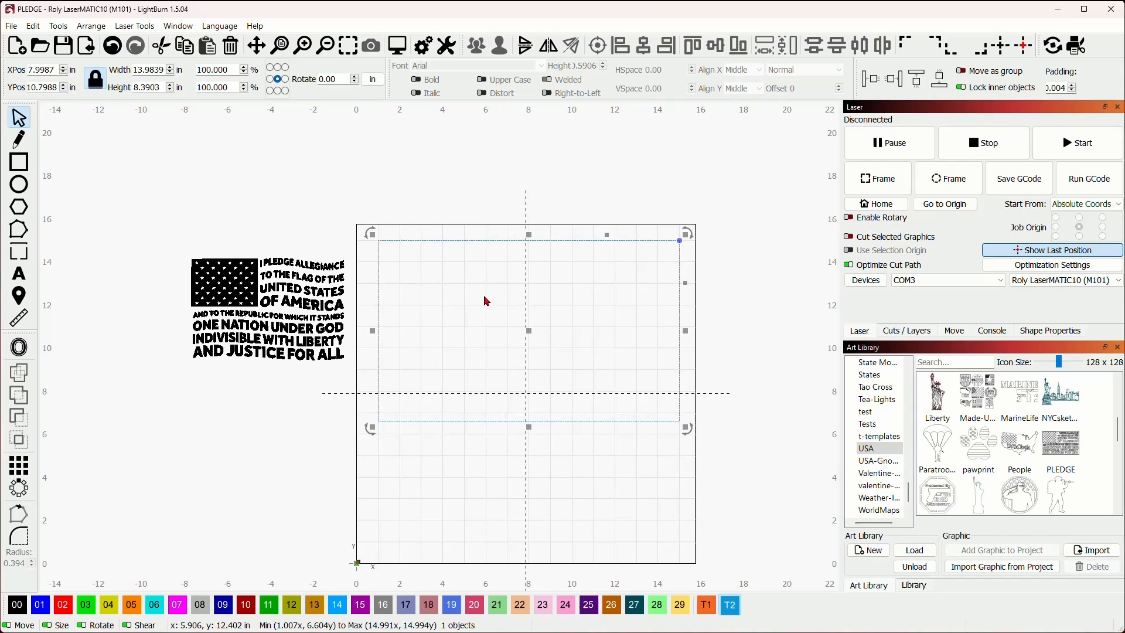
- Draw a regular hexagon about 4.33 × 3.75 in beside the work area's right edge and leave it selected
drag(516, 317, 348, 289)
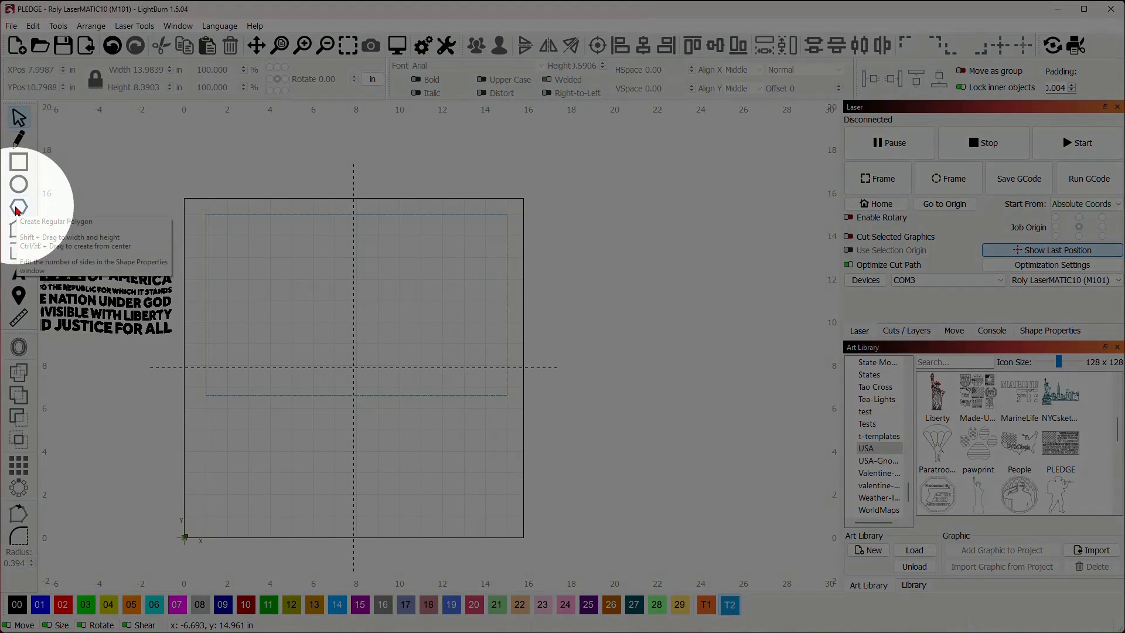
click(18, 208)
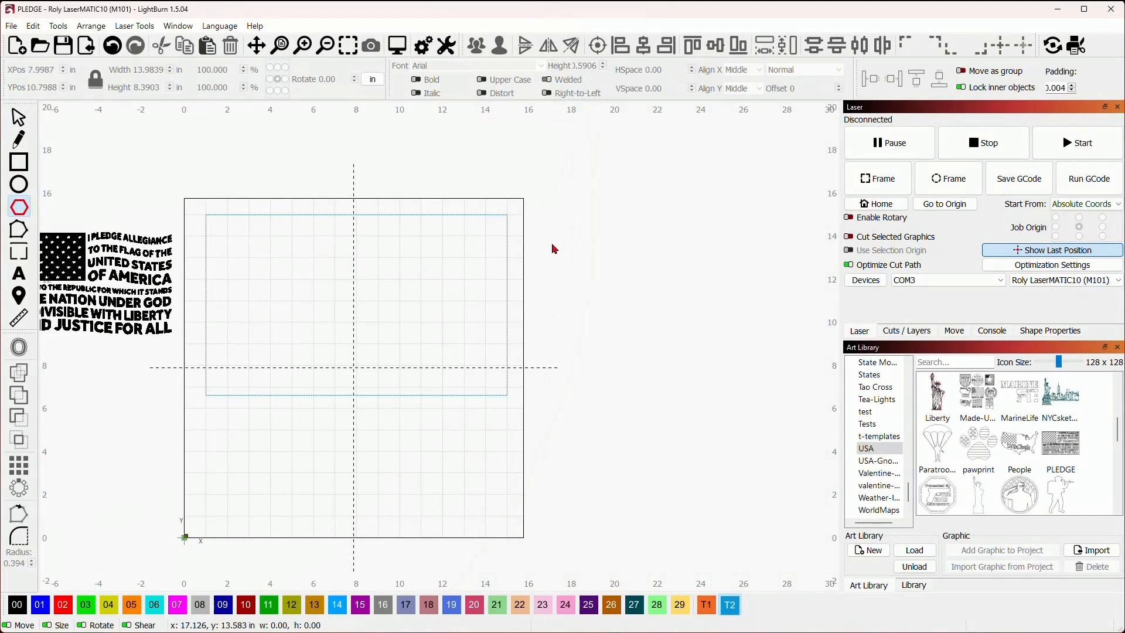
drag(551, 238, 635, 322)
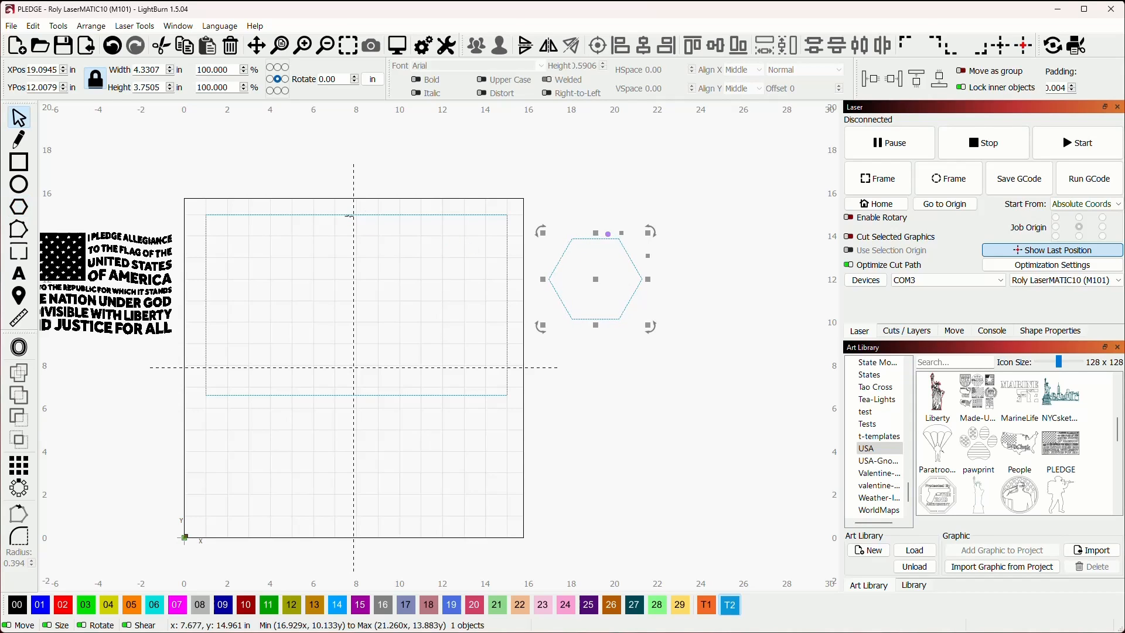
click(422, 238)
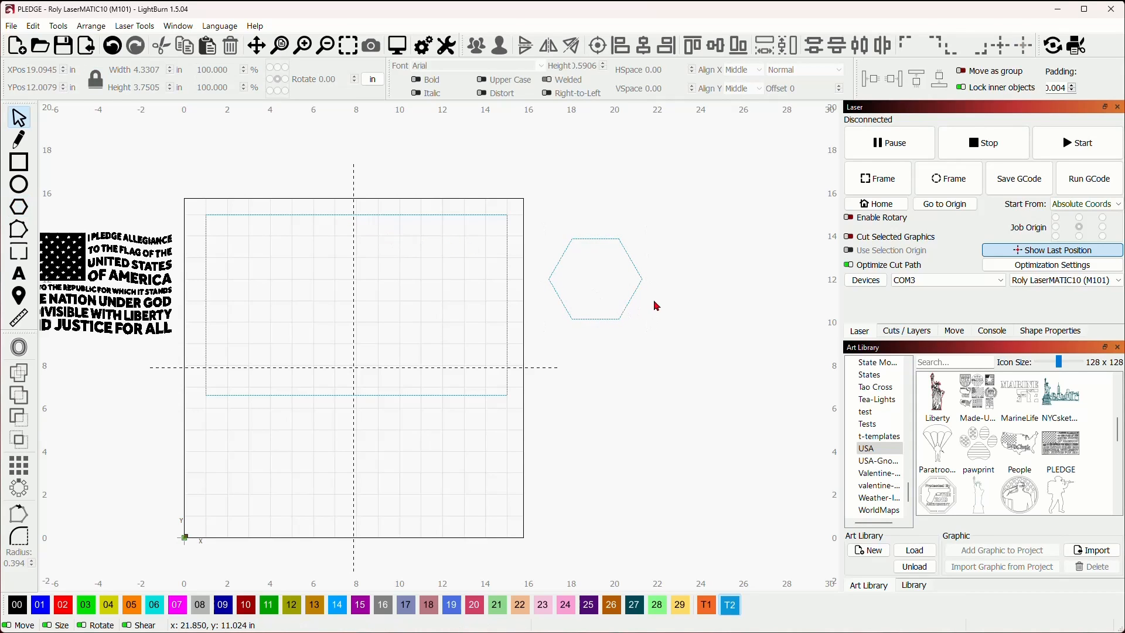
click(635, 290)
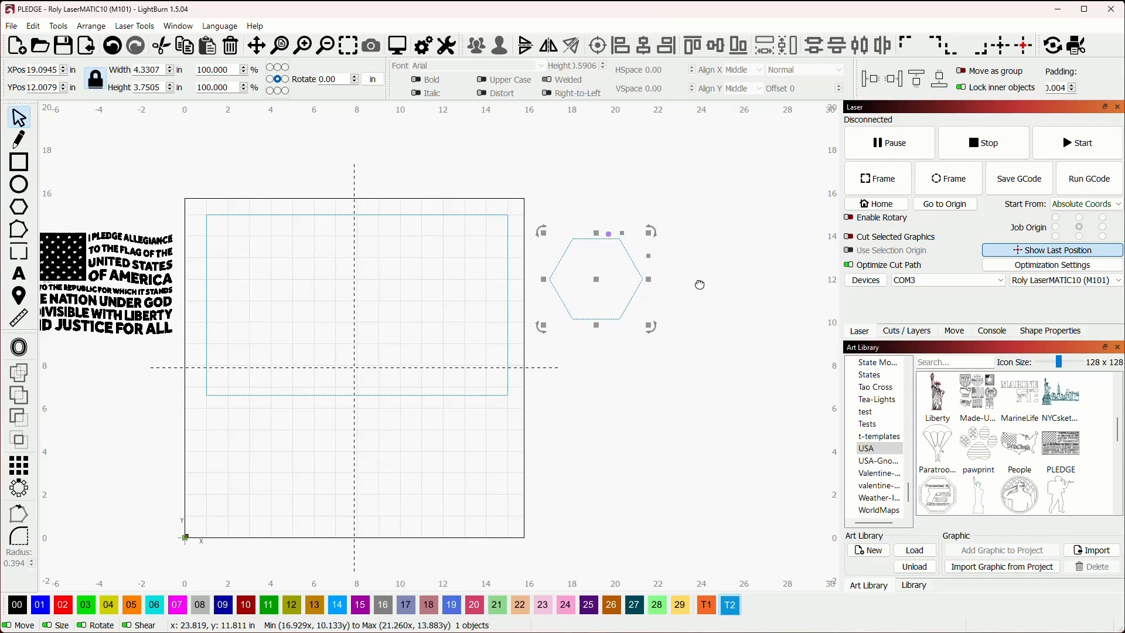
- Turn the hexagon into a pentagon by setting its sides to 5, and flip it vertically so a point faces up
drag(699, 285, 653, 269)
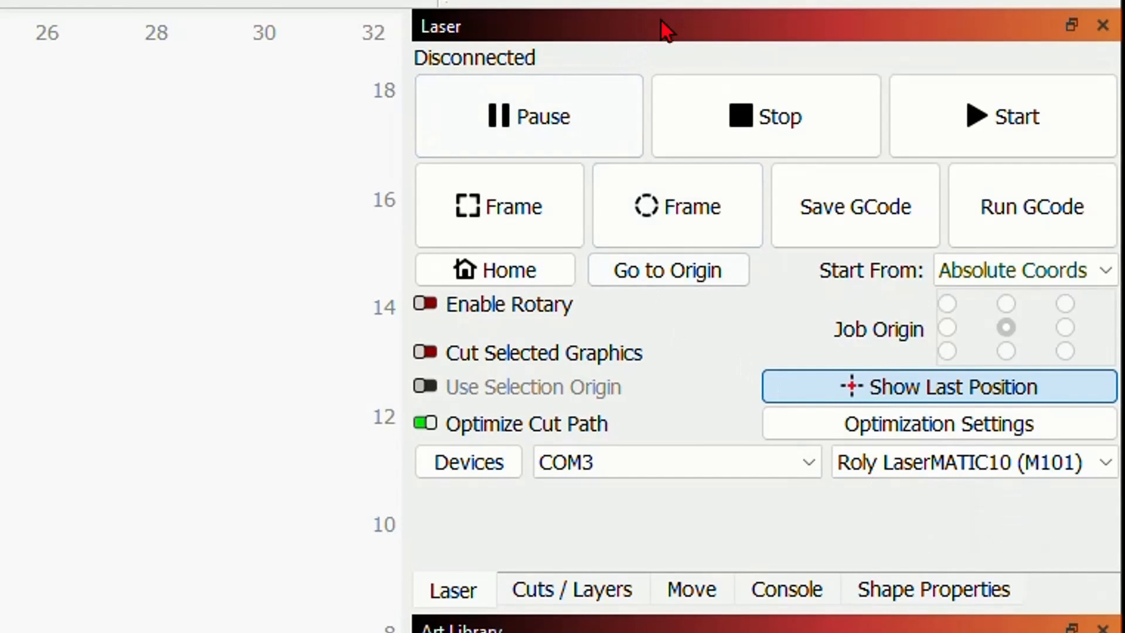
right_click(608, 28)
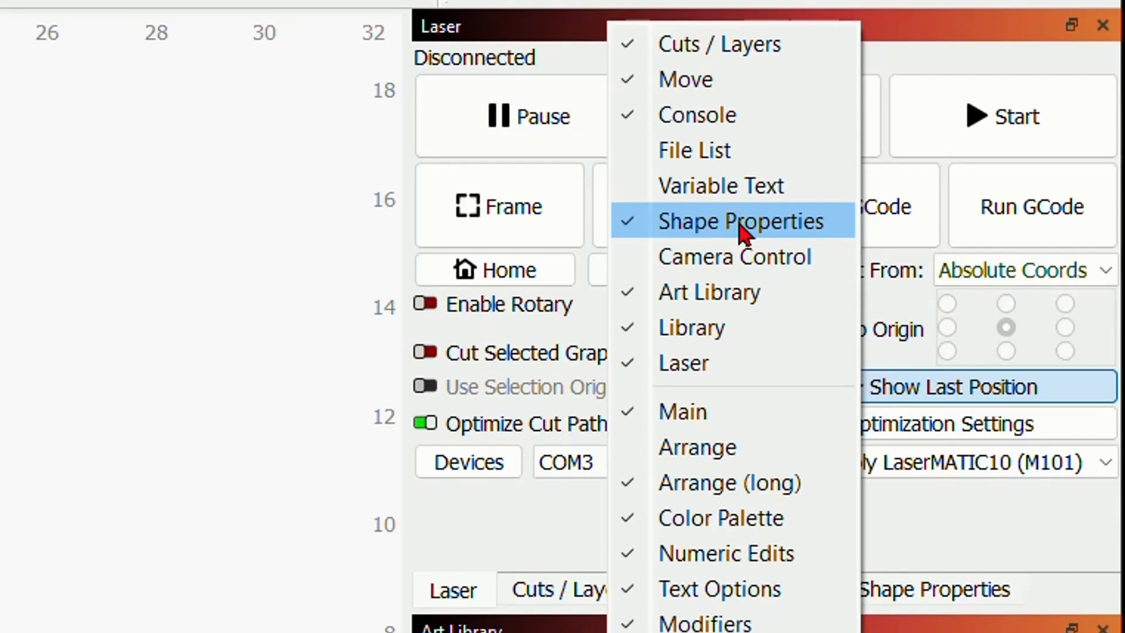
click(269, 430)
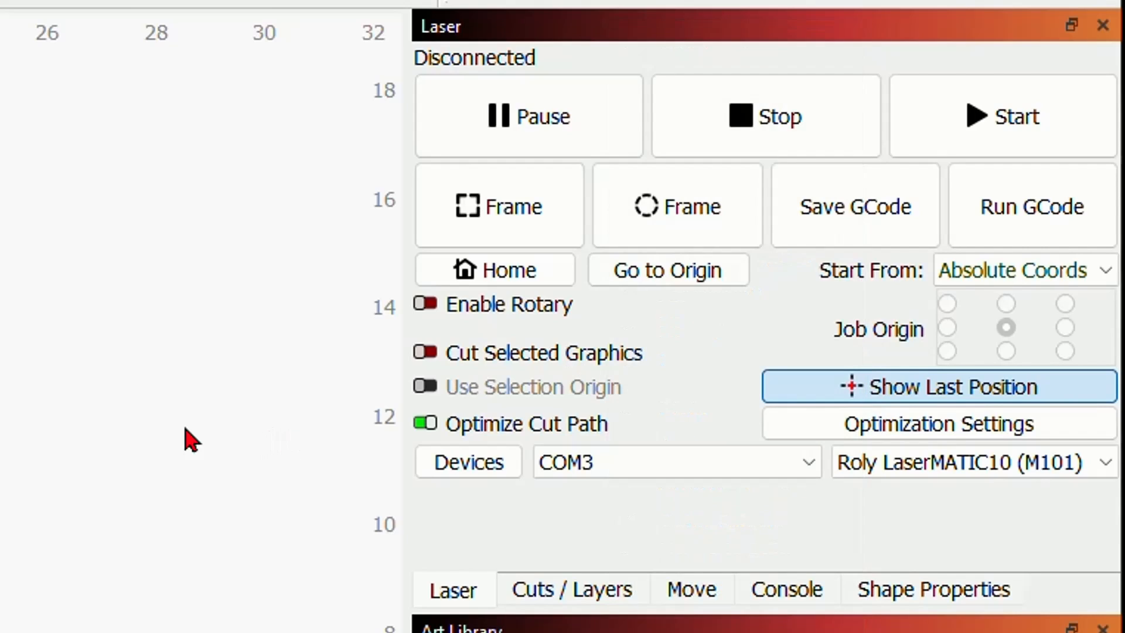
click(923, 592)
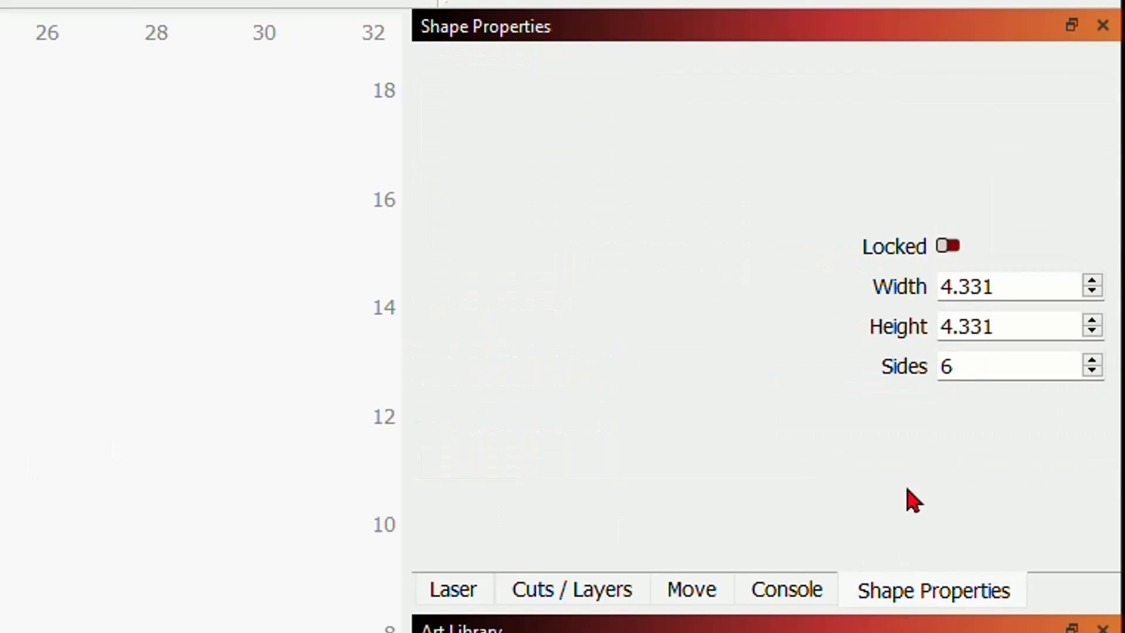
click(1093, 371)
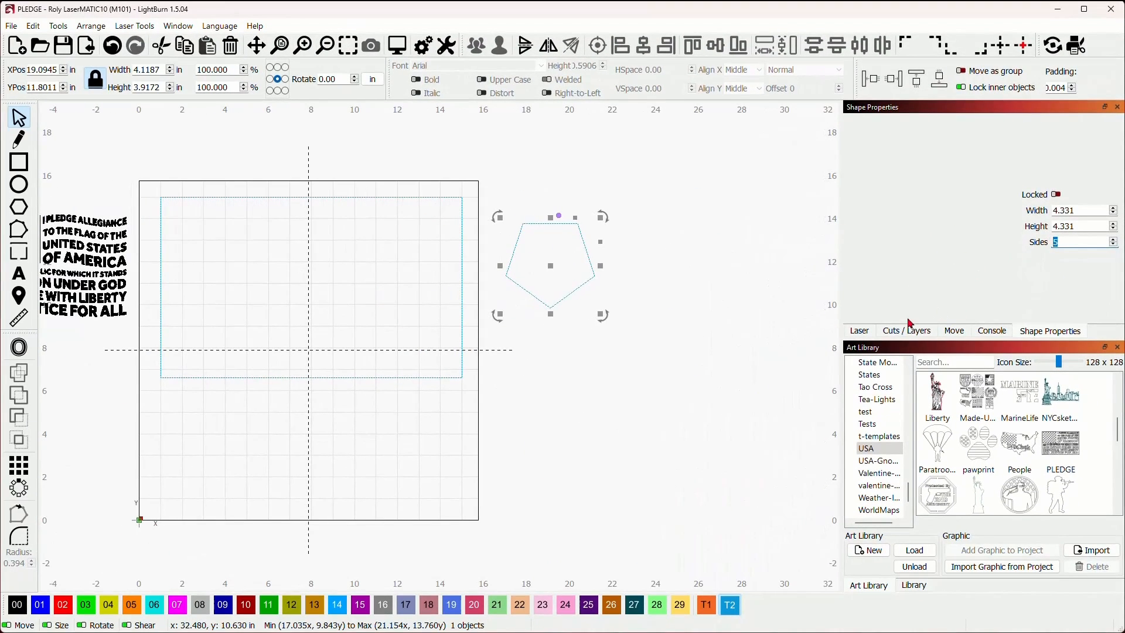
click(861, 332)
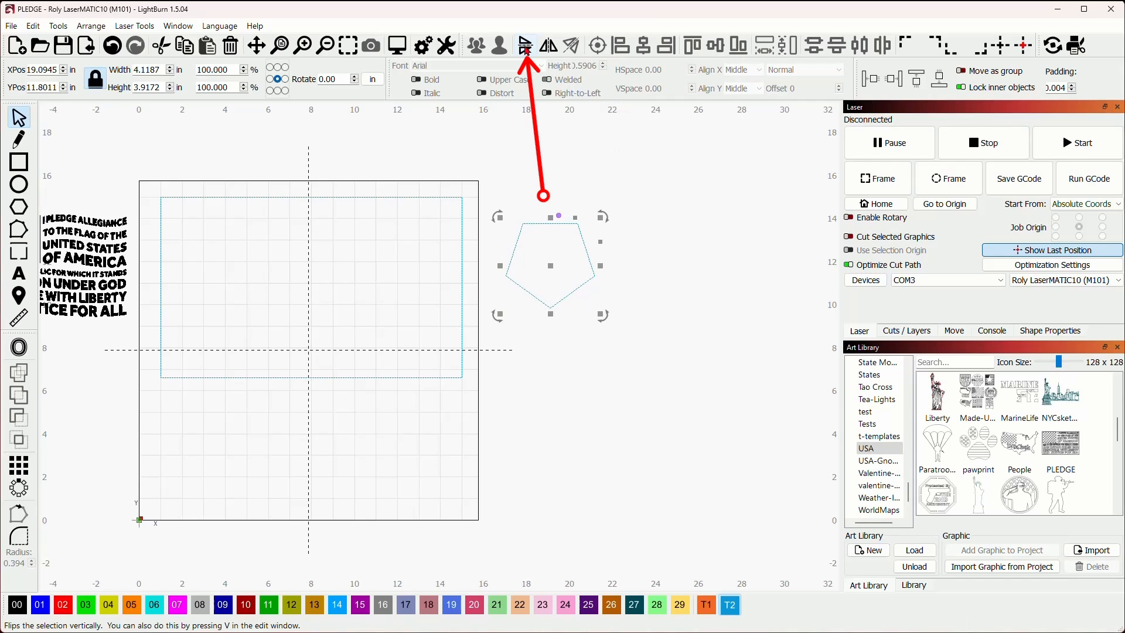
click(526, 47)
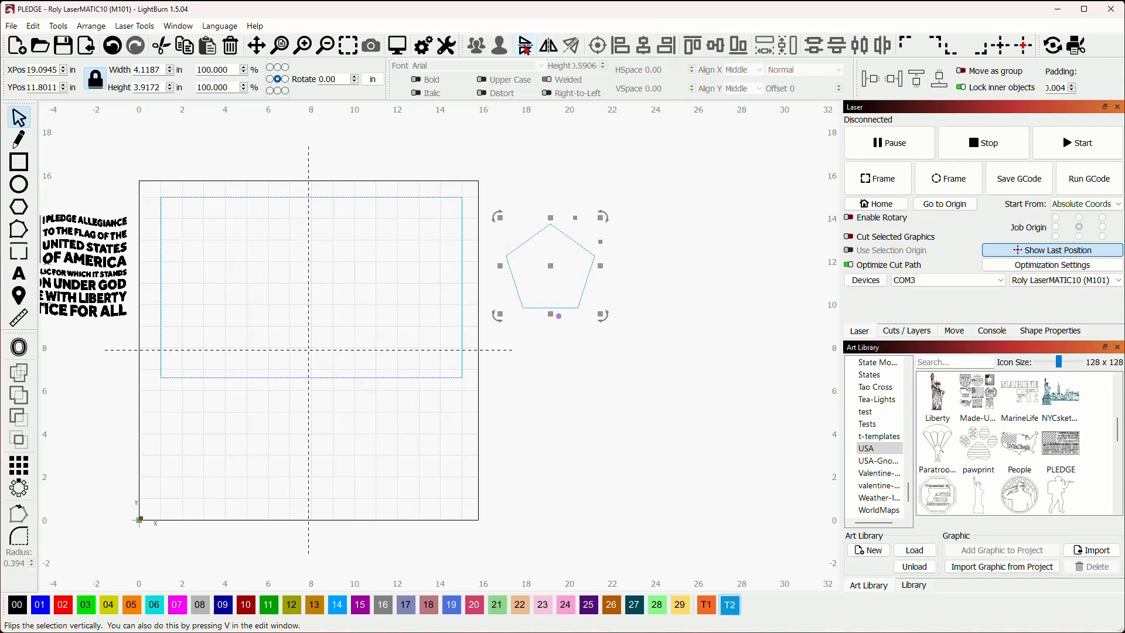
click(671, 164)
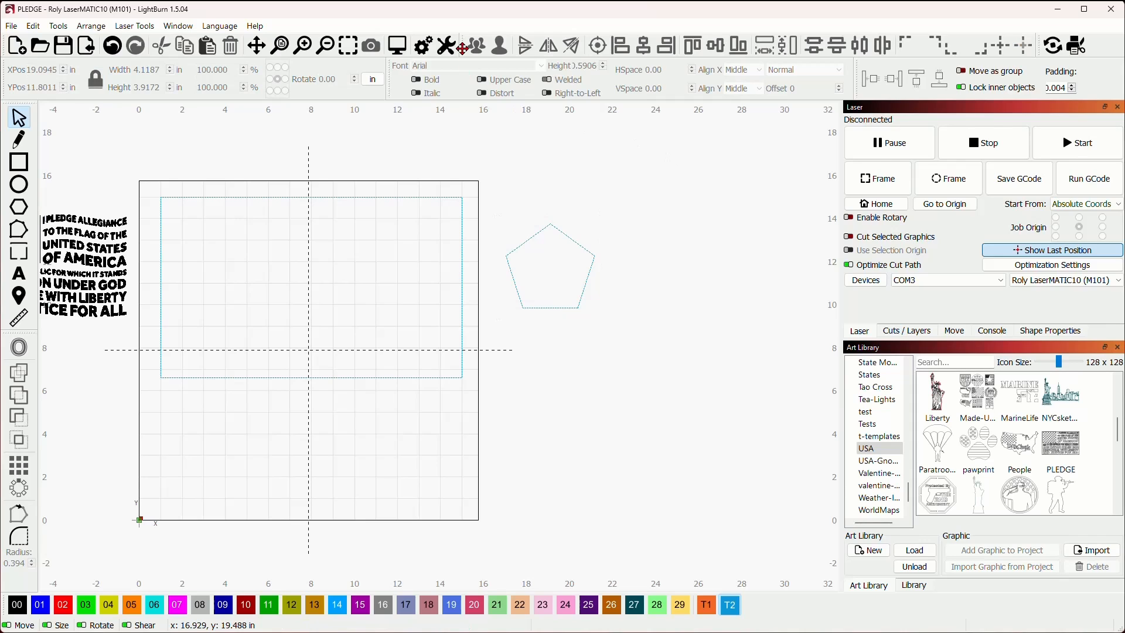
- Float the Arrange (long) toolbar over the canvas, enable the Arrange toolbar and float it below for comparison
drag(462, 45, 240, 156)
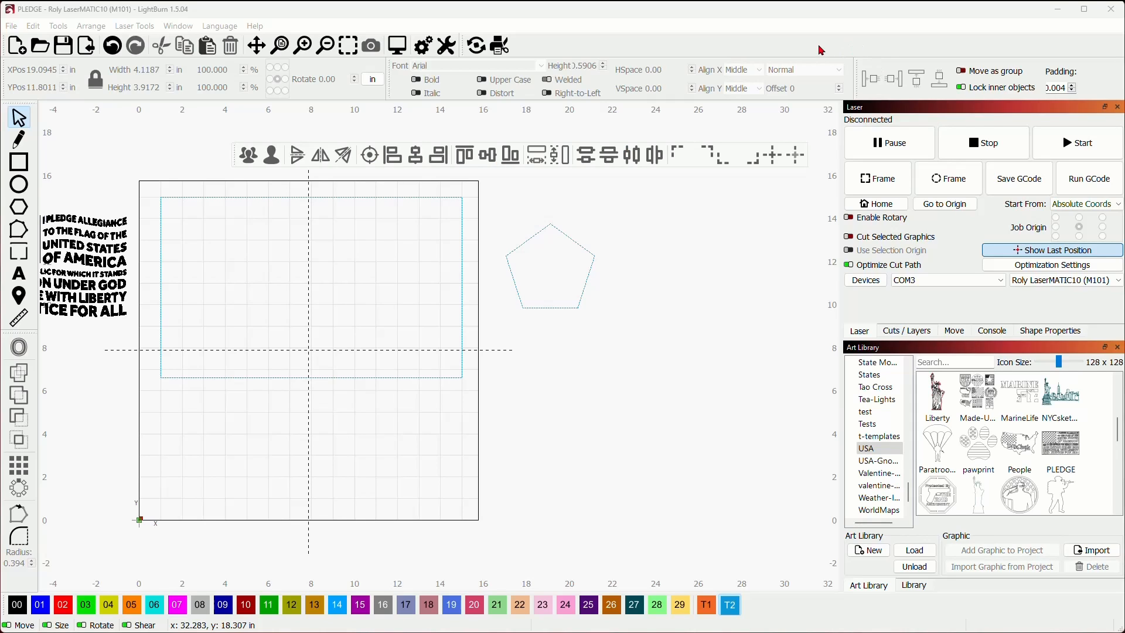
right_click(743, 47)
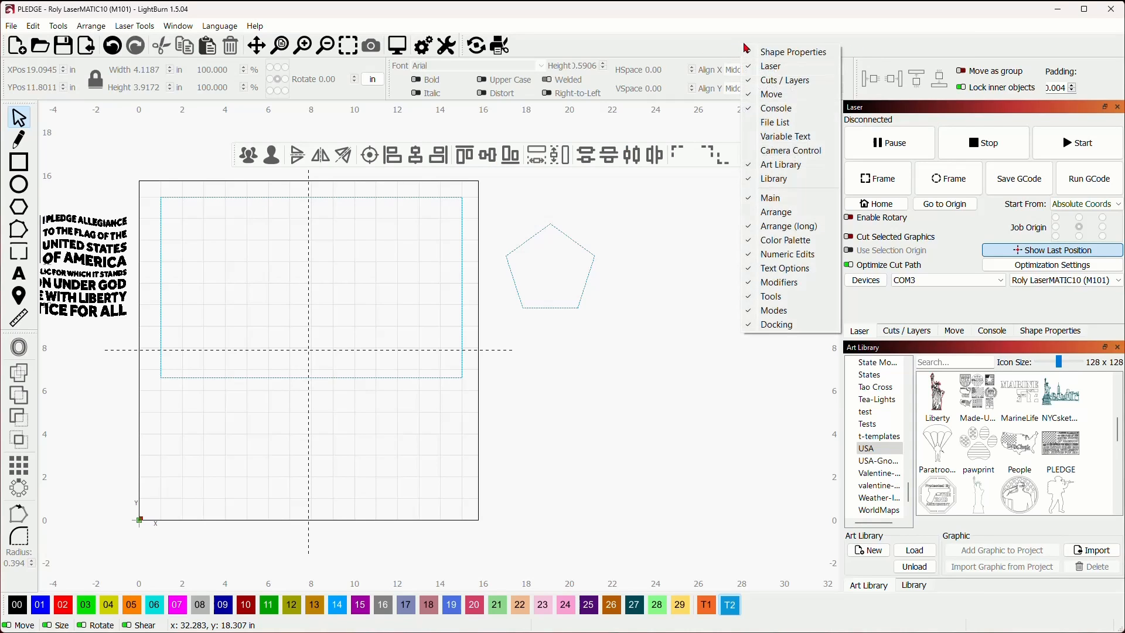
click(791, 213)
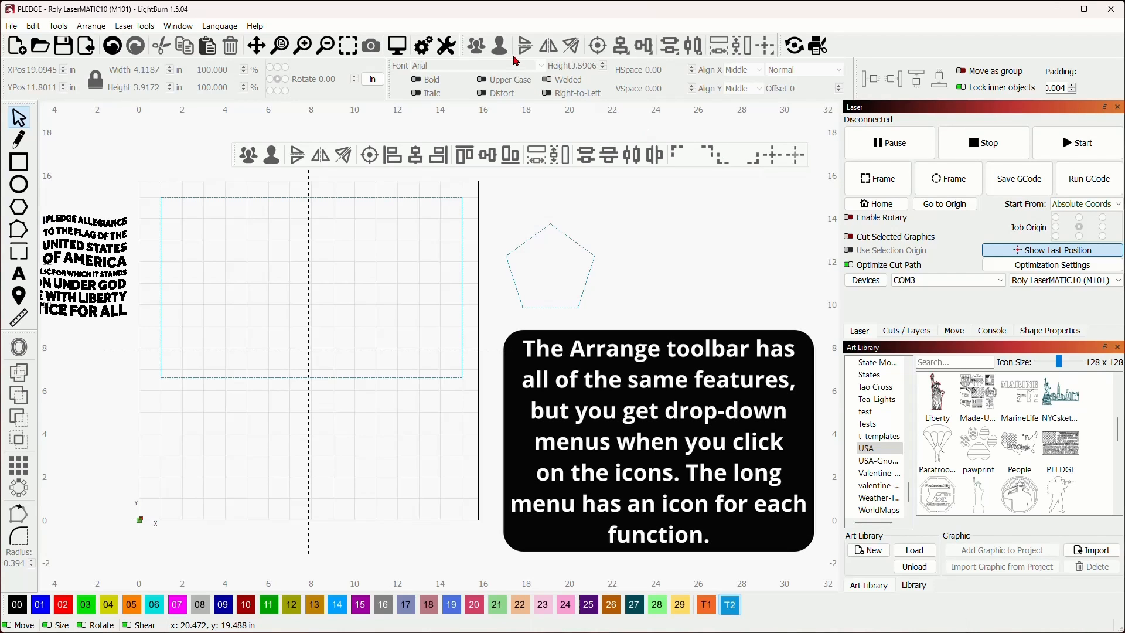
drag(461, 47, 234, 180)
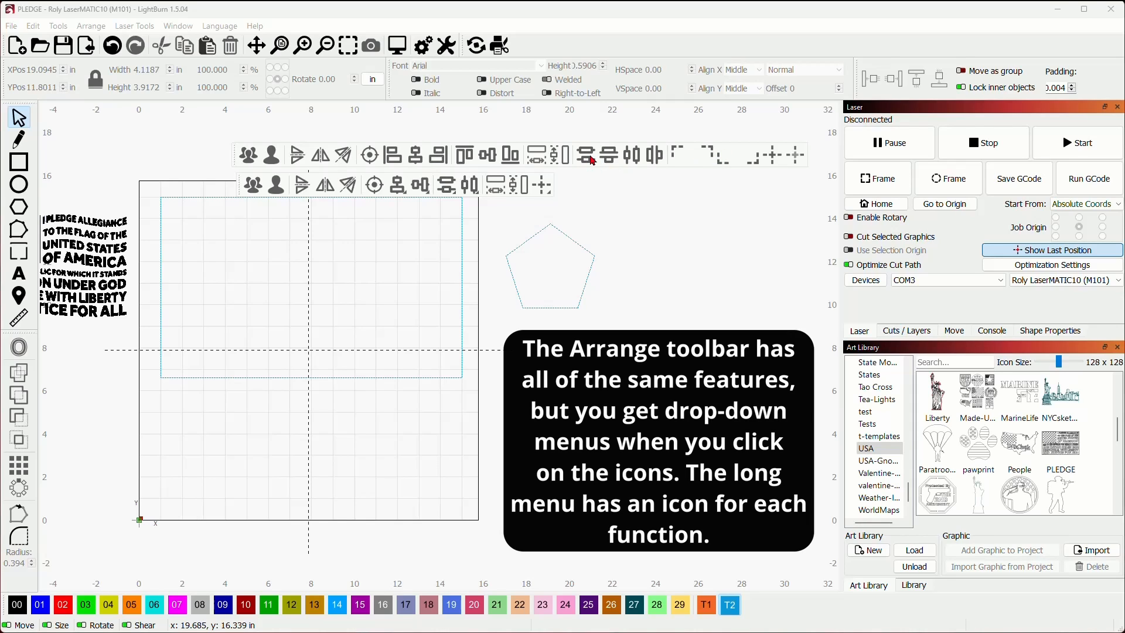
- Hide the Arrange toolbar and dock the Arrange (long) toolbar back in its original row
right_click(614, 52)
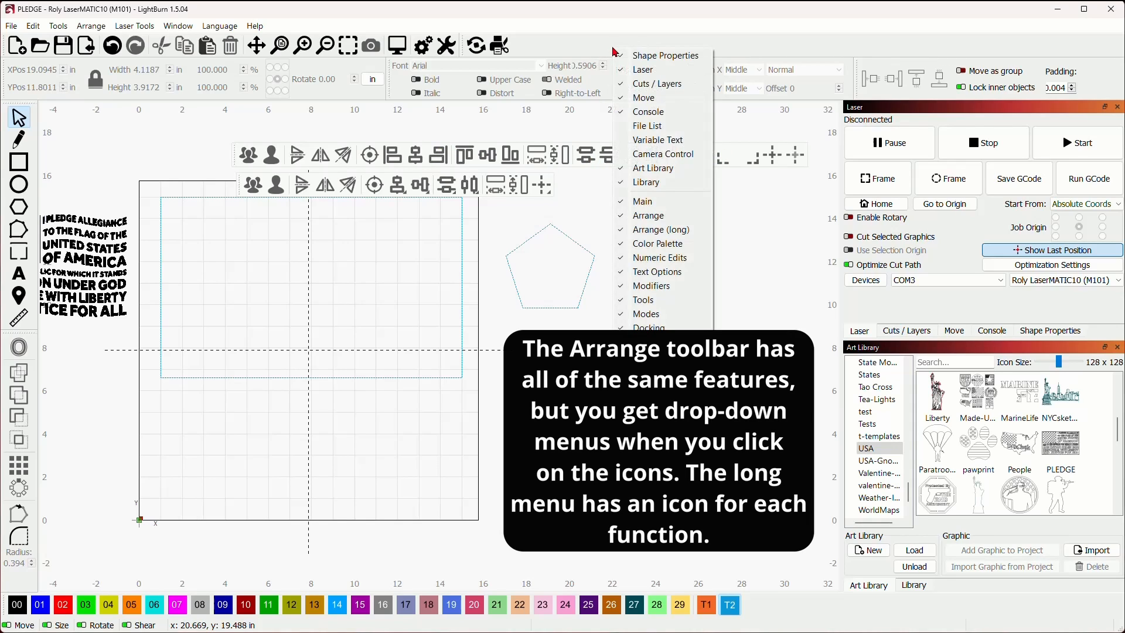
click(681, 218)
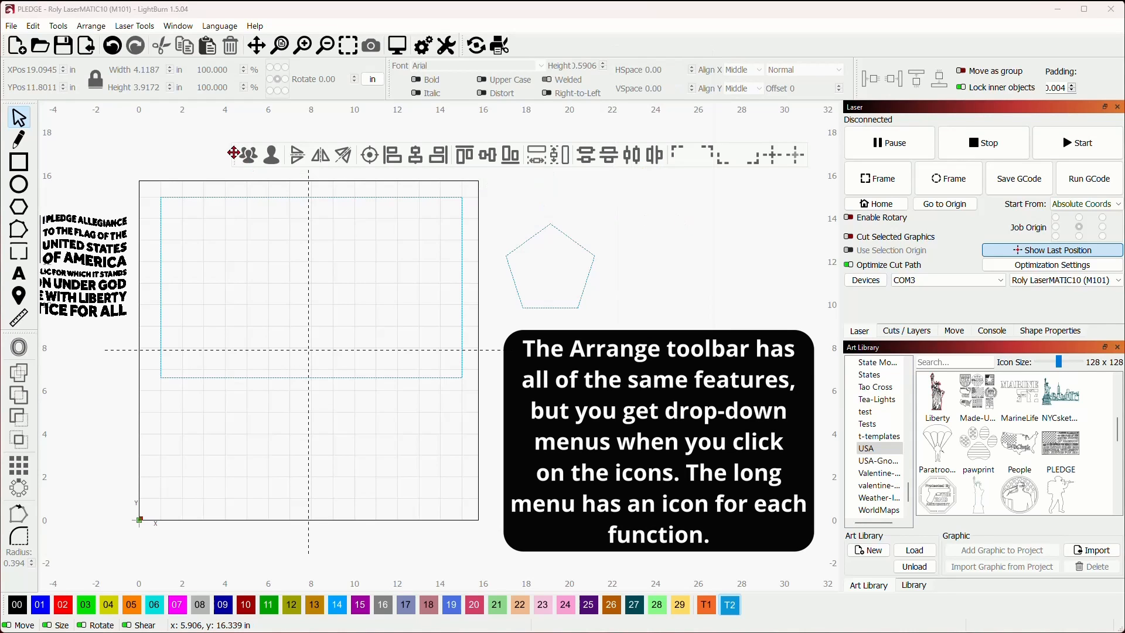
drag(234, 154, 487, 46)
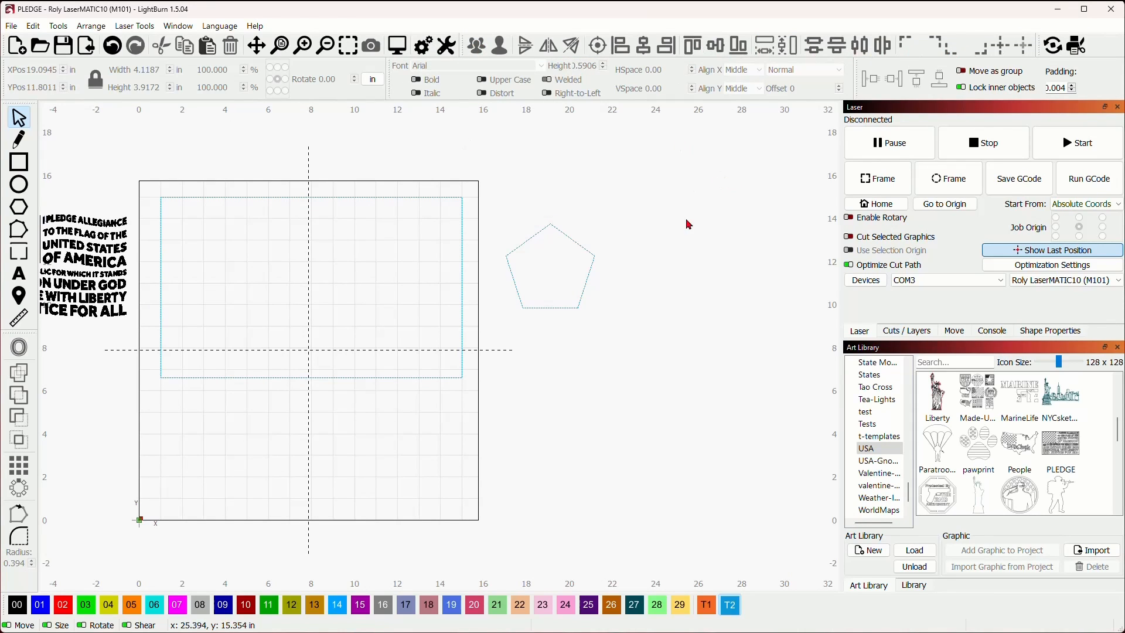
- Draw a closed five-pointed star with the line tool by connecting every second corner of the pentagon
click(589, 269)
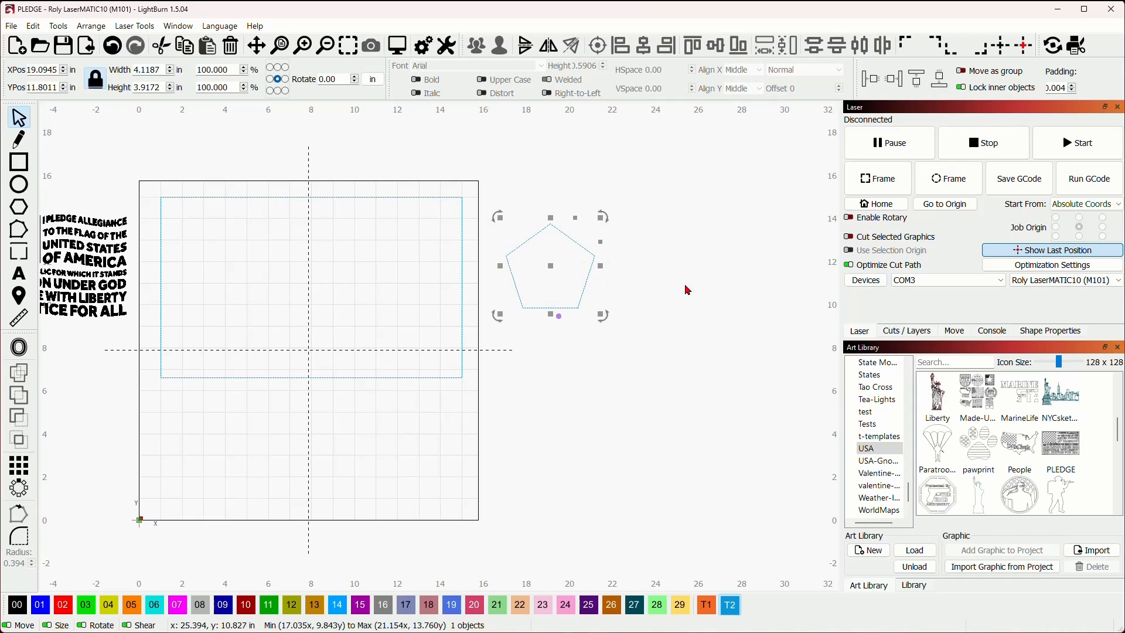
click(664, 258)
scroll(644, 255, up, 4)
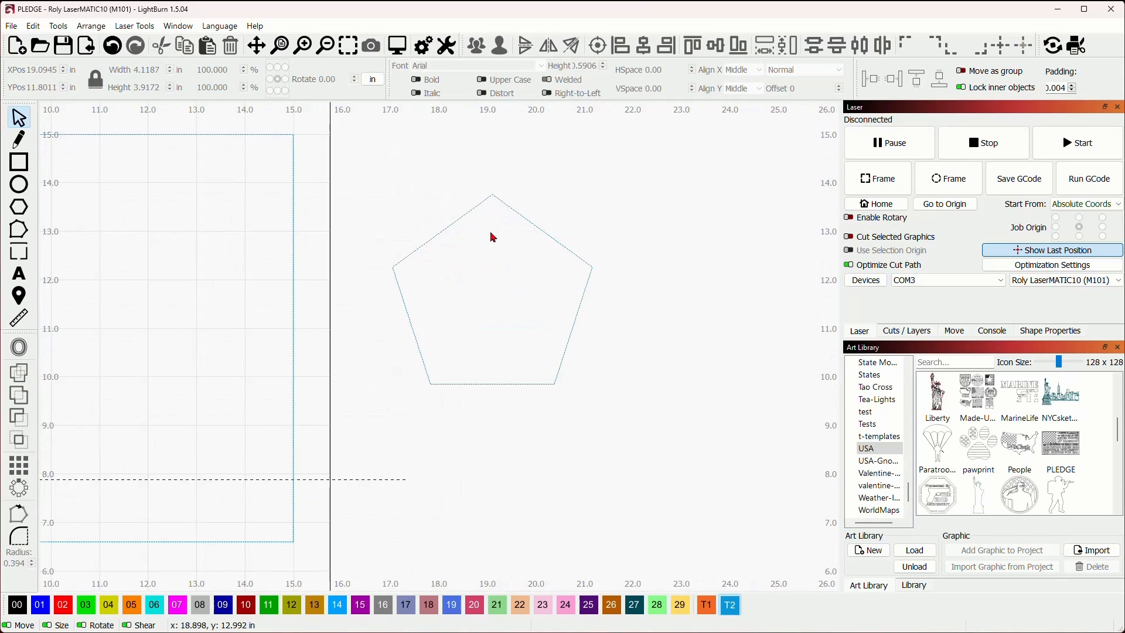
scroll(492, 237, up, 3)
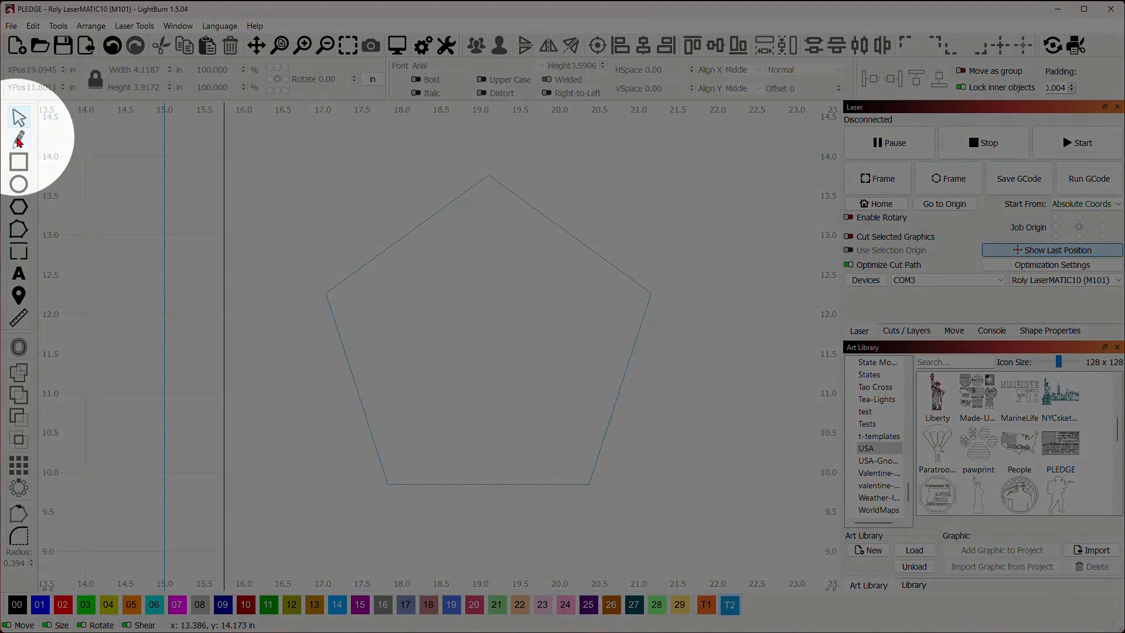
click(19, 140)
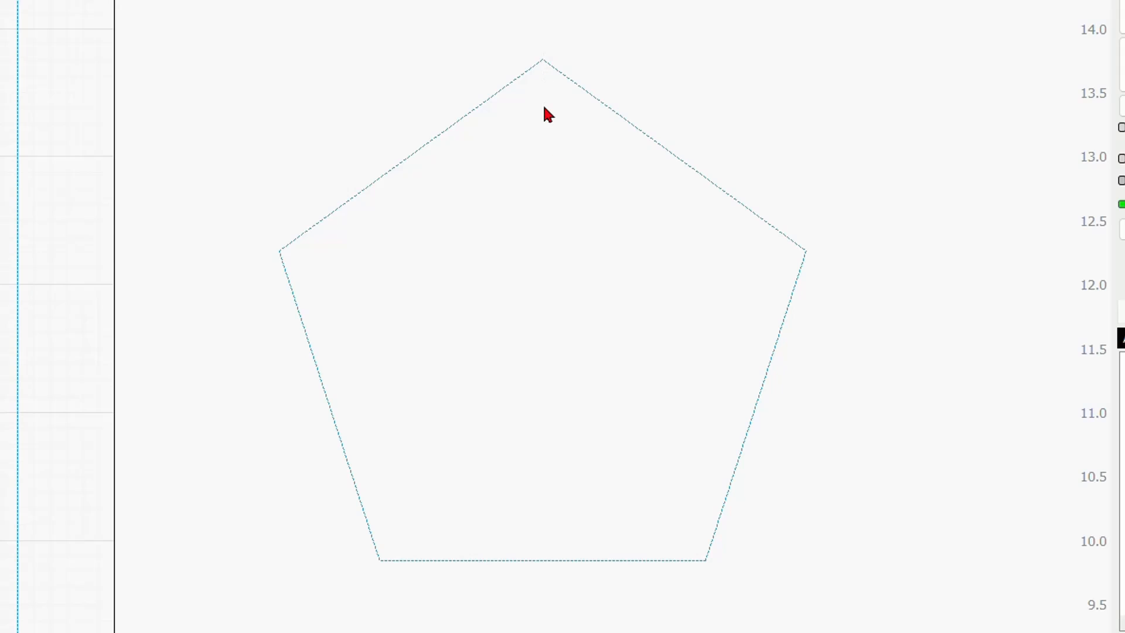
click(542, 60)
click(382, 559)
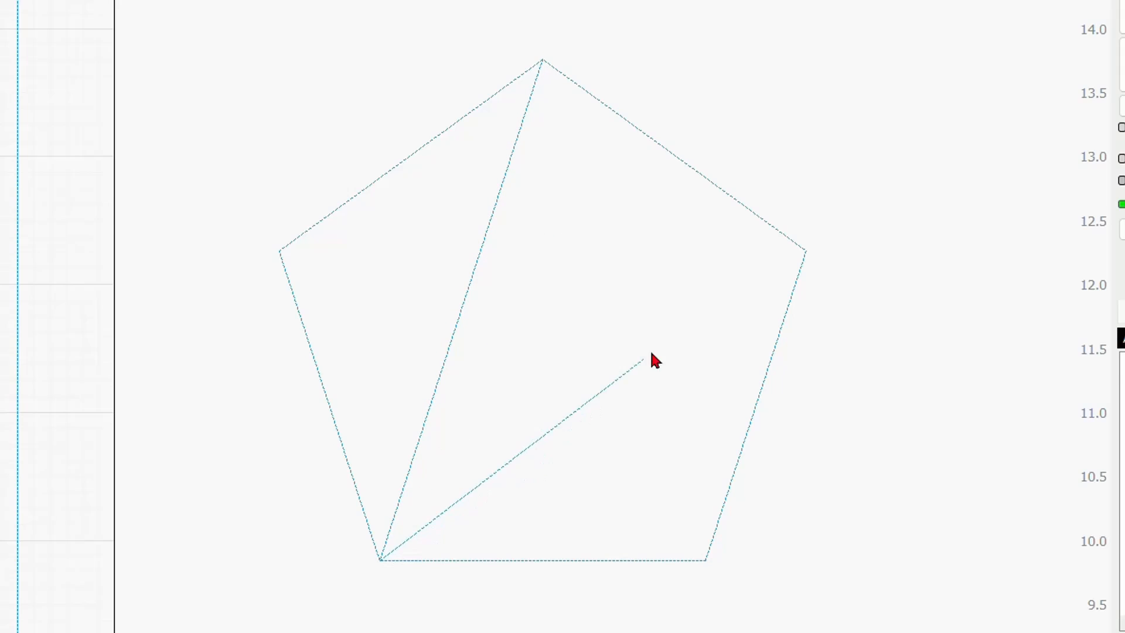
click(805, 252)
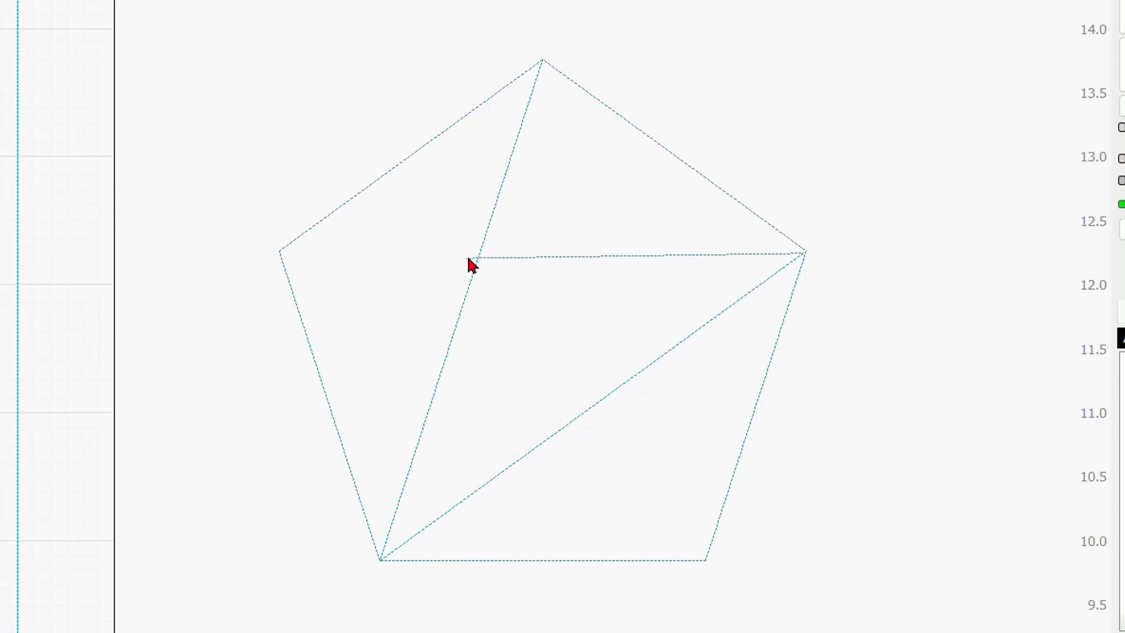
click(281, 251)
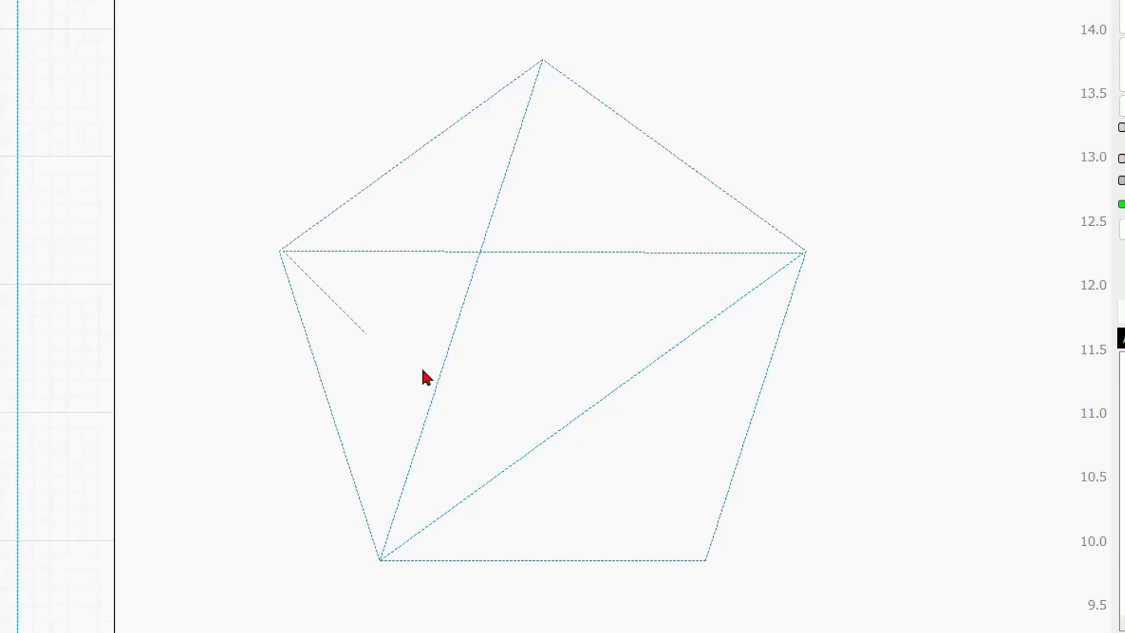
click(705, 560)
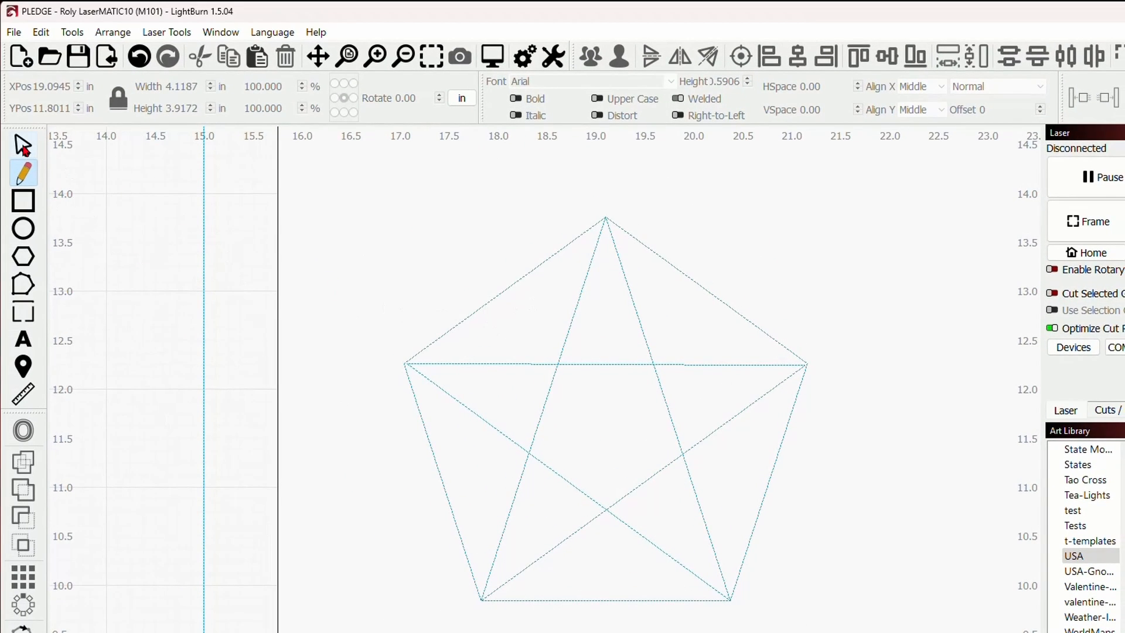
click(23, 146)
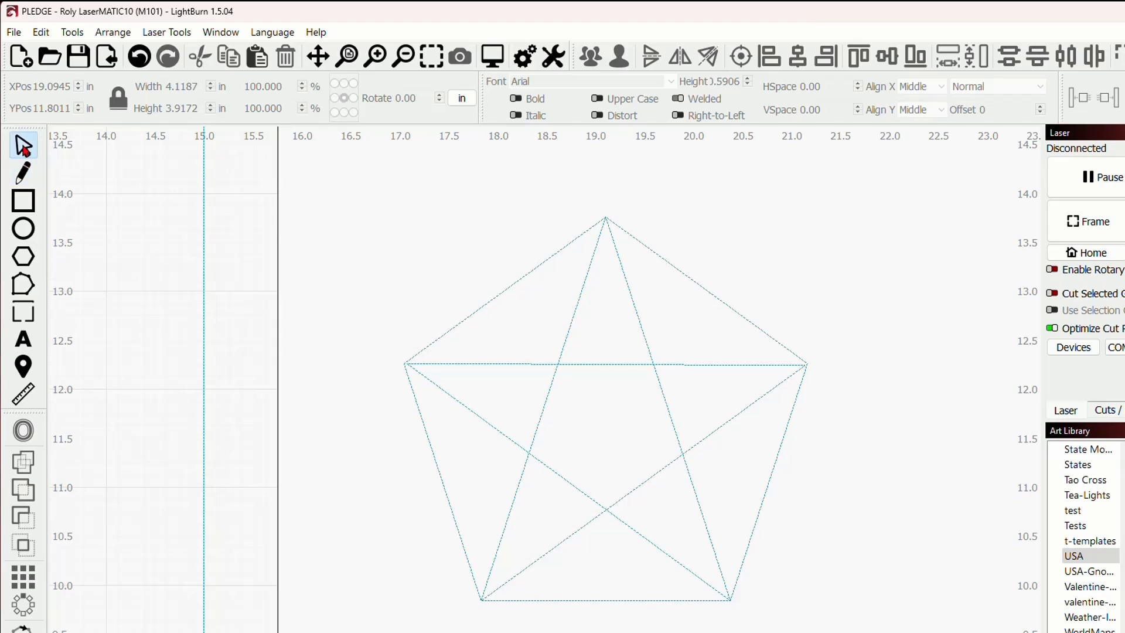
- Delete the surrounding pentagon, keeping only the star lines
drag(764, 428, 765, 426)
click(809, 448)
drag(839, 442, 780, 430)
key(Delete)
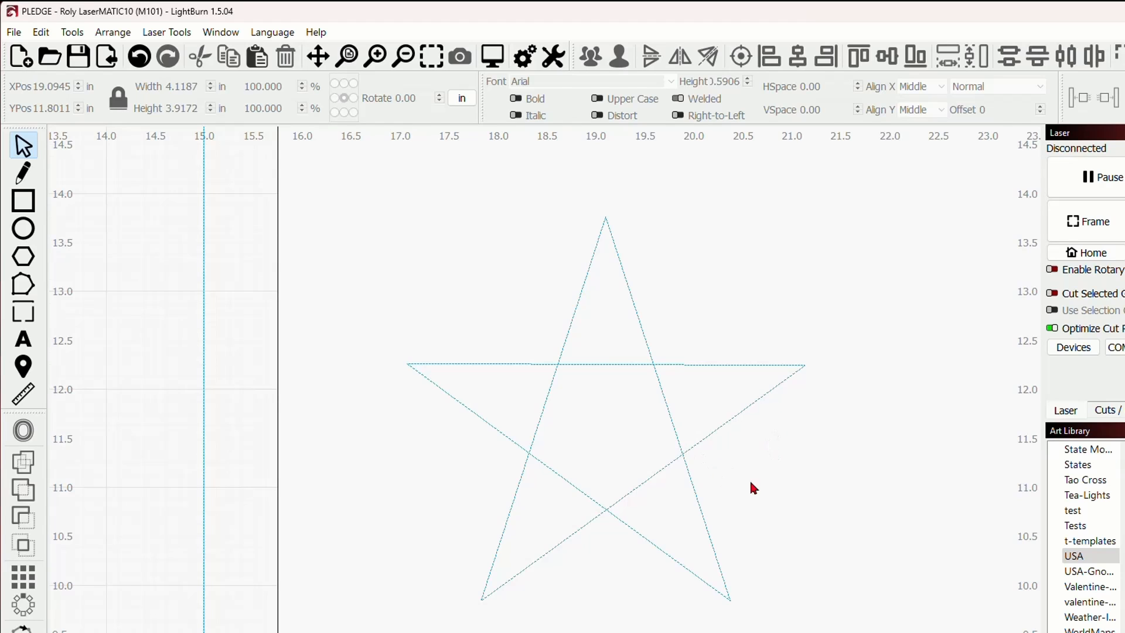
- Offset the star outward by 0 with corner style Corner and outer shapes only, keeping the original object
drag(725, 472, 631, 444)
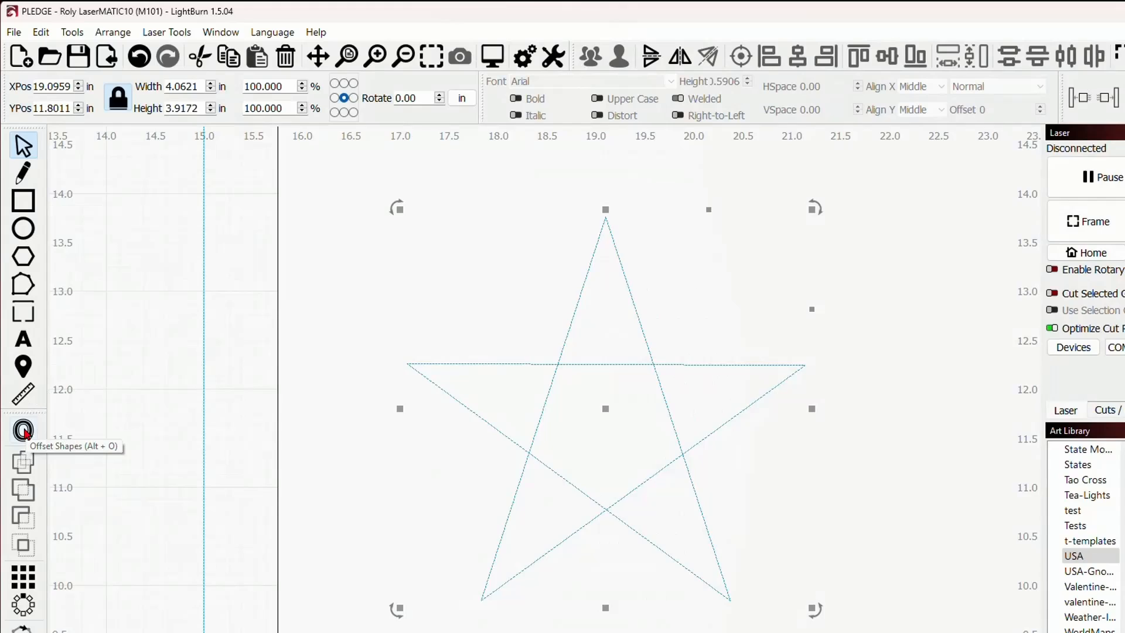
click(23, 431)
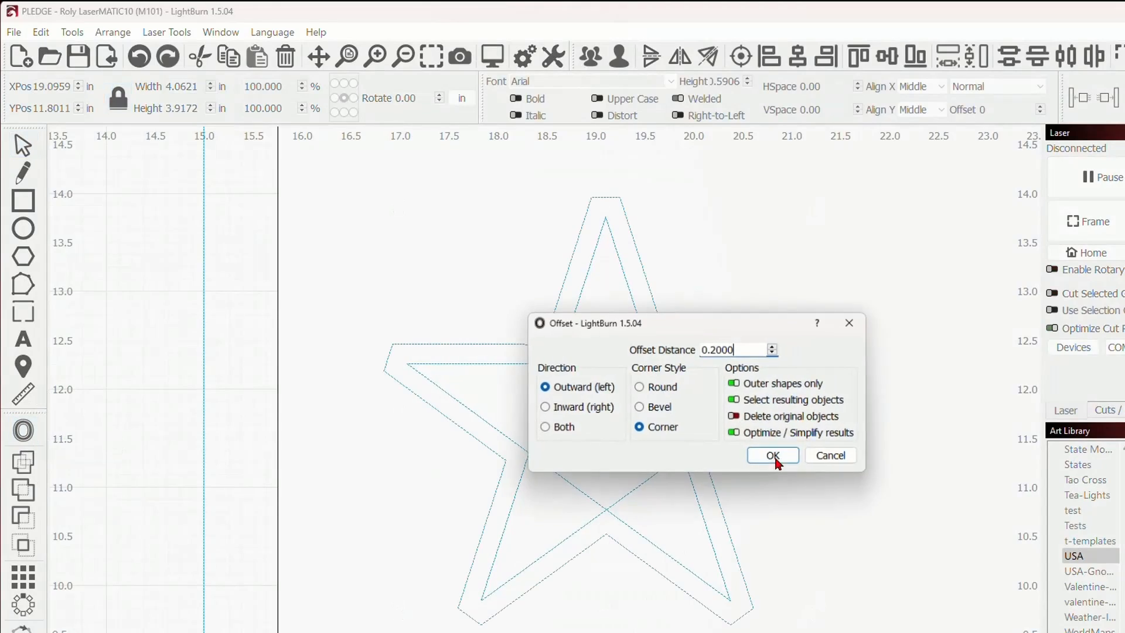
drag(751, 349, 681, 352)
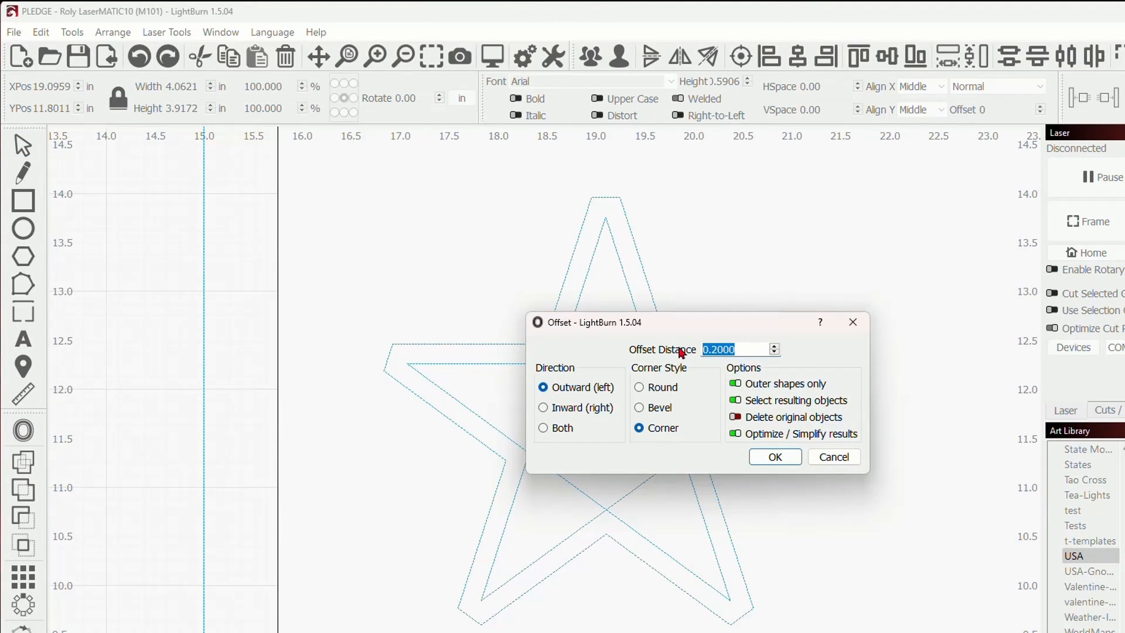
text(0)
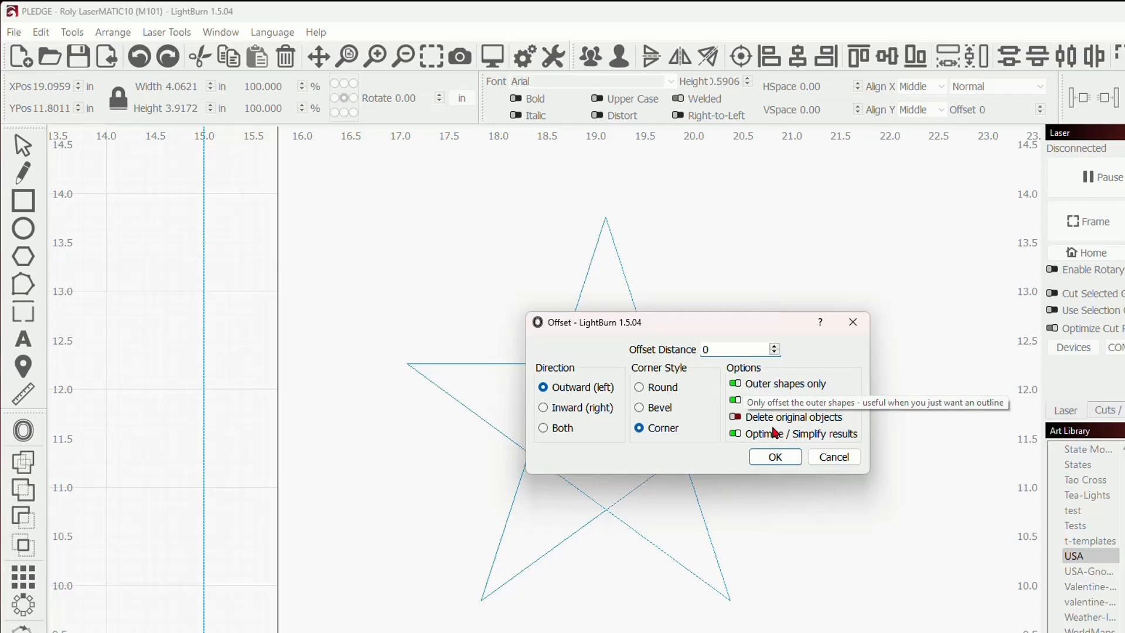
click(781, 459)
scroll(920, 447, down, 2)
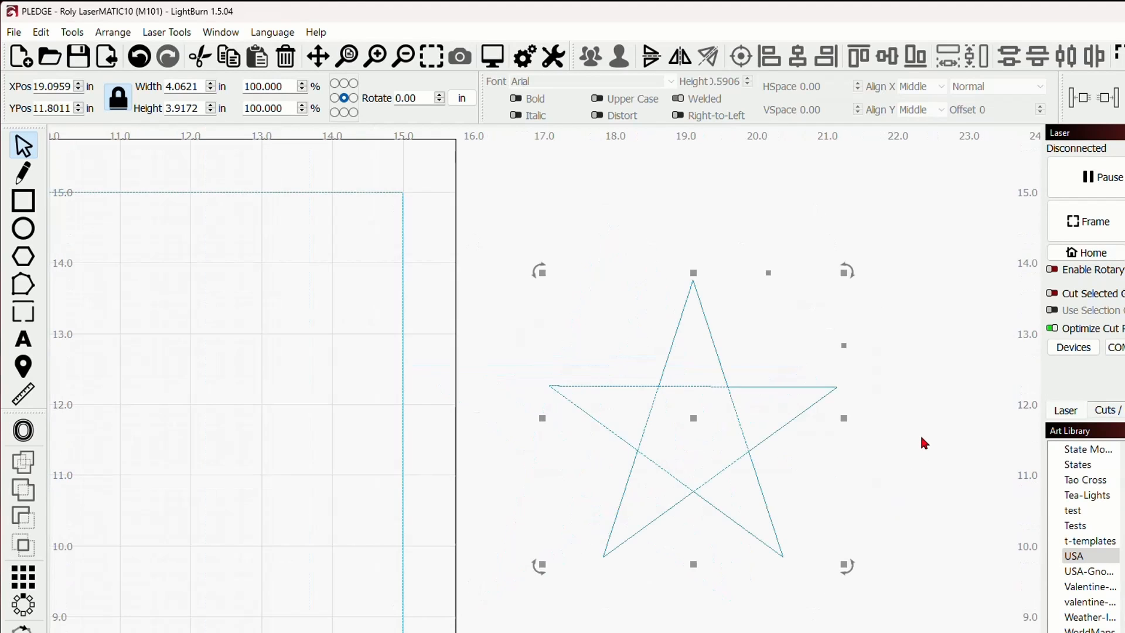
- Move the outline-only star clear of the original and delete the original star with the crossing lines
drag(914, 460, 719, 367)
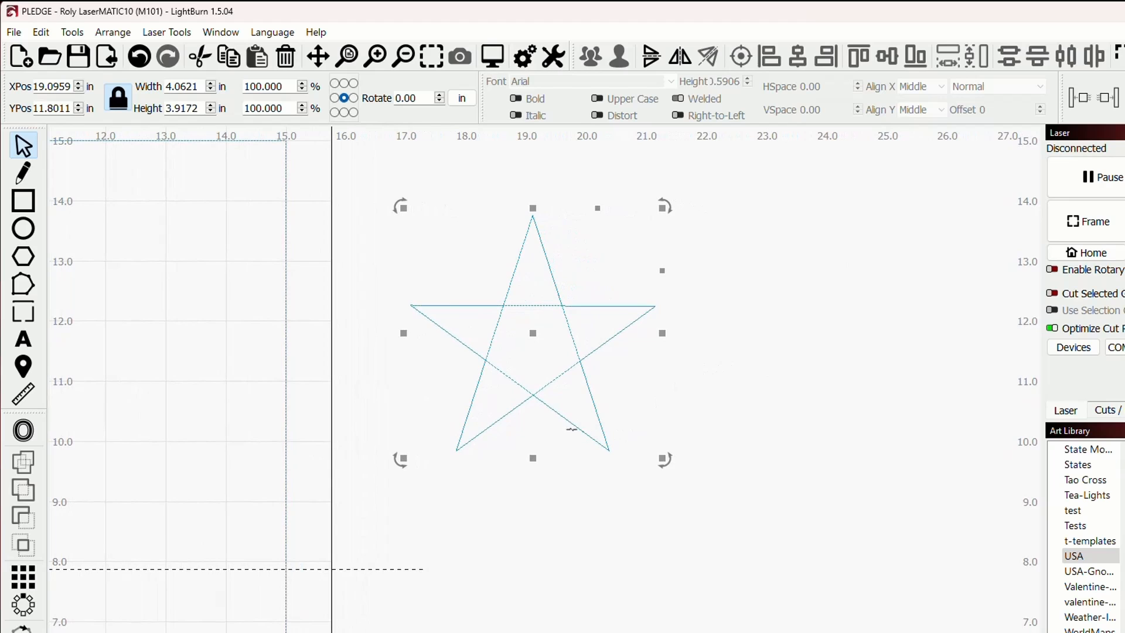
drag(533, 332, 793, 380)
click(525, 345)
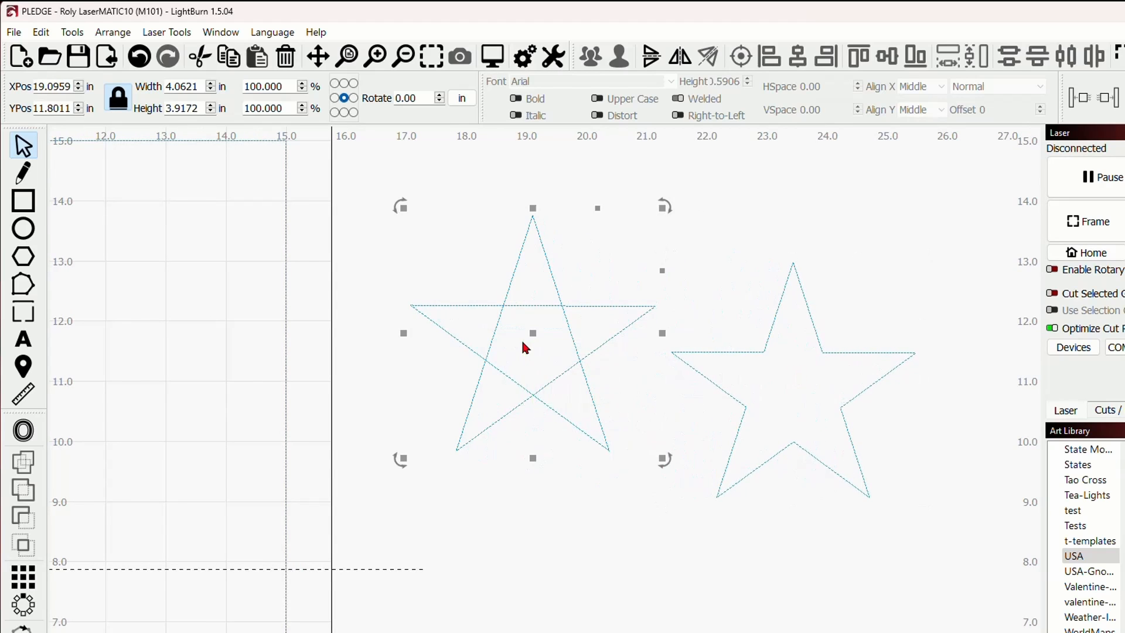
key(Delete)
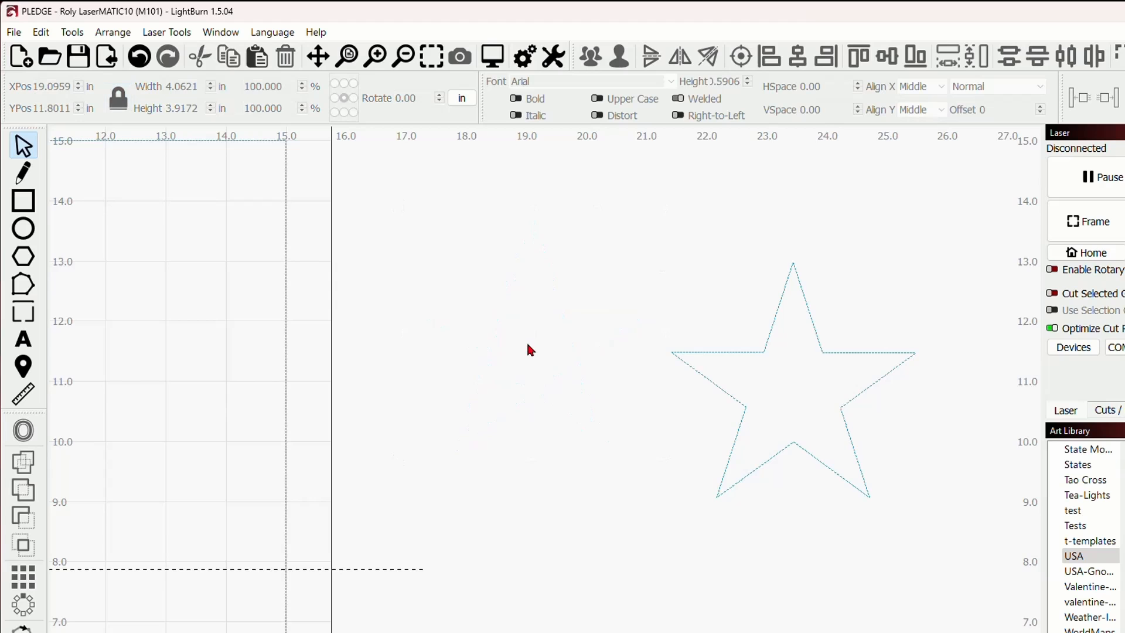
- Move the outline star into the upper-left part of the guide rectangle, centred at about X 3.74, Y 12.80 in
scroll(587, 381, down, 5)
drag(541, 397, 648, 369)
click(773, 380)
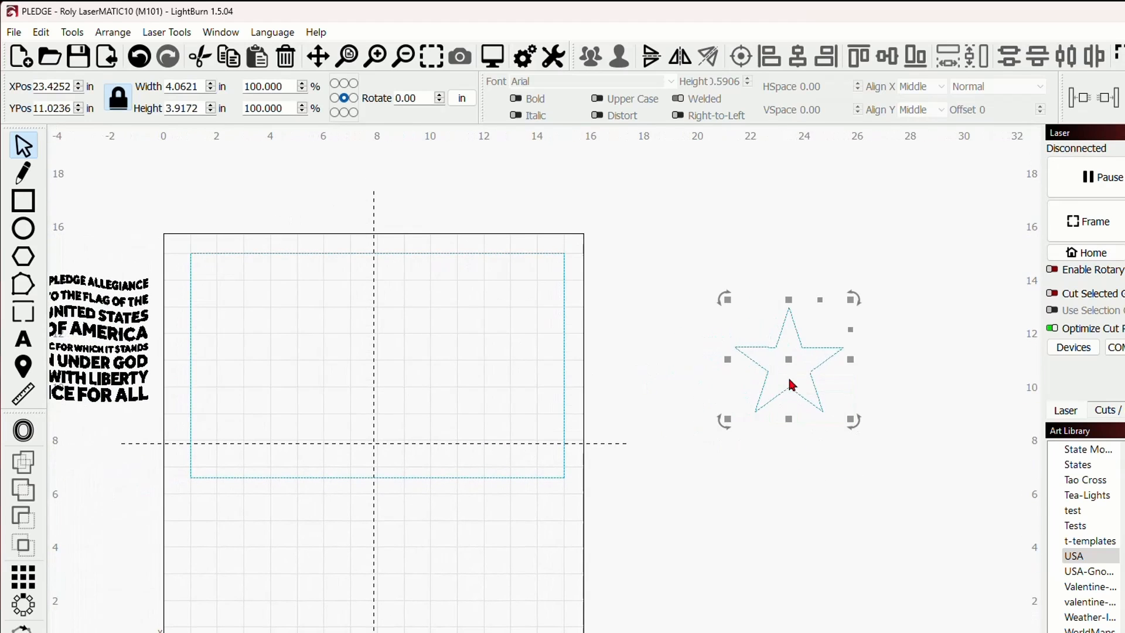
drag(781, 353, 263, 319)
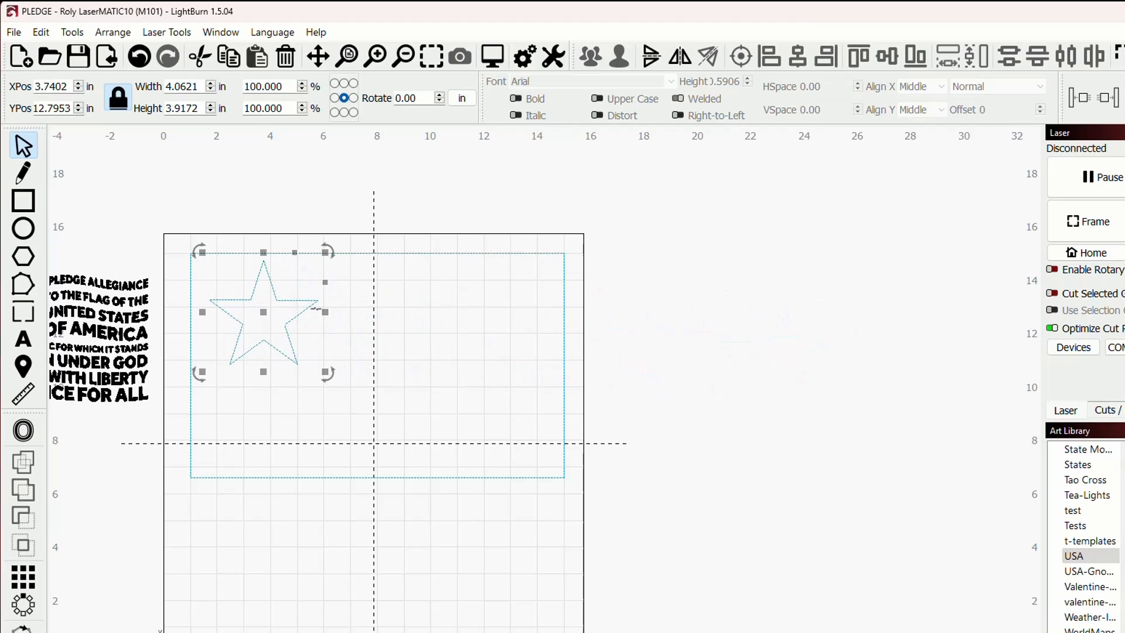
scroll(432, 329, up, 3)
scroll(526, 355, up, 2)
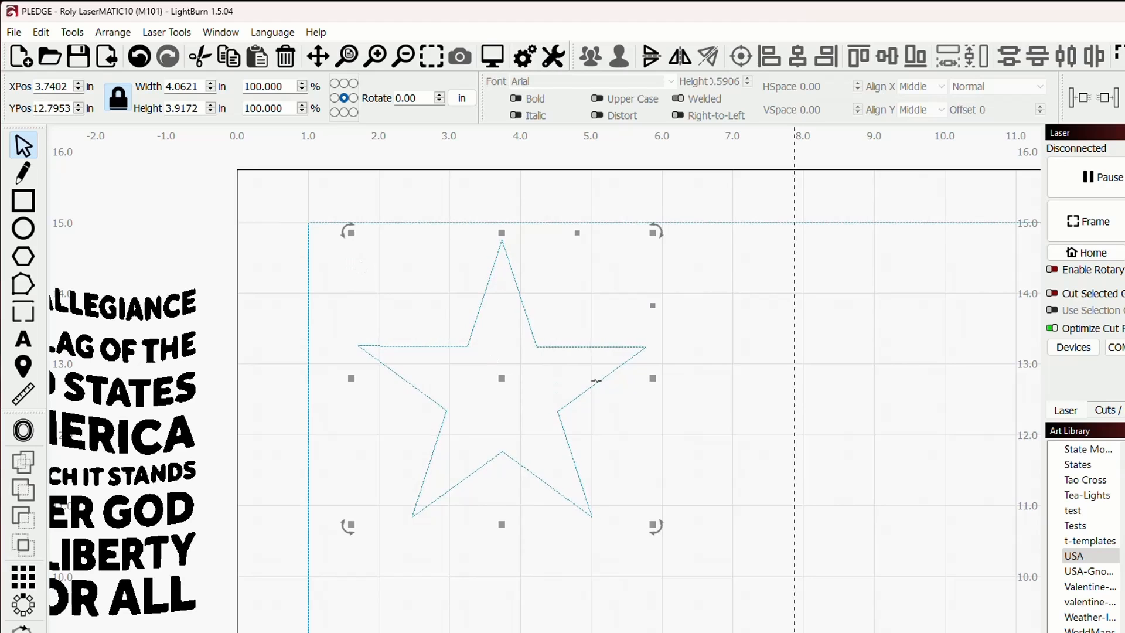
- Unlock the star's aspect ratio and set its width and height to 1 in each
click(124, 104)
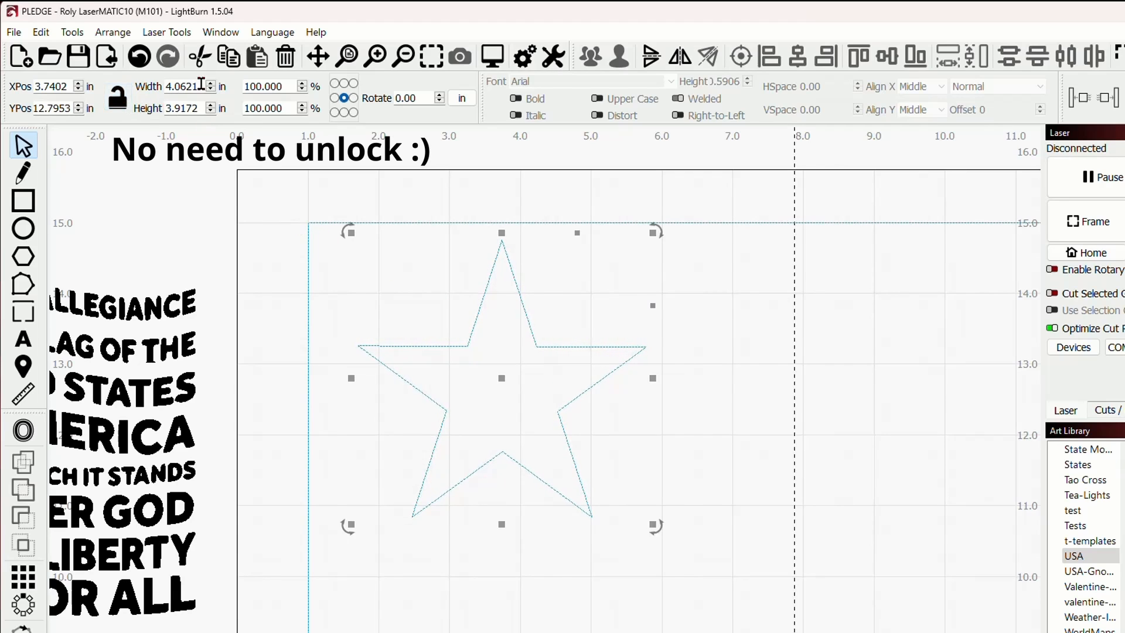
key(Tab)
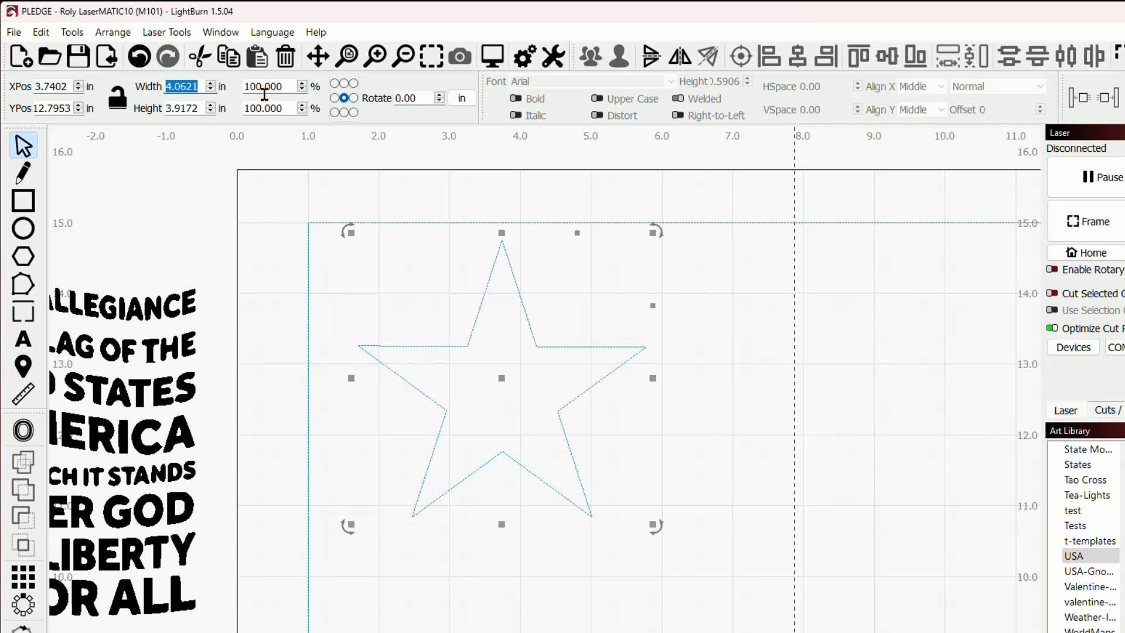
text(1)
key(Tab)
text(1)
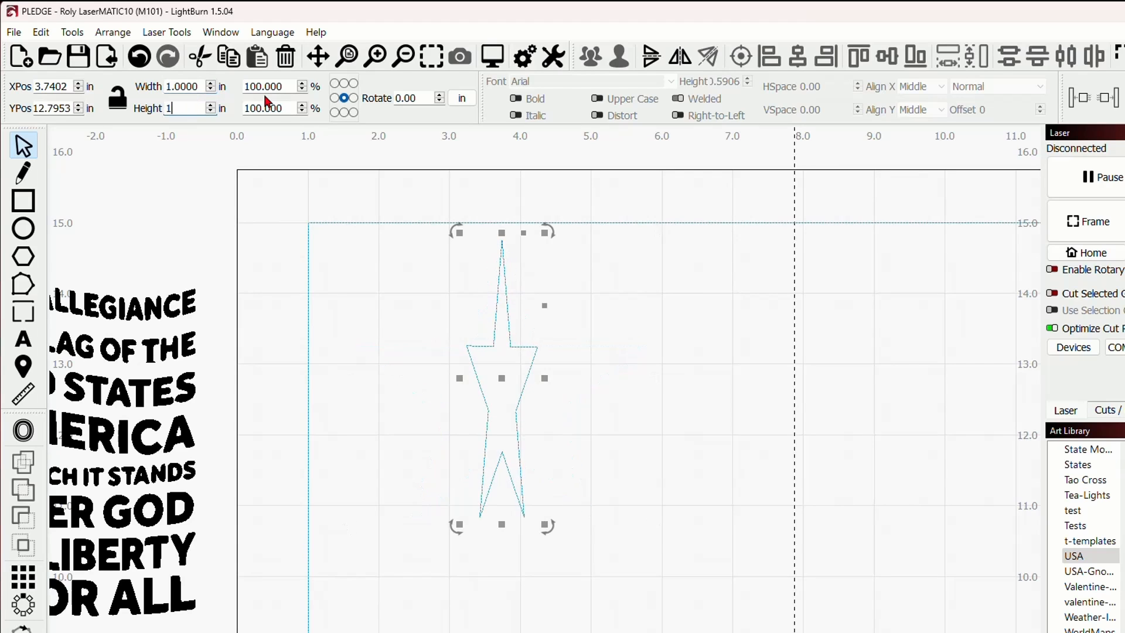
key(Return)
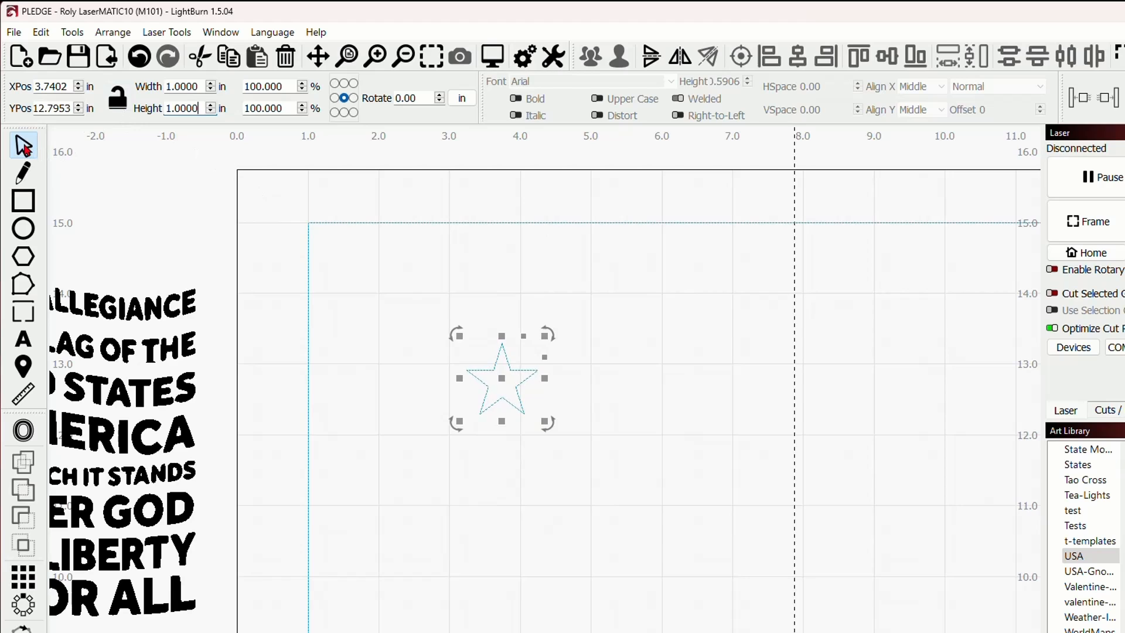
- Move the star into the guide rectangle's upper-left corner so its top and left points touch the rectangle's edges
drag(503, 381, 346, 257)
scroll(346, 258, up, 3)
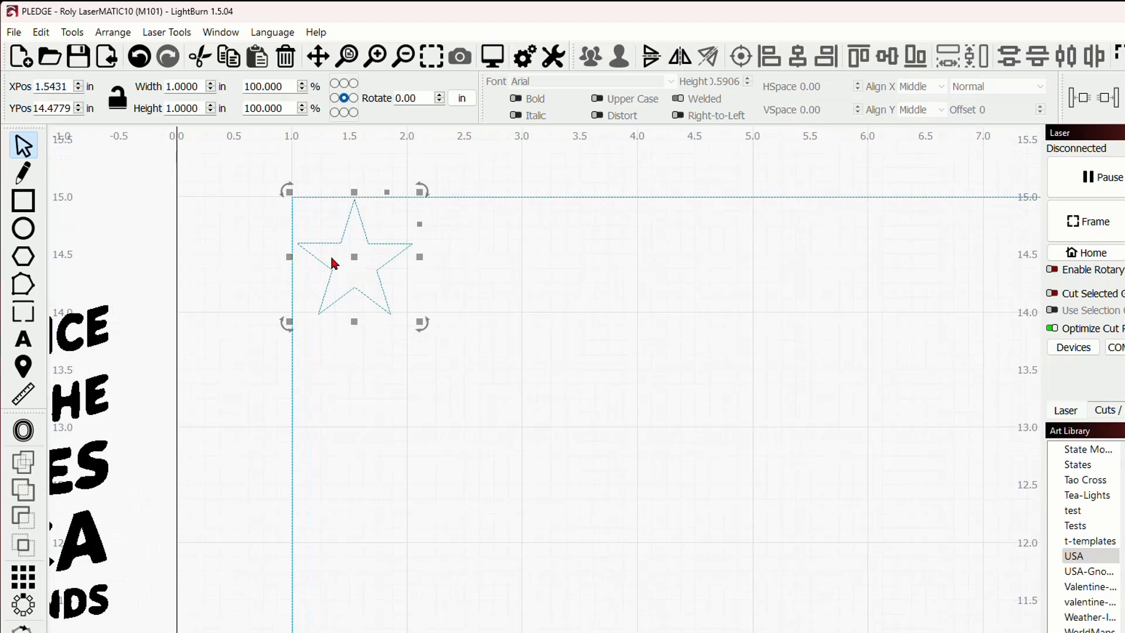
scroll(420, 238, up, 2)
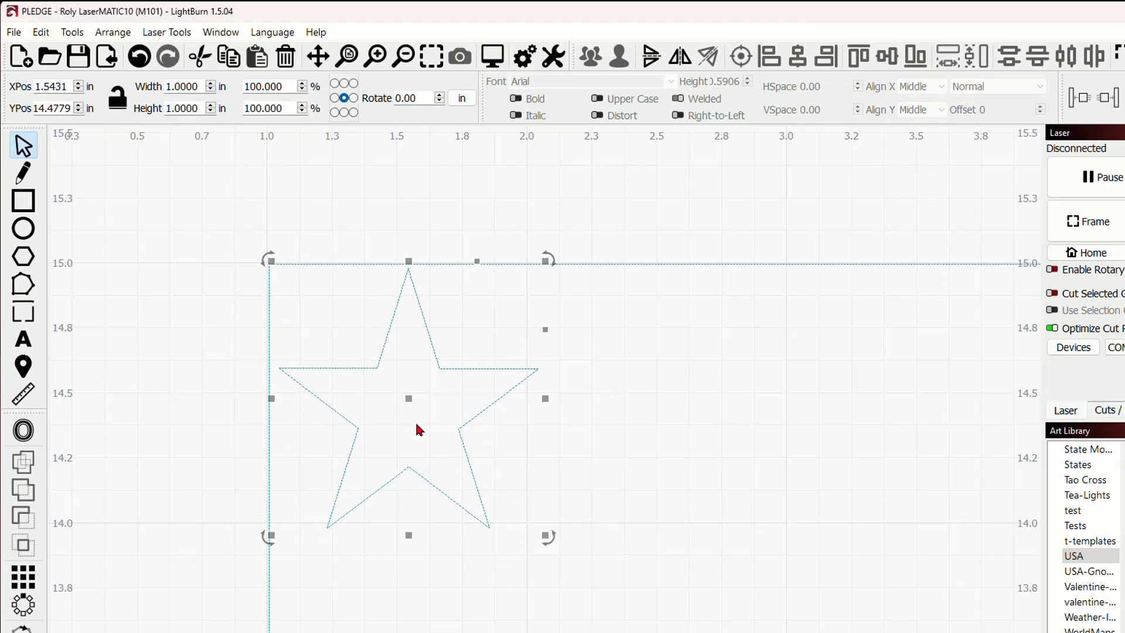
drag(412, 397, 402, 394)
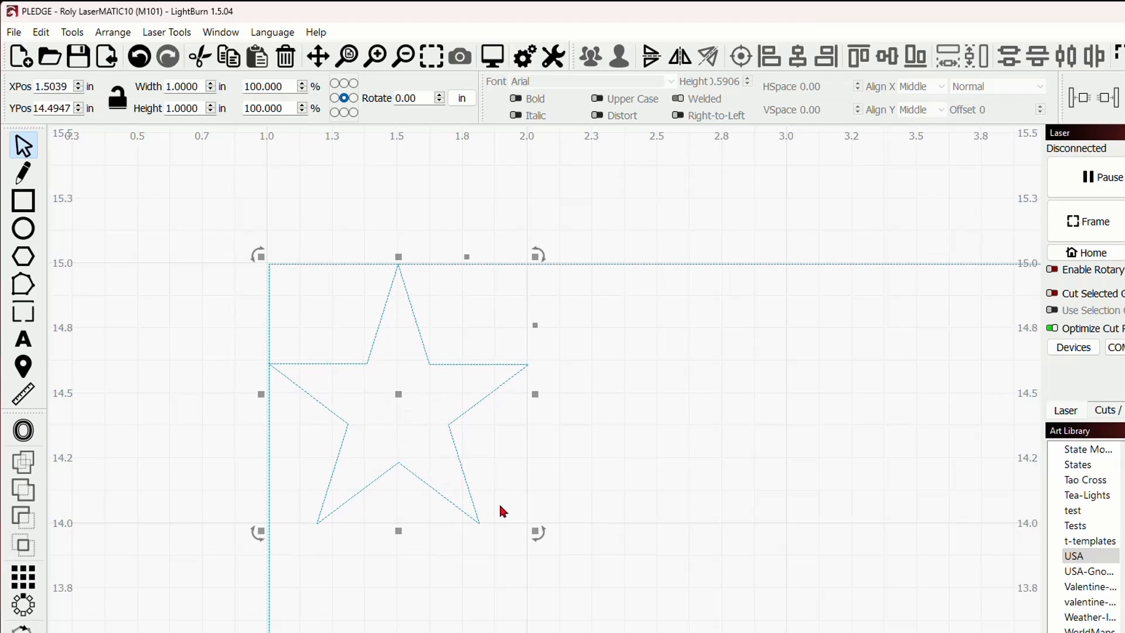
- Shrink the star around its centre to about 0.97 × 0.97 in, then deselect it
drag(536, 532, 527, 525)
key(ctrl)
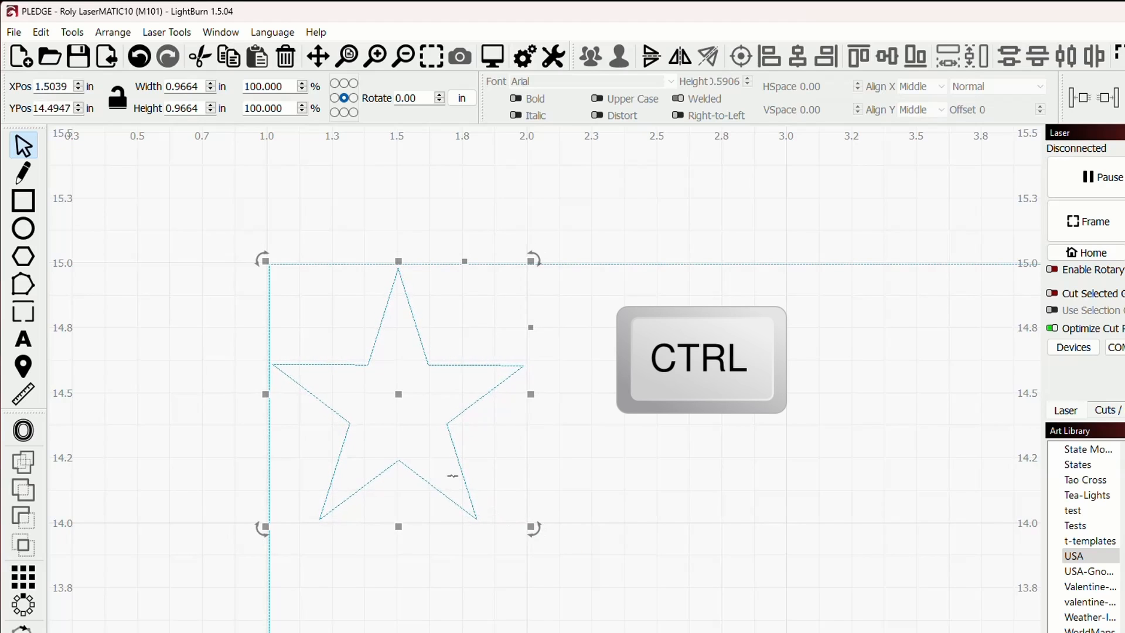
scroll(392, 430, up, 1)
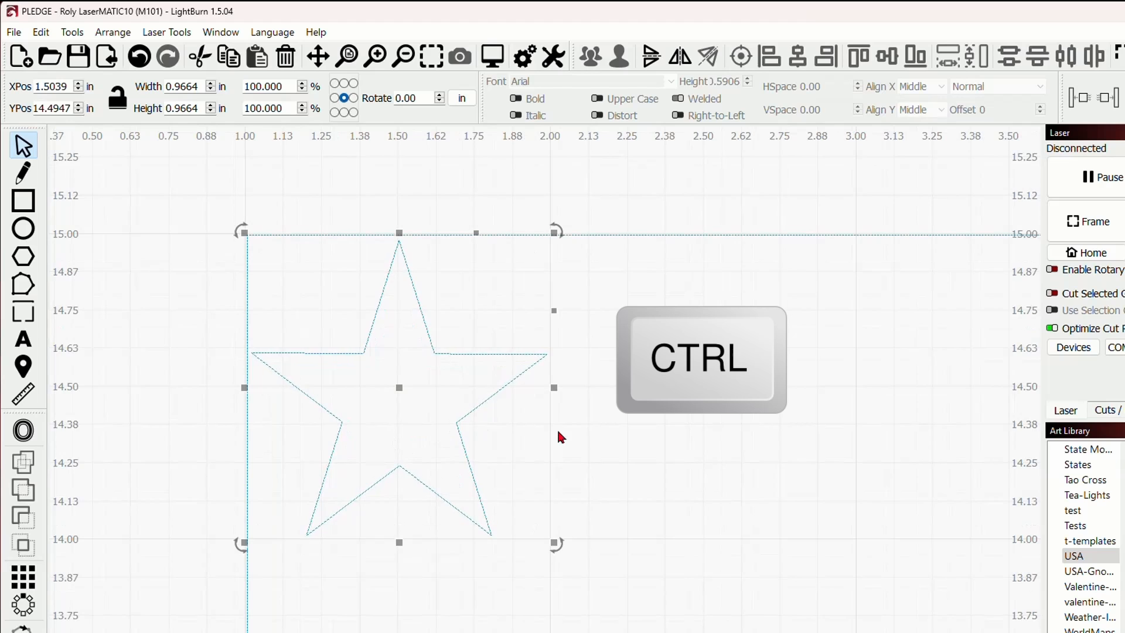
scroll(598, 432, down, 5)
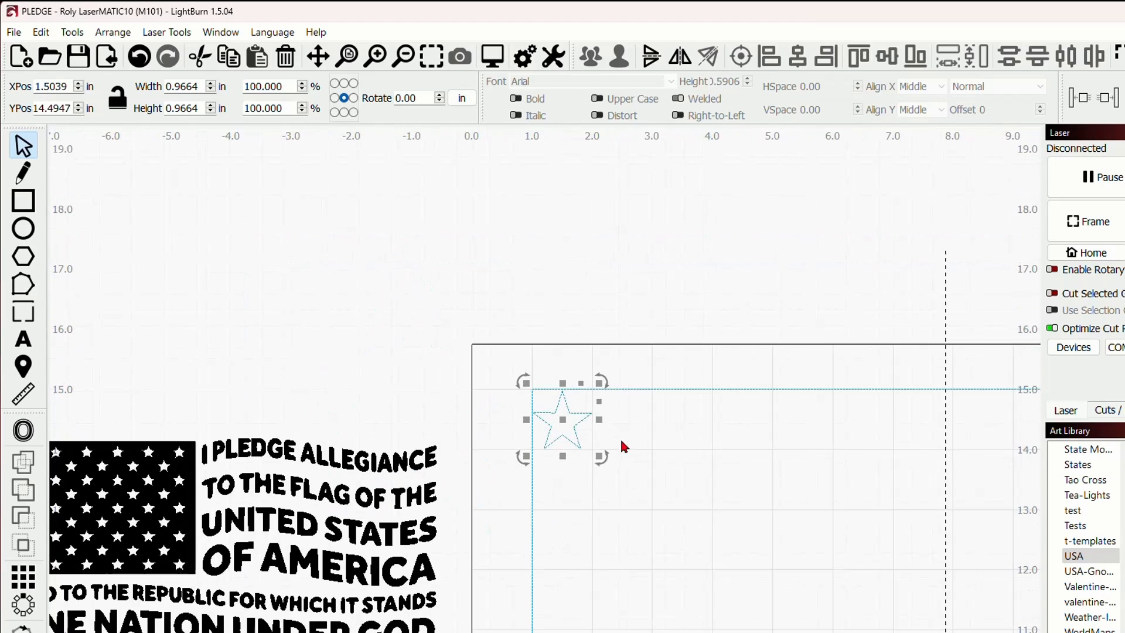
scroll(645, 457, down, 3)
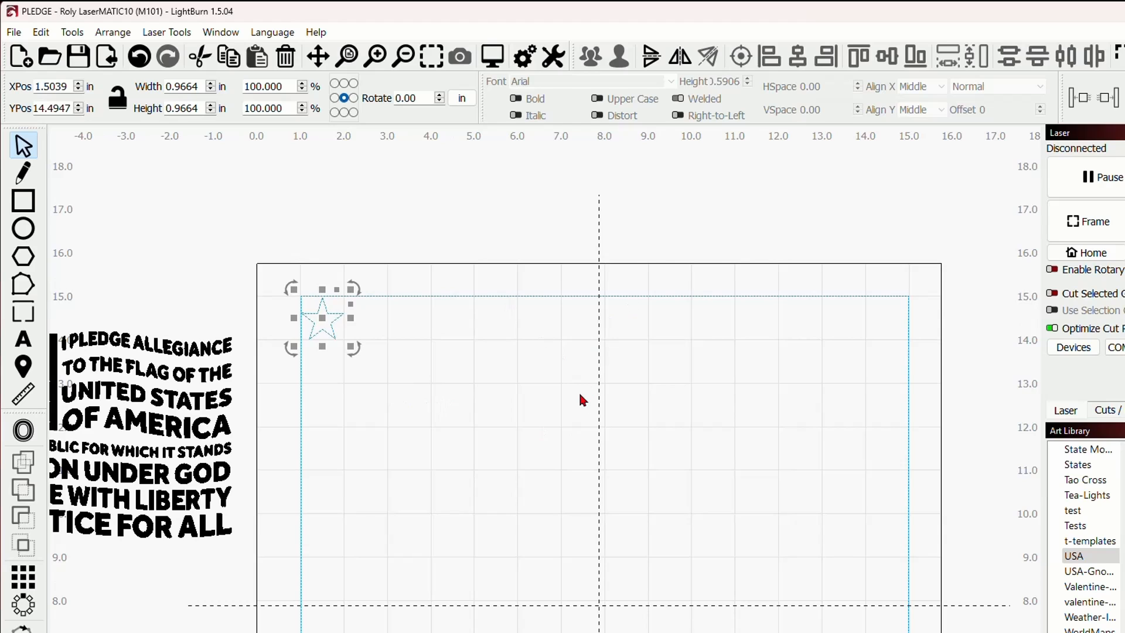
click(431, 410)
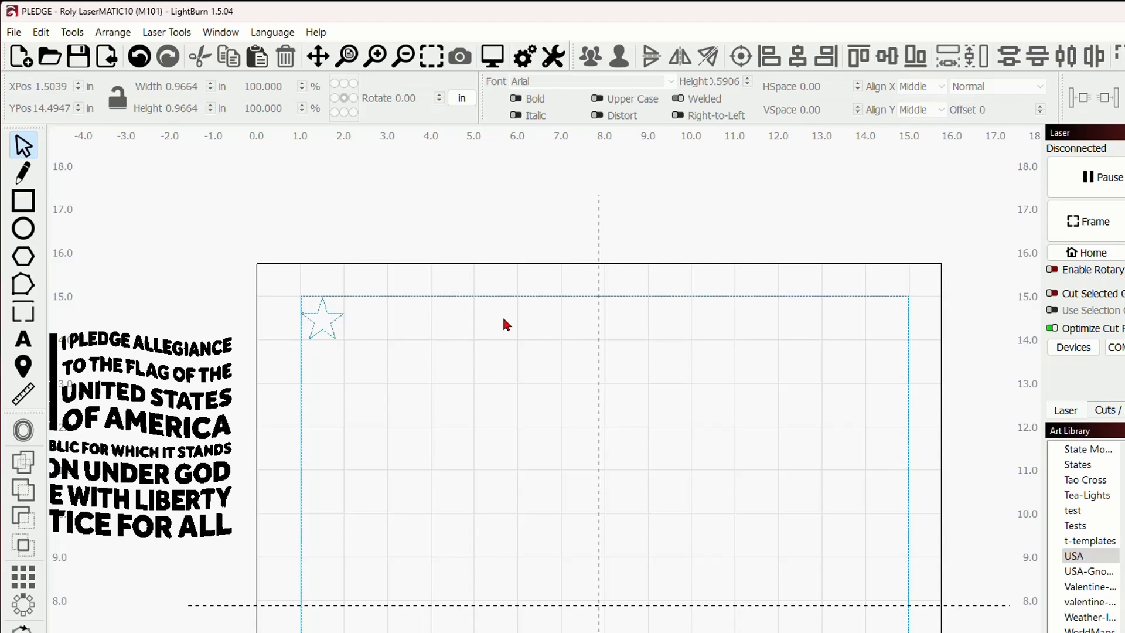
scroll(403, 384, down, 2)
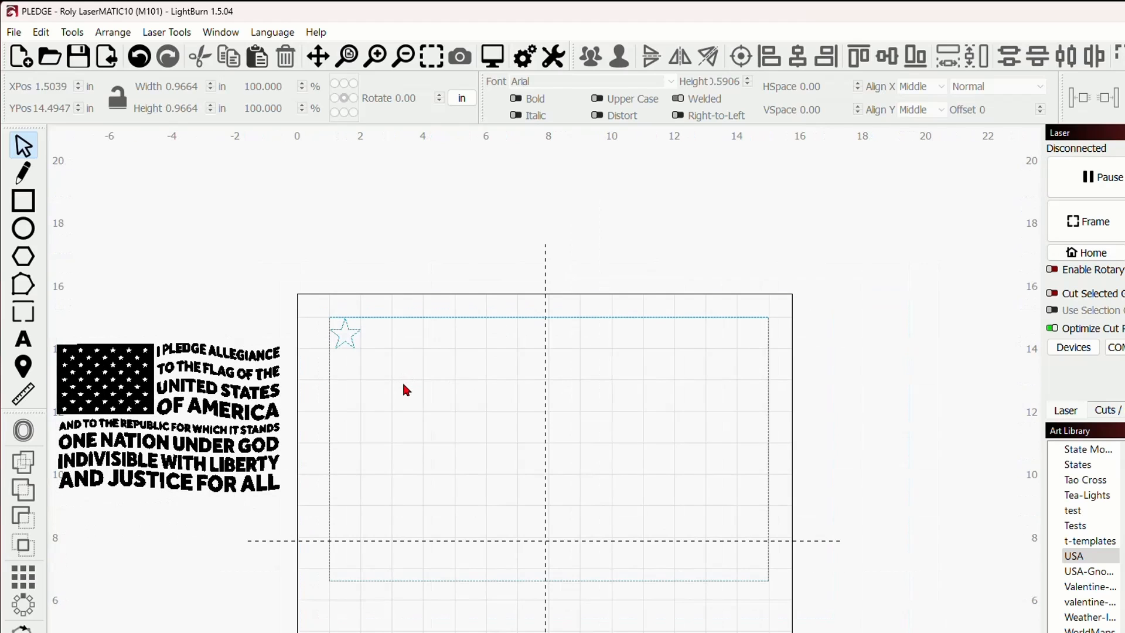
scroll(454, 367, down, 2)
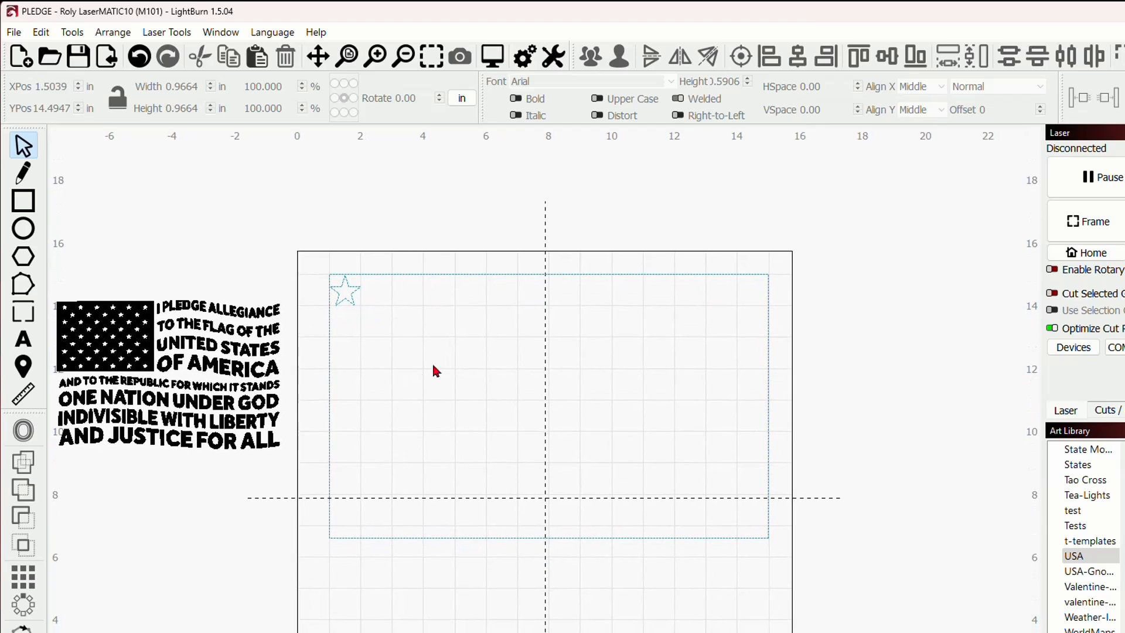
- Array the outline star into one horizontal row of 6 columns with 2 in centre-to-centre X spacing
click(349, 295)
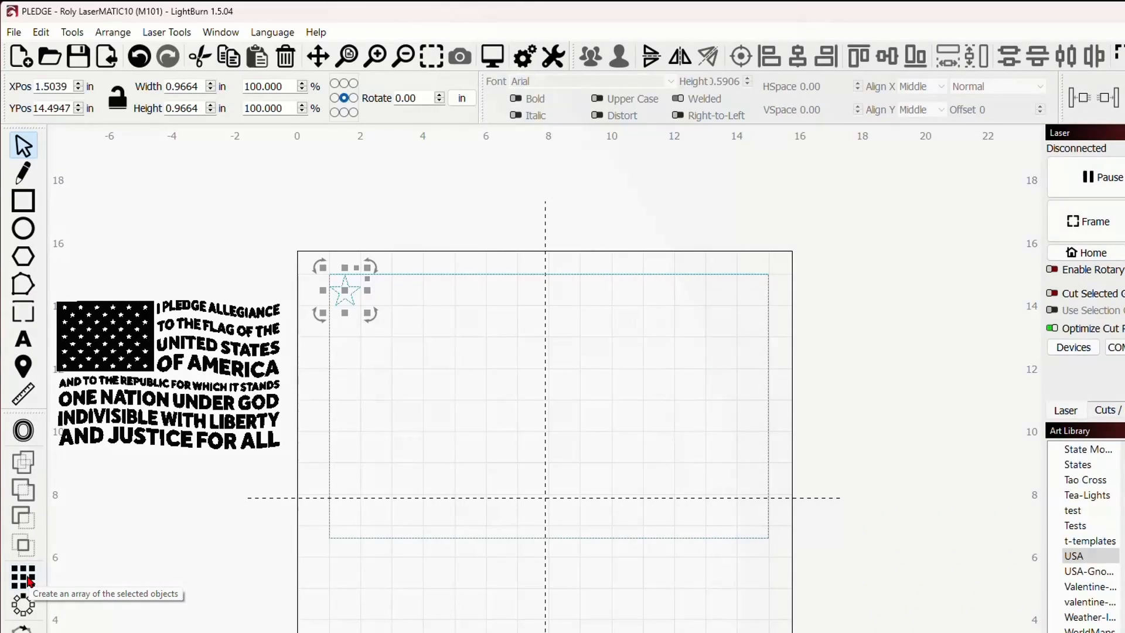
click(27, 578)
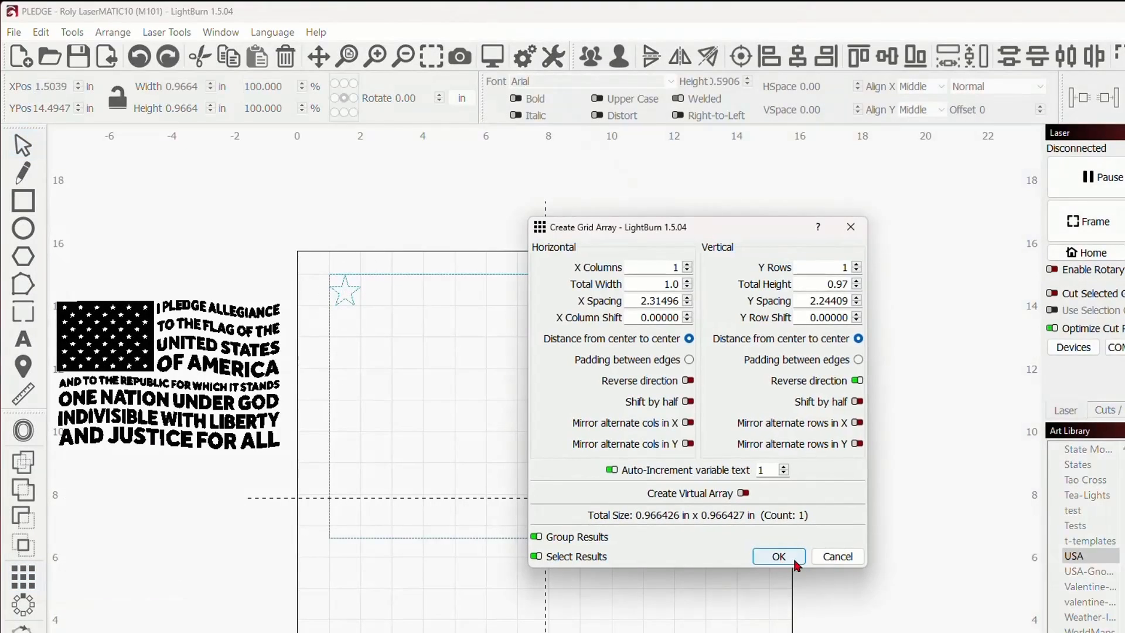
drag(715, 227, 961, 205)
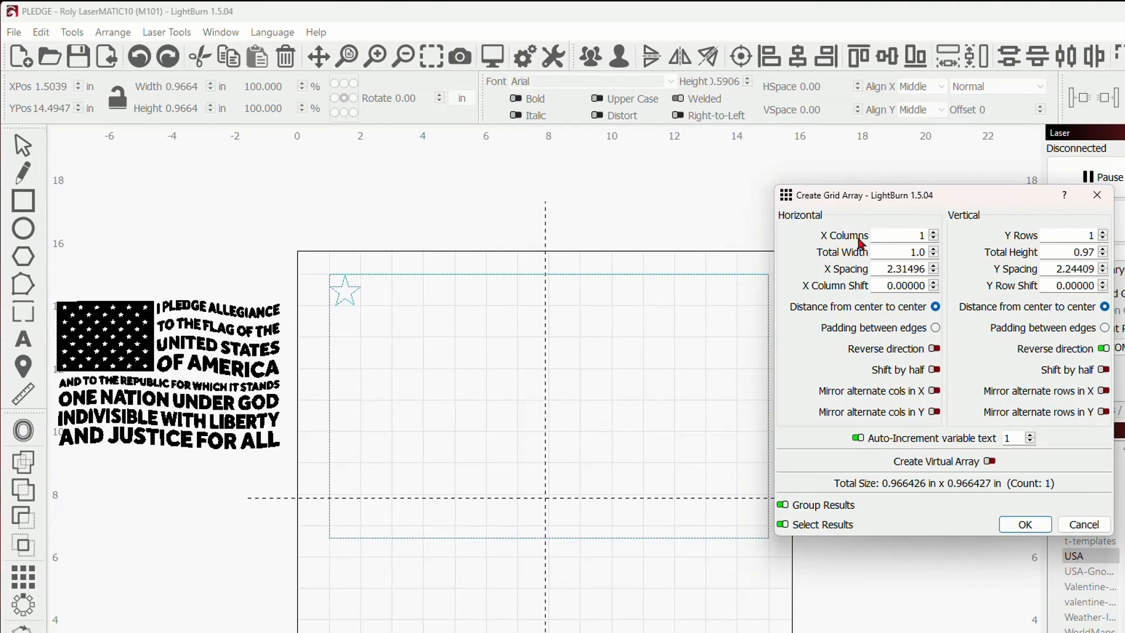
click(938, 238)
text(6)
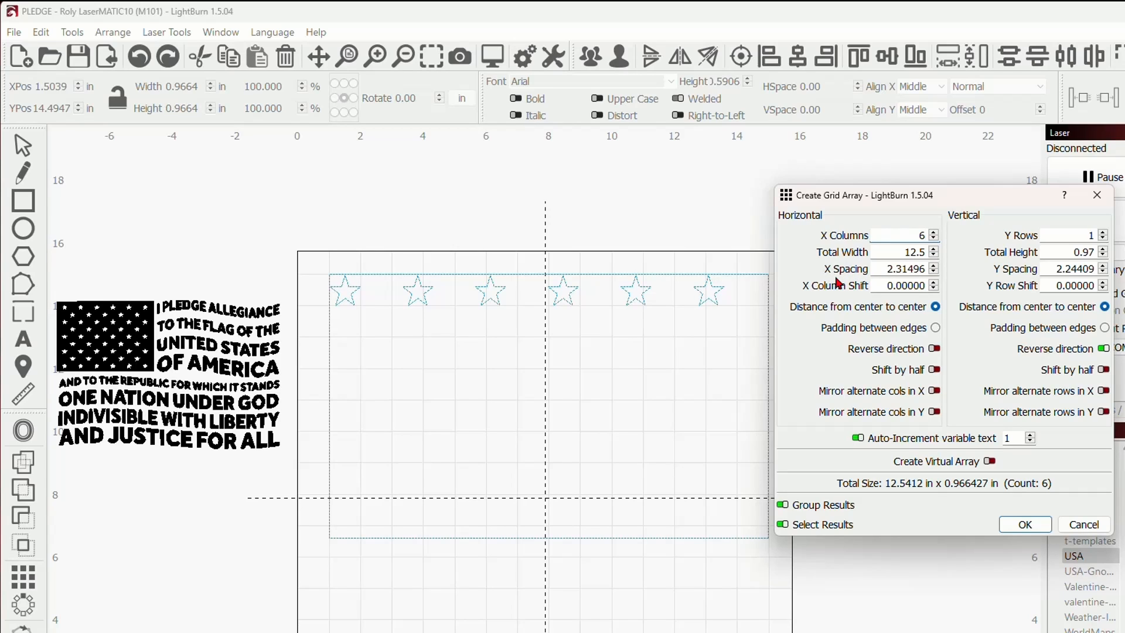
click(934, 272)
click(935, 272)
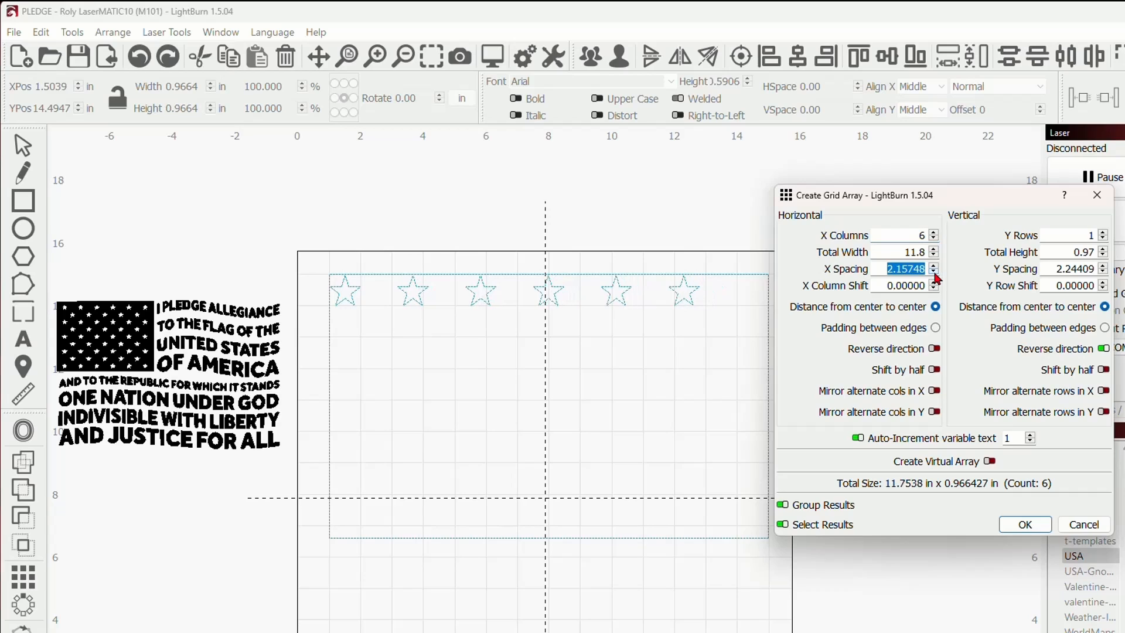
click(934, 272)
click(934, 272)
click(935, 272)
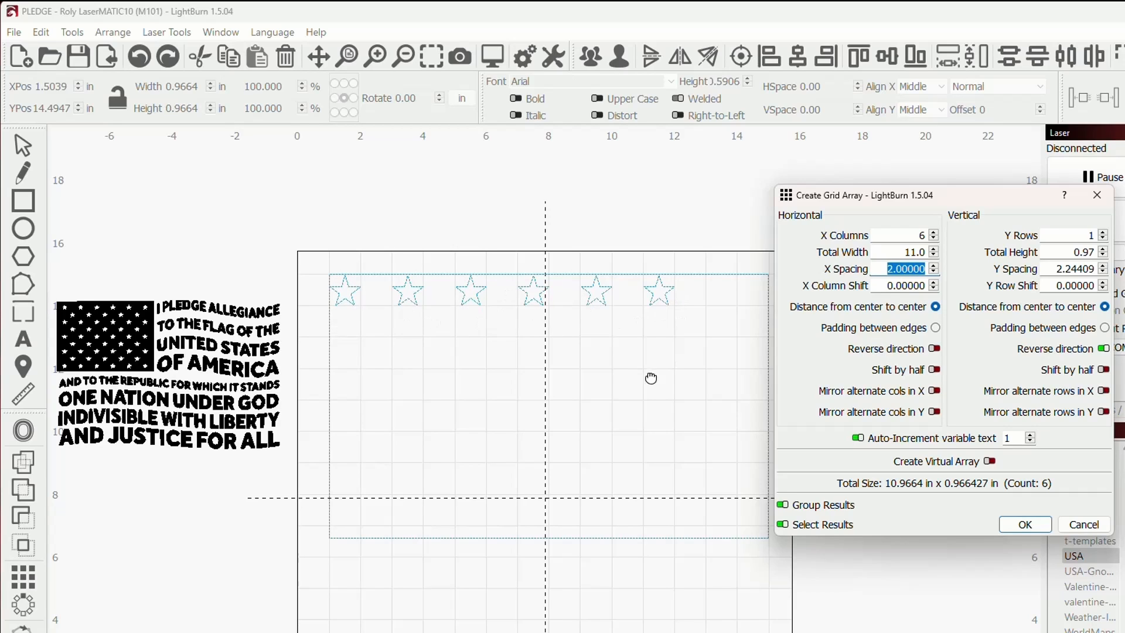
click(1024, 525)
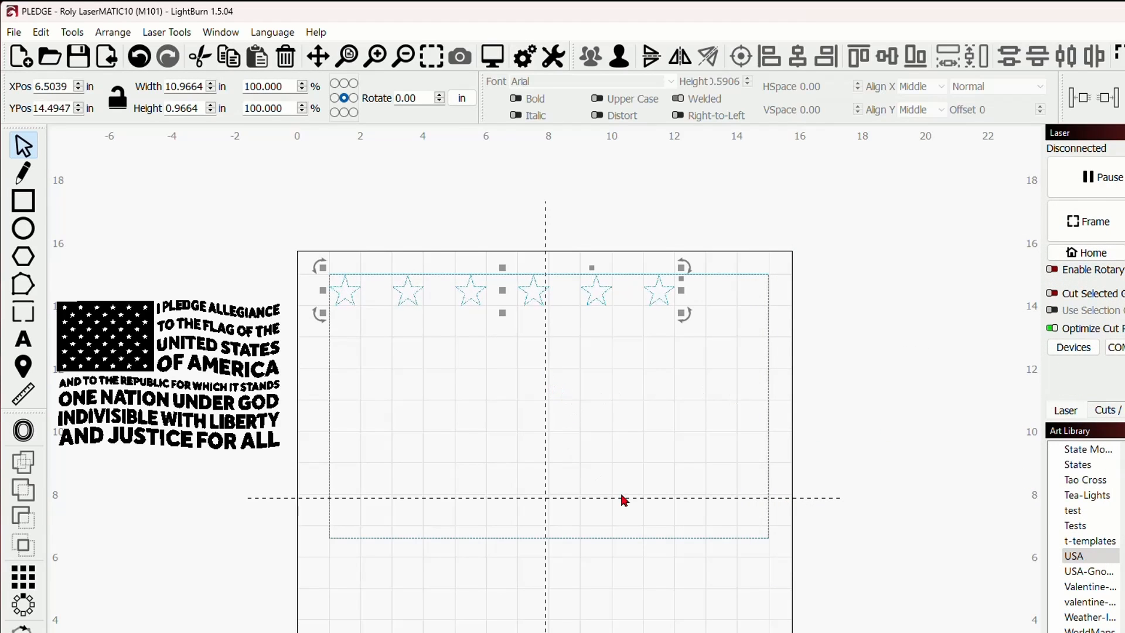
- Shrink the guide rectangle proportionally to about 11.02 × 6.61 in so its right edge meets the last star, then deselect it
shift+click(768, 453)
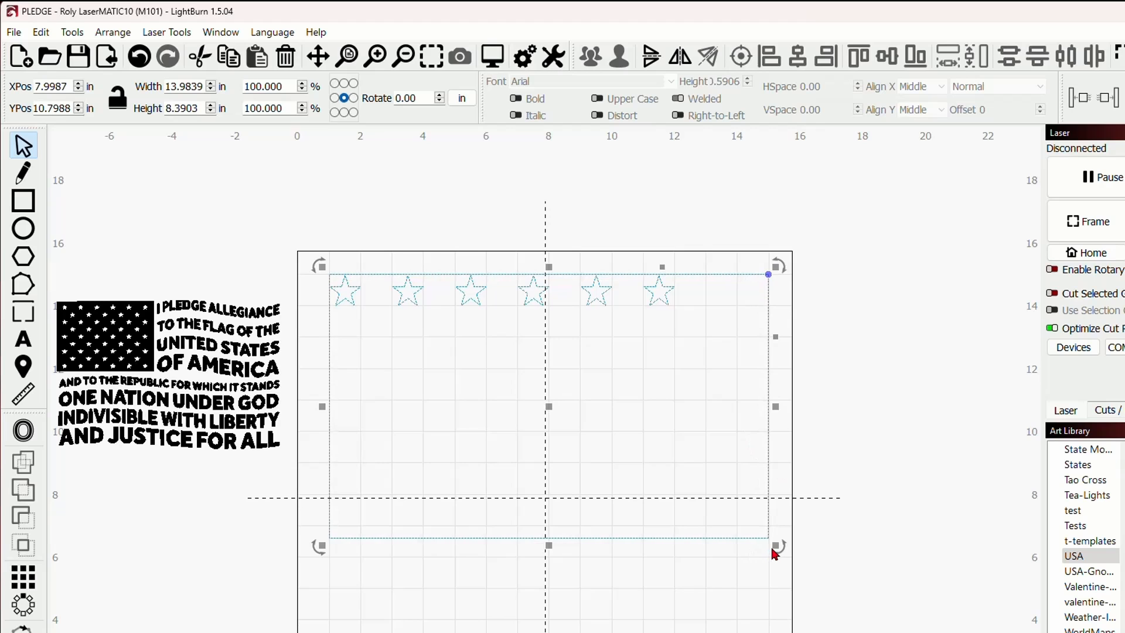
drag(773, 552, 678, 466)
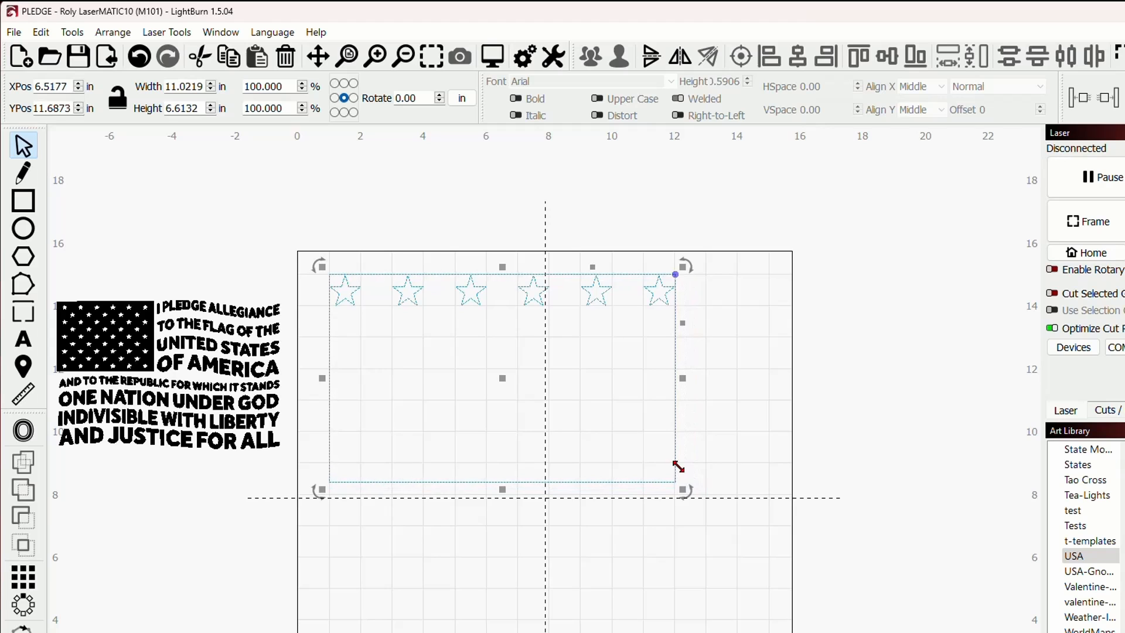
click(755, 375)
drag(728, 381, 803, 384)
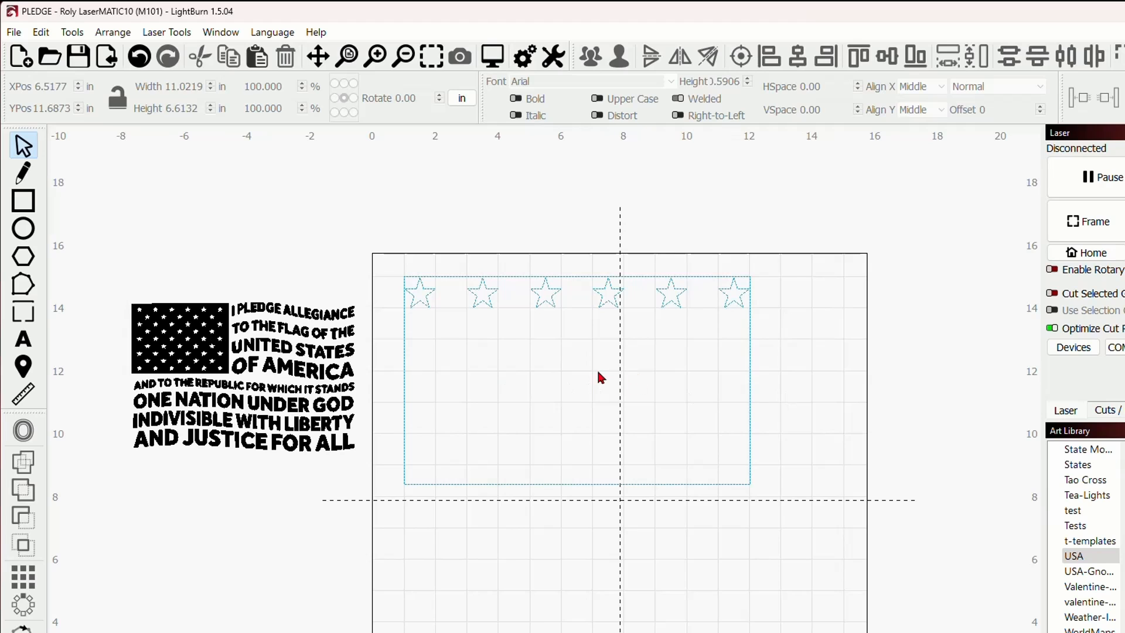
- Ungroup the row of stars, then duplicate its first star and shift the copy horizontally between the first two, to about X 2.49 in
click(420, 301)
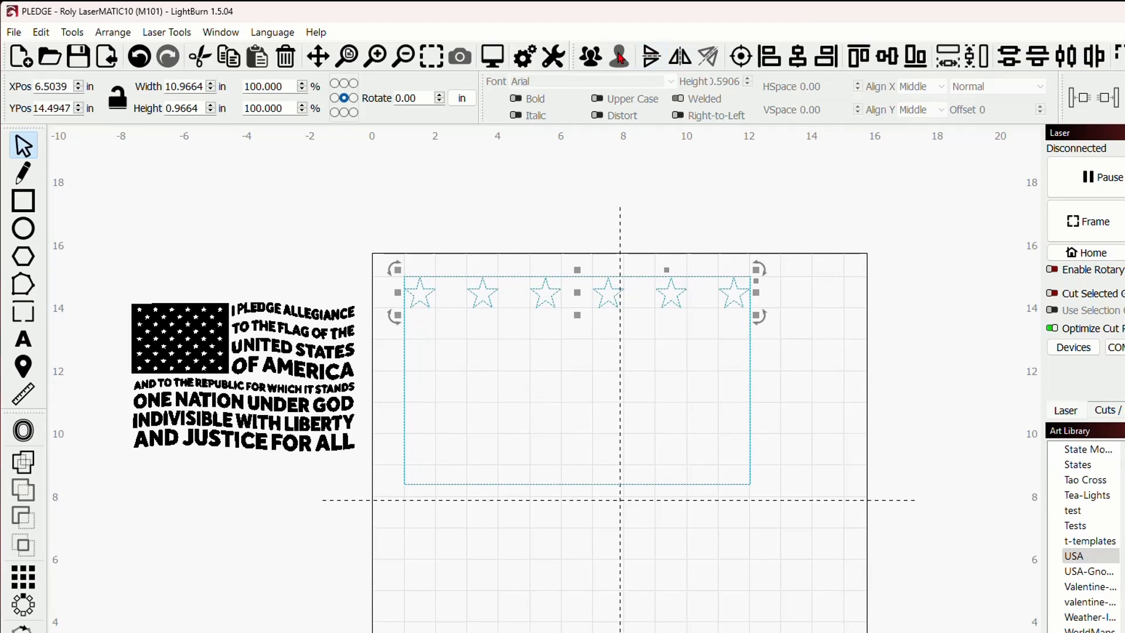
click(472, 370)
click(419, 305)
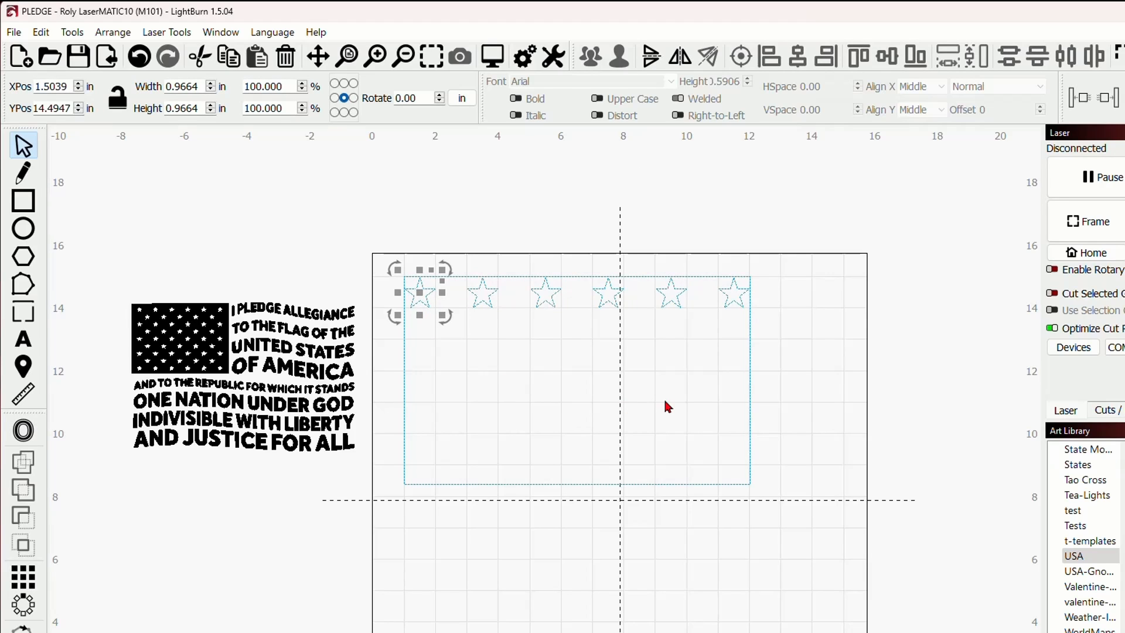
key(ctrl+d)
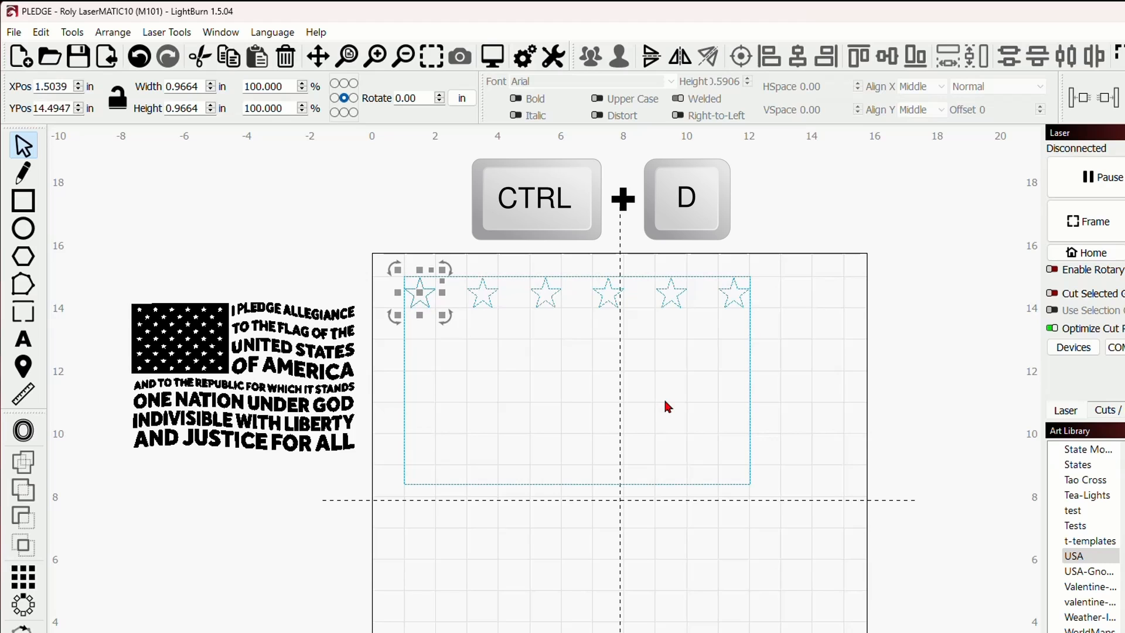
key(Right)
key(Right)
key(Right)
key(Right)
key(Right)
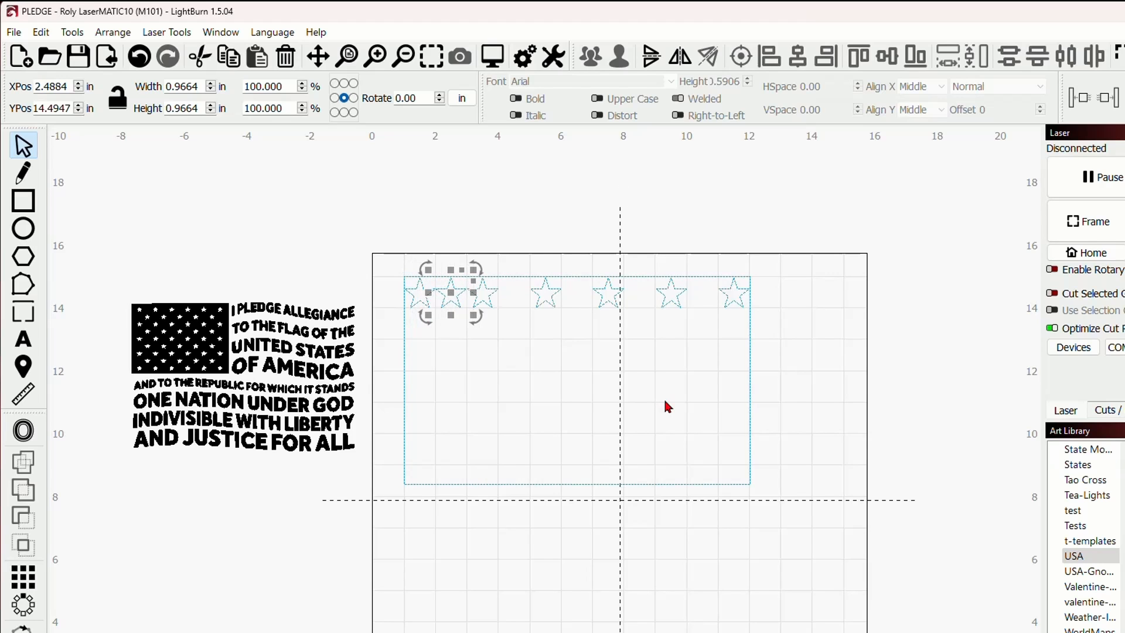
- Fine-tune the duplicate star's horizontal position to about X 2.50 in so it sits evenly between its two neighbours
scroll(457, 303, up, 5)
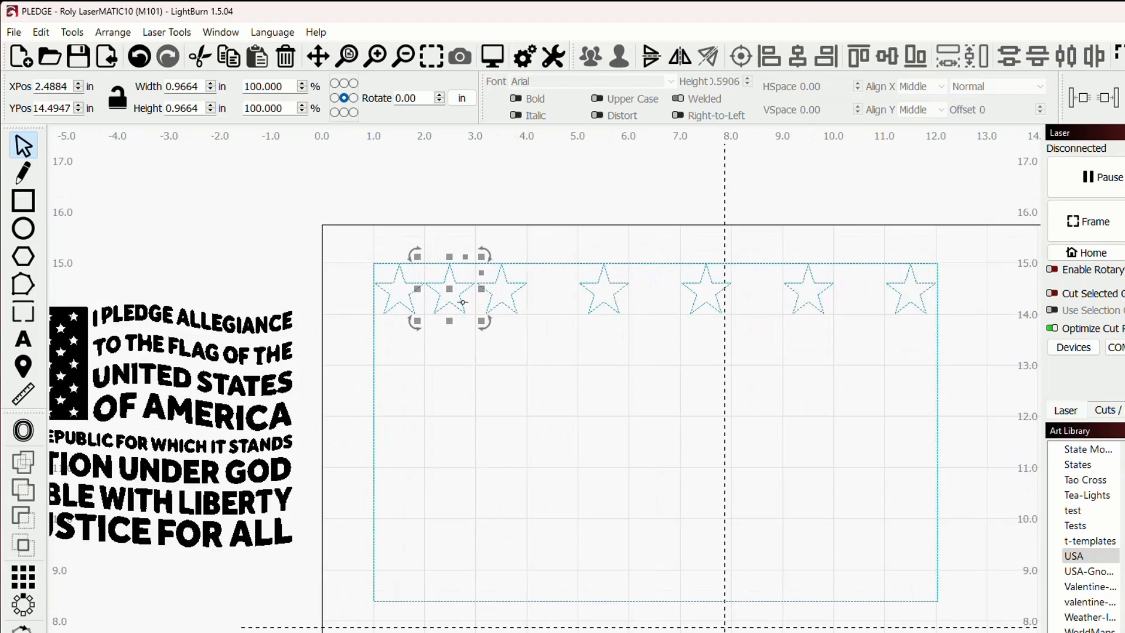
scroll(457, 305, up, 1)
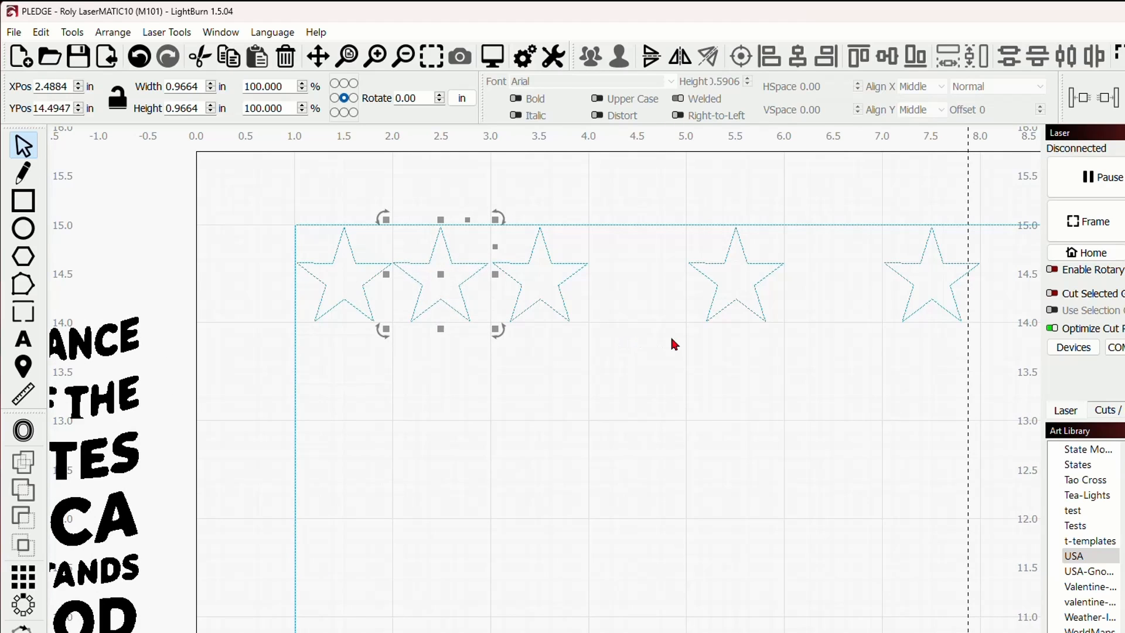
scroll(443, 264, up, 3)
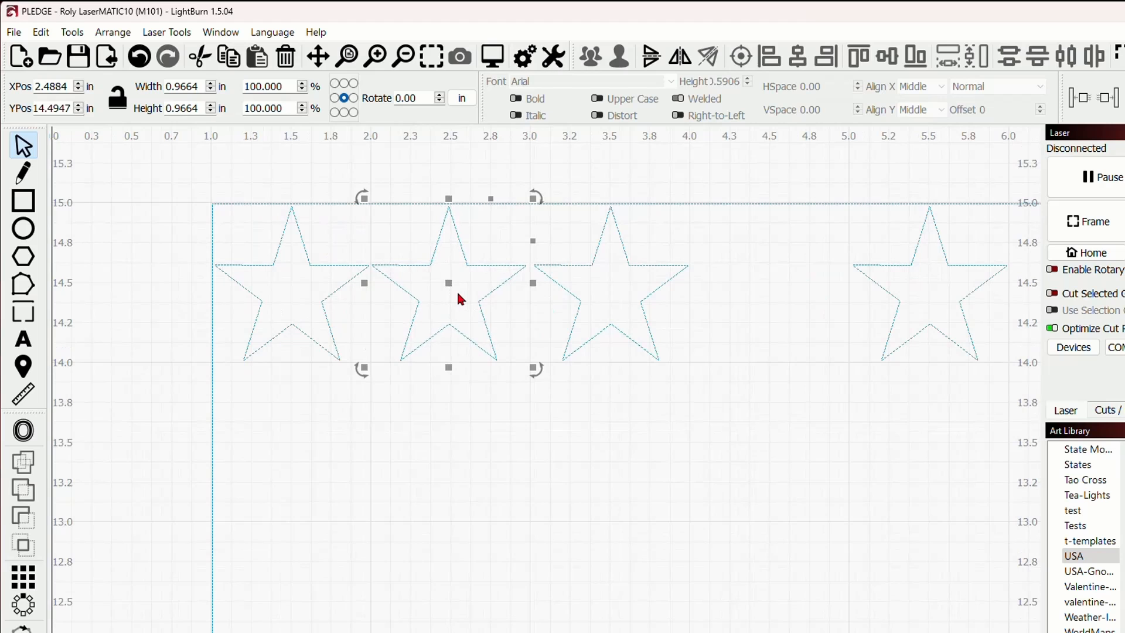
scroll(459, 289, up, 2)
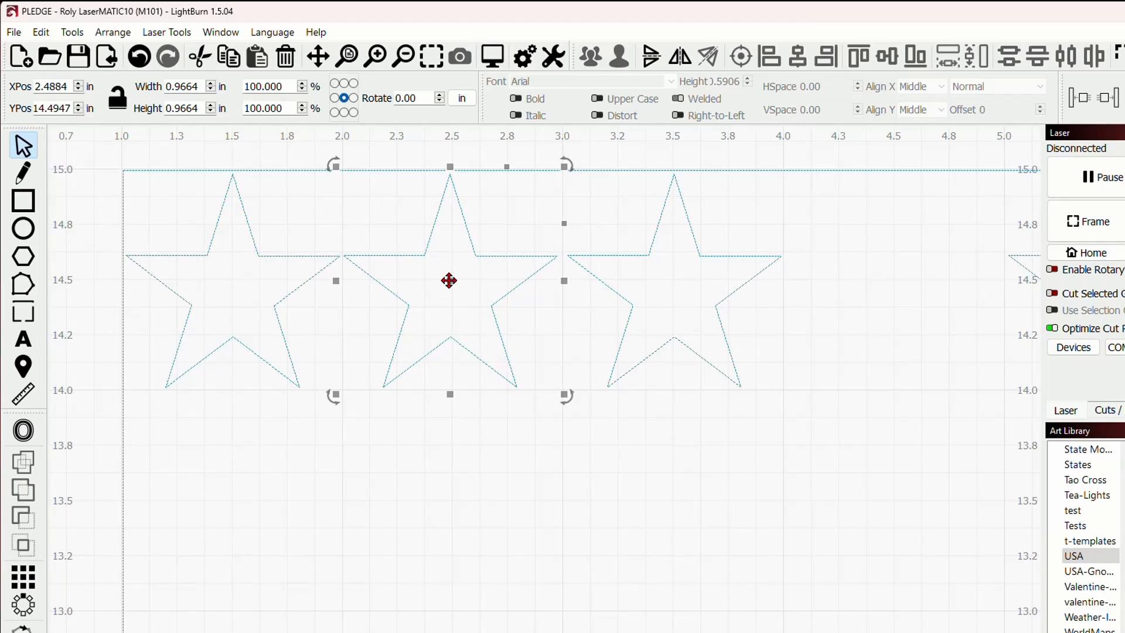
click(450, 280)
drag(450, 280, 451, 281)
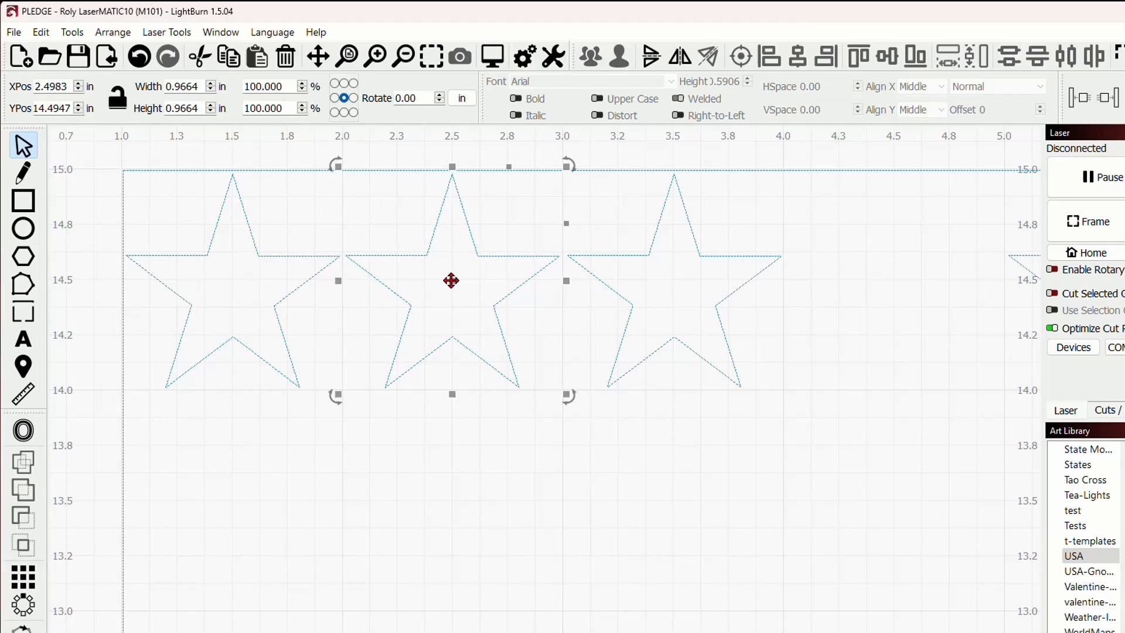
- Move the duplicate star straight down below the first row, to about Y 13.51 in
scroll(559, 339, down, 3)
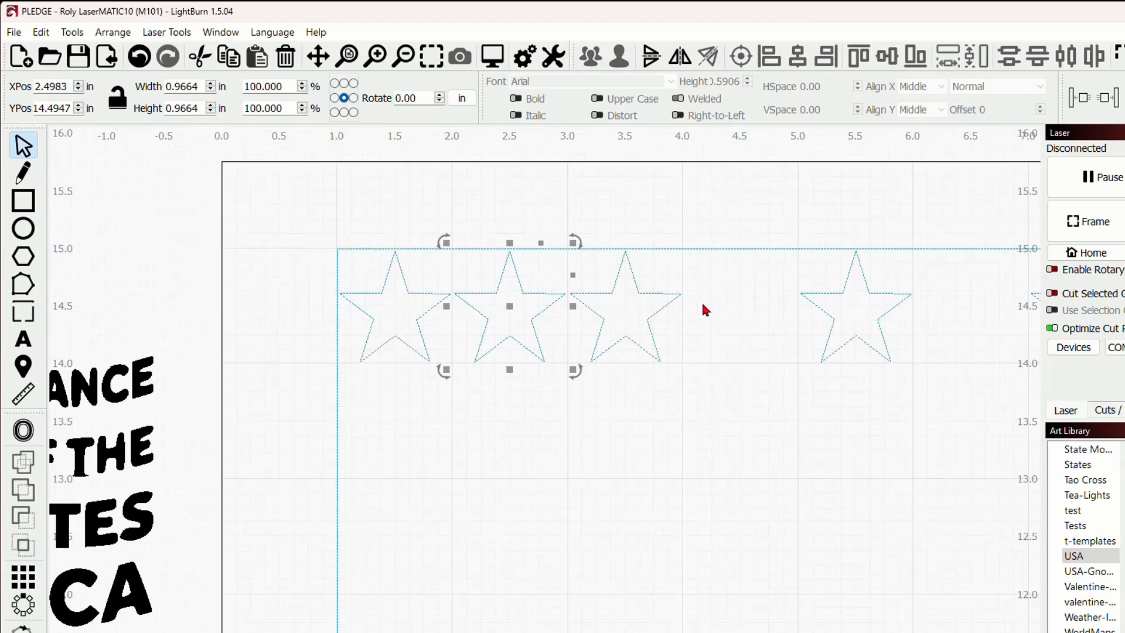
key(Down)
key(Down)
key(Down)
key(Down)
key(Down)
key(Down)
key(Down)
key(Down)
key(Down)
key(Down)
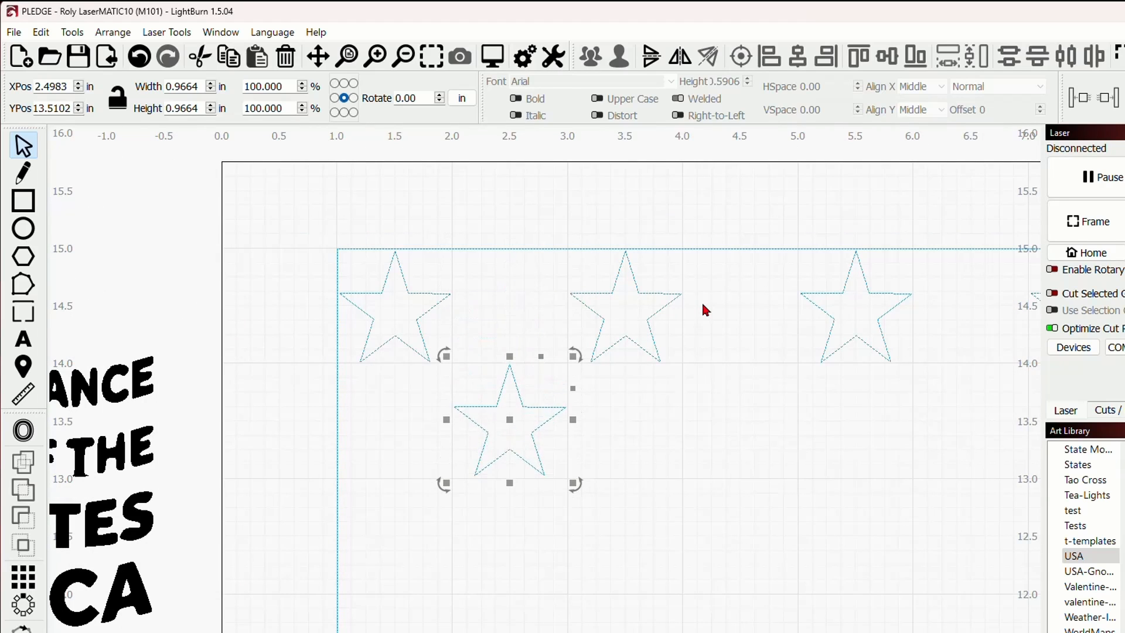
- Array the lowered star into a horizontal row of 5 columns with 2 in centre-to-centre X spacing
scroll(543, 359, up, 1)
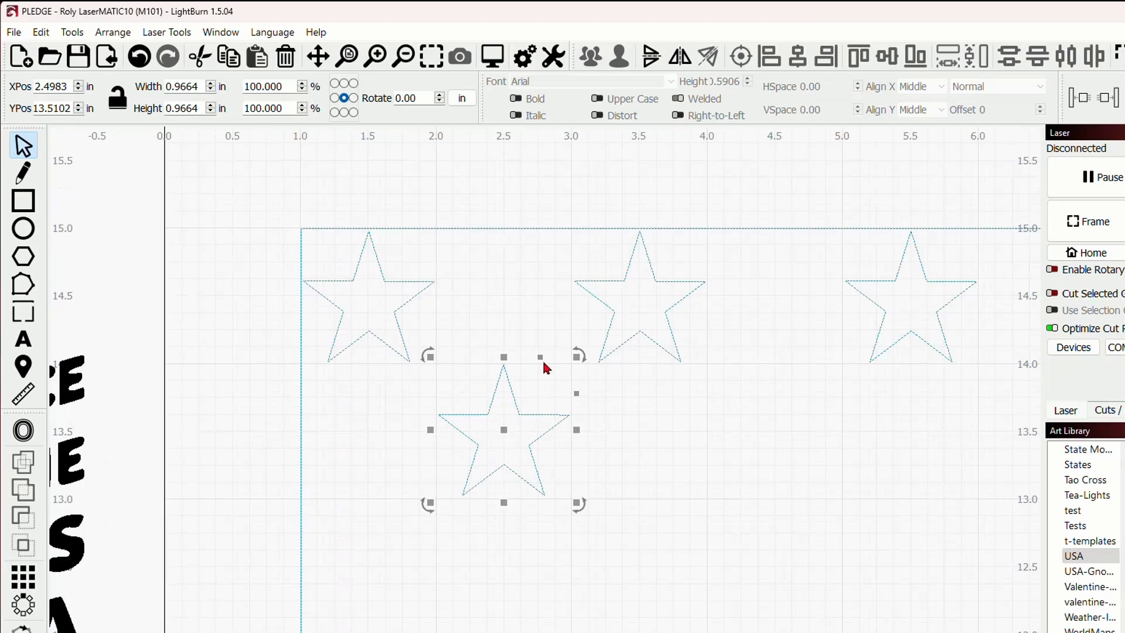
drag(753, 404, 557, 351)
scroll(563, 358, down, 3)
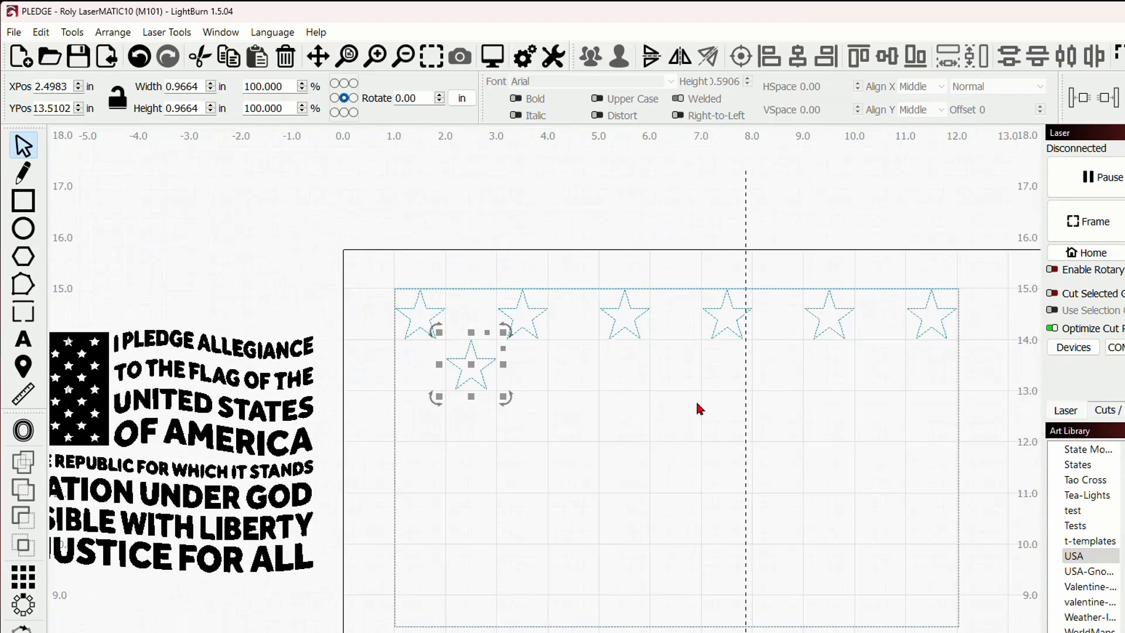
drag(697, 407, 617, 362)
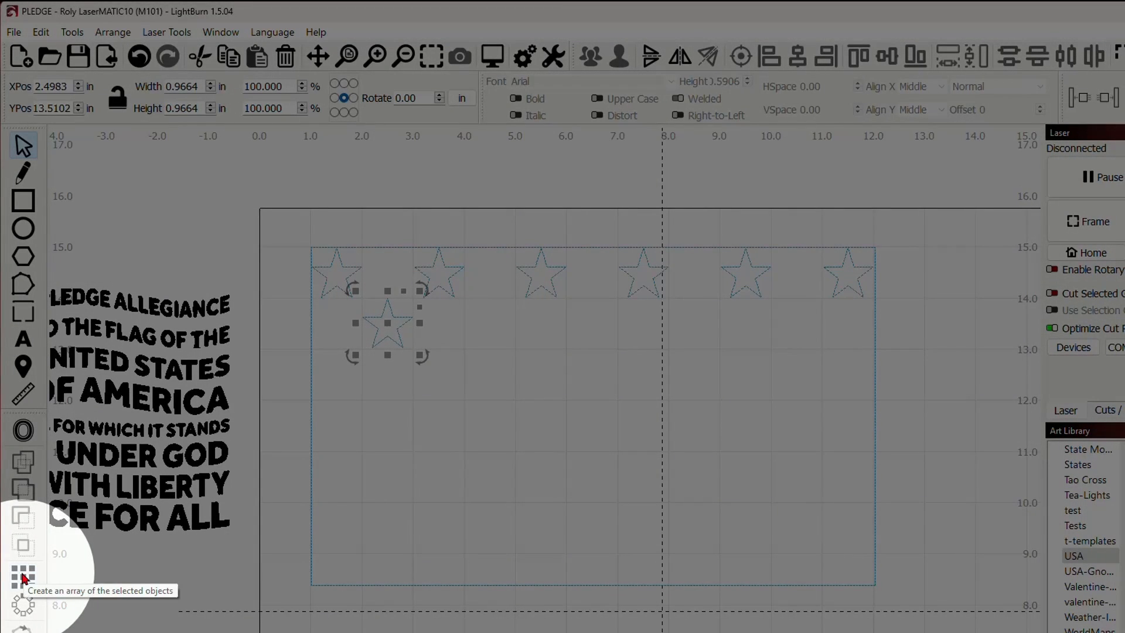
click(24, 578)
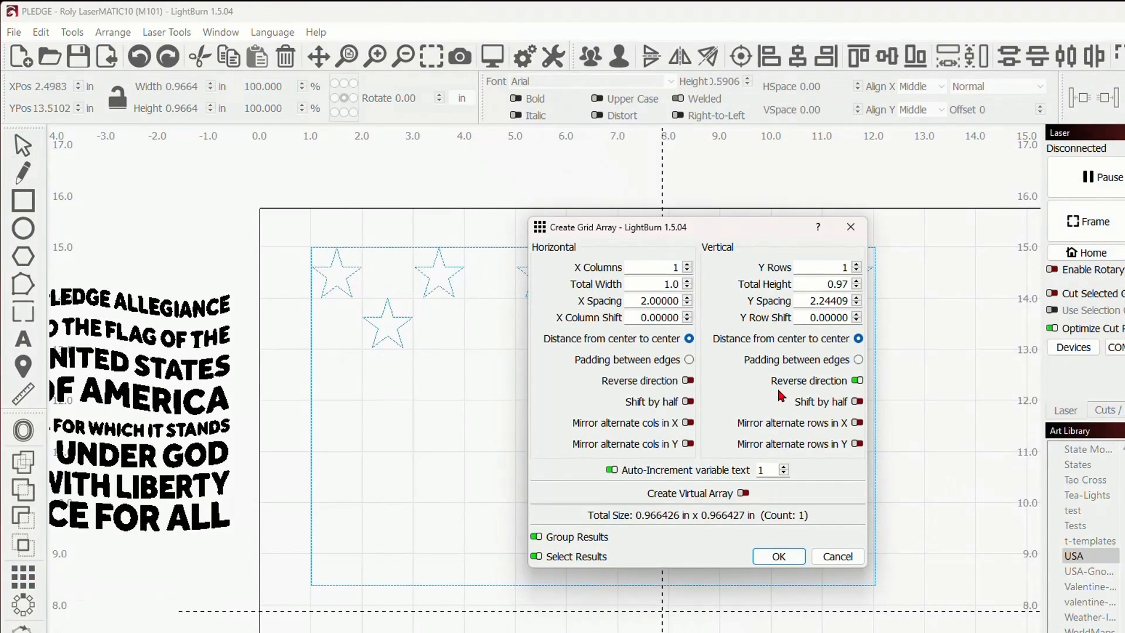
drag(736, 228, 912, 228)
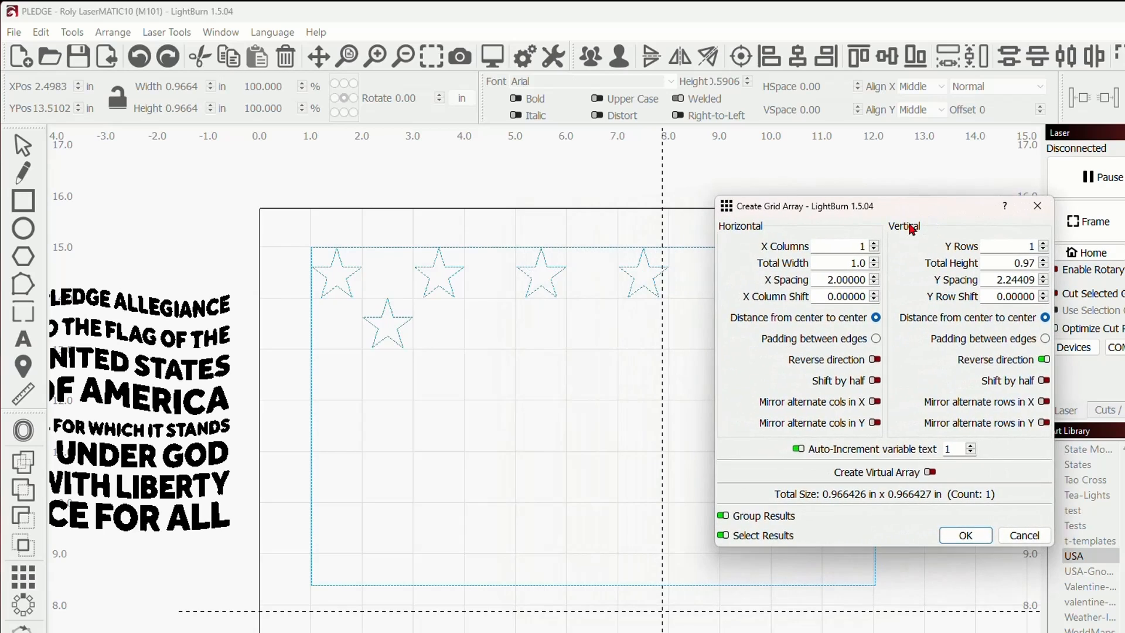
double_click(859, 245)
text(5)
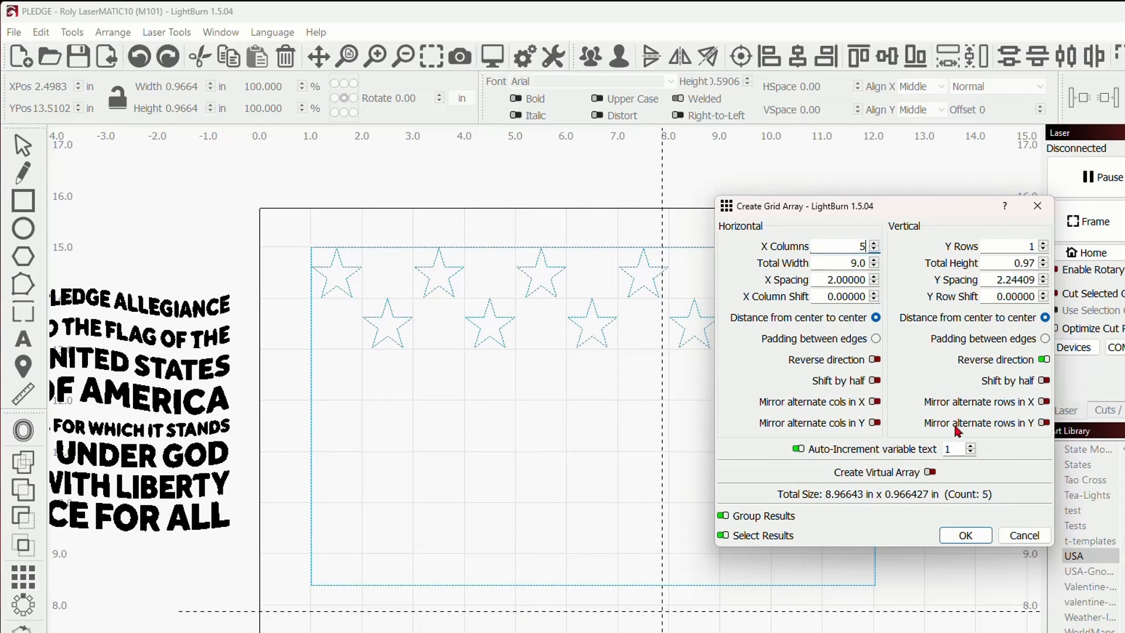
drag(870, 205, 911, 180)
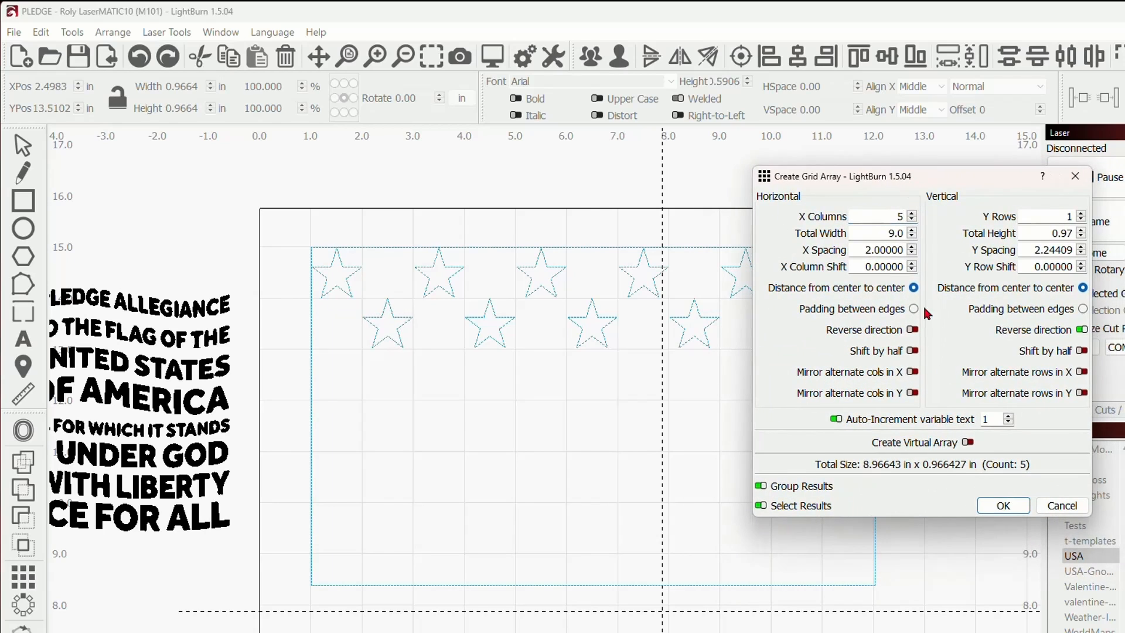
click(1004, 505)
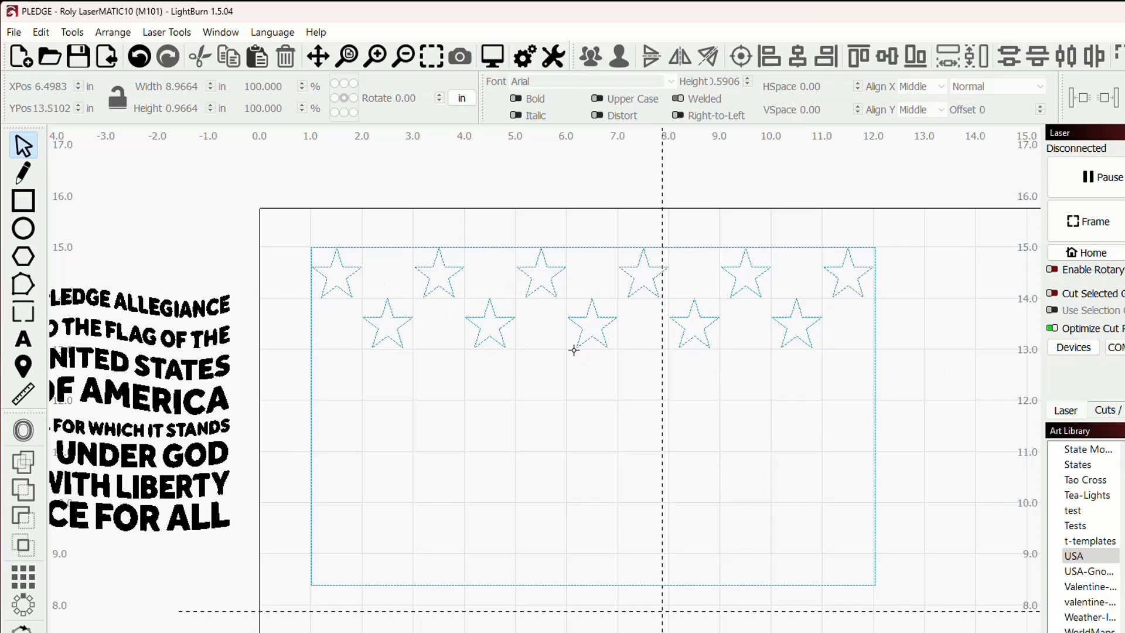
- Delete the guide rectangle around the two star rows
scroll(603, 372, down, 2)
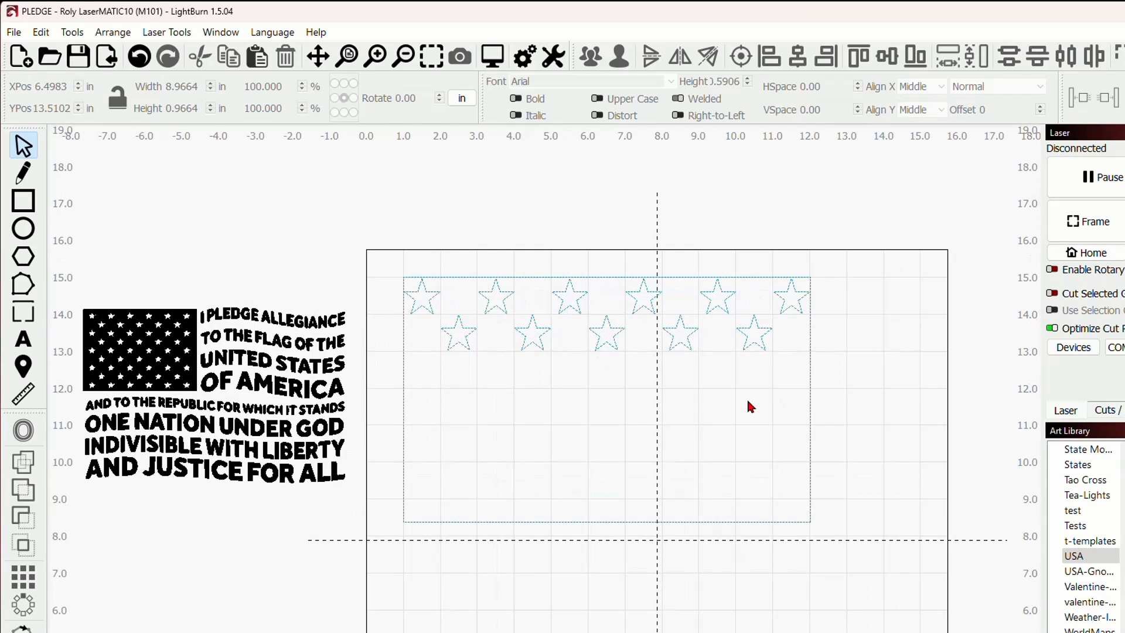
click(810, 394)
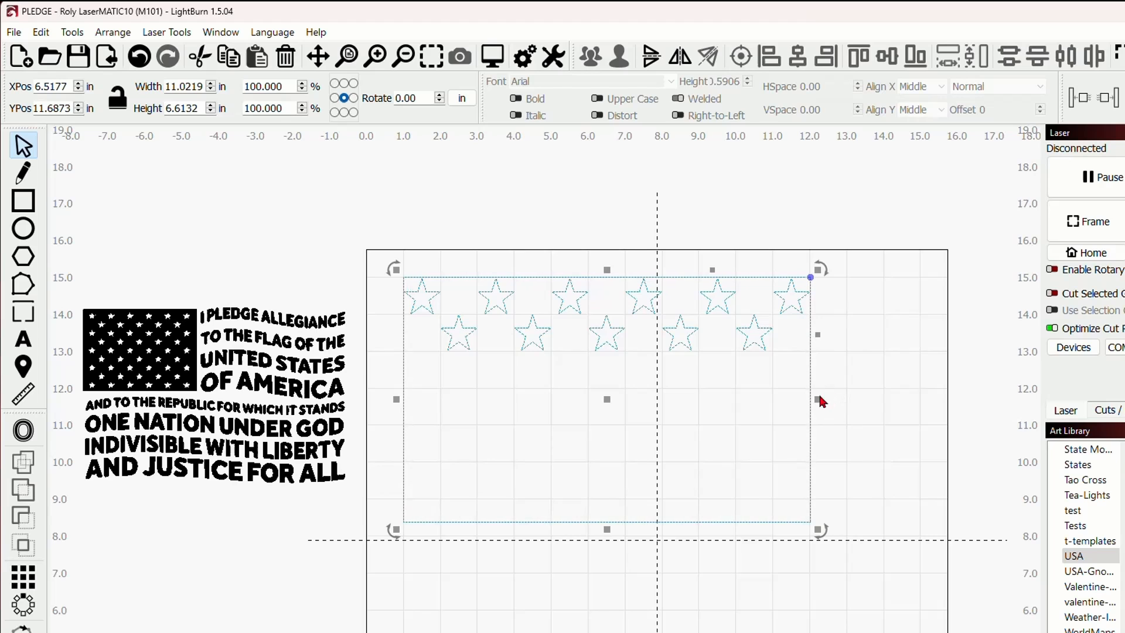
key(Delete)
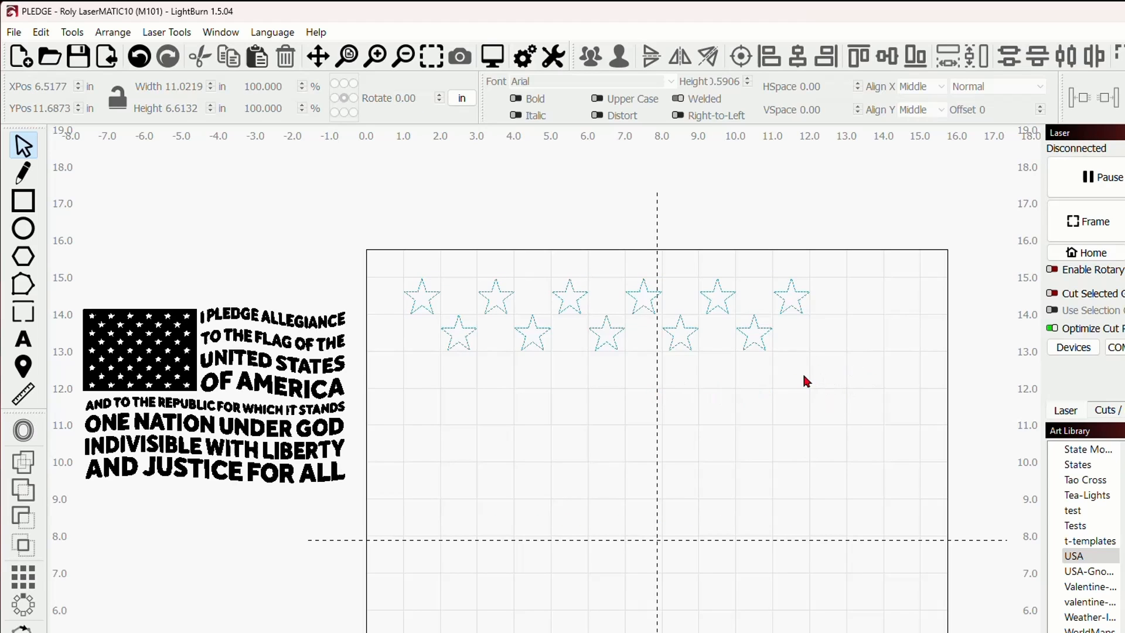
- Select both rows of stars and assign them to layer 00
drag(827, 374, 409, 270)
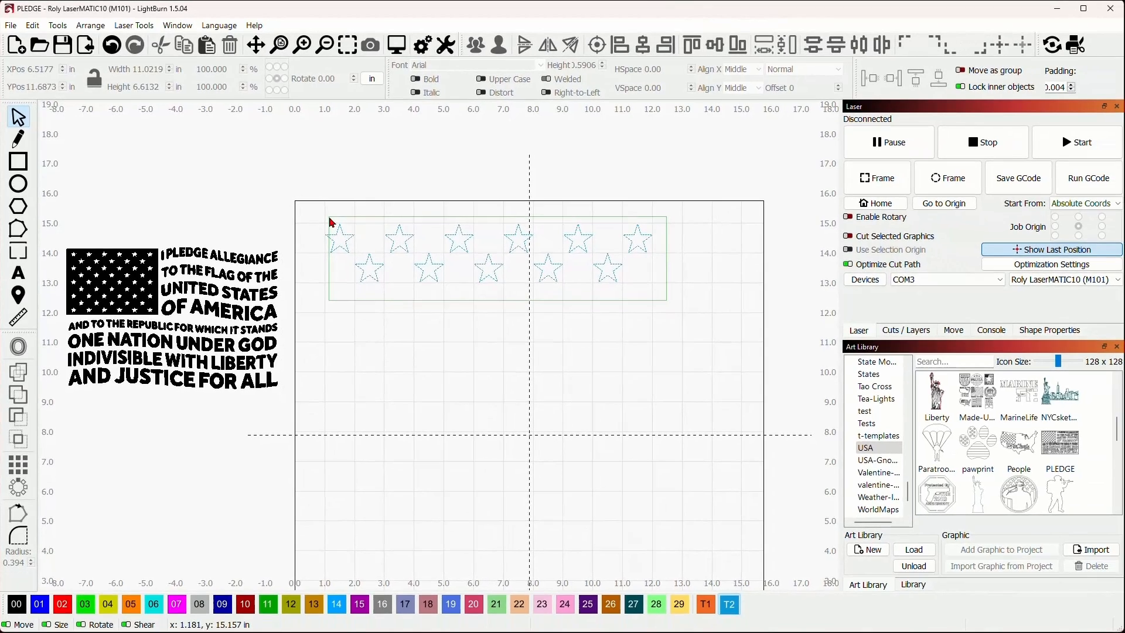
drag(330, 222, 330, 222)
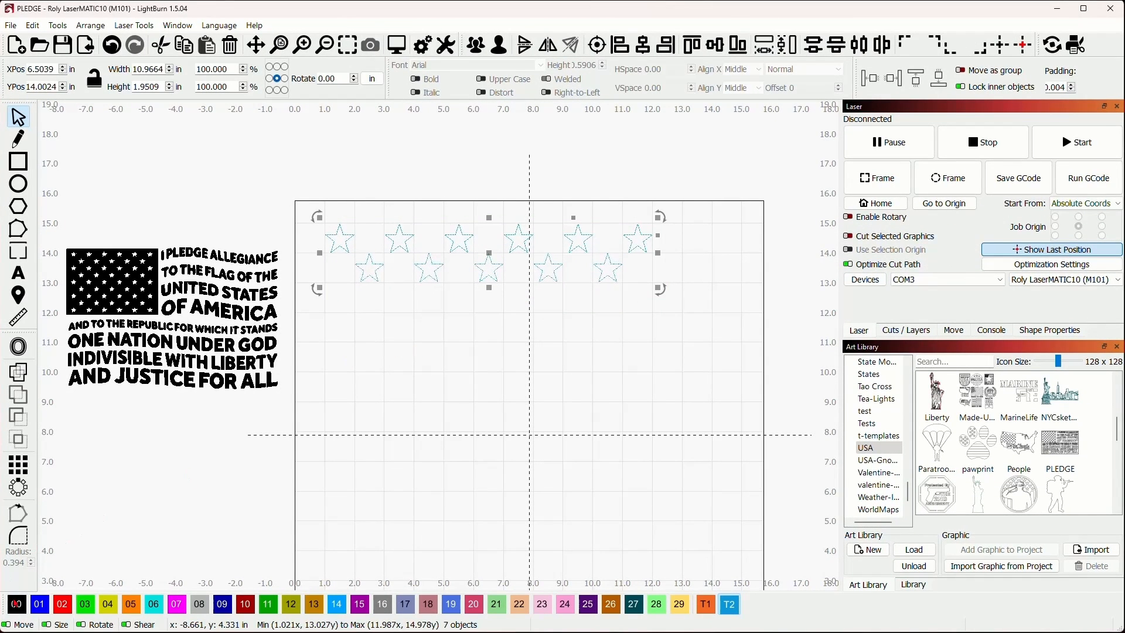
click(16, 604)
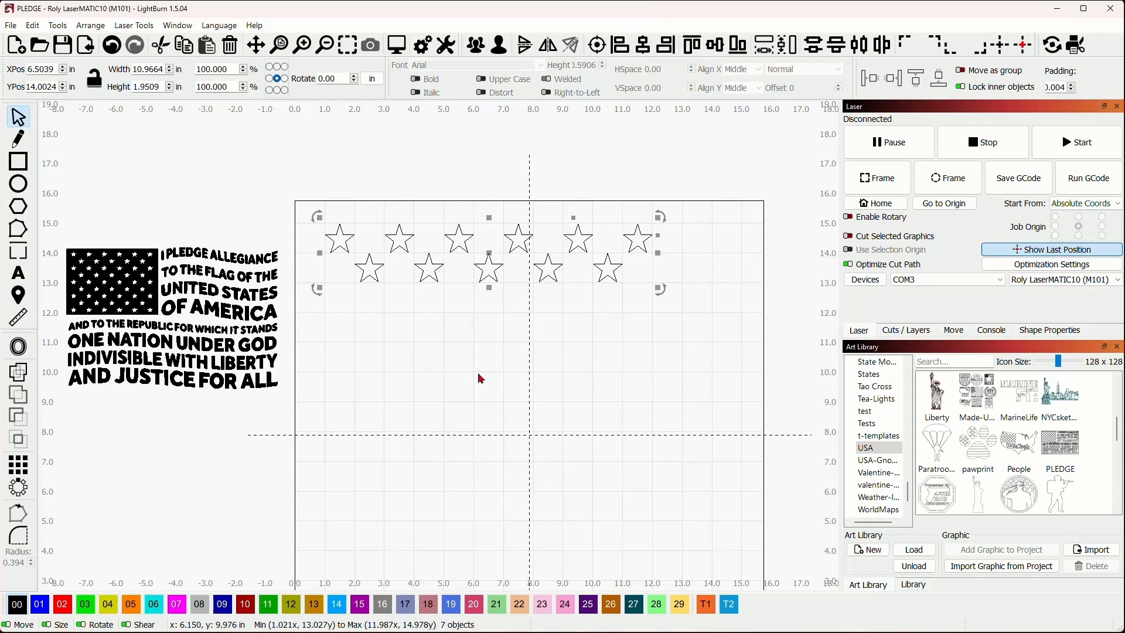
- Duplicate the two star rows and move the copy straight down to about Y 12.03 in
key(Down)
key(Down)
key(Down)
key(Down)
key(Down)
key(Down)
key(Down)
key(Down)
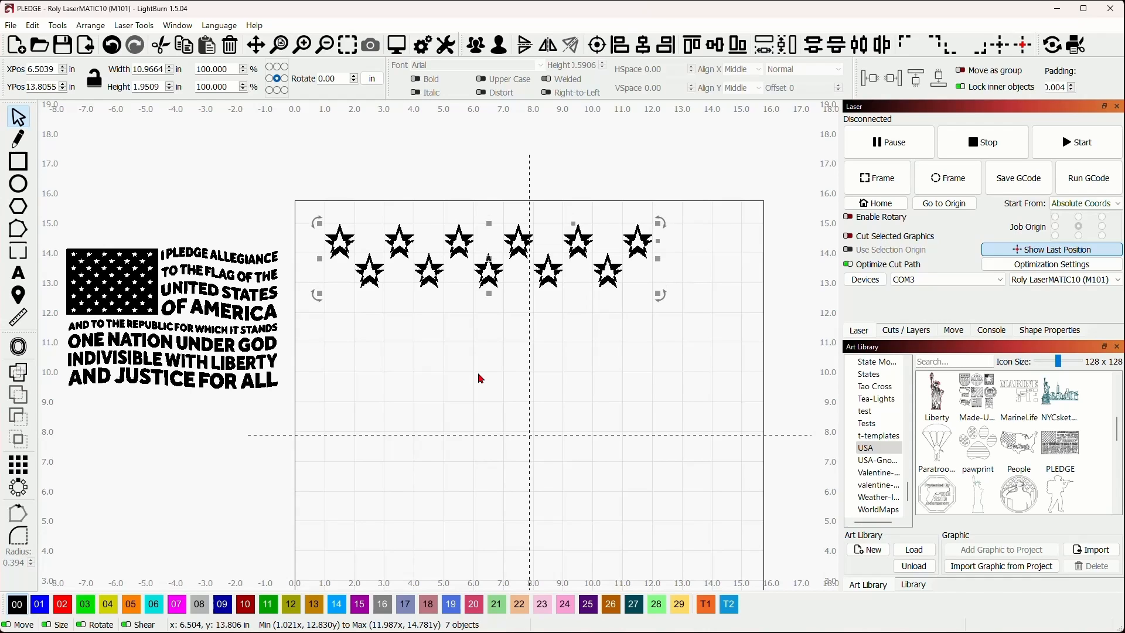
key(Down)
key(Down)
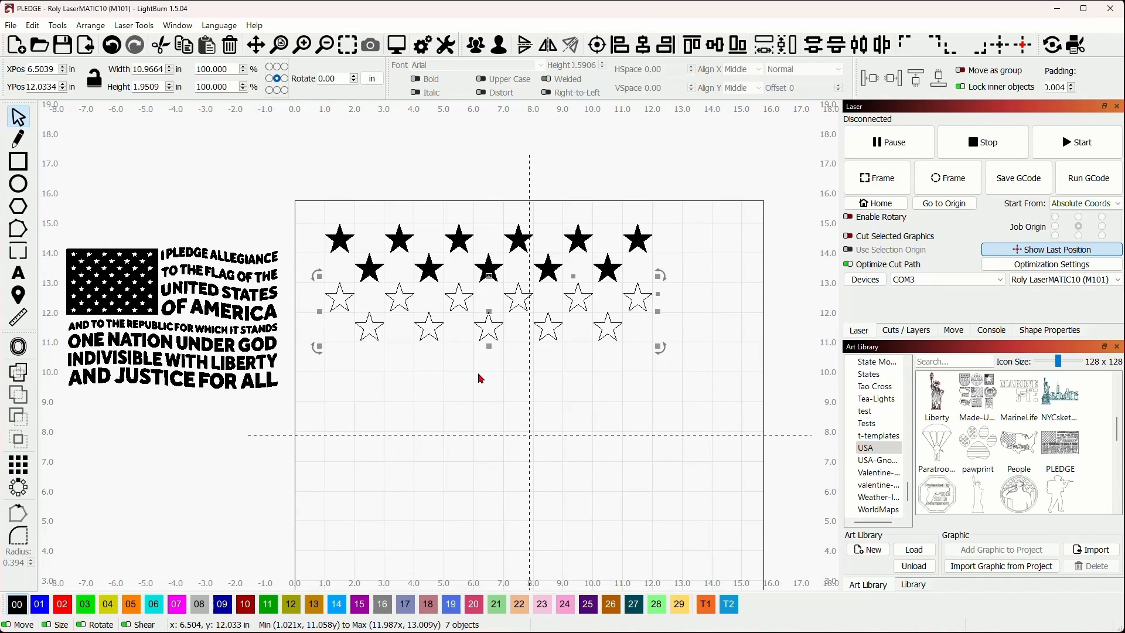
- Add a third pair of star rows by duplicating the selected pair straight down to about Y 10.06 in
key(Down)
key(Down)
key(Down)
key(Down)
key(Down)
key(Down)
key(Down)
key(Down)
key(Down)
key(Down)
key(Down)
key(Down)
key(Down)
key(Down)
key(Down)
key(Down)
key(Down)
key(Down)
key(Down)
key(Down)
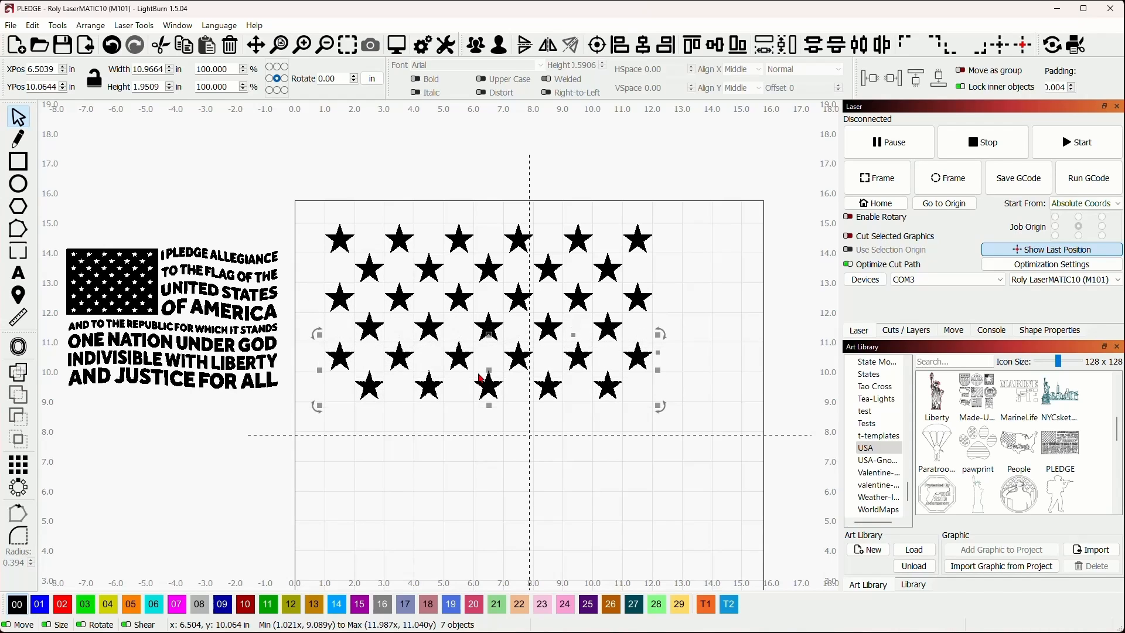
- Add a fourth pair of star rows by duplicating the selected pair straight down to about Y 8.02 in
key(Down)
key(Down)
key(Down)
key(Down)
key(Down)
key(Down)
key(Down)
key(Down)
key(Down)
key(Down)
key(Down)
key(Down)
key(Down)
key(Down)
key(Down)
key(Down)
key(Down)
key(Down)
key(Down)
key(Down)
key(Down)
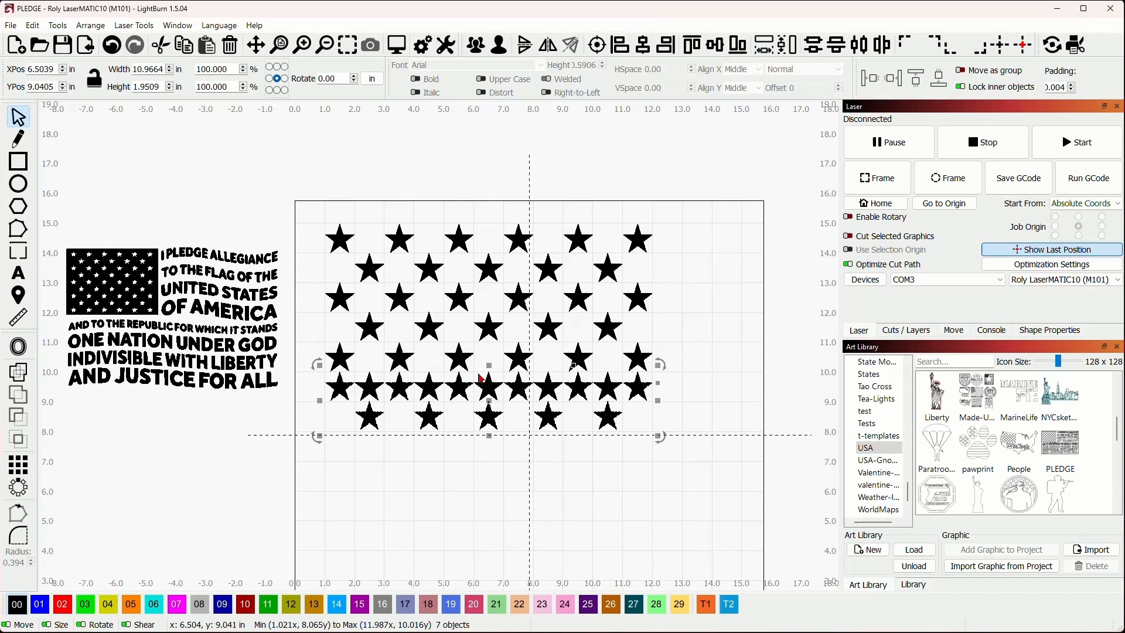
key(Down)
key(Down)
key(Down)
key(Down)
key(Down)
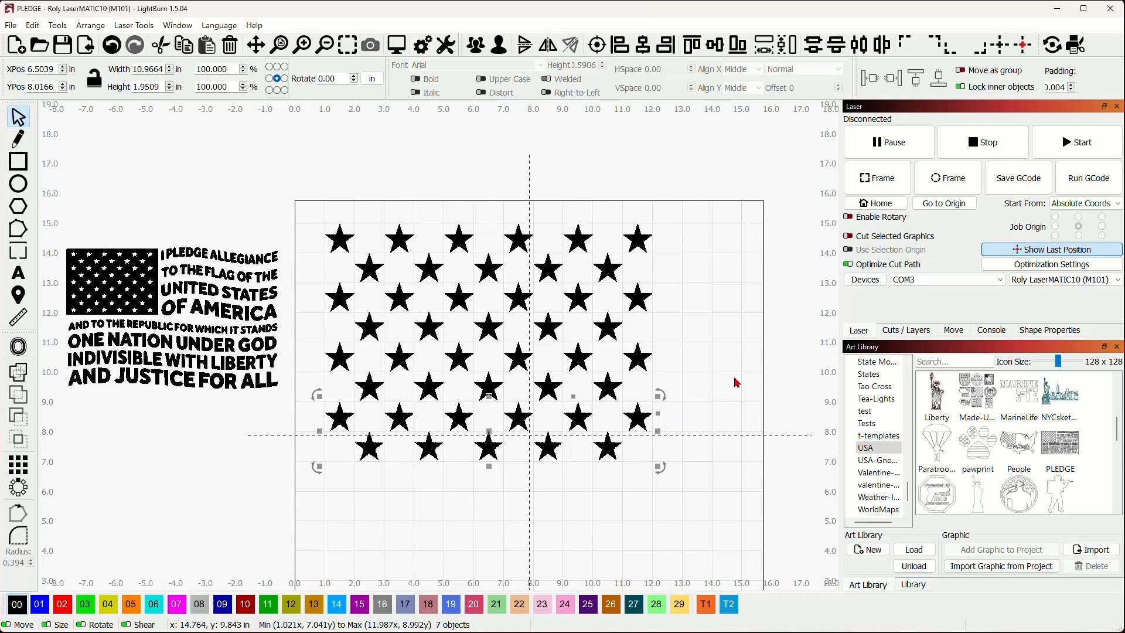
- Add a fifth pair of star rows by duplicating the selected pair straight down to about Y 5.97 in
key(Down)
key(Down)
key(Down)
key(Down)
key(Down)
key(Down)
key(Down)
key(Down)
key(Down)
key(Down)
key(Down)
key(Down)
key(Down)
key(Down)
key(Down)
key(Down)
key(Down)
key(Down)
key(Down)
key(Down)
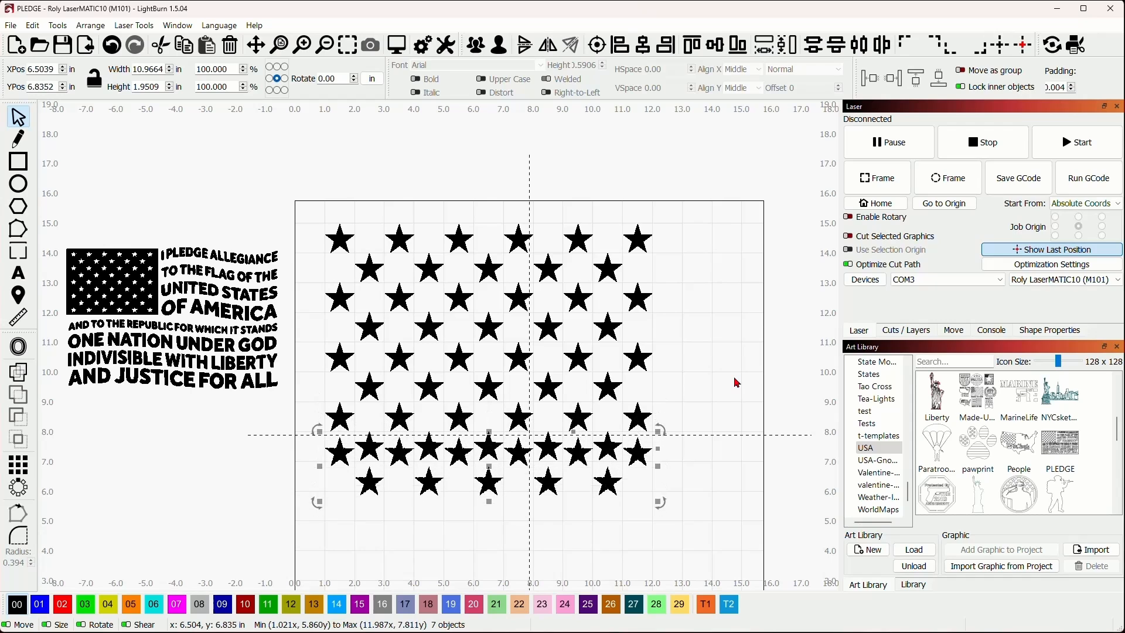
key(Down)
key(Down)
key(Down)
key(Down)
key(Down)
key(Down)
key(Down)
key(Down)
key(Down)
key(Down)
key(Down)
key(Down)
key(Down)
key(Down)
key(Down)
key(Down)
key(Down)
key(Down)
key(Down)
key(Down)
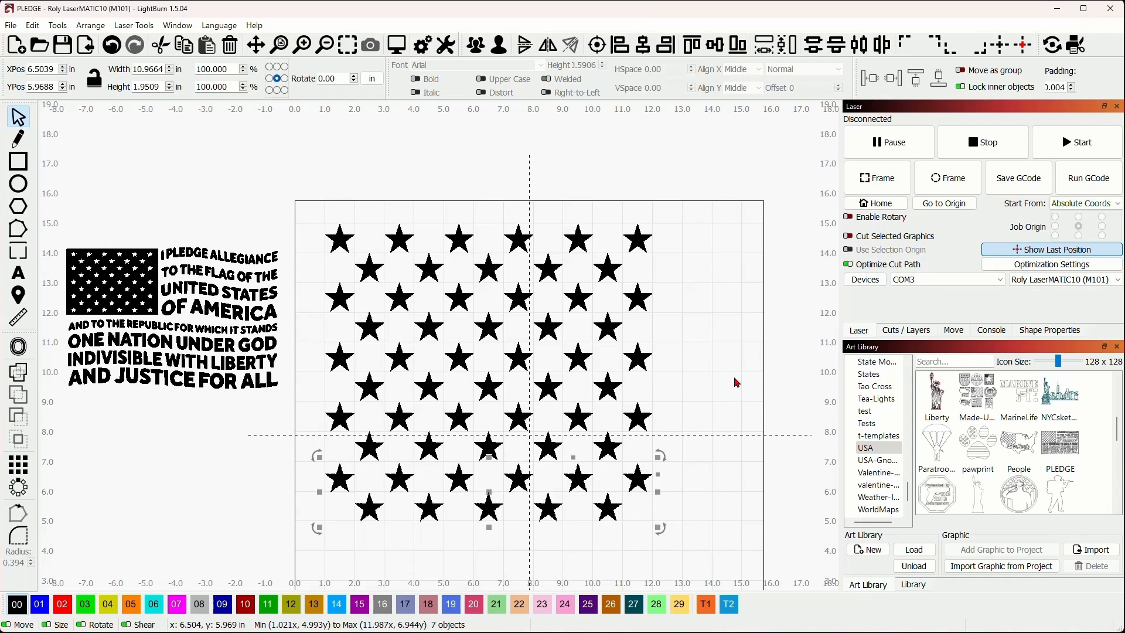
- Delete the lowest row of five stars from the star field
scroll(730, 386, down, 2)
click(723, 485)
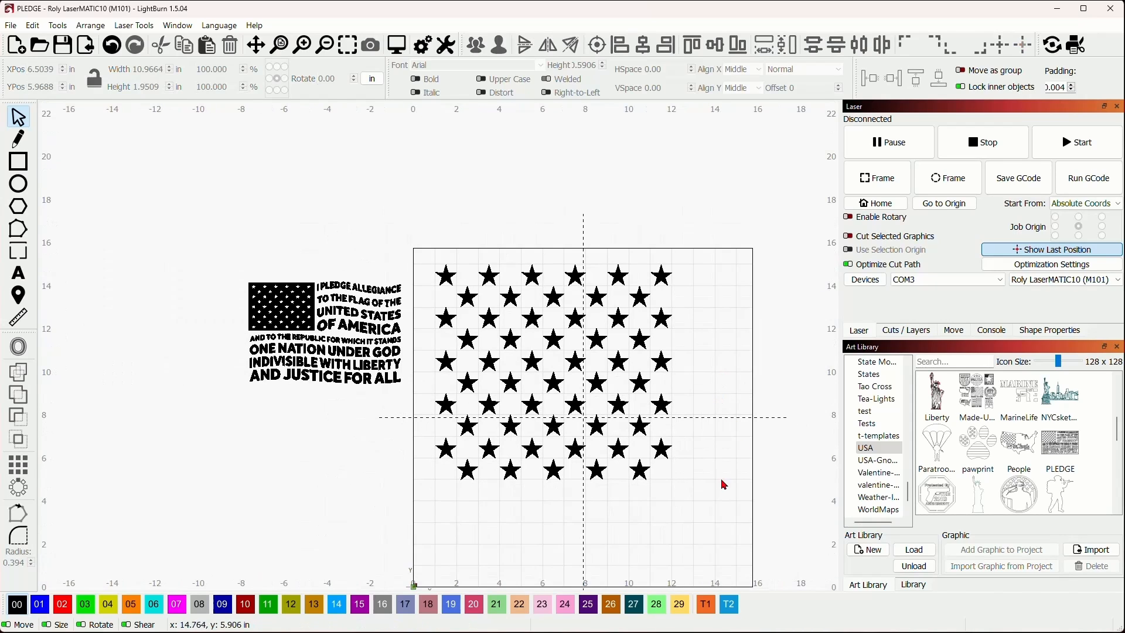
drag(689, 506, 459, 469)
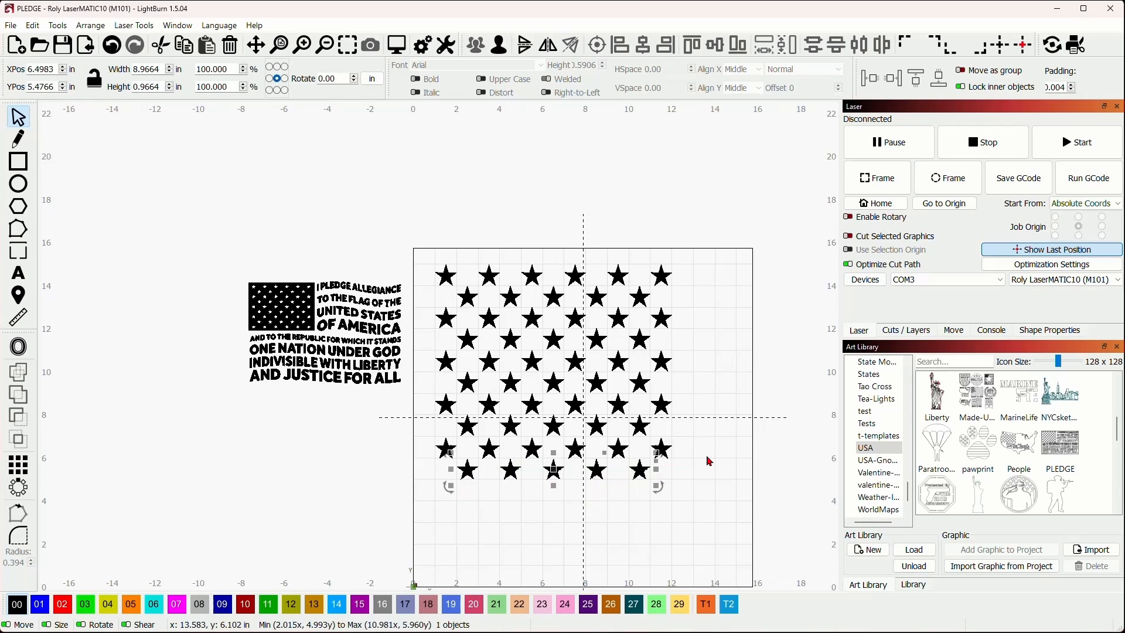
key(Delete)
scroll(708, 405, up, 2)
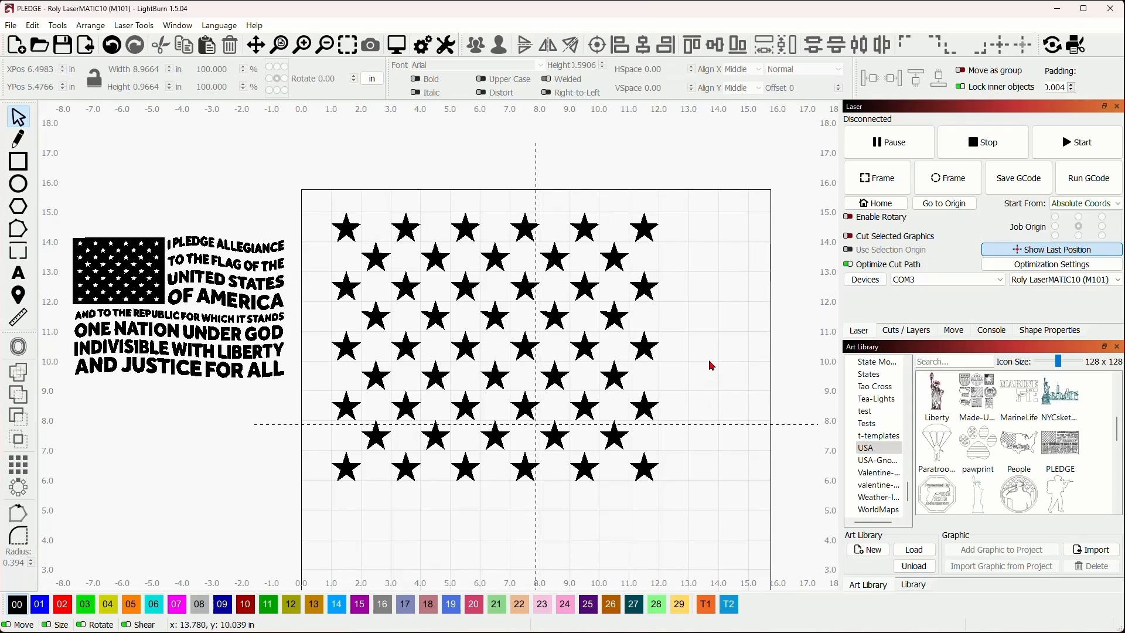
- Group all the star rows and scale the group down proportionally to about 4.85 by 3.98 in
drag(710, 362, 628, 319)
scroll(630, 377, down, 2)
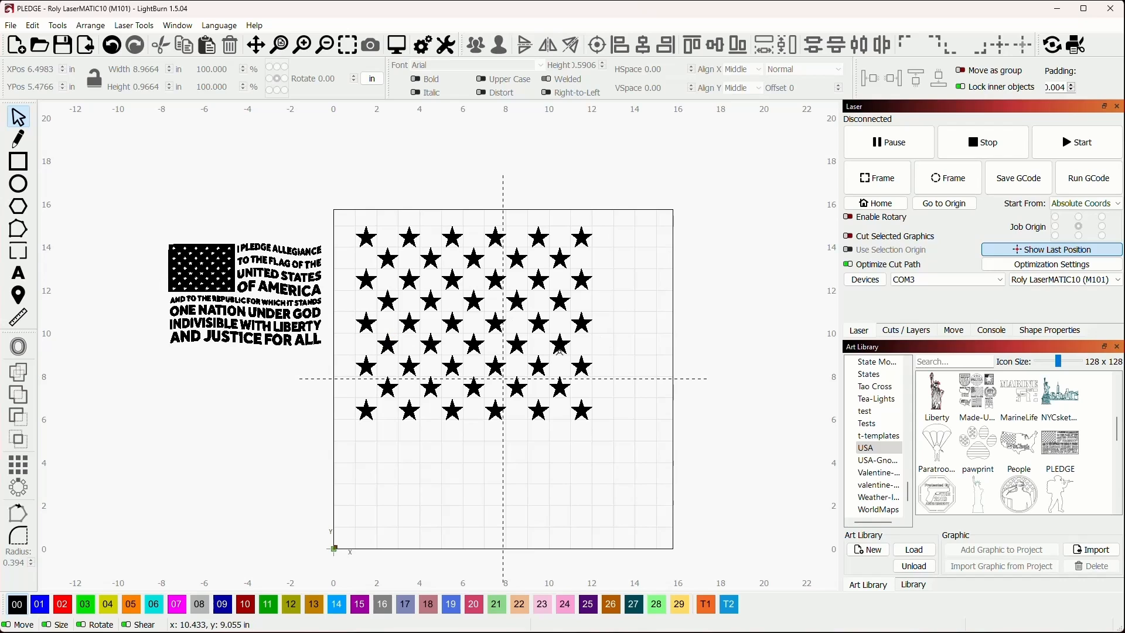
scroll(614, 335, down, 1)
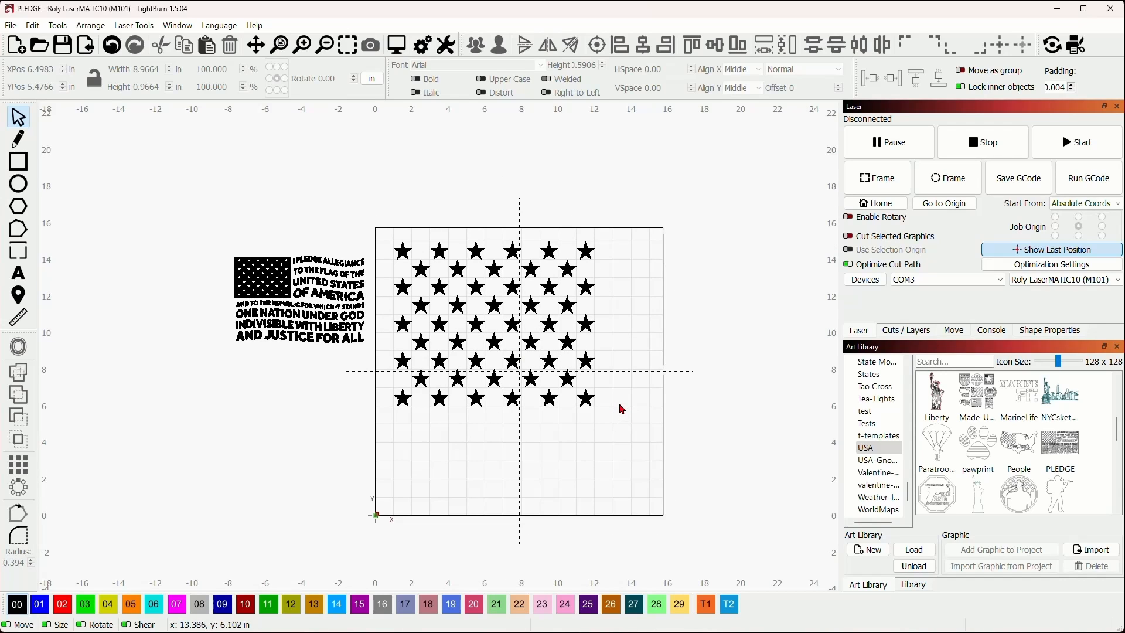
drag(622, 418, 413, 250)
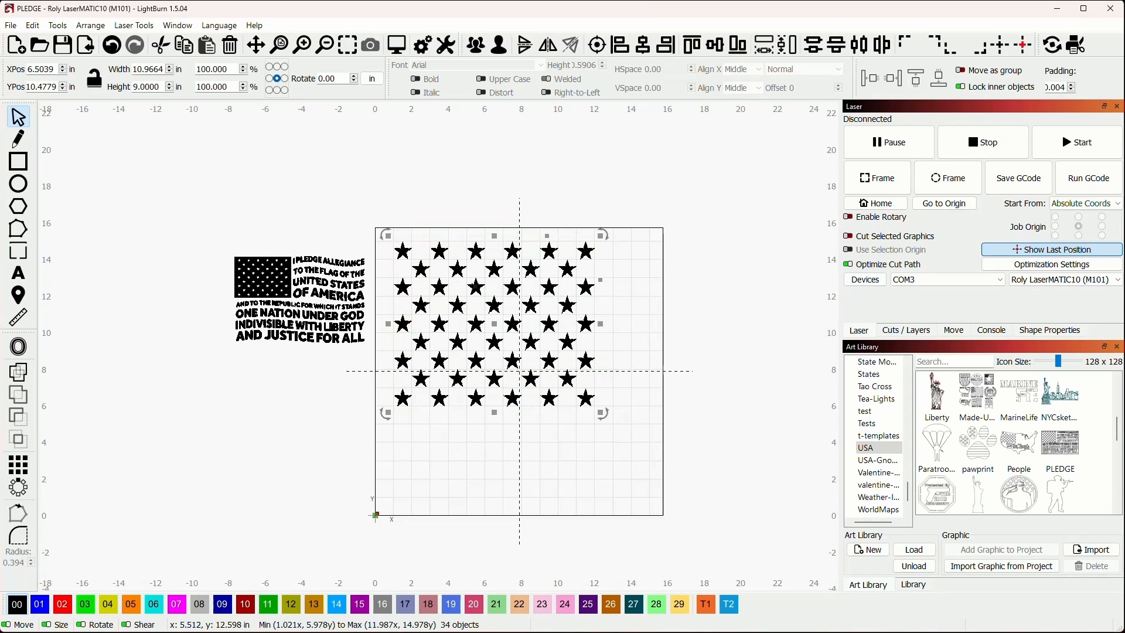
click(477, 45)
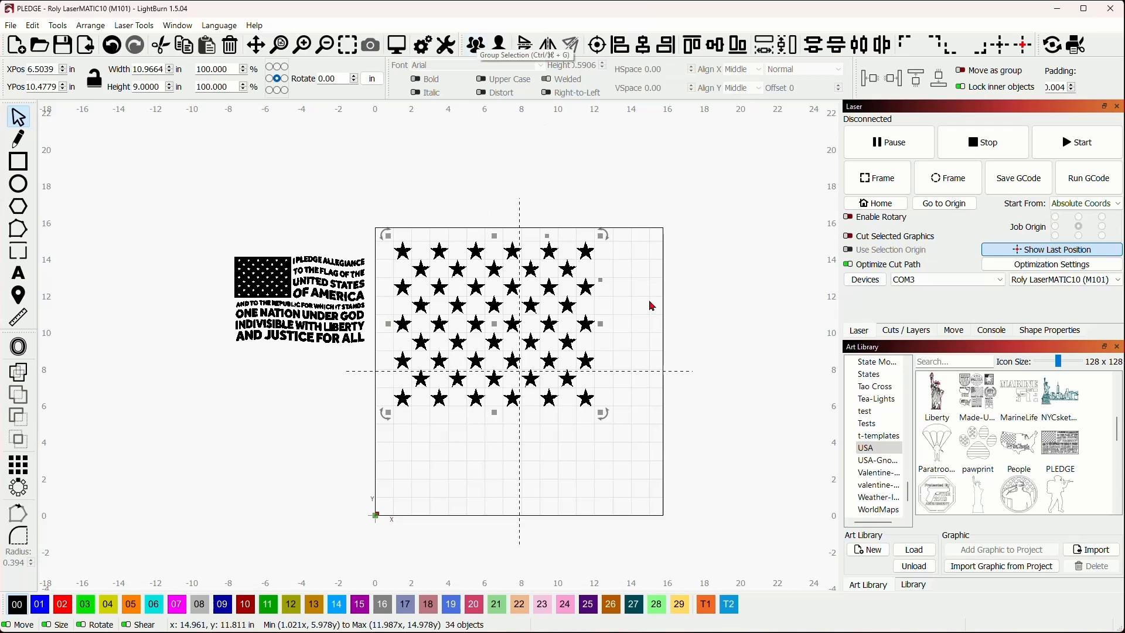
click(643, 427)
drag(625, 432, 498, 215)
click(477, 45)
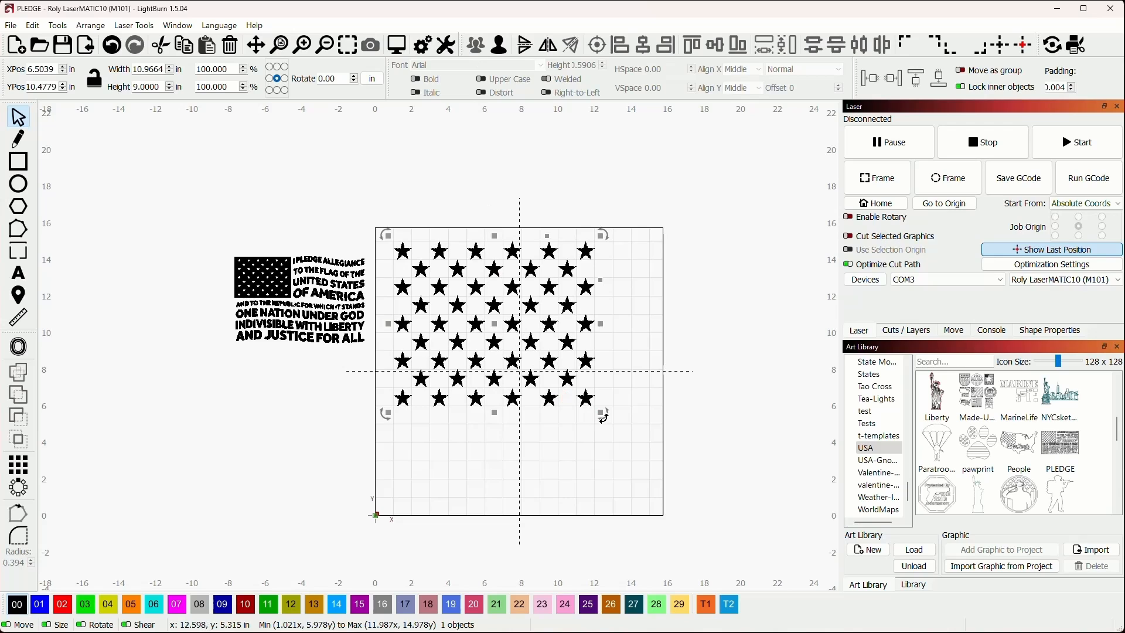
drag(602, 415, 506, 323)
- Examine the edges of the new stars up close and compare them with the stars in the original flag artwork
scroll(434, 256, up, 7)
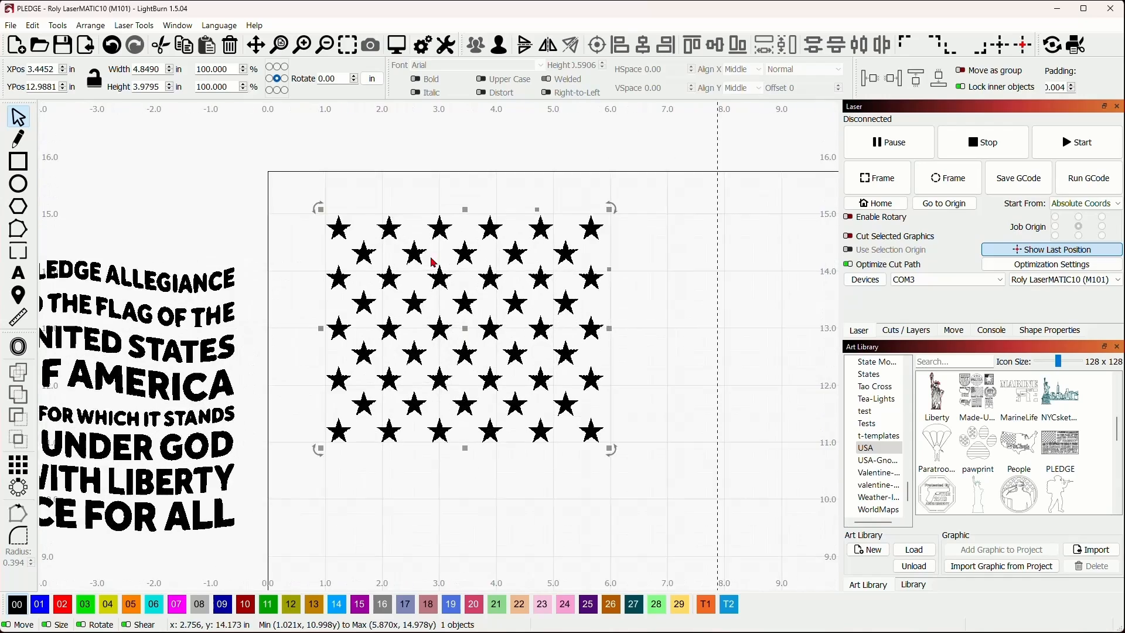
scroll(478, 253, up, 8)
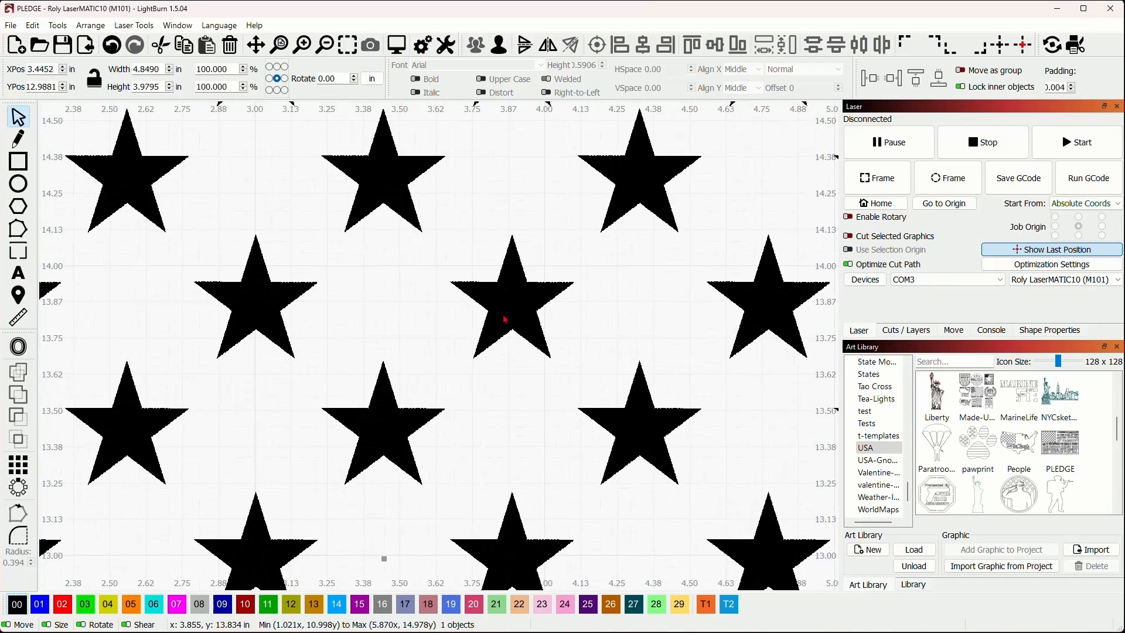
scroll(515, 298, up, 2)
scroll(540, 296, up, 2)
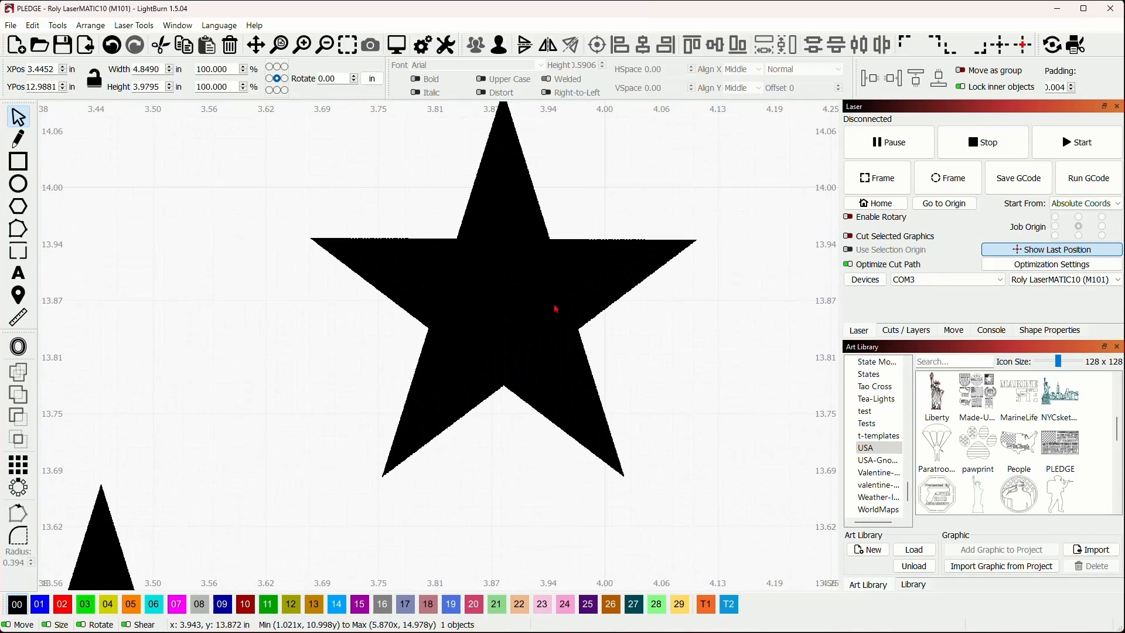
scroll(574, 296, up, 2)
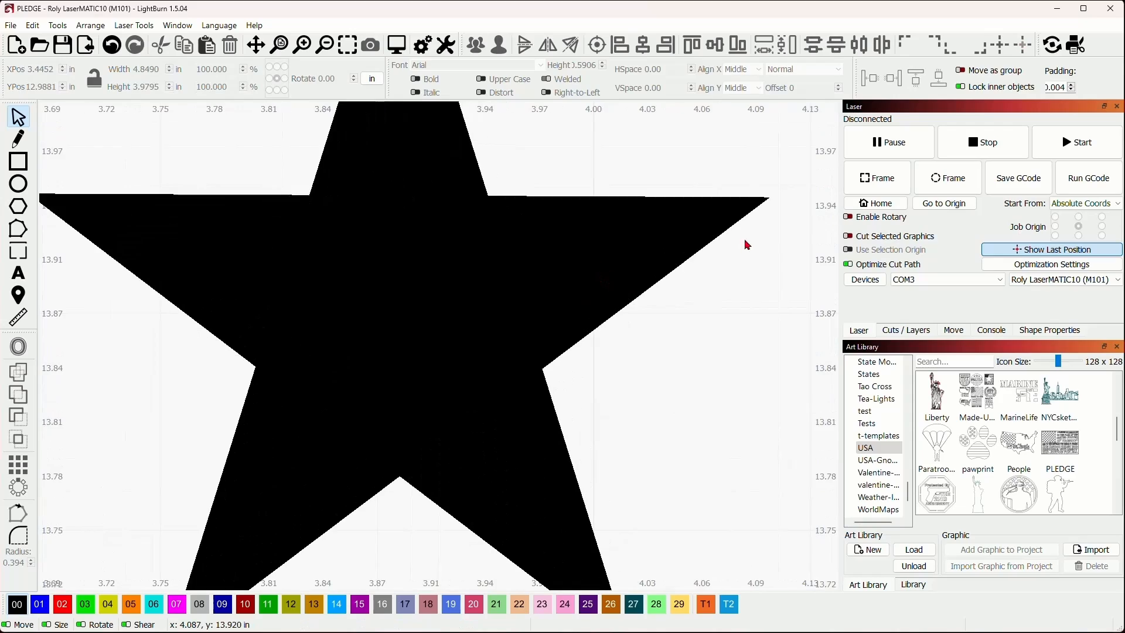
scroll(586, 326, down, 2)
scroll(550, 322, down, 10)
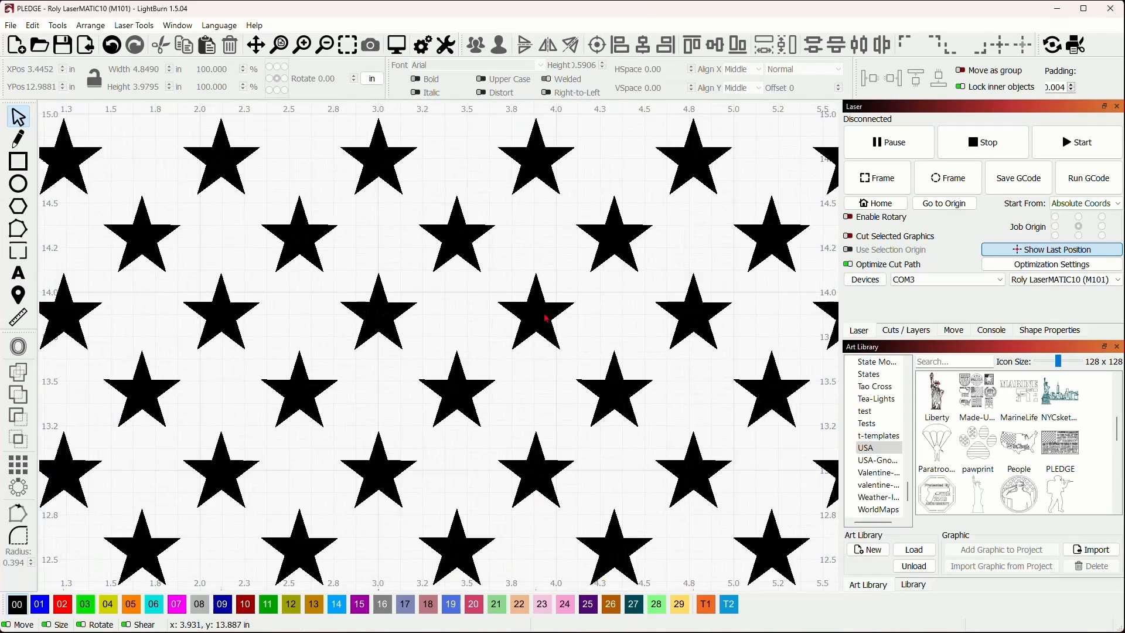
scroll(344, 328, down, 2)
drag(231, 352, 586, 299)
scroll(231, 314, up, 1)
scroll(281, 311, up, 7)
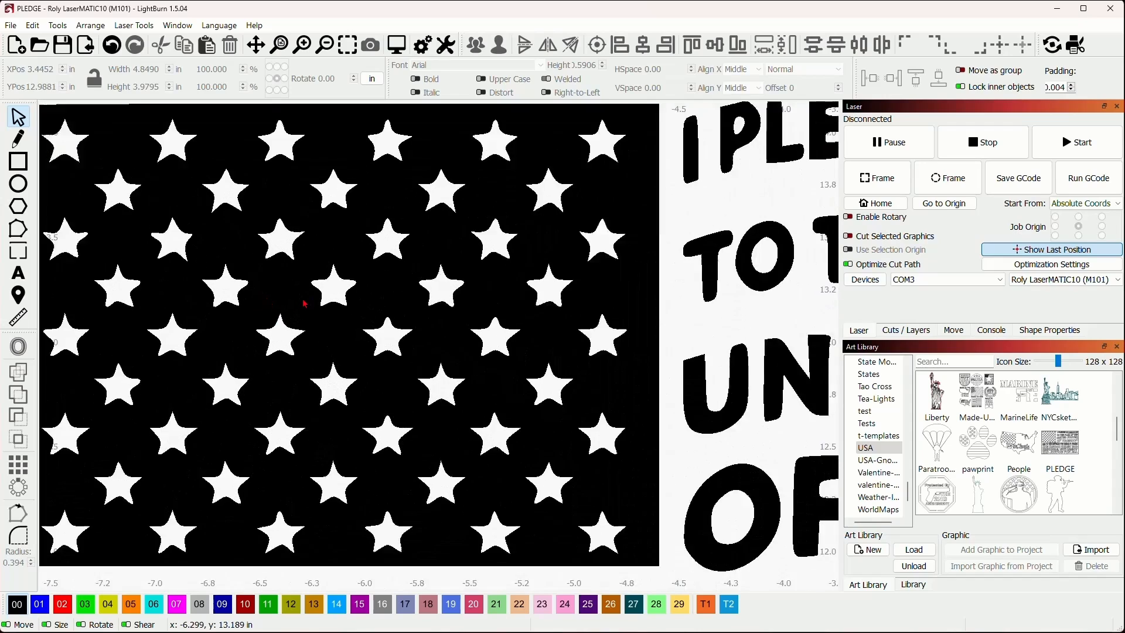
scroll(310, 305, down, 6)
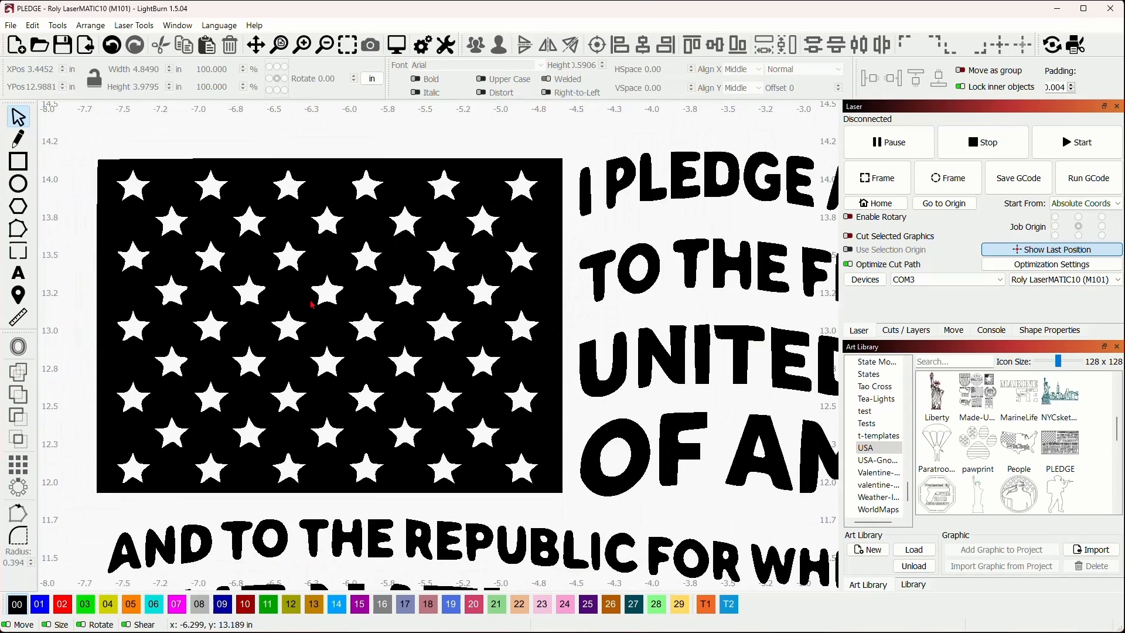
scroll(346, 310, down, 1)
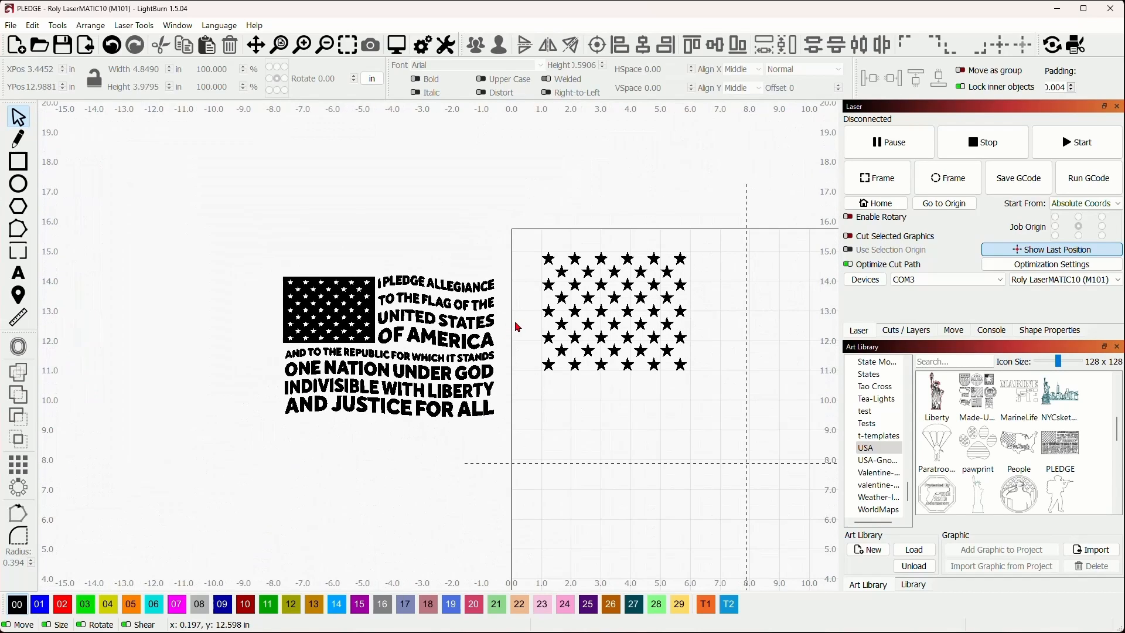
- Paste the text "I PLEDGE ALLEGIANCE" and place it beside the top row of the new star field
drag(515, 322, 346, 274)
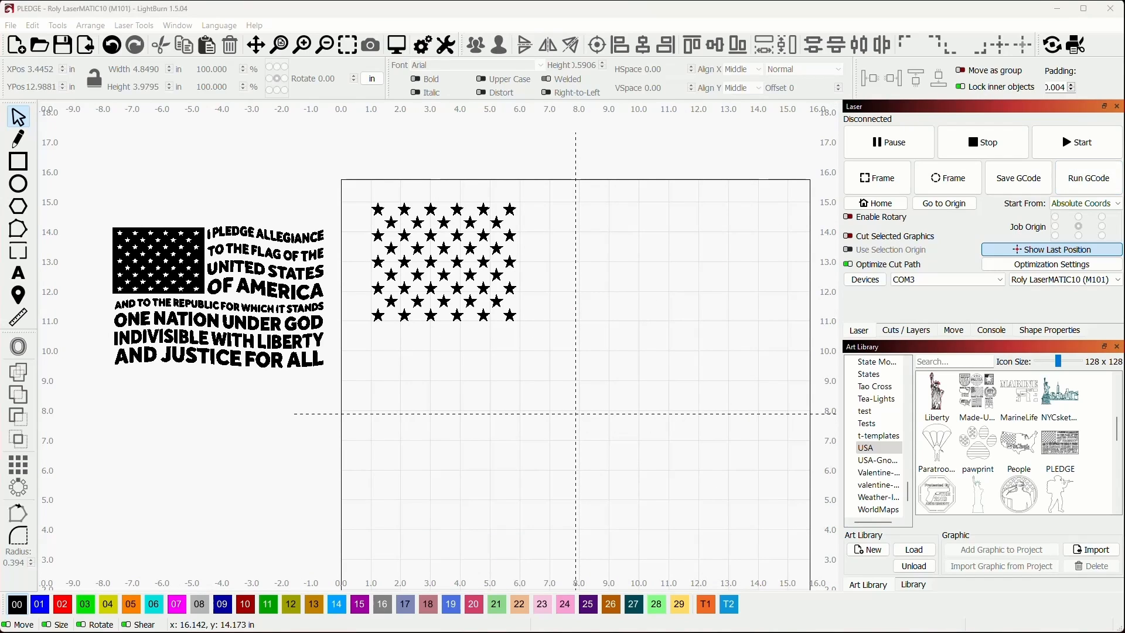
click(604, 221)
right_click(605, 224)
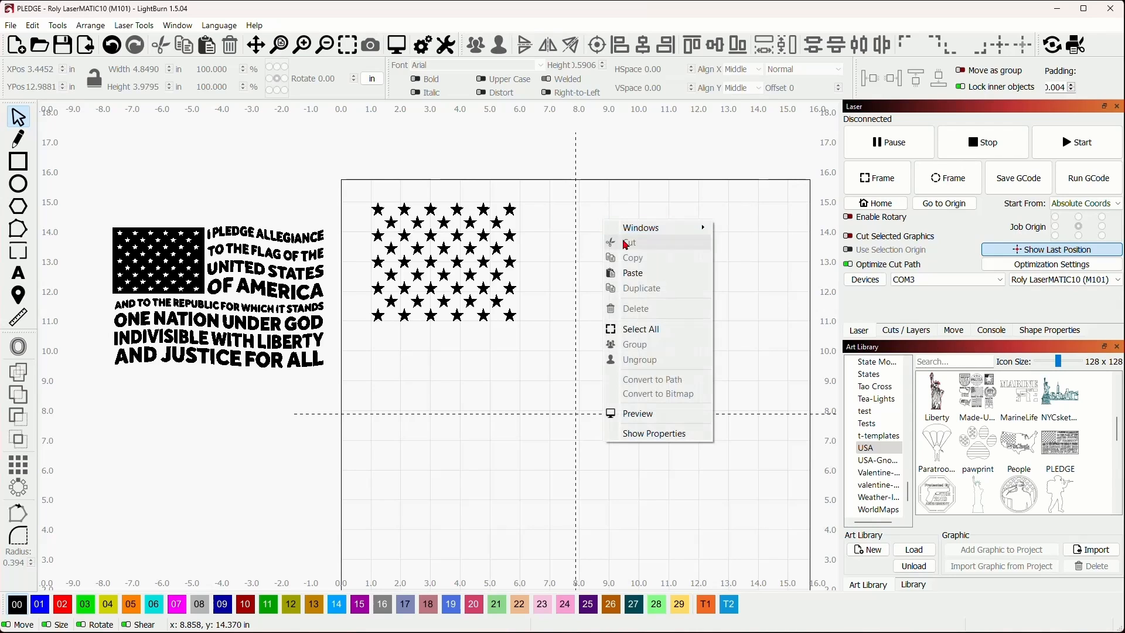
click(648, 279)
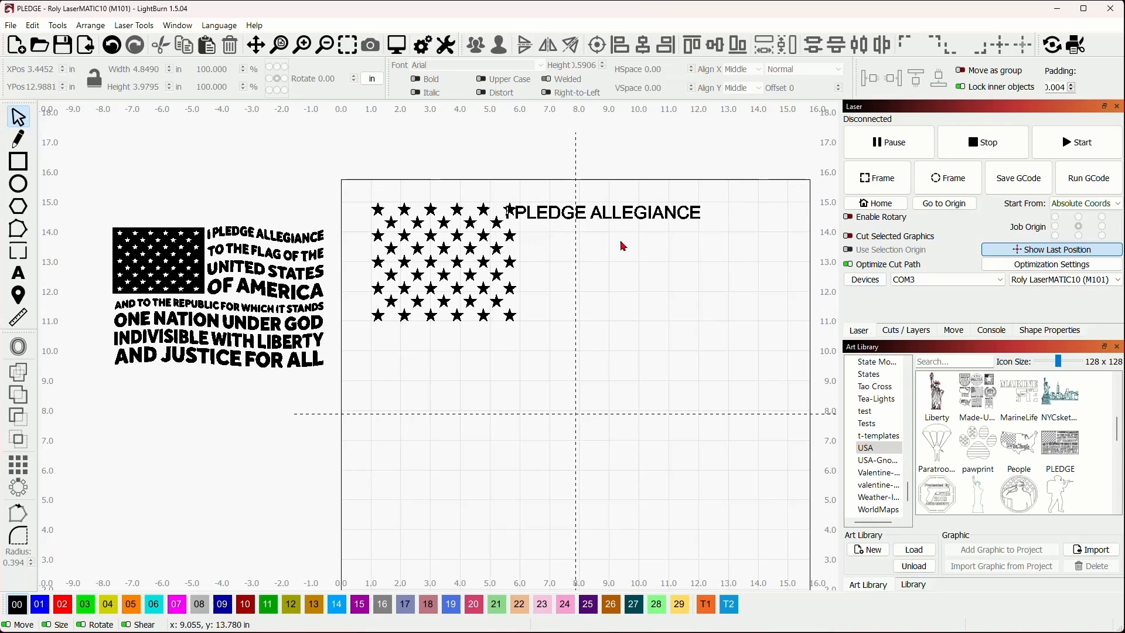
click(578, 221)
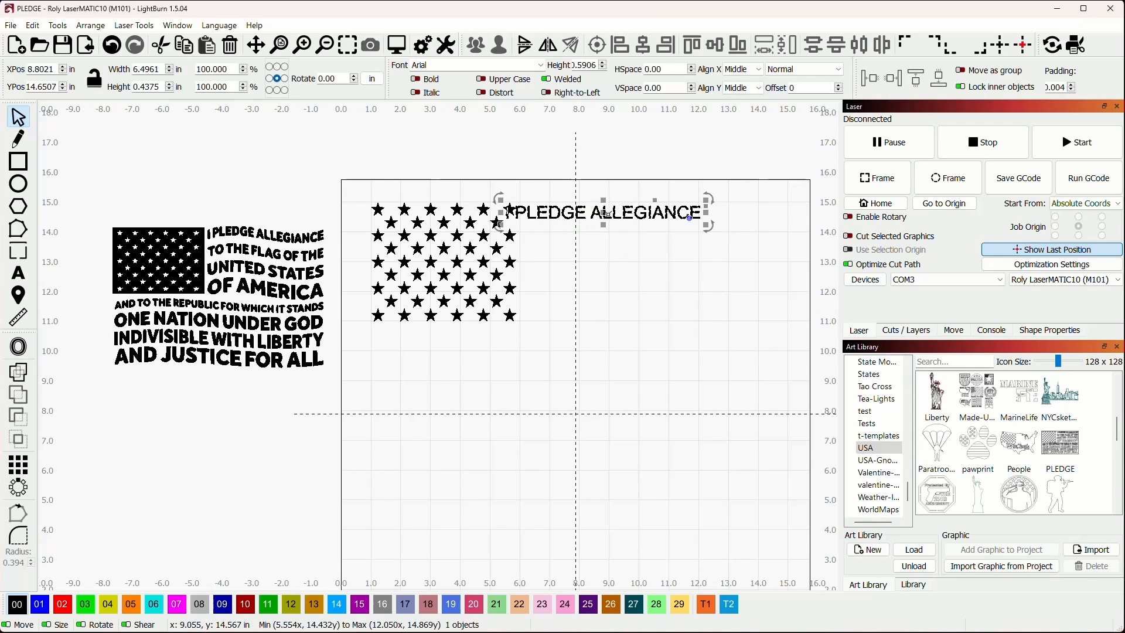
drag(604, 215, 623, 215)
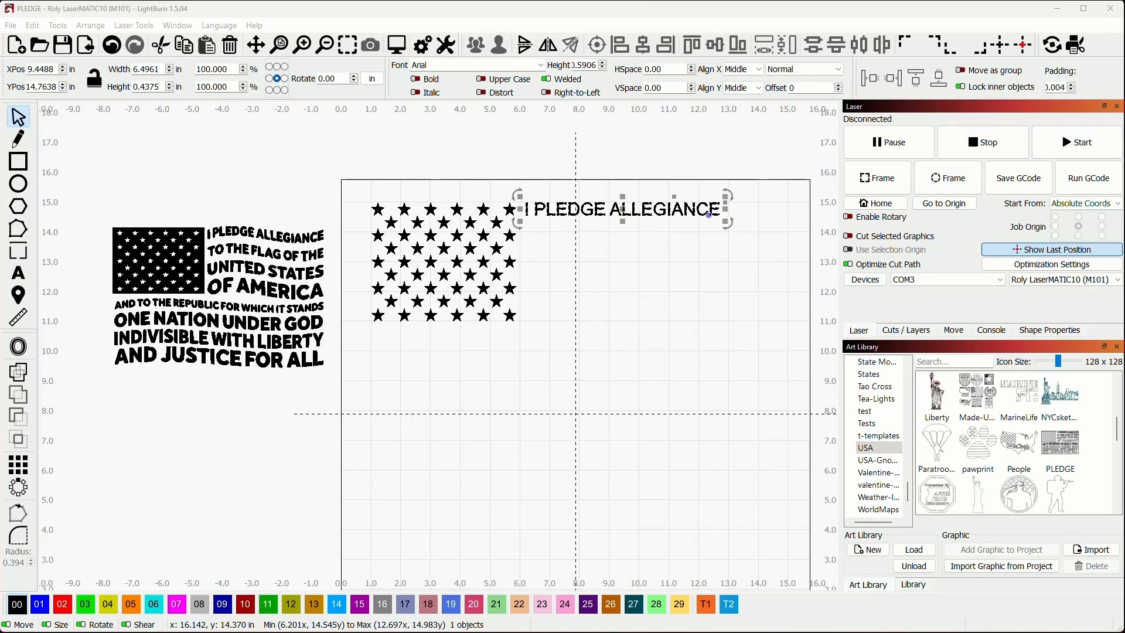
- Paste the text "TO THE FLAG OF THE UNITED STATES OF AMERICA" and place it directly under the first text line
right_click(623, 246)
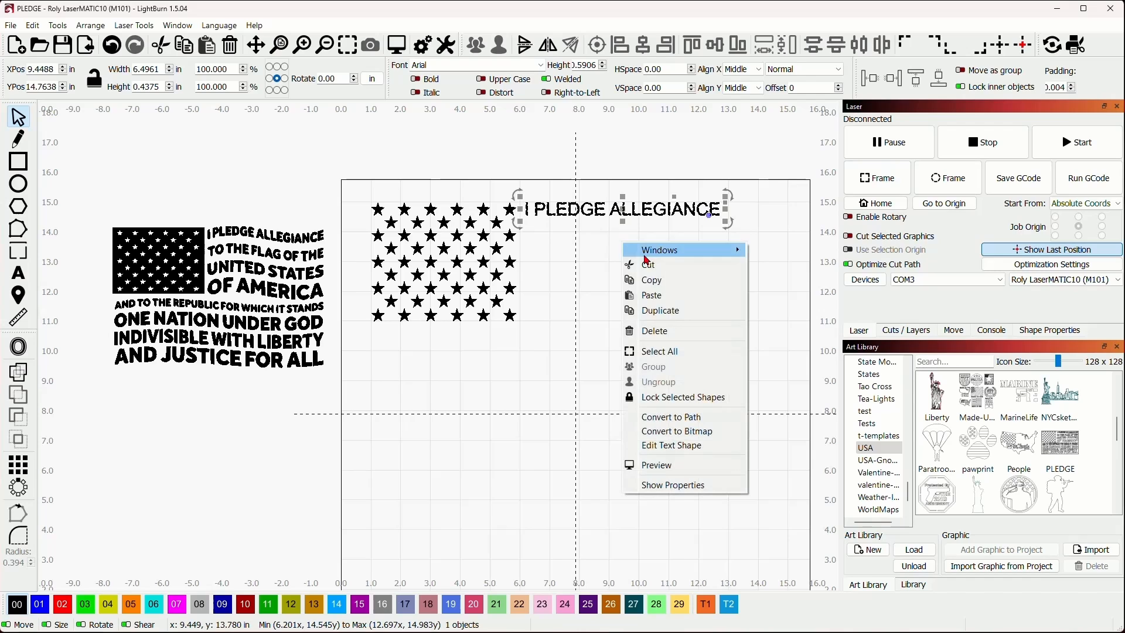
click(680, 303)
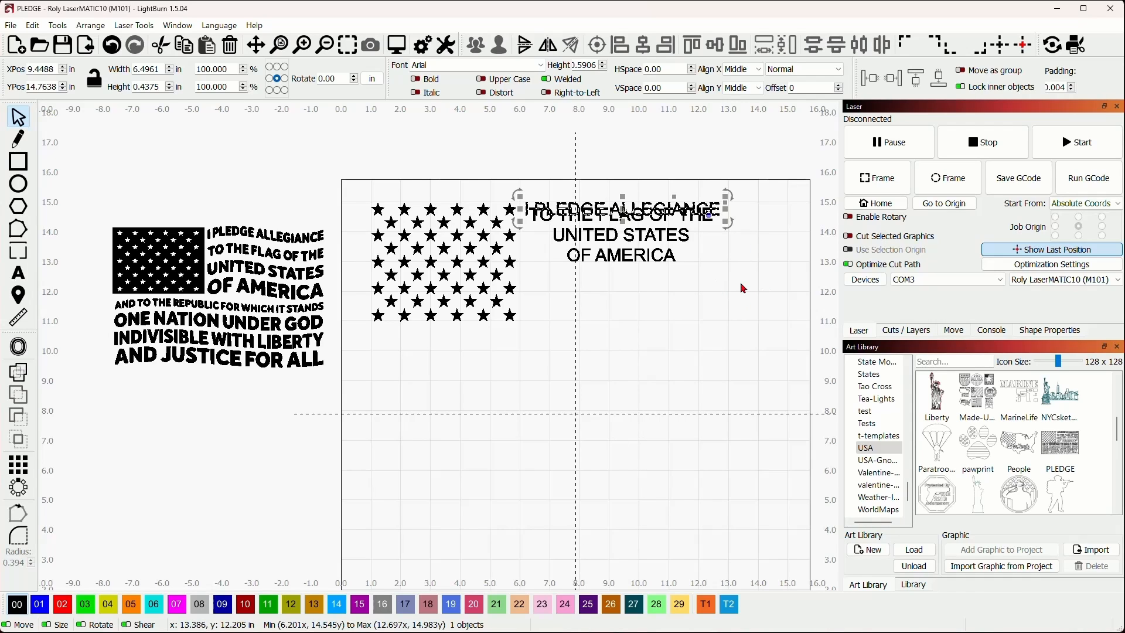
scroll(725, 274, up, 1)
drag(707, 268, 598, 244)
click(636, 239)
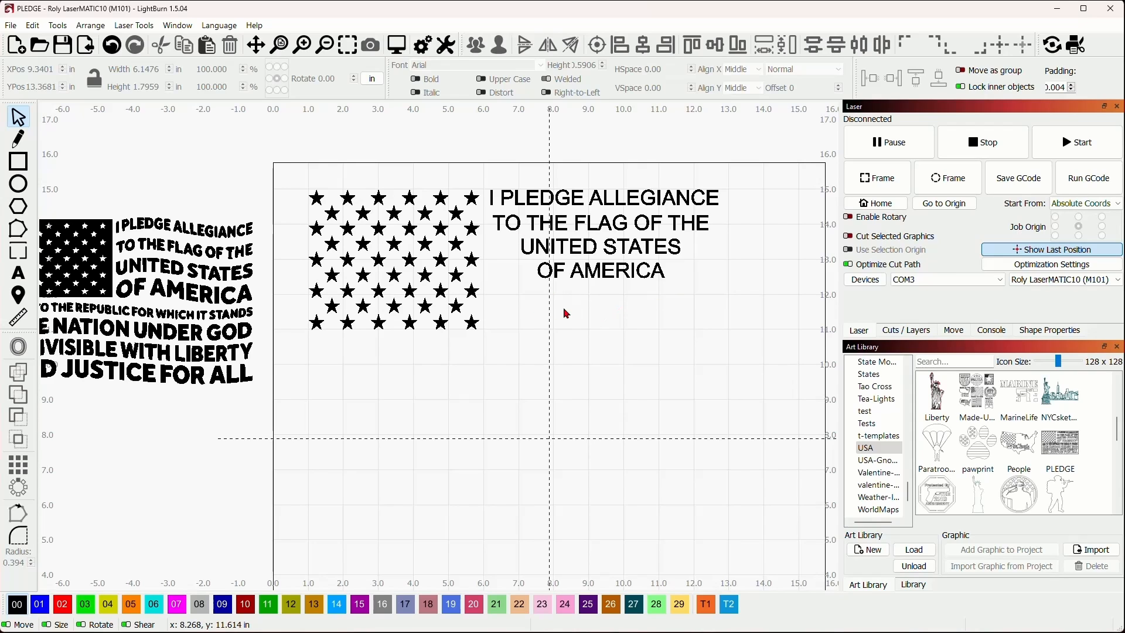
- Draw a rectangle about 4.92 by 2.95 in below the stars and text and assign it to tool layer T2
scroll(566, 313, down, 3)
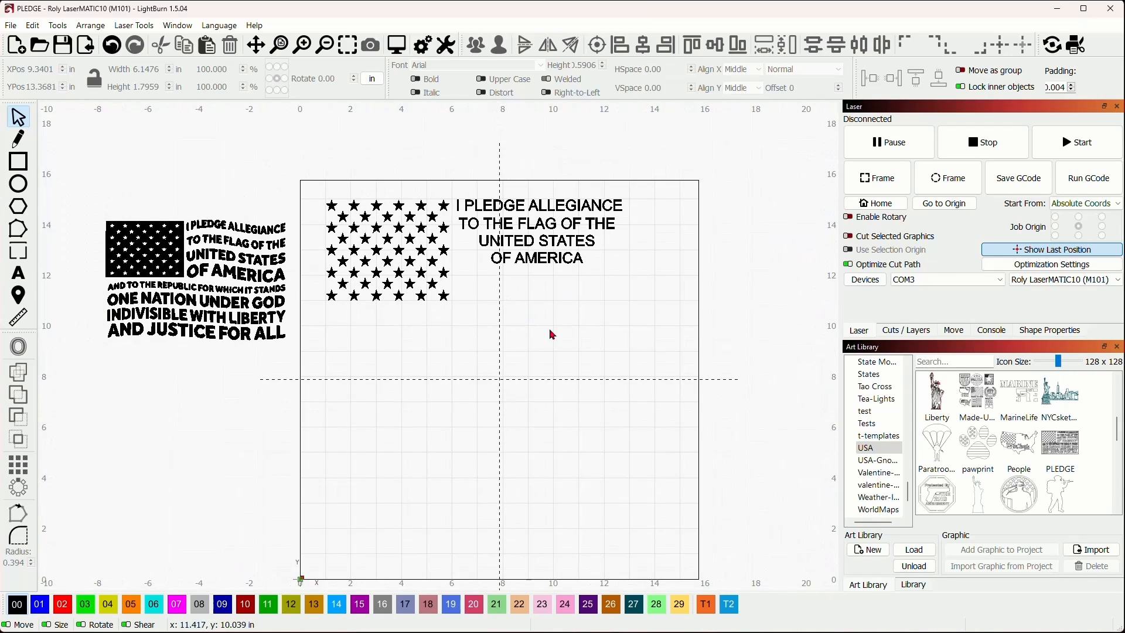
click(22, 170)
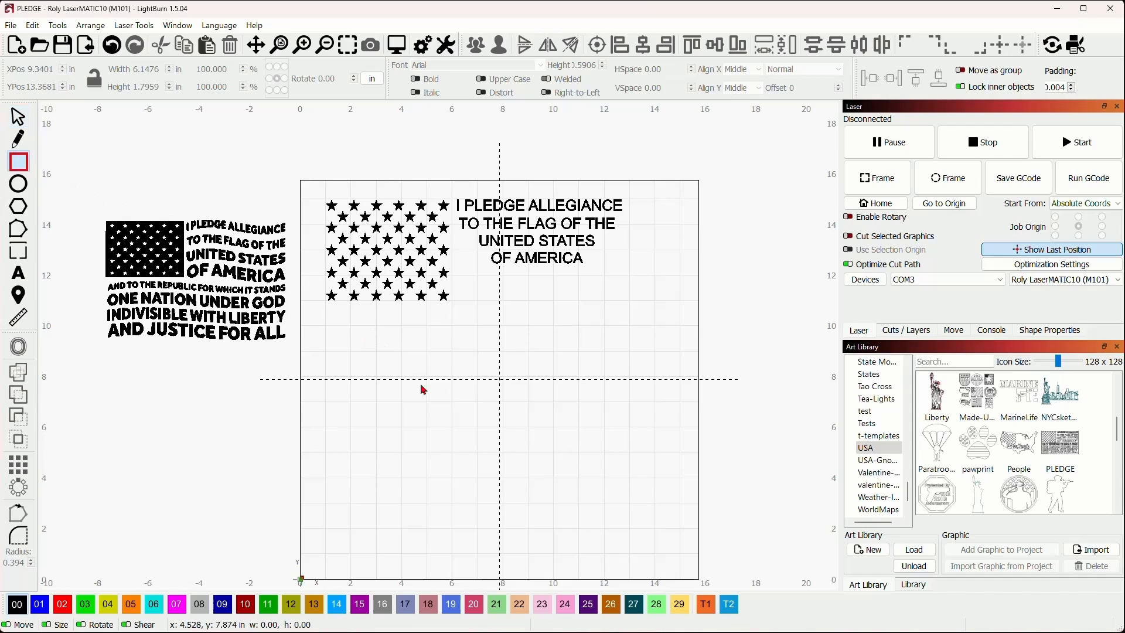
drag(414, 371, 525, 423)
key(Escape)
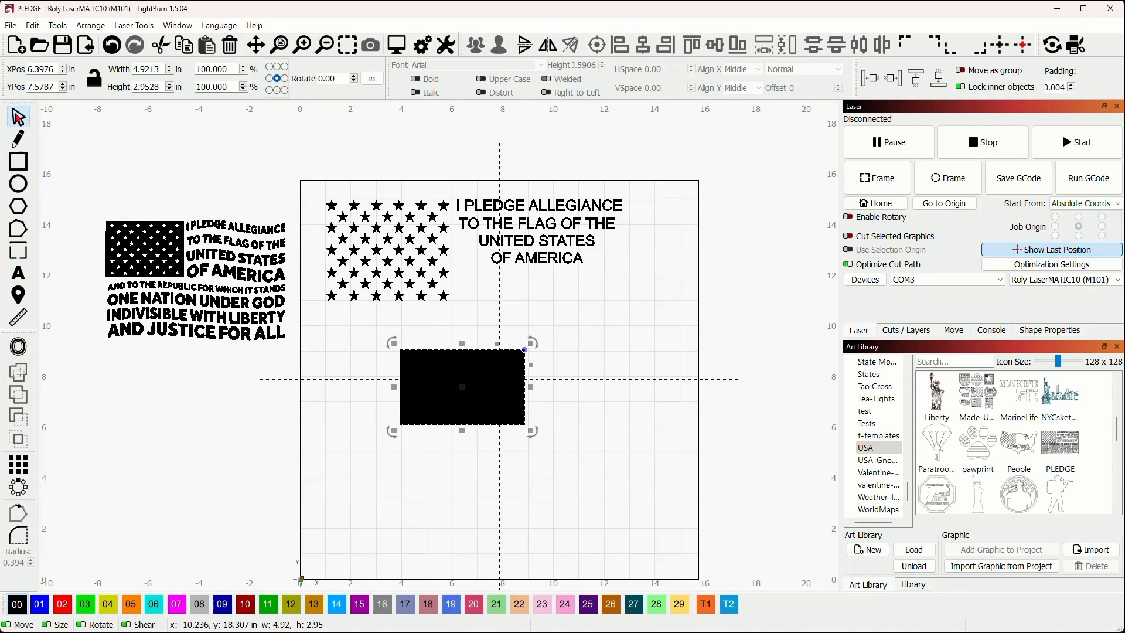
click(729, 604)
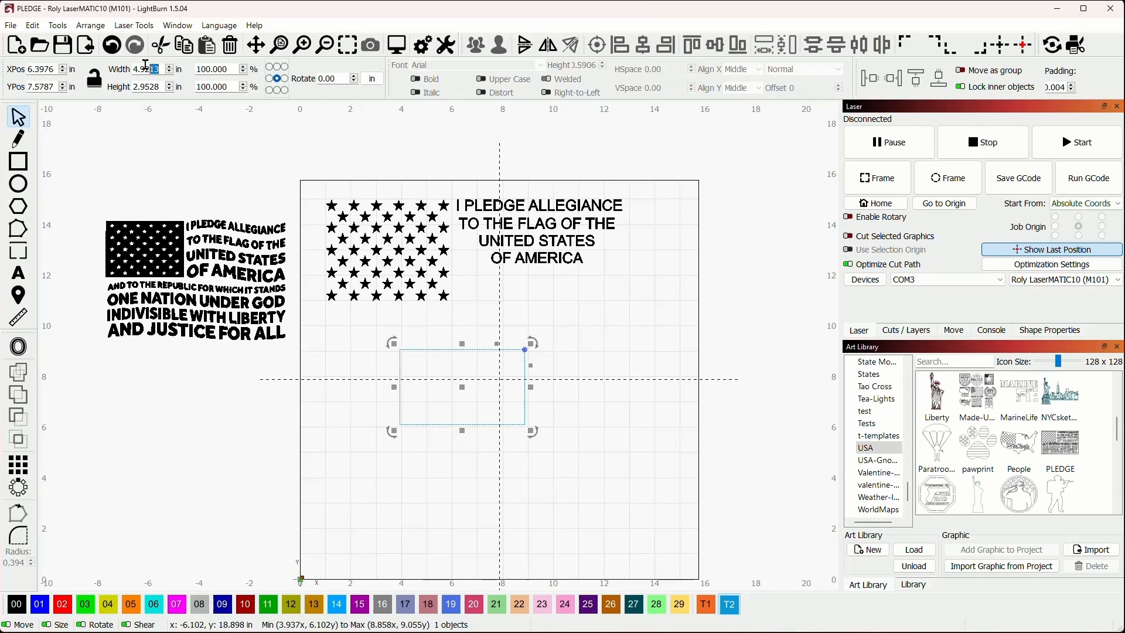
- Set the guide rectangle's width to 5 in and its height to 3 in
drag(145, 66, 130, 69)
text(5)
key(Tab)
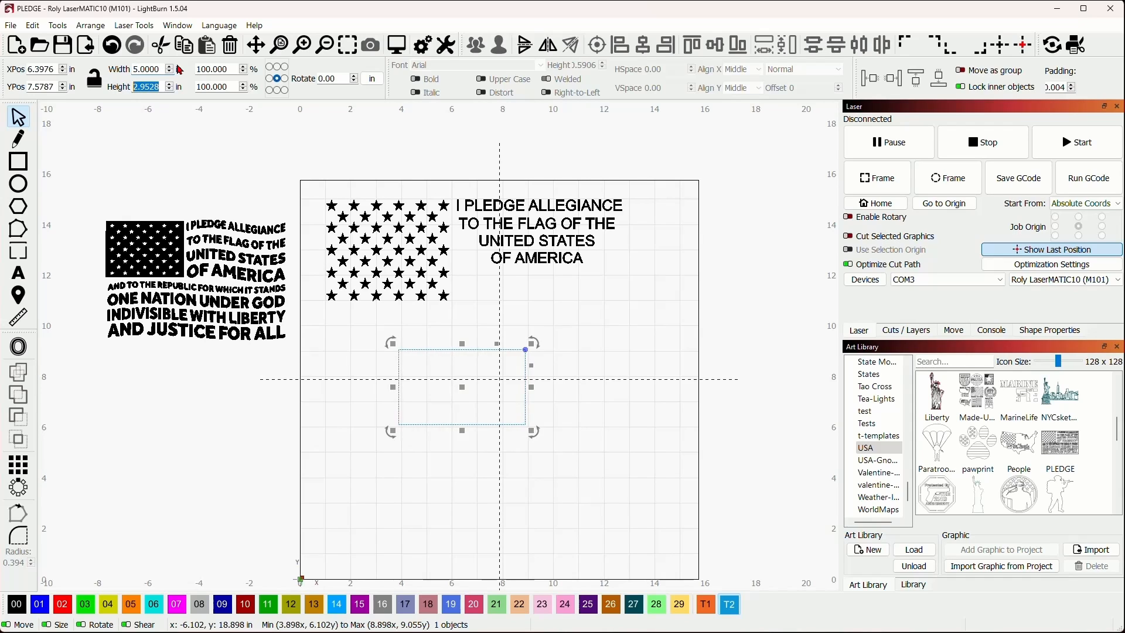
text(3)
key(Return)
- Move the guide rectangle to the star field's upper-left corner and scale it proportionally to about 13.17 by 7.90 in
drag(526, 425, 677, 495)
drag(535, 429, 460, 281)
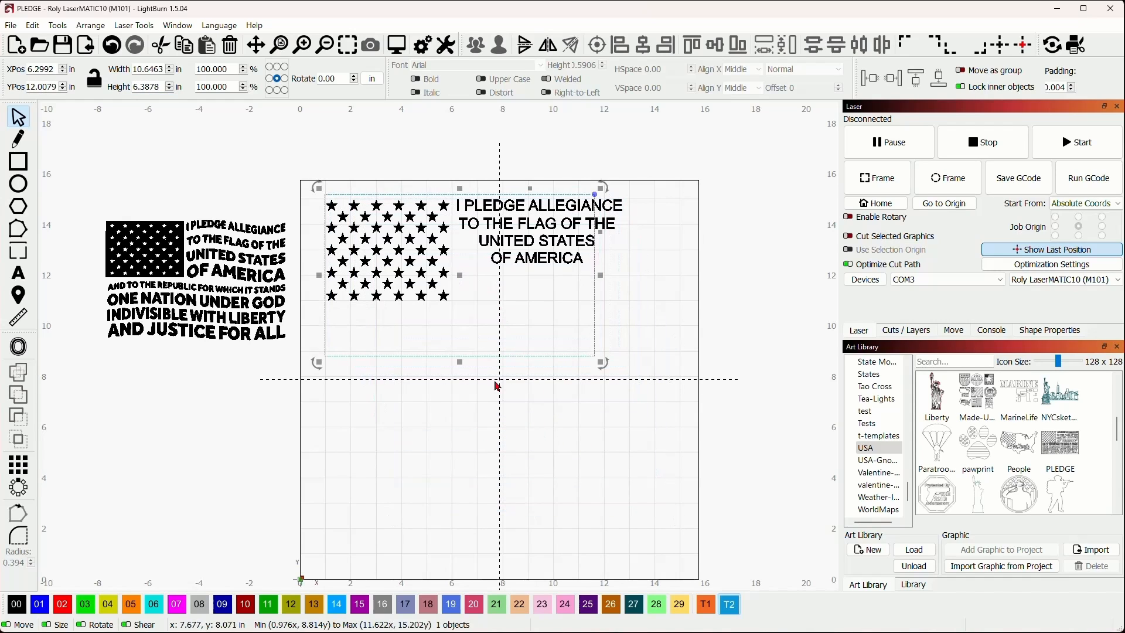
drag(604, 365, 639, 384)
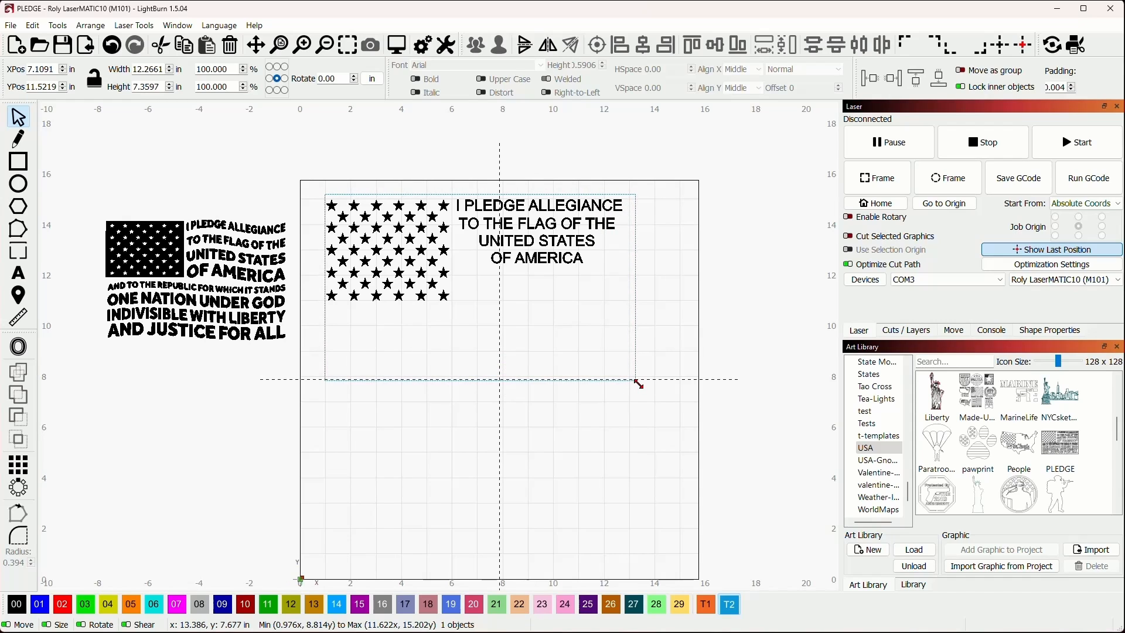
drag(639, 384, 662, 389)
click(727, 302)
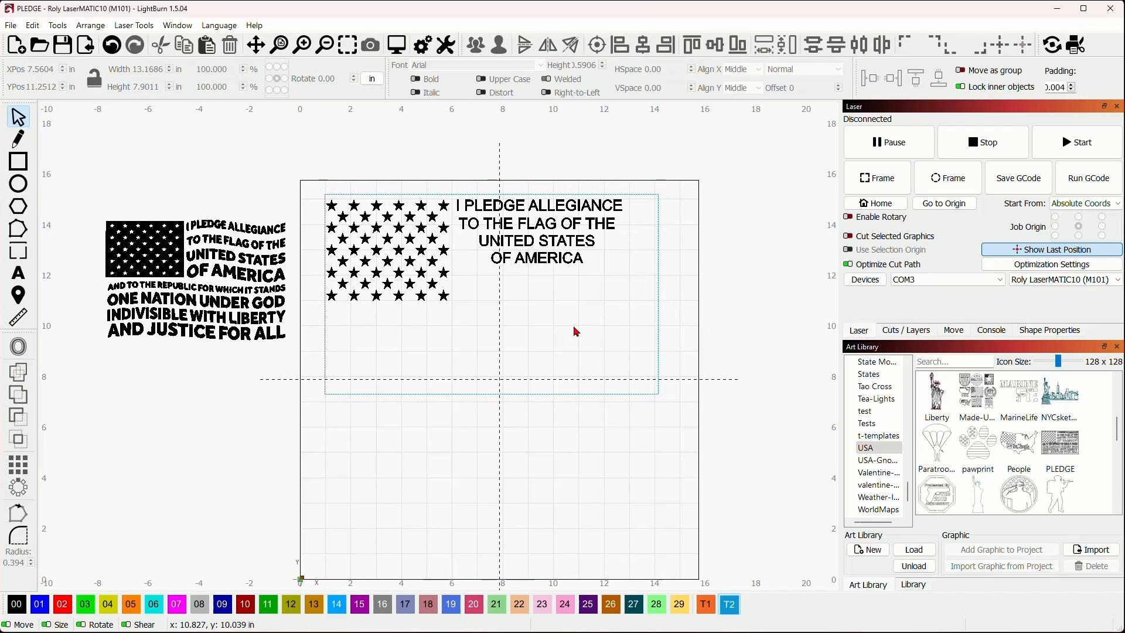
- Shift the star field slightly upward so it sits tight in the guide rectangle's upper-left corner
scroll(443, 242, up, 2)
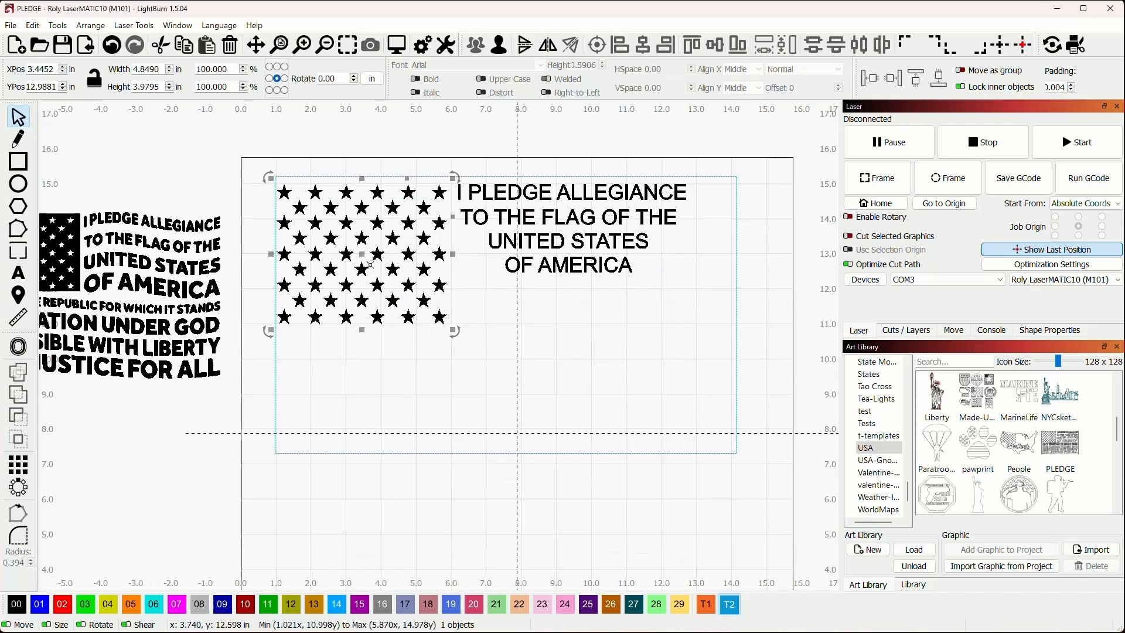
drag(364, 254, 361, 248)
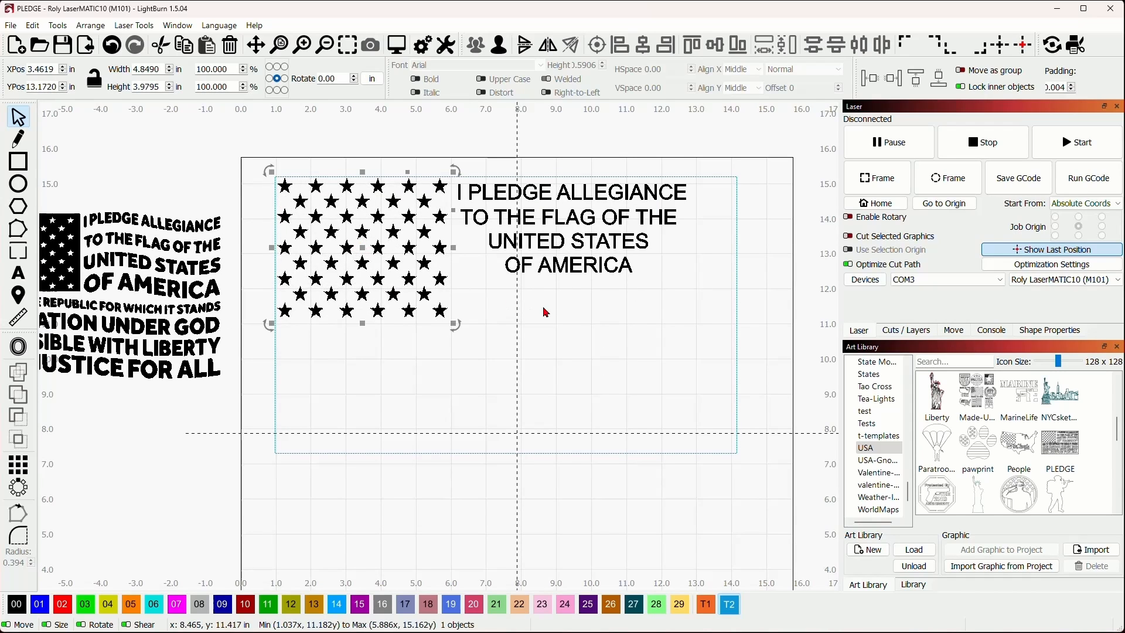
click(653, 314)
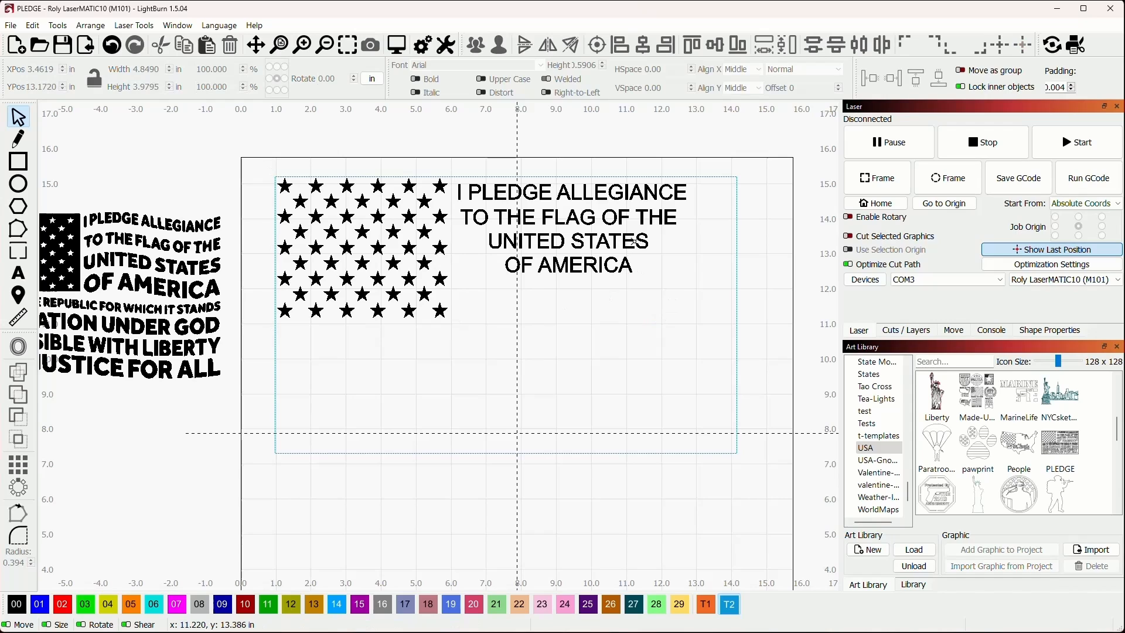
- Set the font of the "I PLEDGE ALLEGIANCE" text to Impact
click(683, 202)
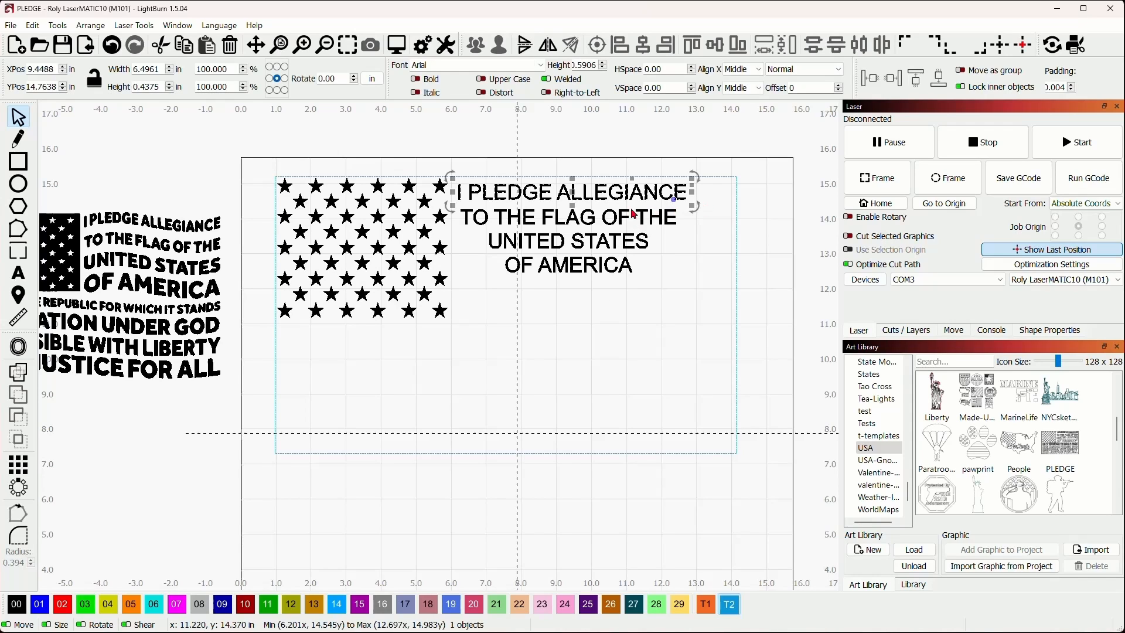
click(540, 66)
click(566, 203)
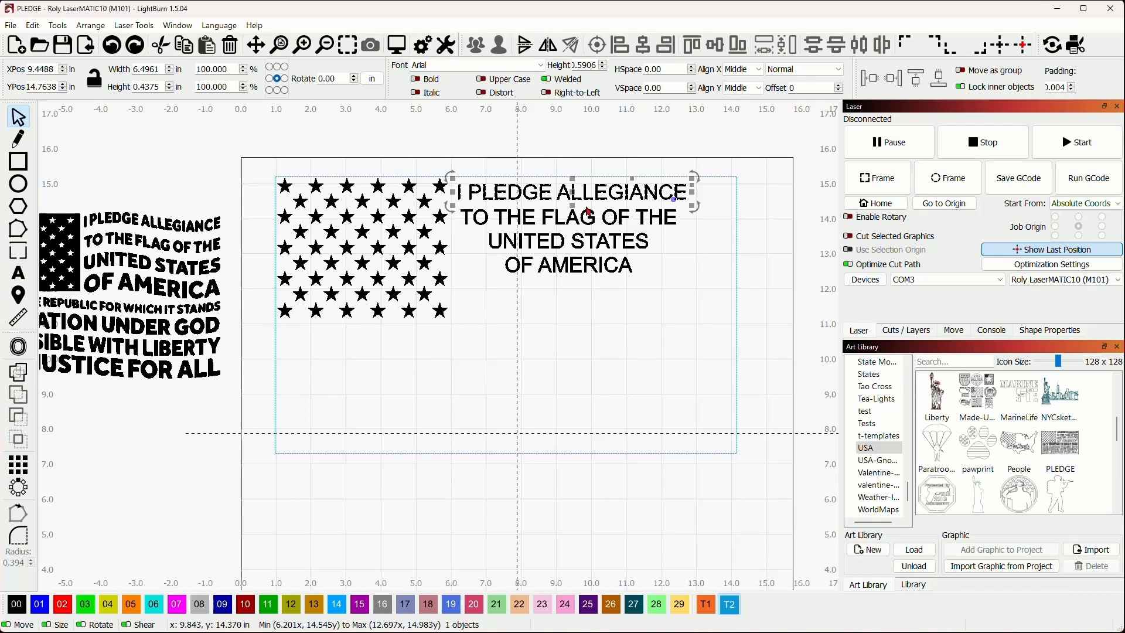
click(540, 66)
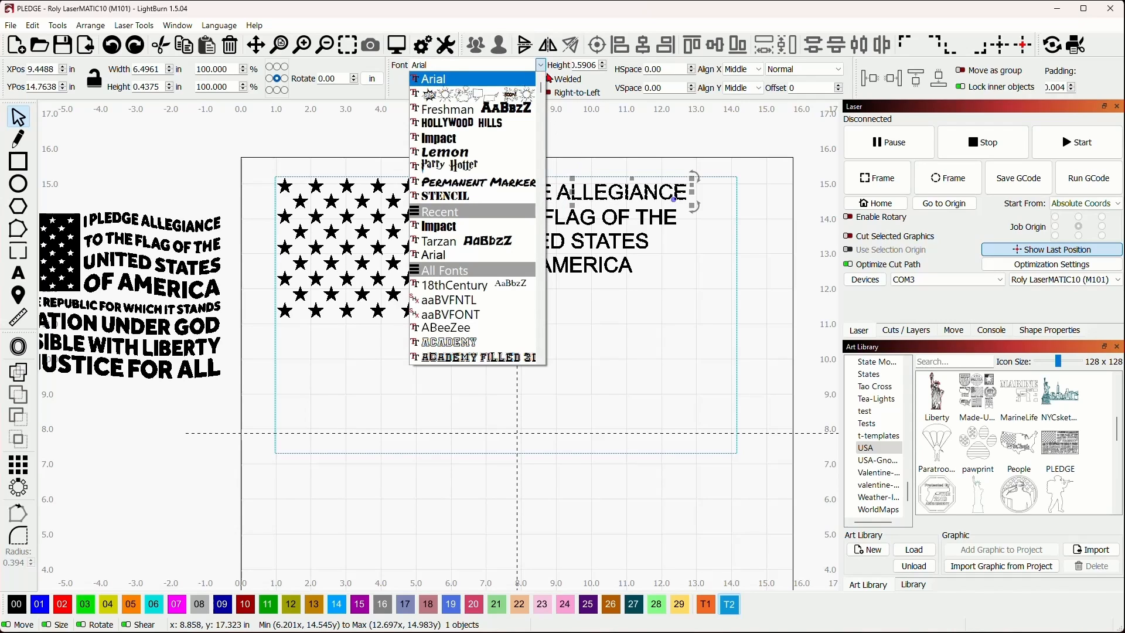
scroll(502, 127, up, 1)
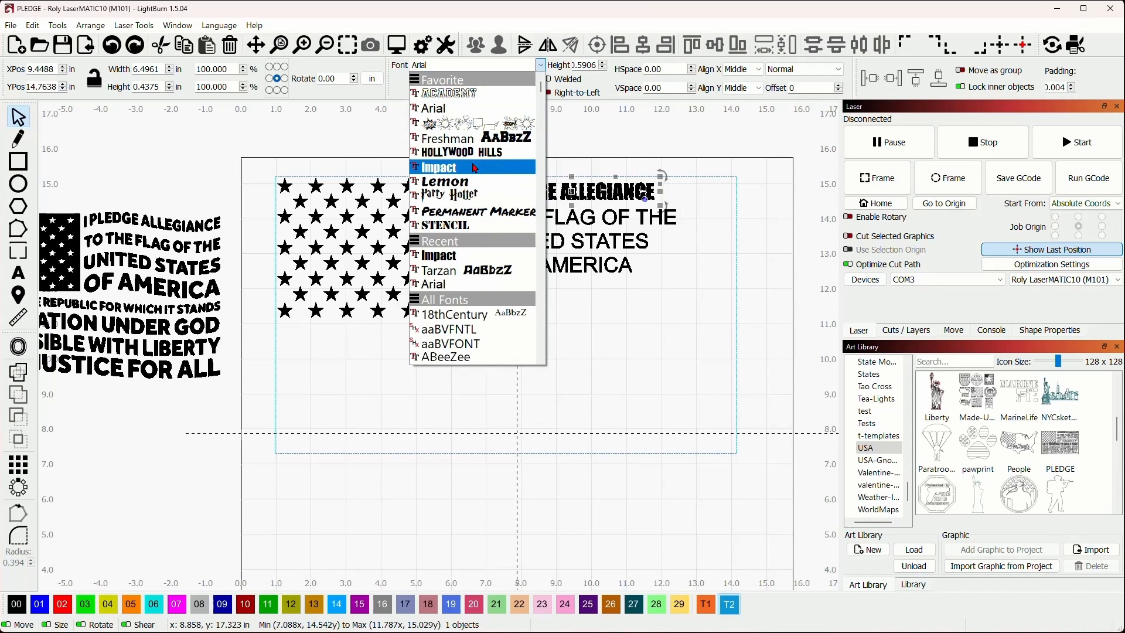
click(439, 169)
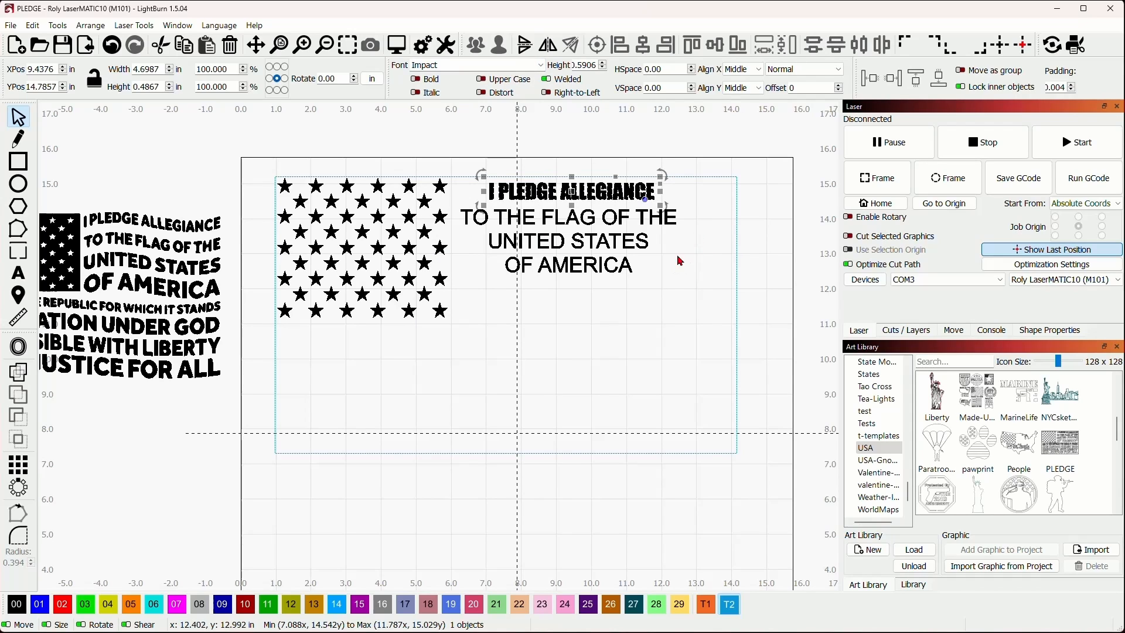
- Set the font of the "TO THE FLAG OF THE UNITED STATES OF AMERICA" text block to Impact
click(622, 266)
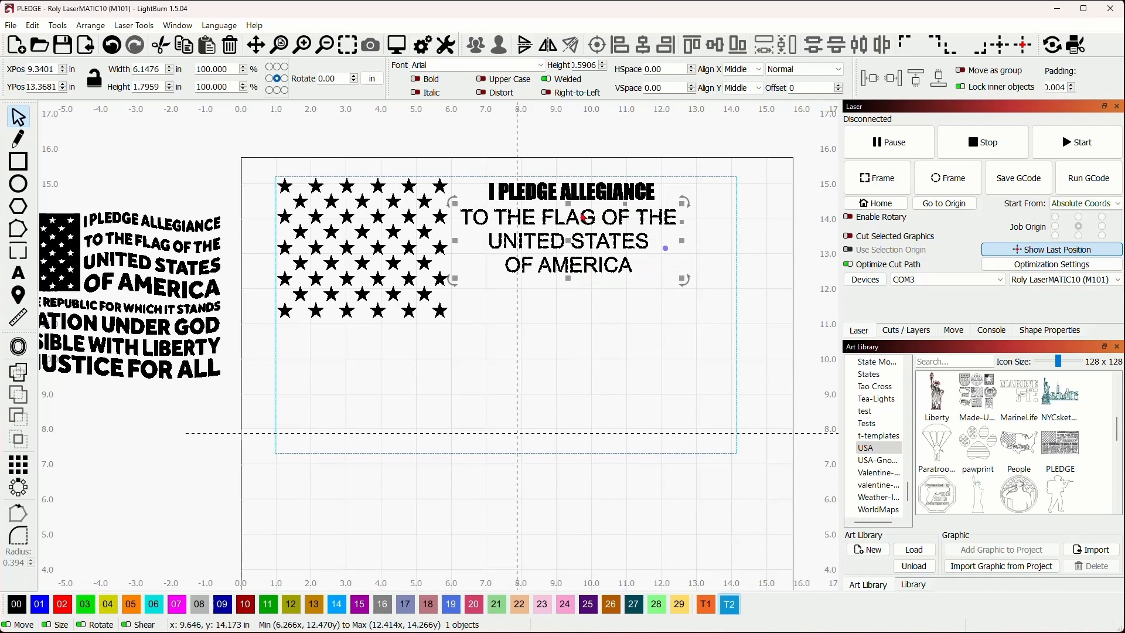
click(541, 65)
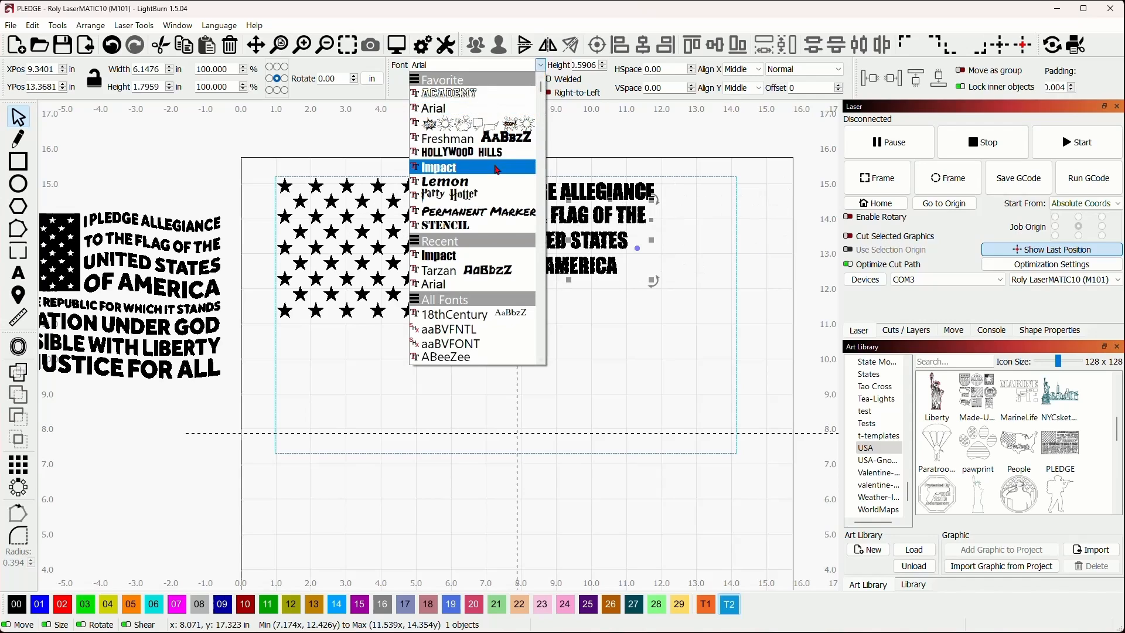
click(439, 167)
click(622, 342)
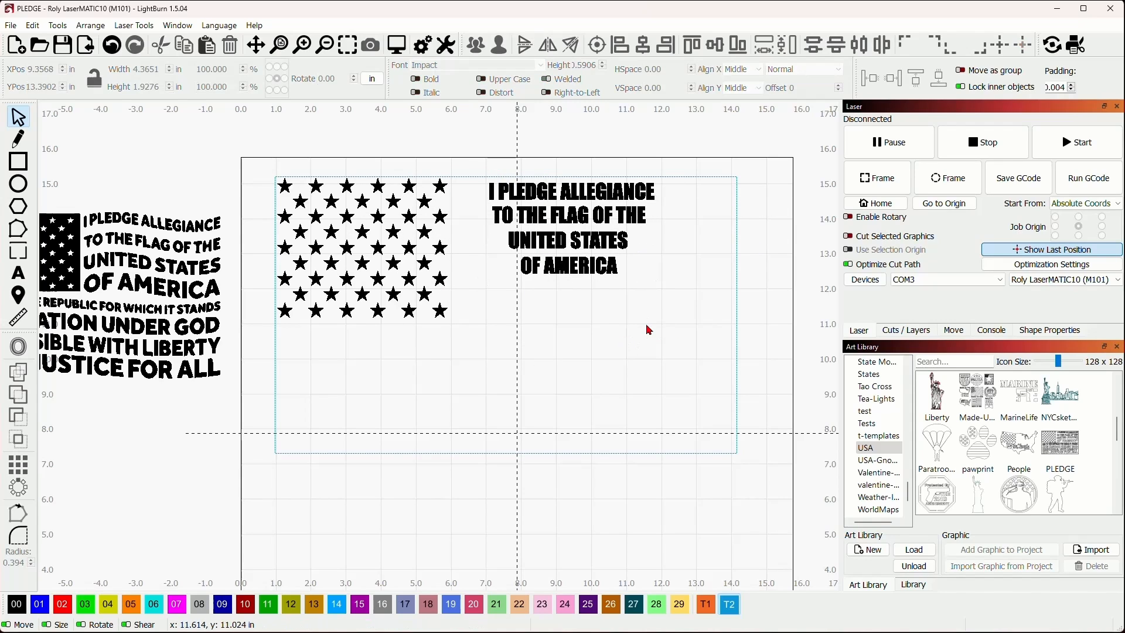
- Scale both text blocks together to about 7.79 by 4.31 in, filling the space between the stars and the guide rectangle's edge
drag(635, 302, 553, 220)
drag(661, 282, 703, 319)
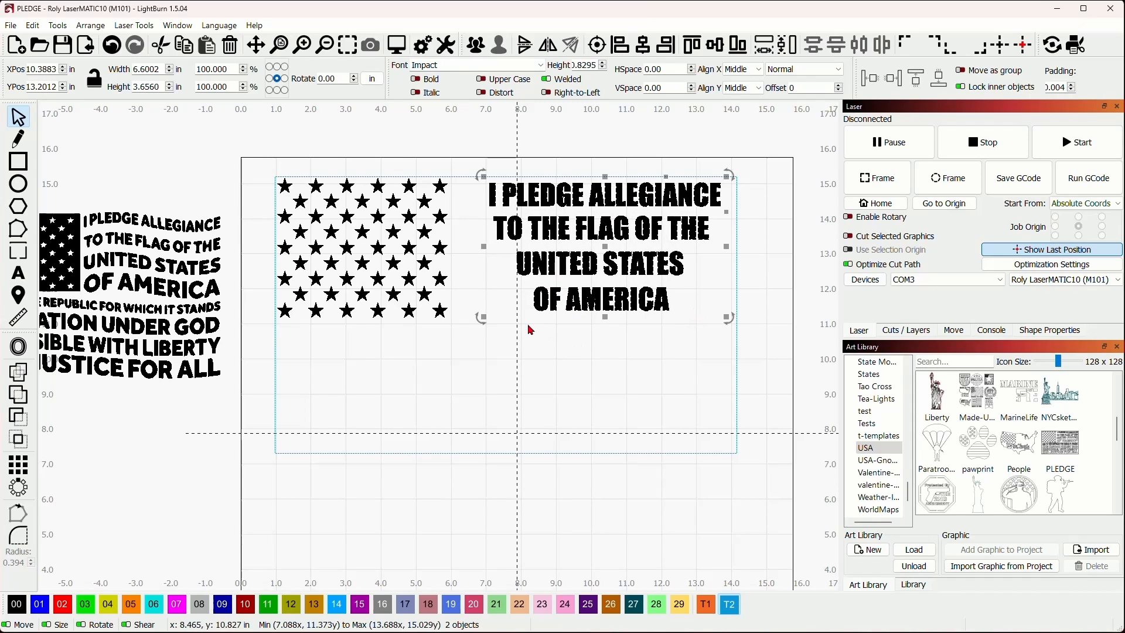
drag(481, 318, 451, 335)
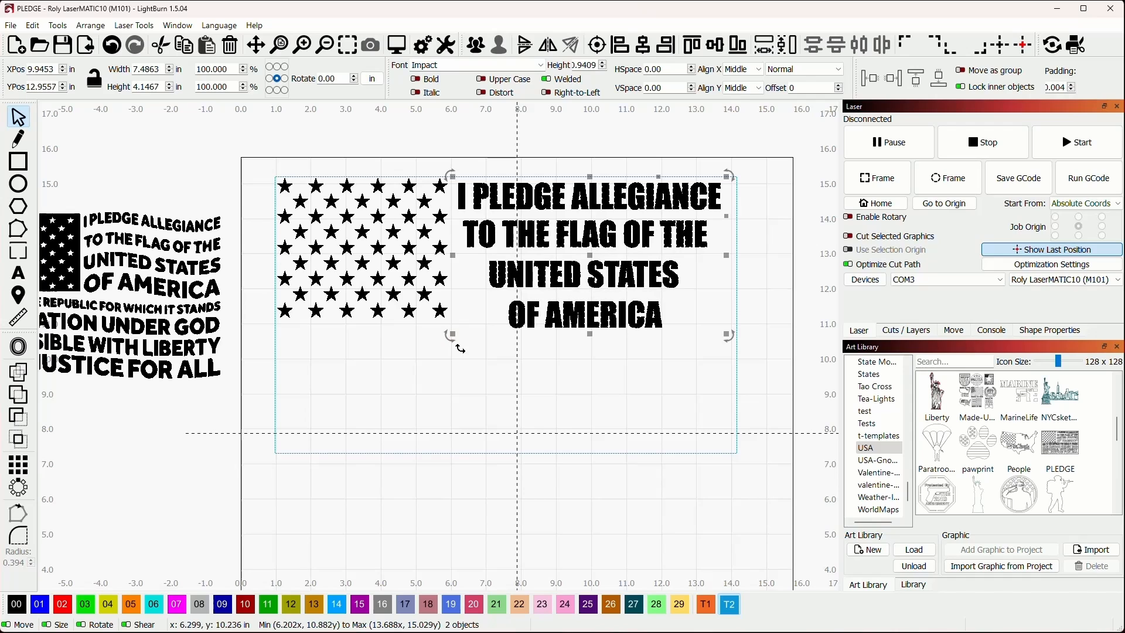
drag(727, 335, 729, 342)
click(773, 278)
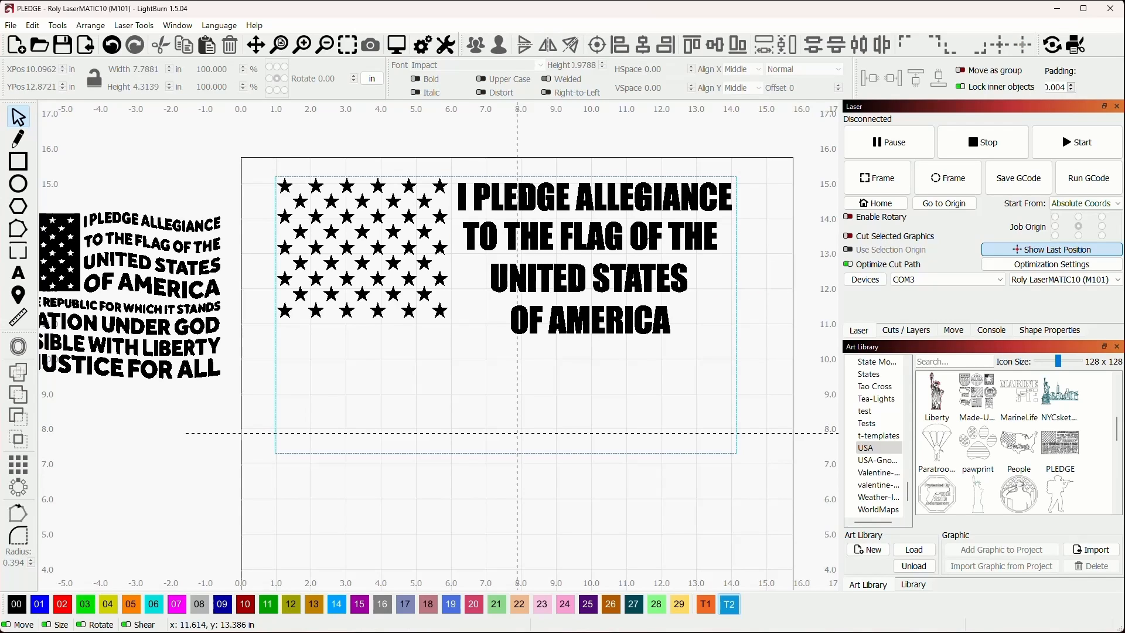
- Replace the three-line text block with a pasted single line "TO THE FLAG OF THE" placed under "I PLEDGE ALLEGIANCE"
click(709, 262)
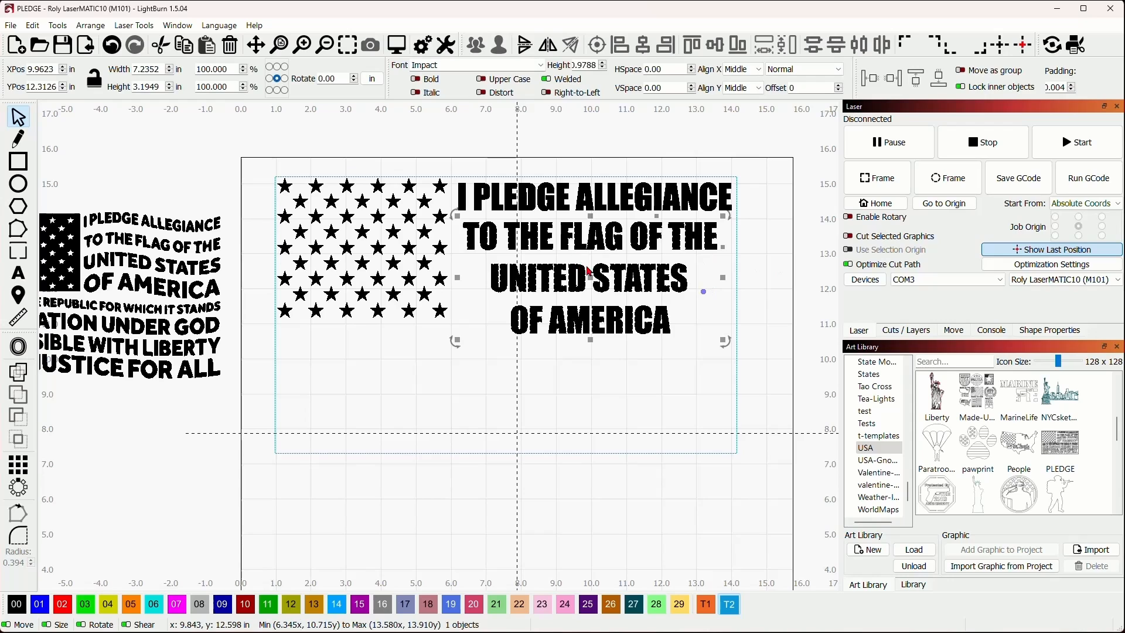
key(Delete)
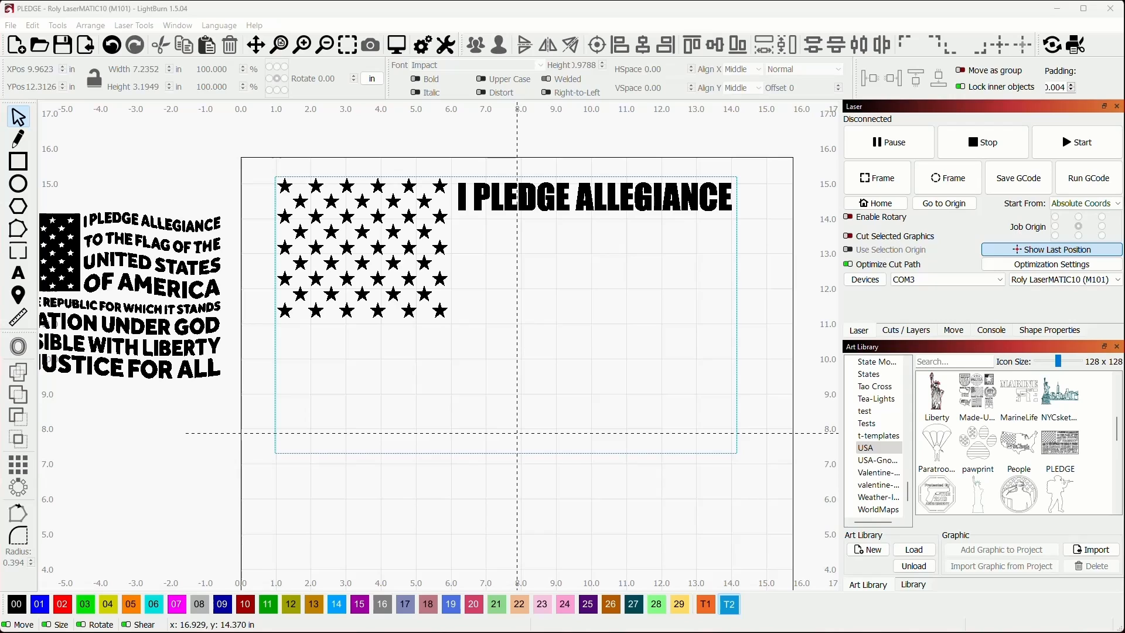
click(555, 234)
right_click(555, 235)
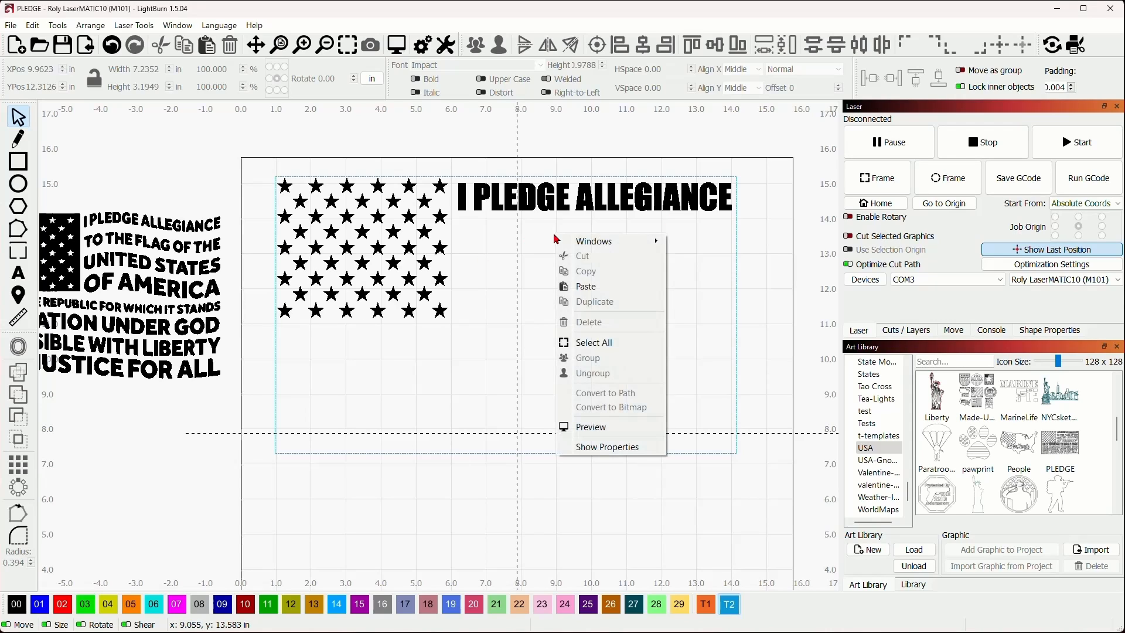
click(593, 284)
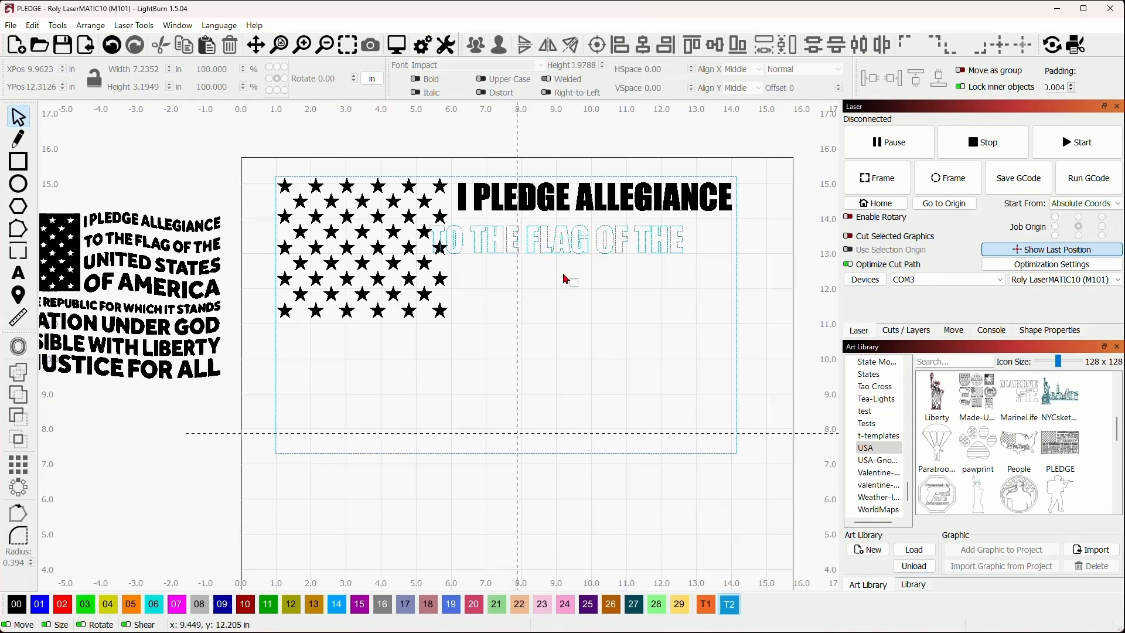
drag(565, 279, 592, 241)
click(610, 300)
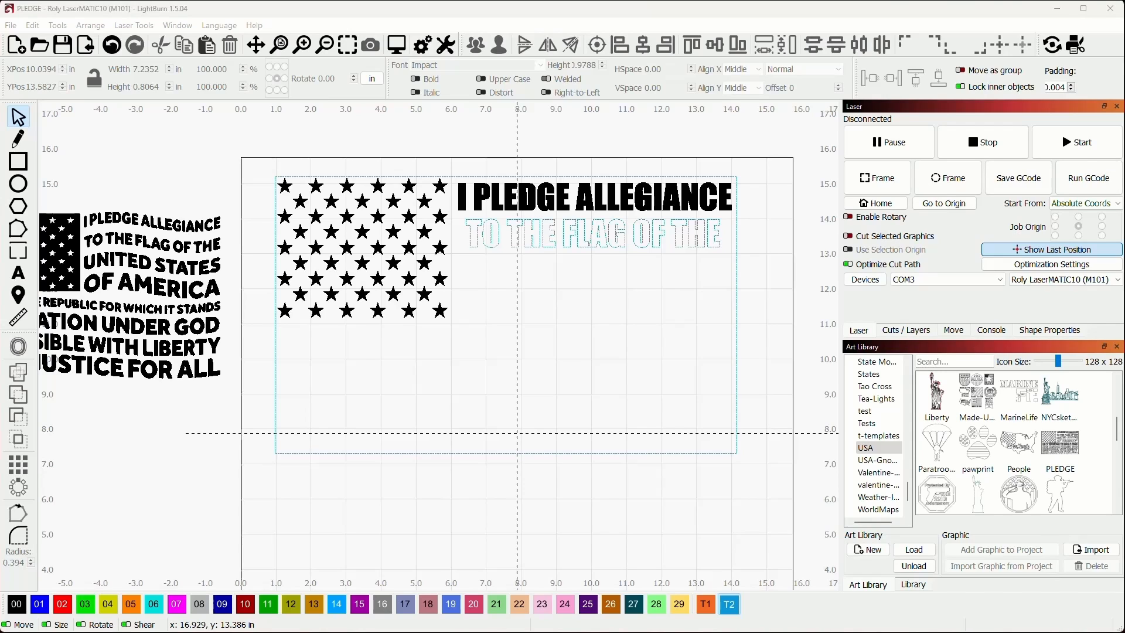
- Paste "UNITED STATES" and "OF AMERICA" as separate text lines and stack them below "TO THE FLAG OF THE"
right_click(573, 274)
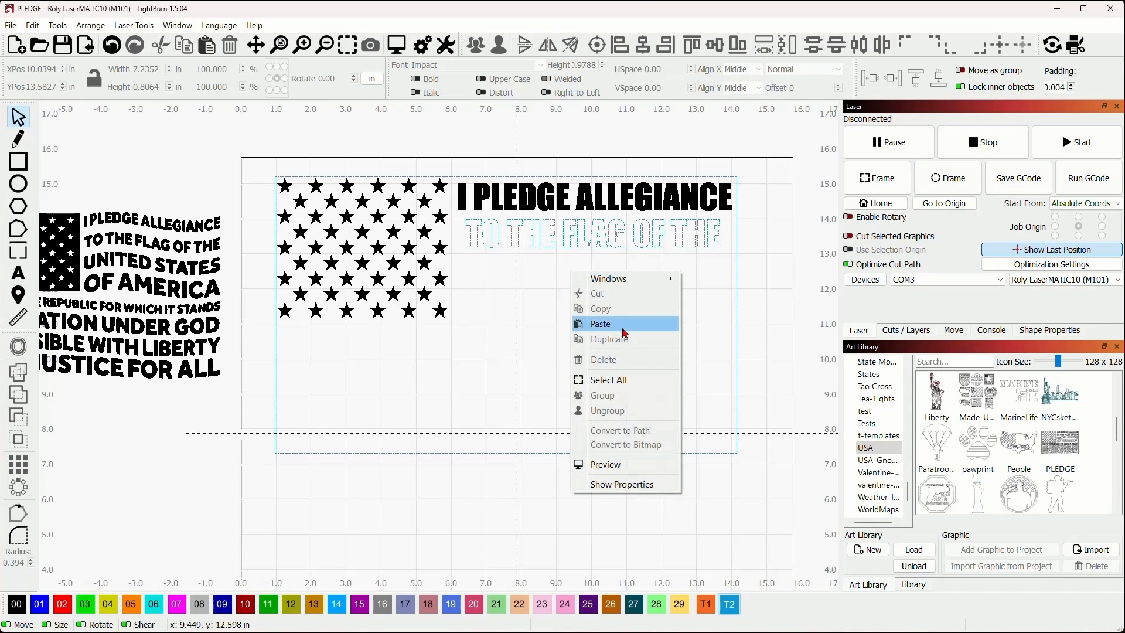
click(625, 324)
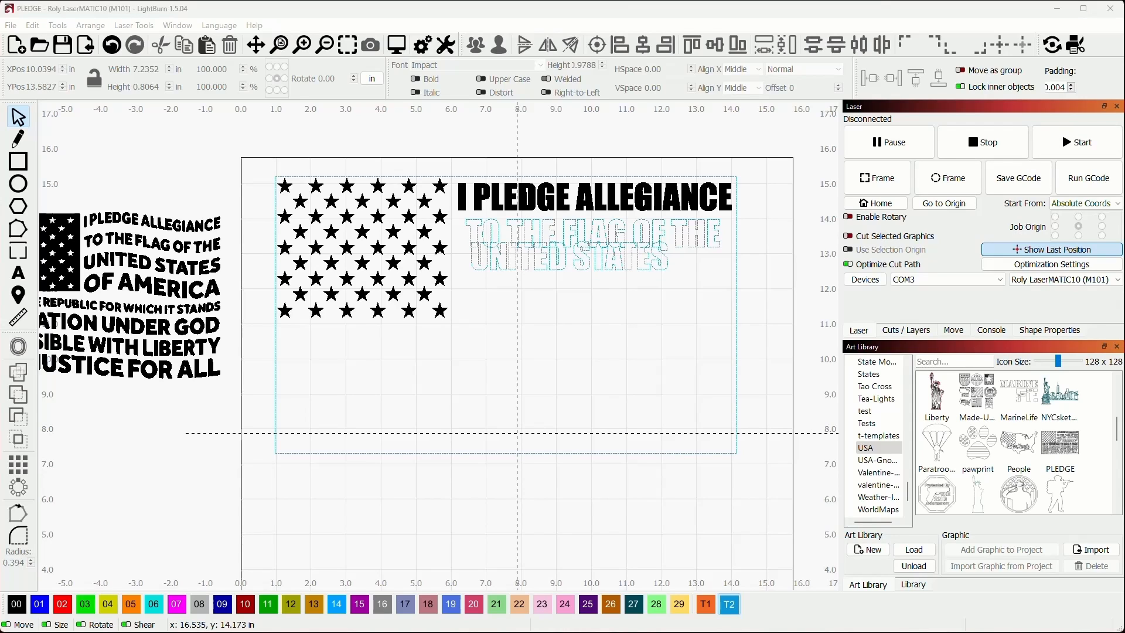
right_click(564, 306)
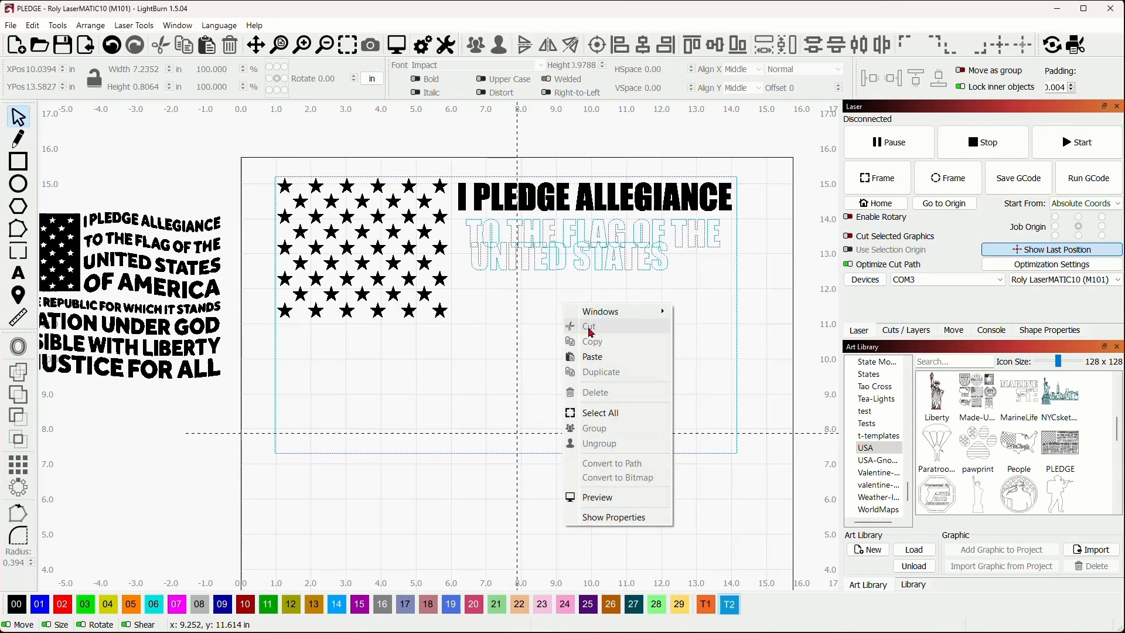
click(594, 357)
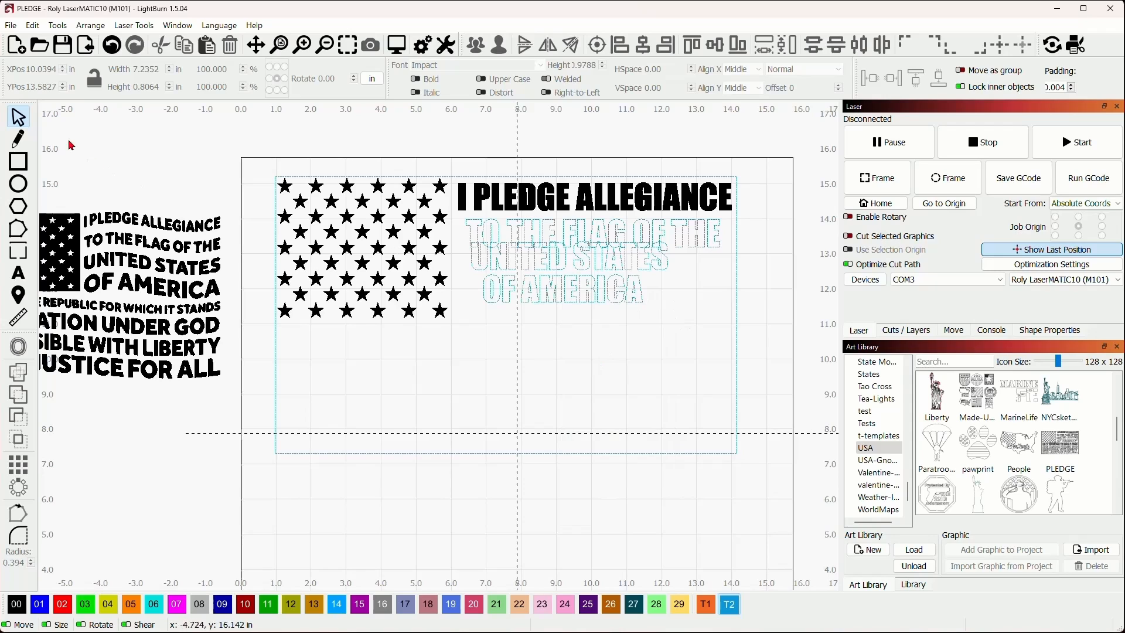
click(606, 290)
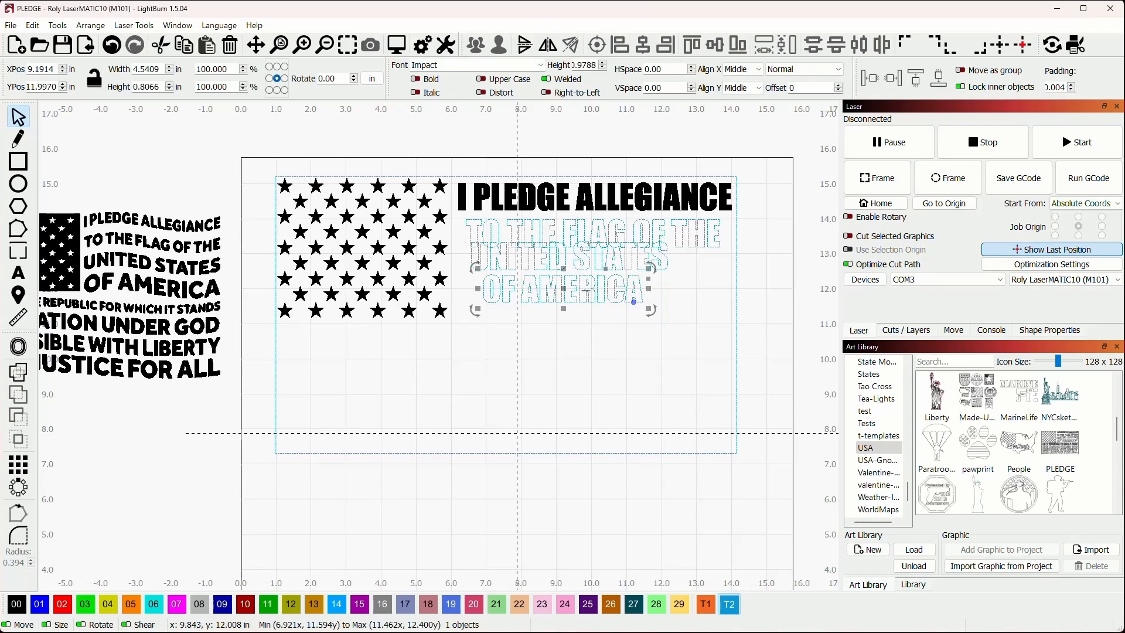
drag(564, 289, 580, 316)
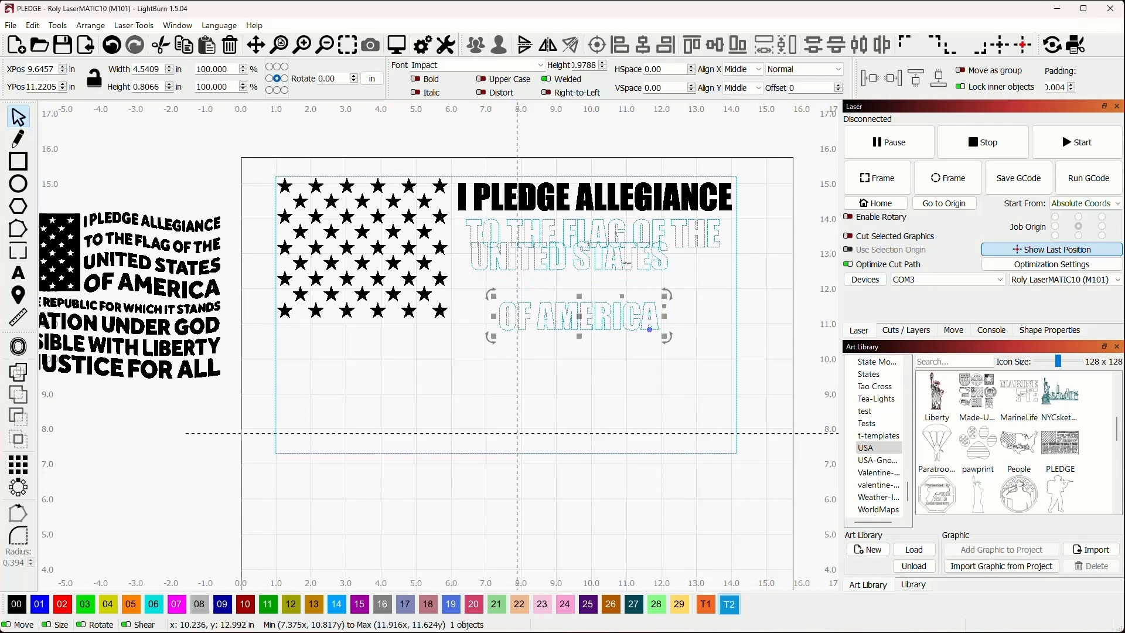
drag(572, 264, 591, 288)
- Distribute the four text lines horizontally on centers and space them evenly in the vertical direction
drag(681, 354, 576, 250)
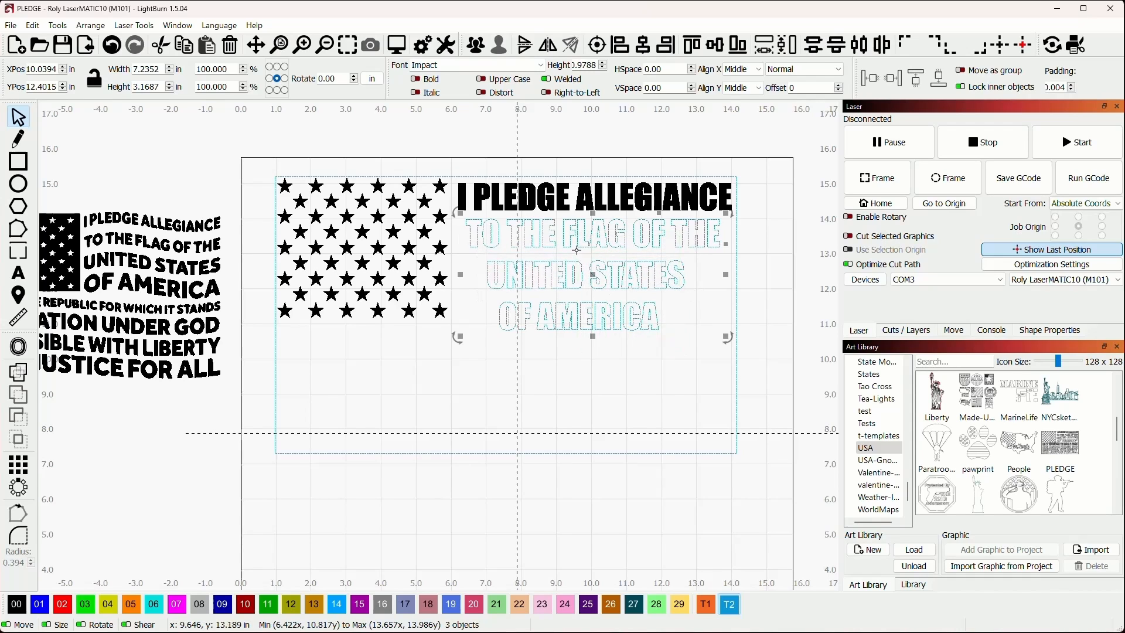
drag(682, 358, 590, 199)
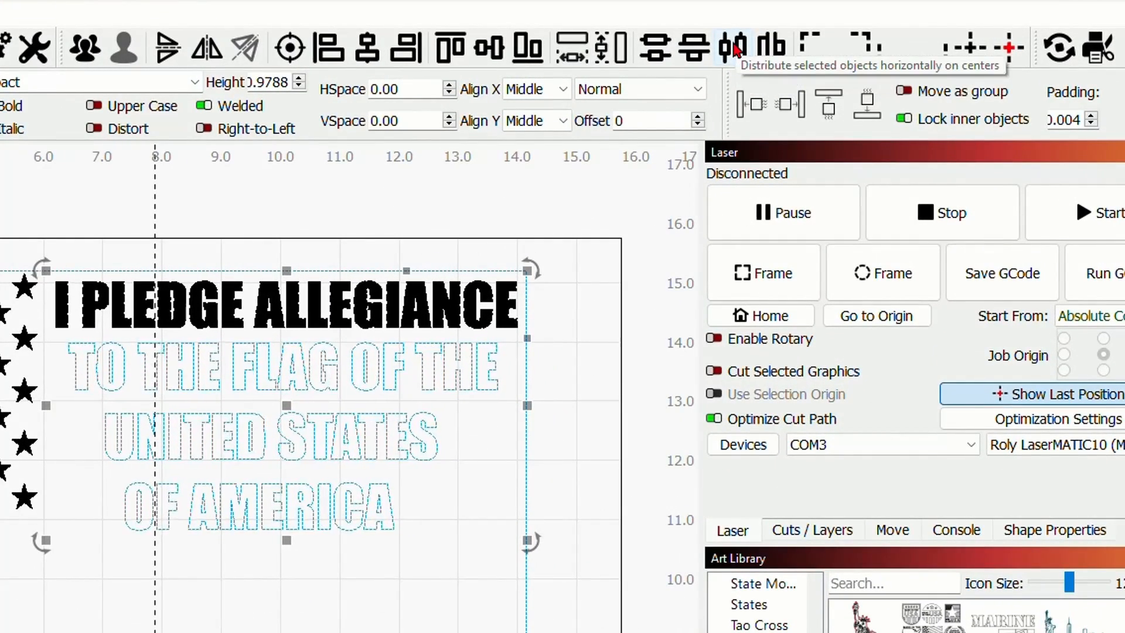
click(735, 50)
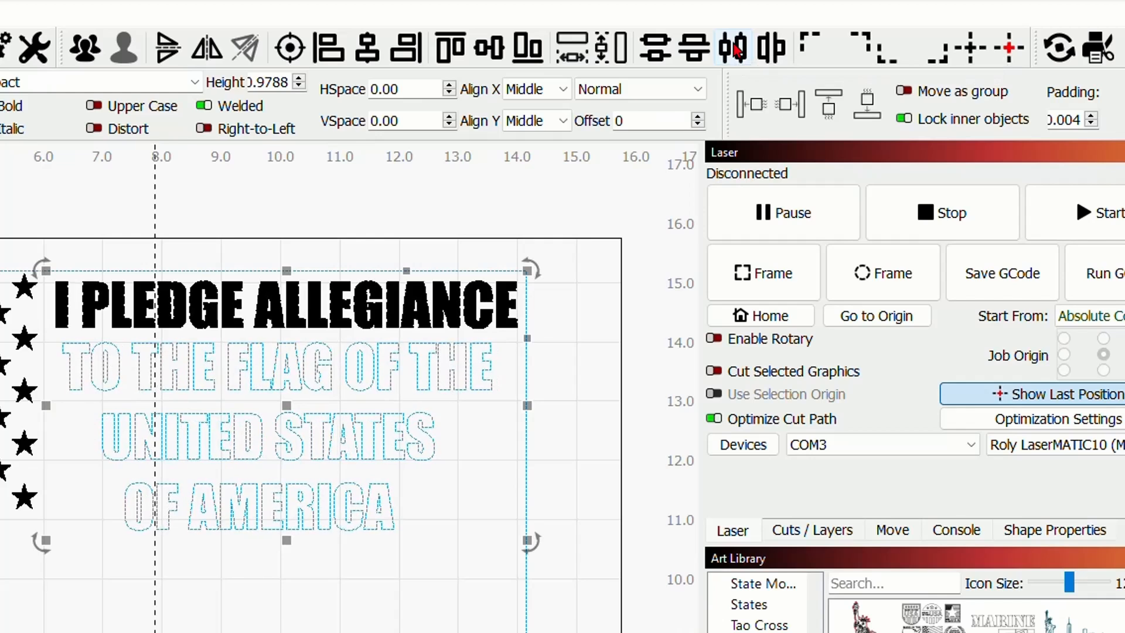
click(660, 51)
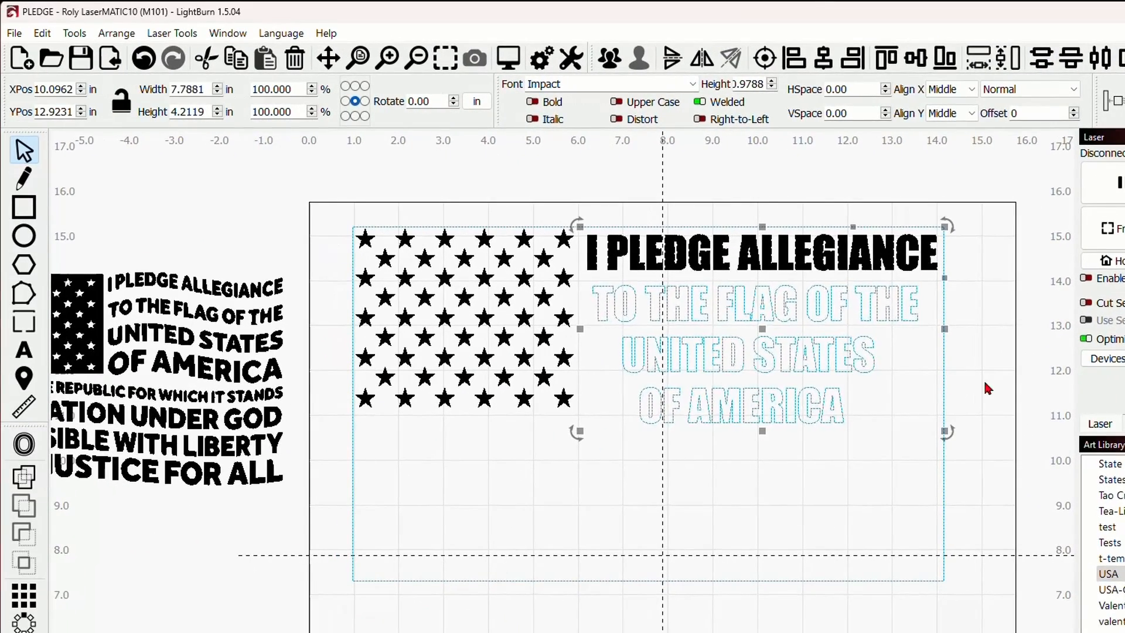
click(1006, 349)
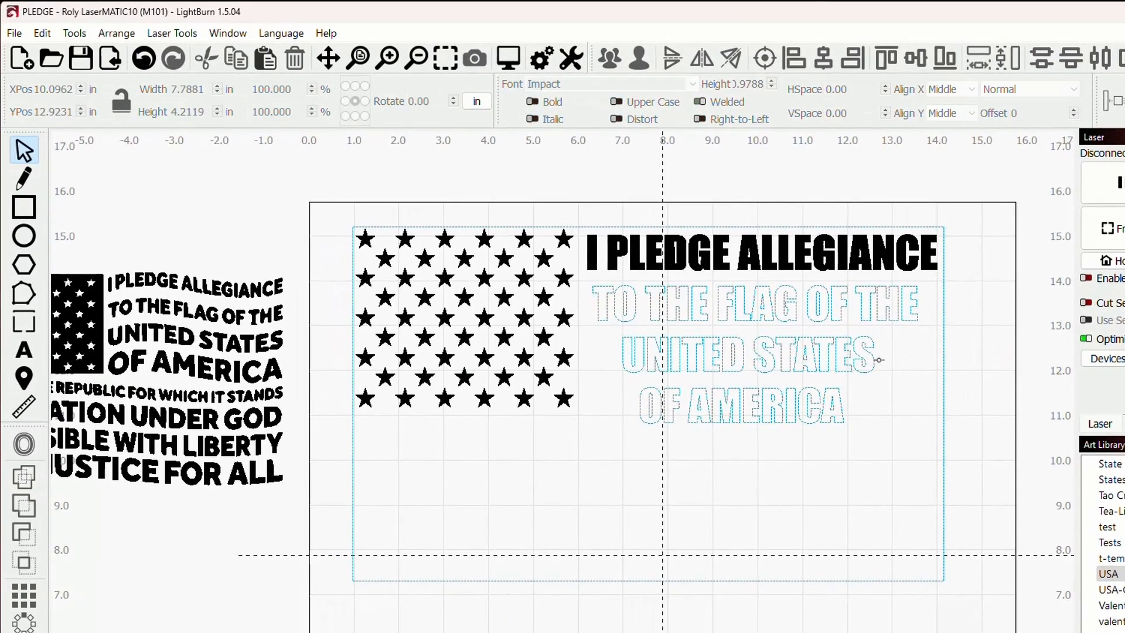
- Stretch the text line "TO THE FLAG OF THE" to about 8.17 in wide and "UNITED STATES" to about 8.00 in wide
click(883, 321)
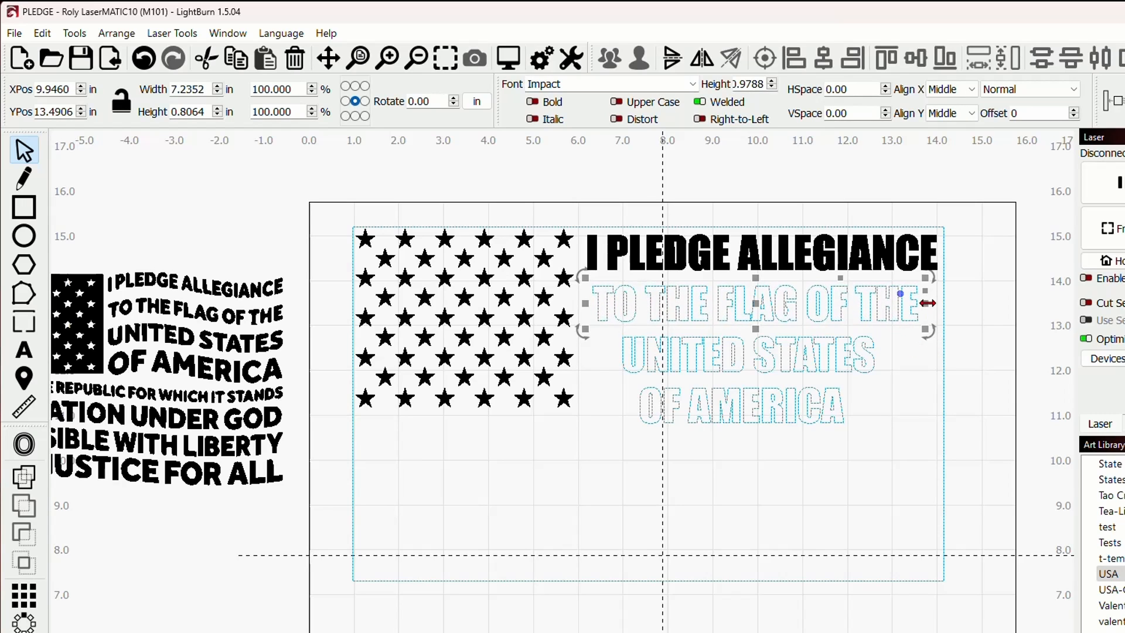
drag(928, 303, 948, 303)
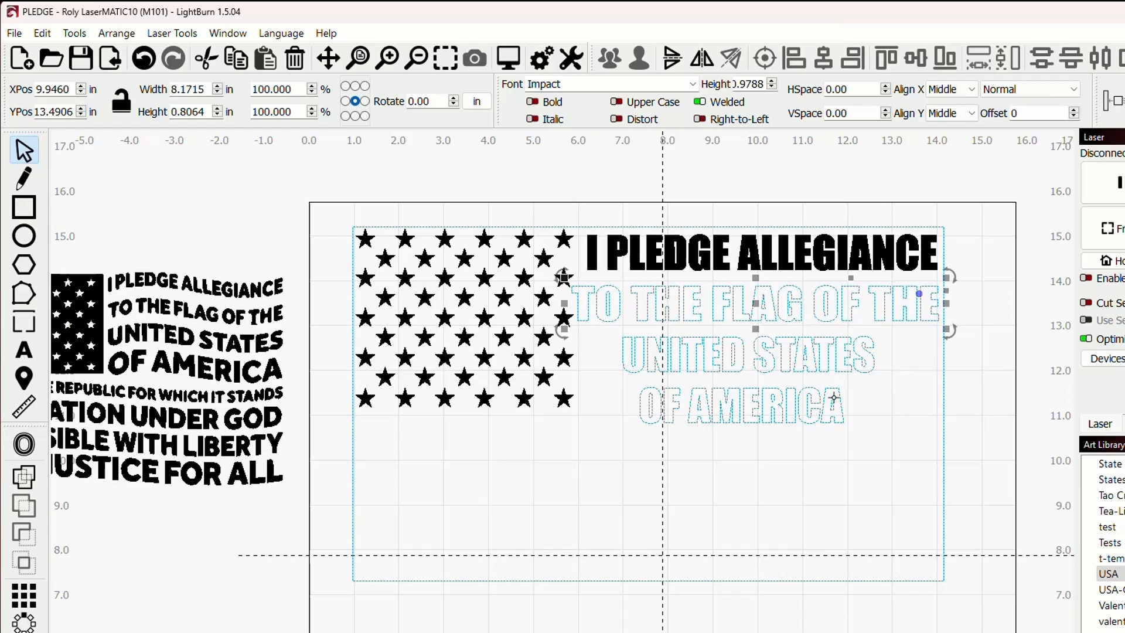
click(863, 368)
drag(882, 355, 944, 355)
drag(618, 355, 575, 358)
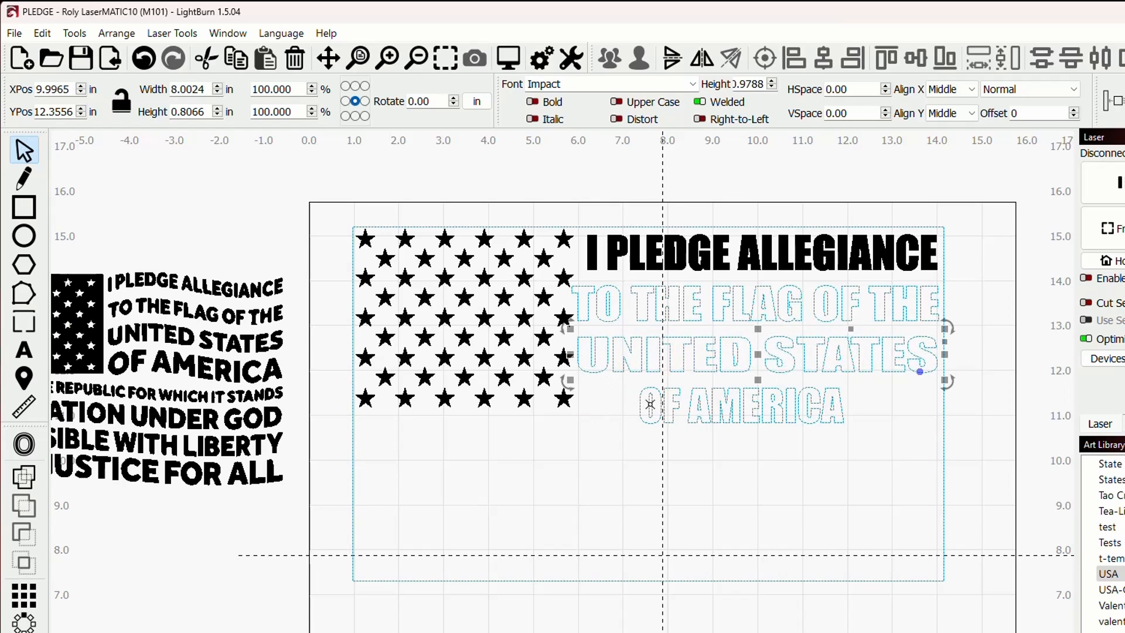
- Adjust "TO THE FLAG OF THE" to about 7.99 in wide and "I PLEDGE ALLEGIANCE" to about 7.94 in wide, matching their left edges
click(646, 300)
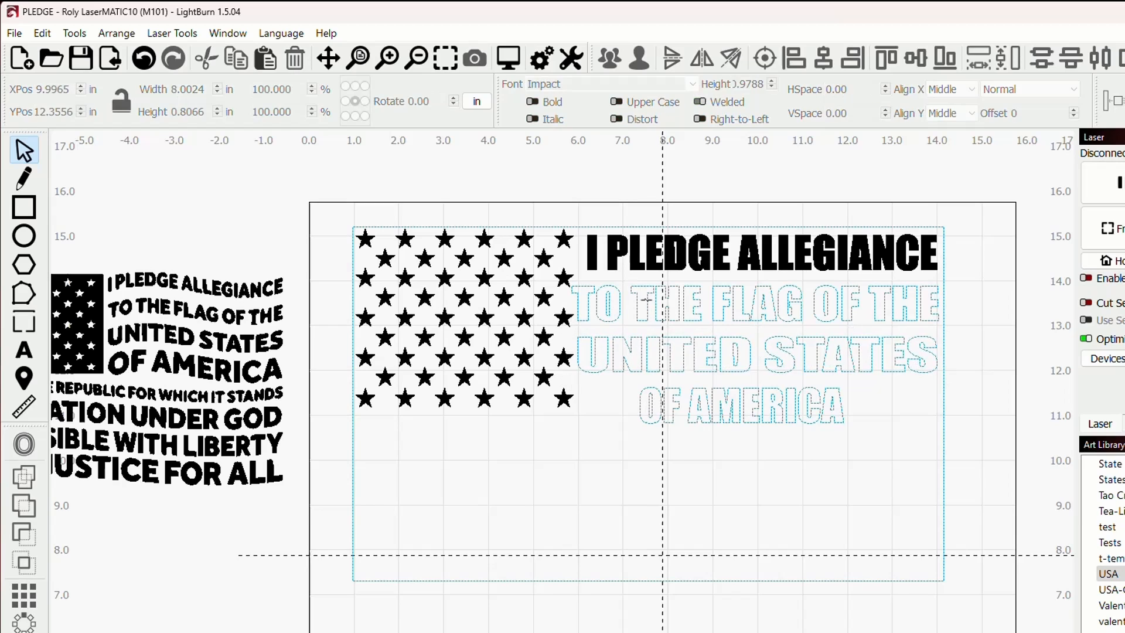
drag(702, 317, 694, 311)
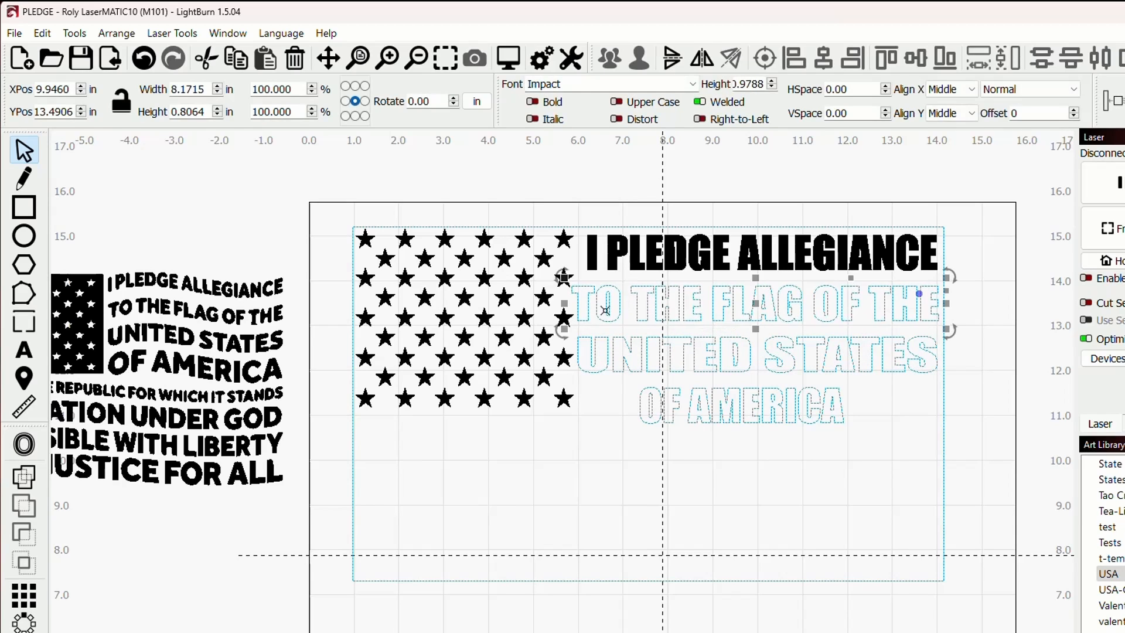
drag(566, 304, 574, 304)
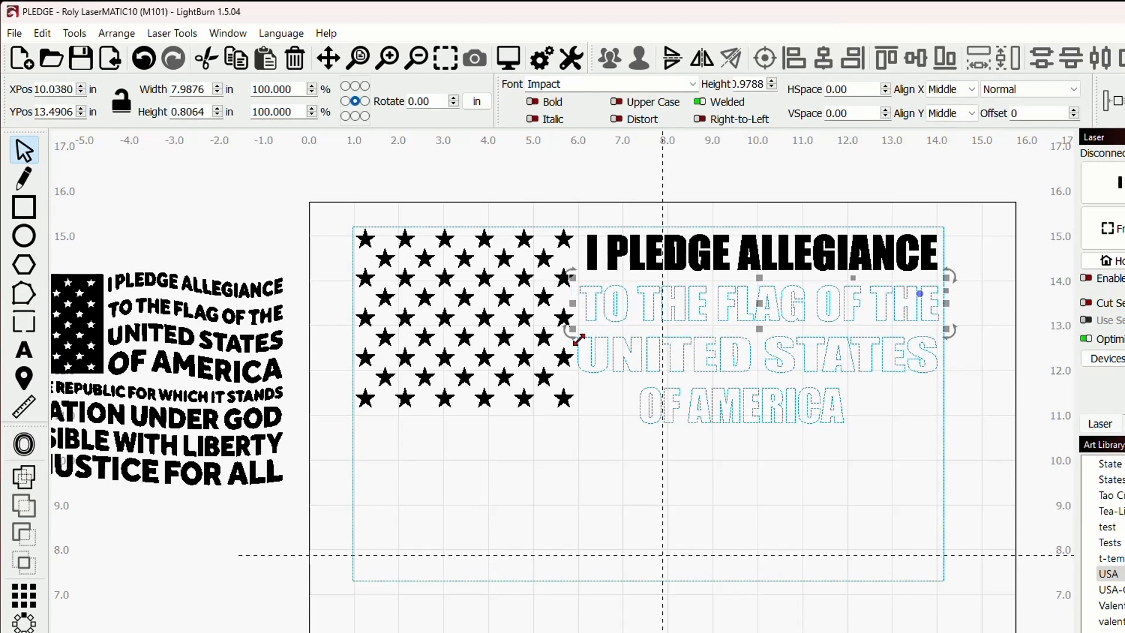
click(685, 258)
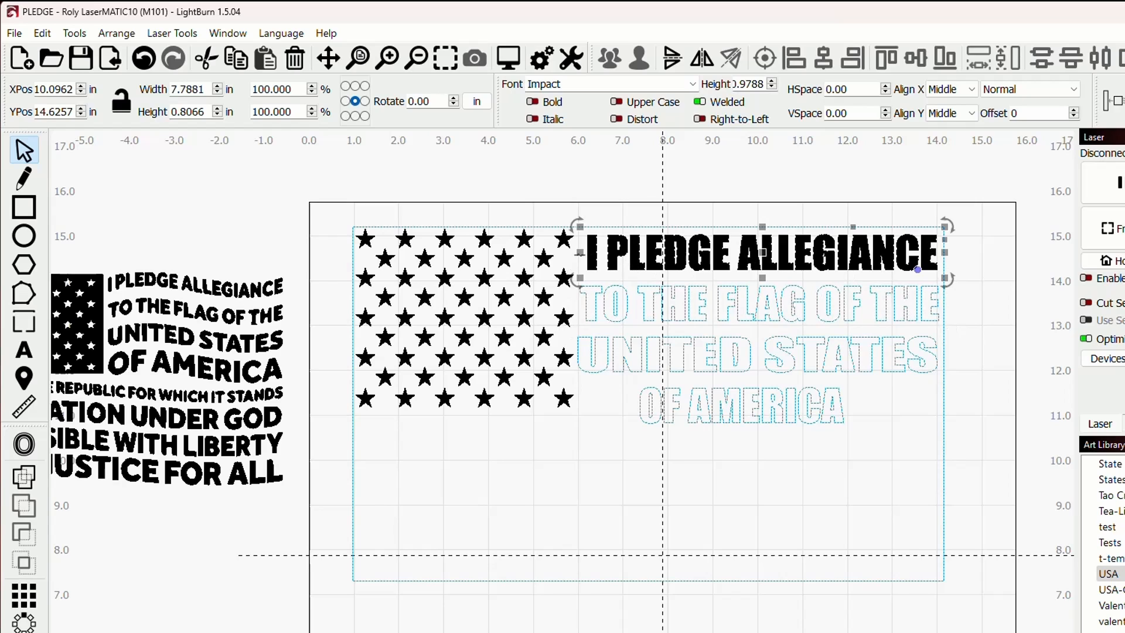
drag(580, 252, 573, 256)
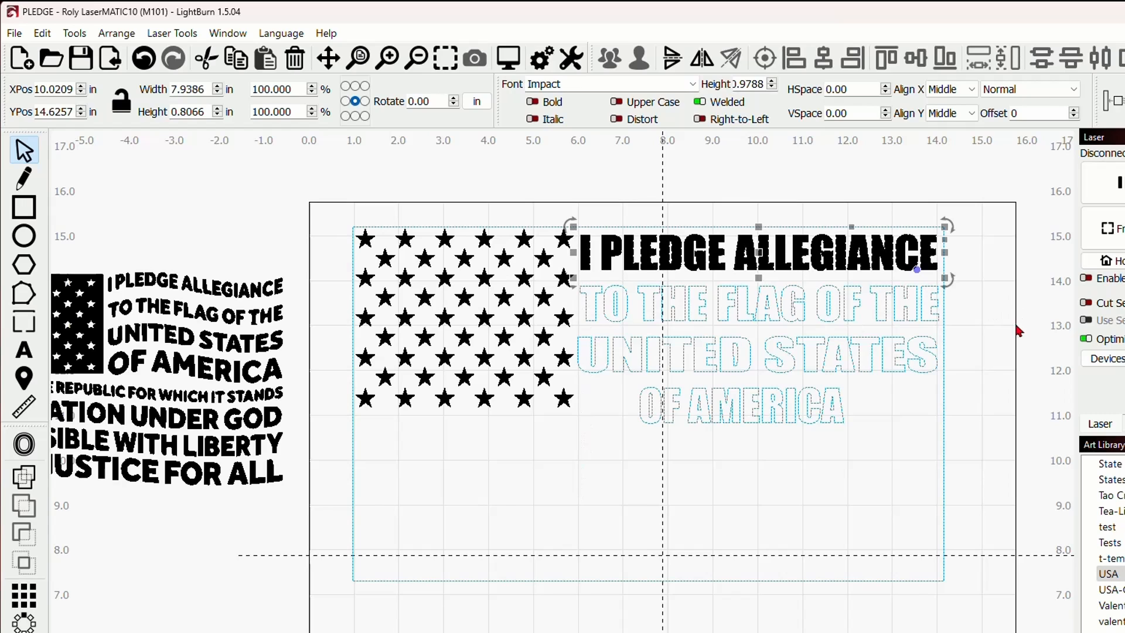
- Stretch the text line "OF AMERICA" to about 8.02 in wide, matching the lines above it
drag(882, 447, 942, 403)
drag(628, 406, 567, 405)
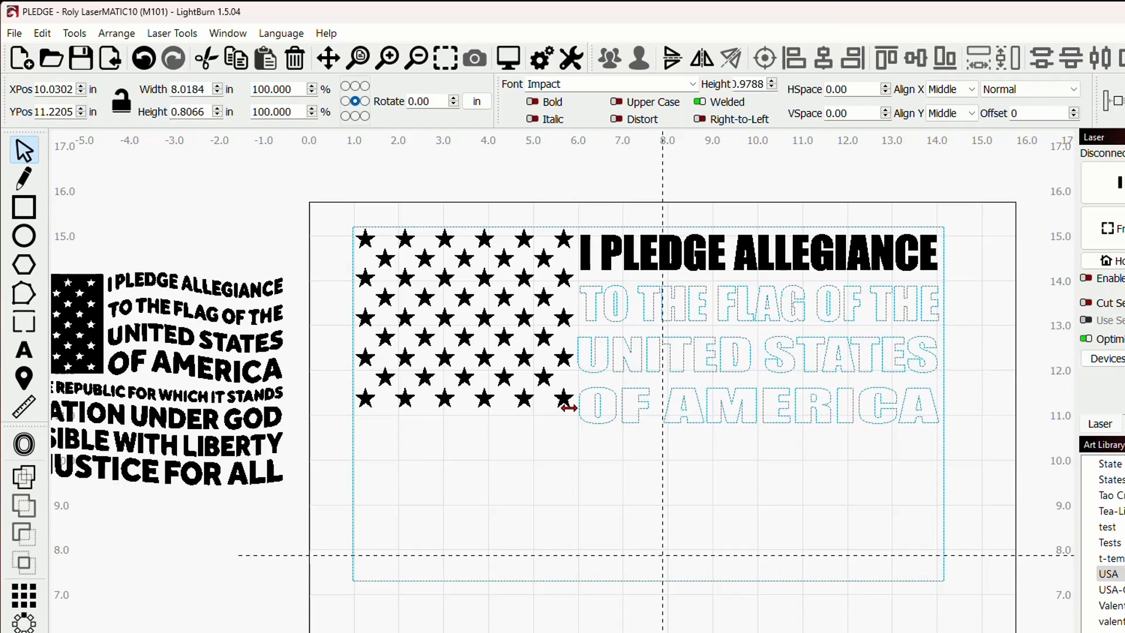
click(701, 456)
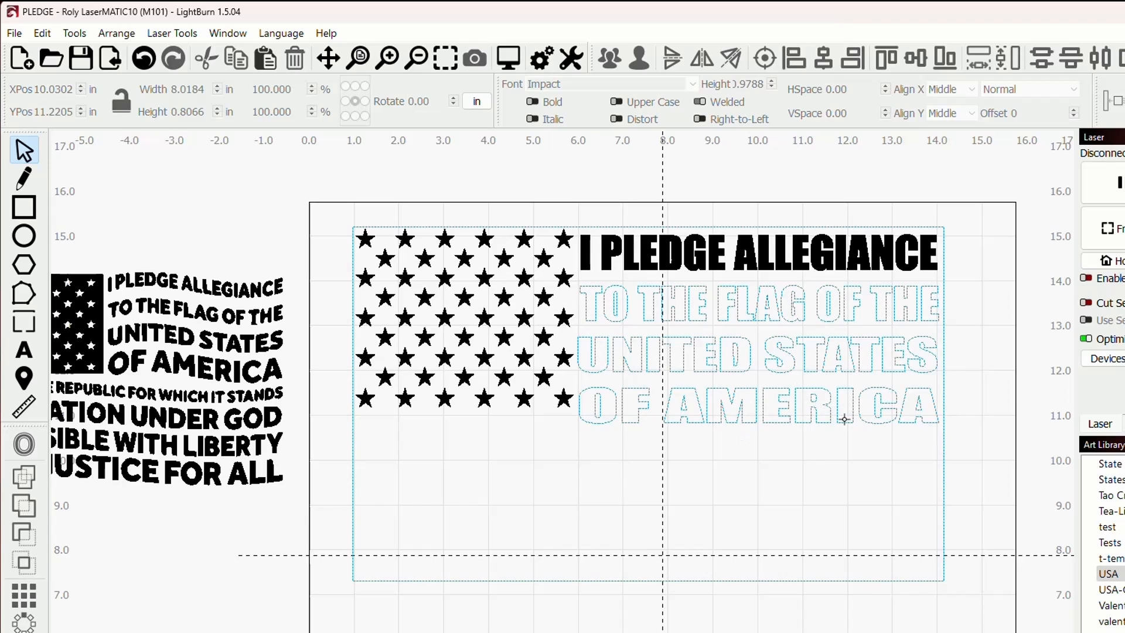
- Resize all four text lines together to about 8.04 by 4.01 in, between the stars and the guide rectangle's right edge
drag(847, 410, 767, 251)
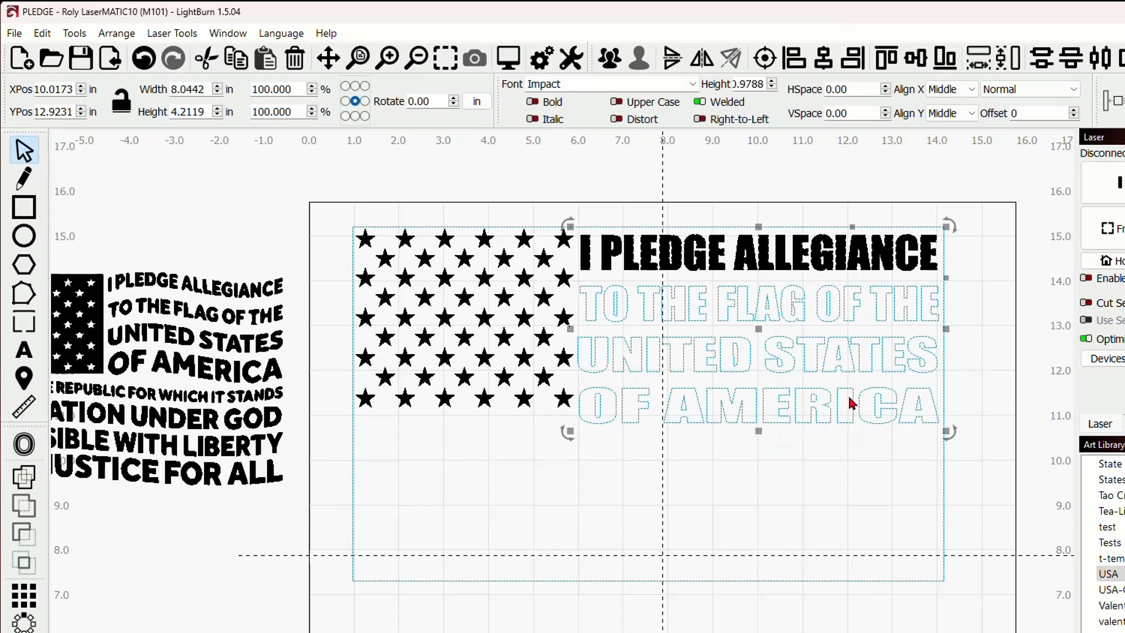
drag(943, 432, 940, 428)
drag(756, 321, 756, 318)
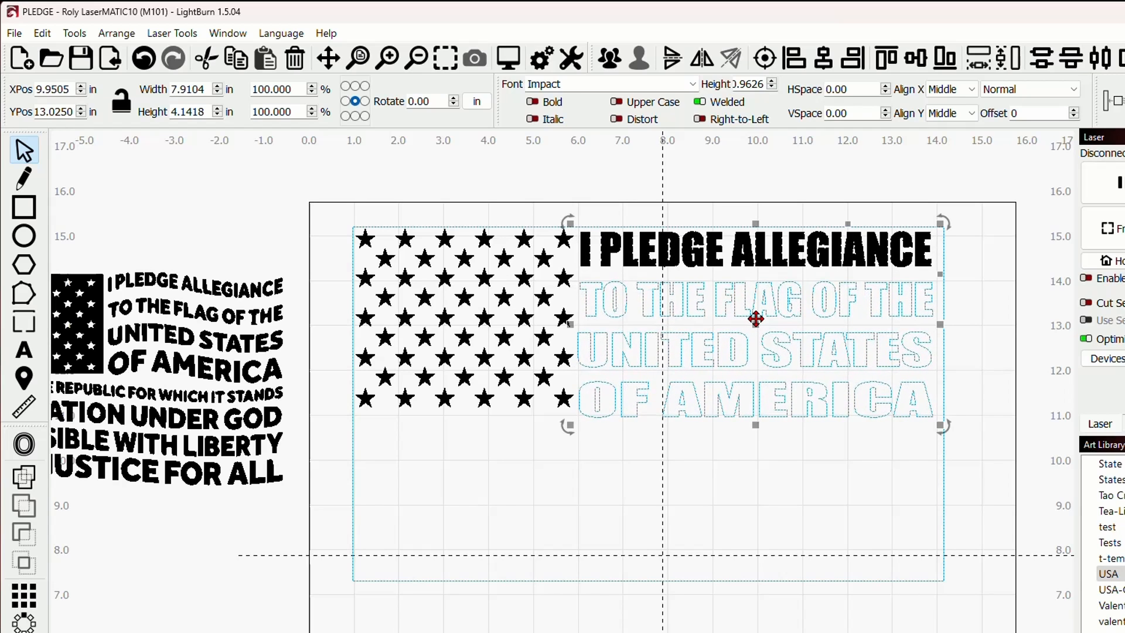
drag(940, 424, 926, 409)
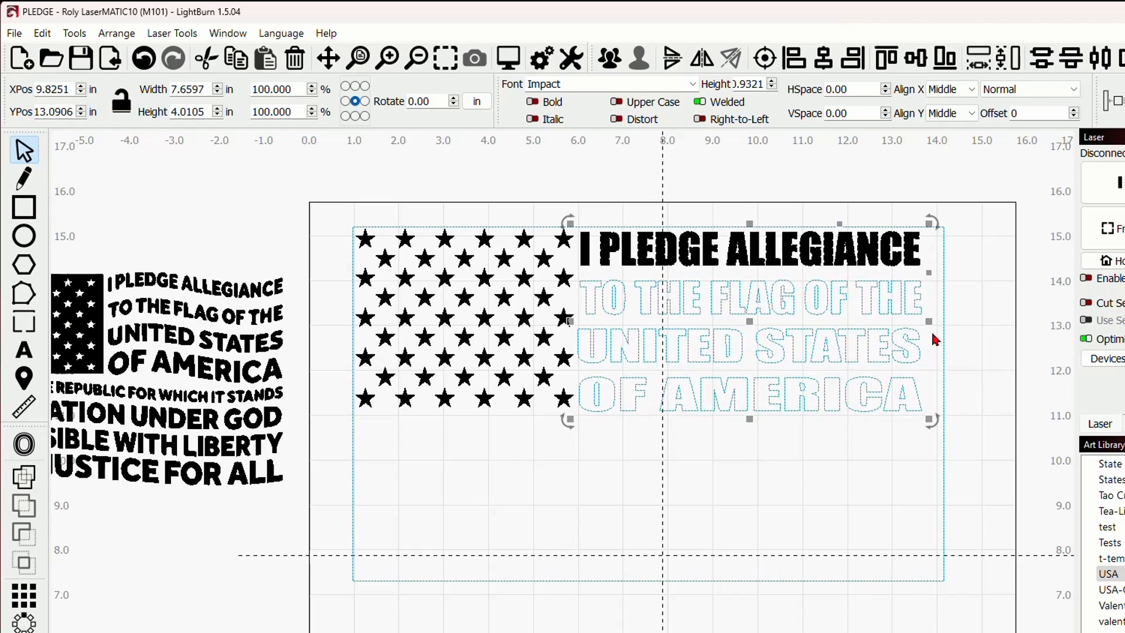
drag(927, 322, 946, 322)
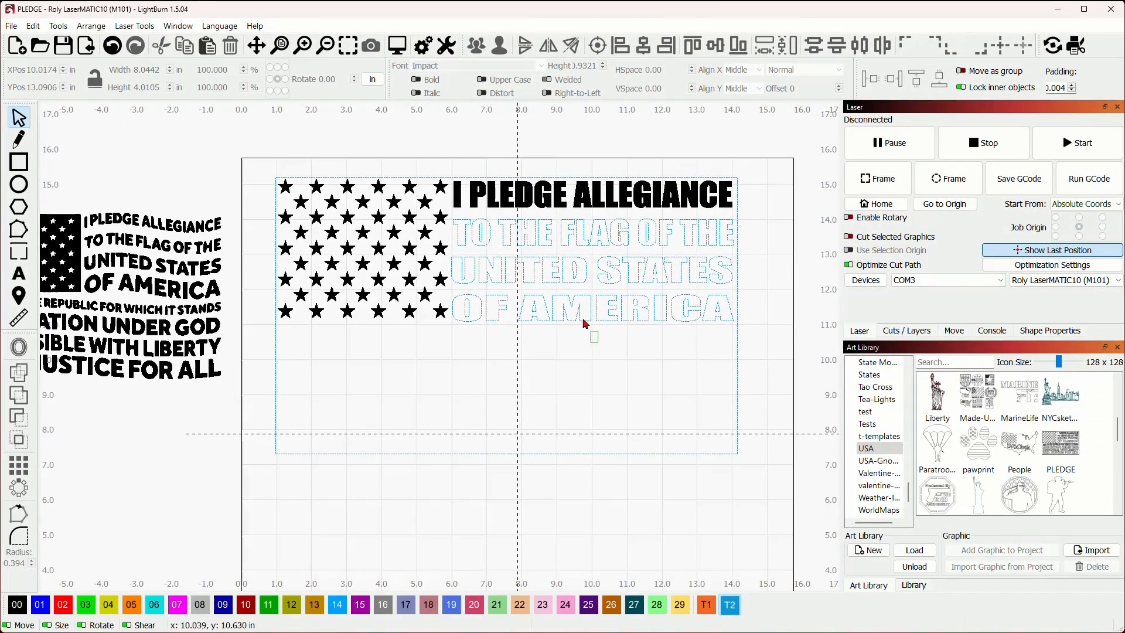
- Assign the three text lines below "I PLEDGE ALLEGIANCE" to layer 00
drag(583, 319, 551, 231)
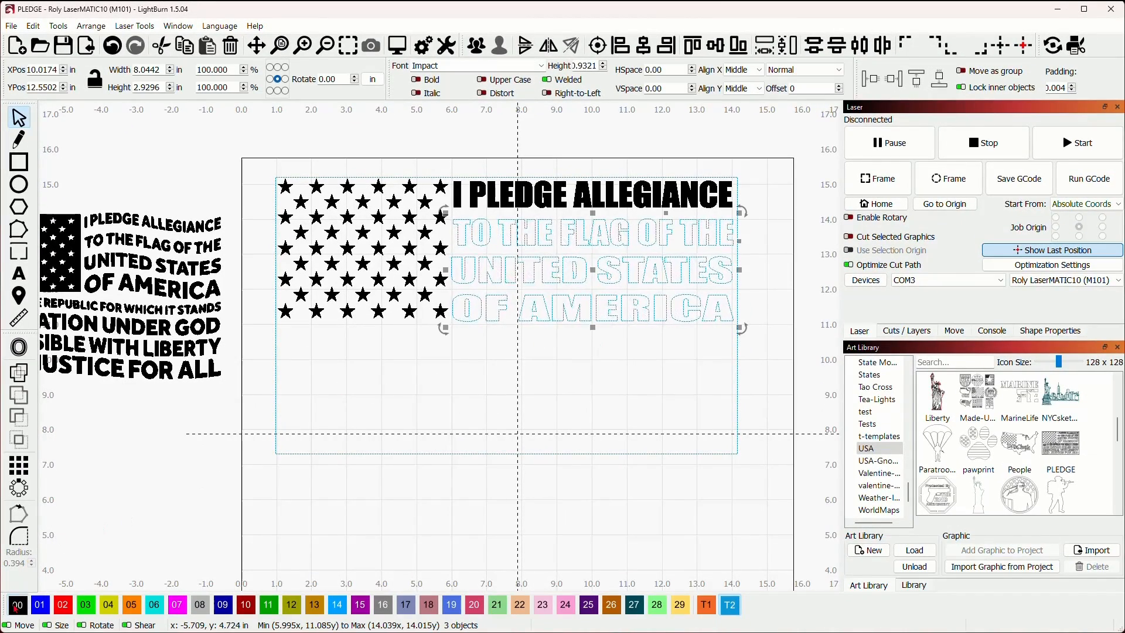
click(17, 604)
click(575, 370)
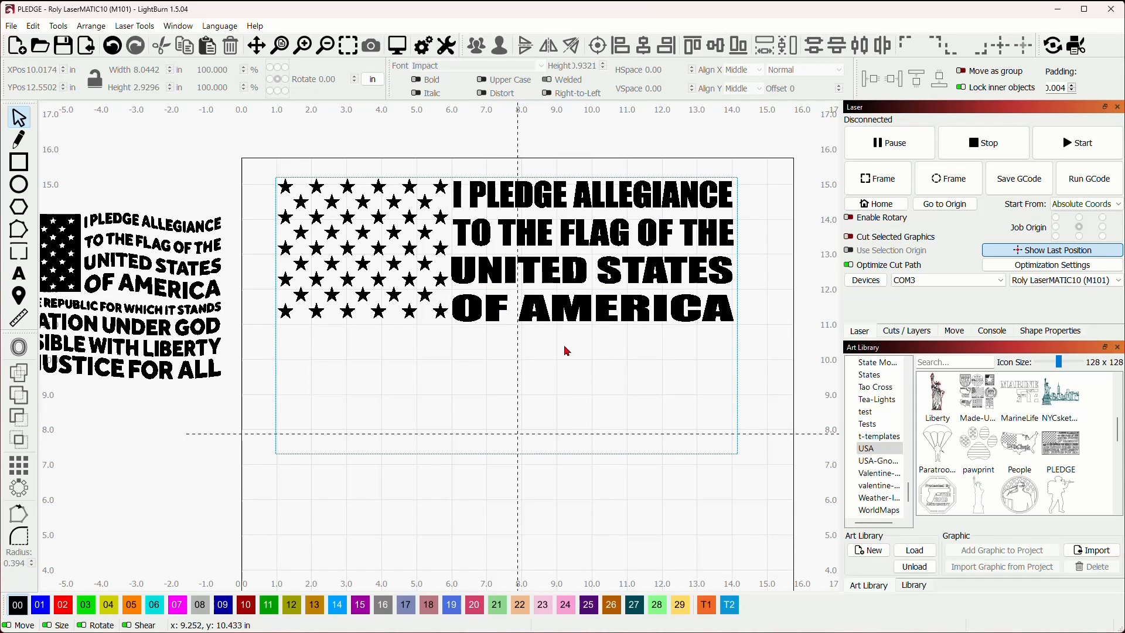
- Apply a 16-point Deform to "I PLEDGE ALLEGIANCE" and raise all four points at its left end to curve the line's start upward
drag(565, 351, 557, 385)
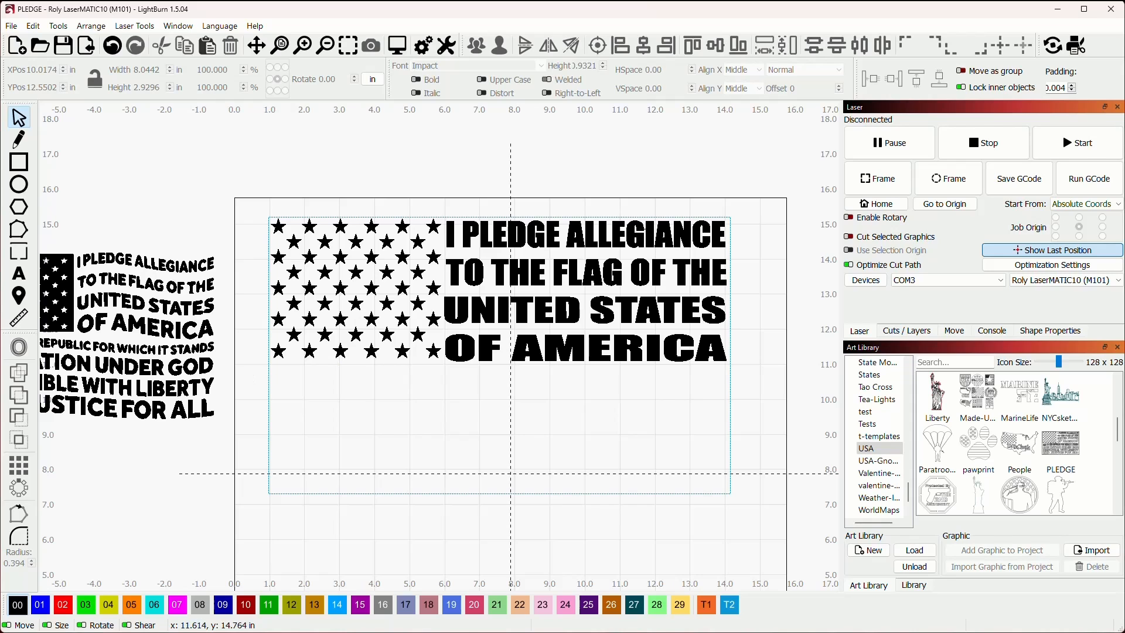
click(628, 233)
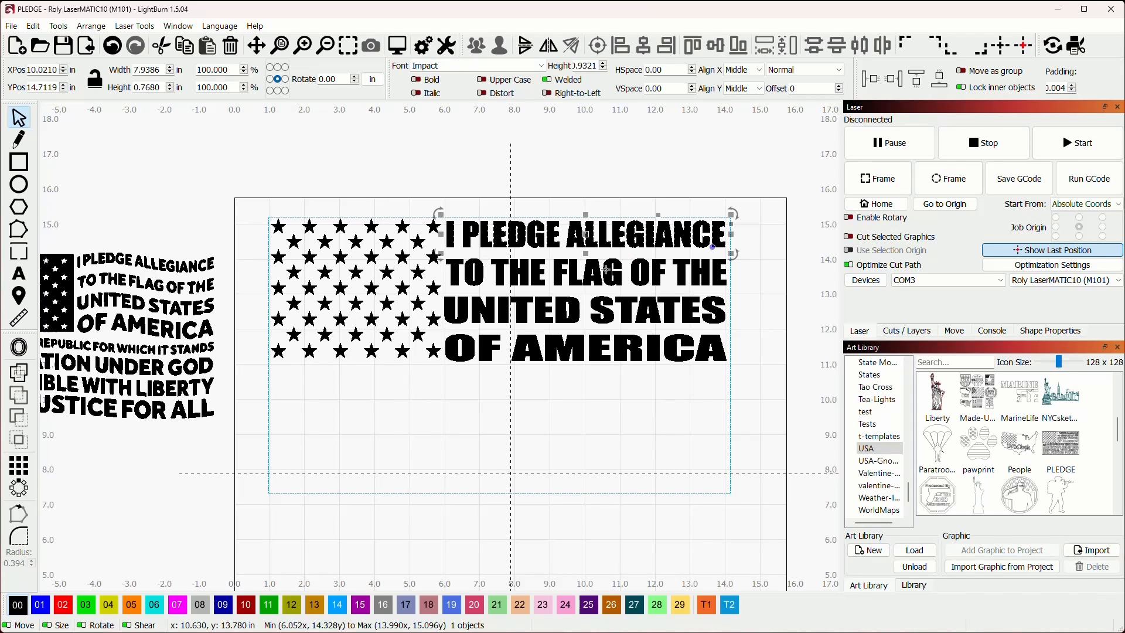
scroll(606, 270, up, 4)
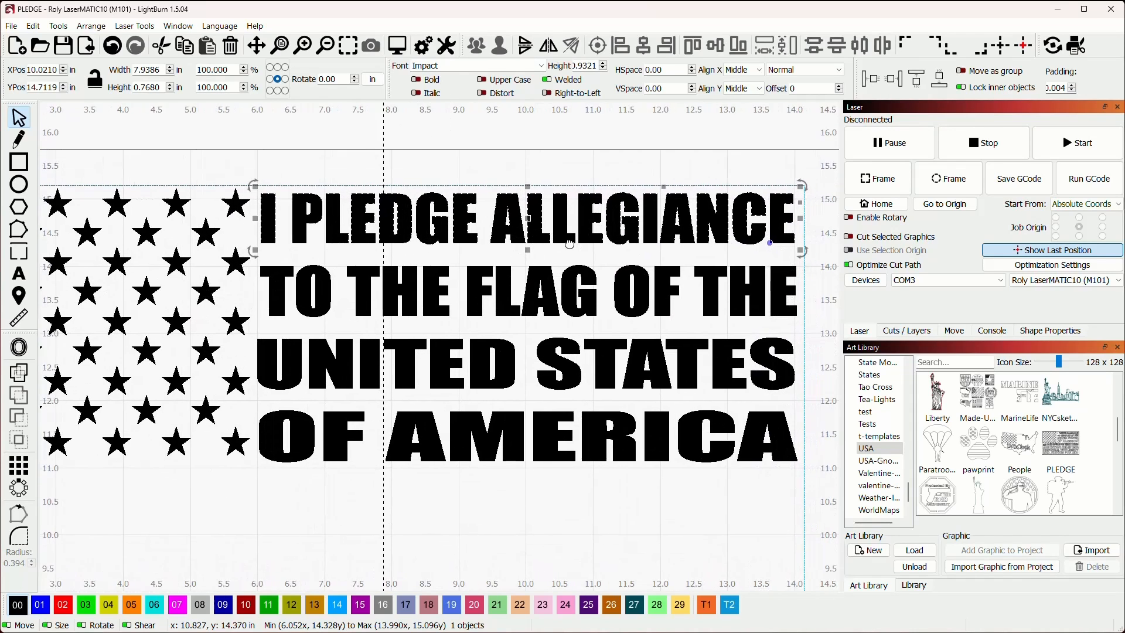
drag(570, 244, 558, 240)
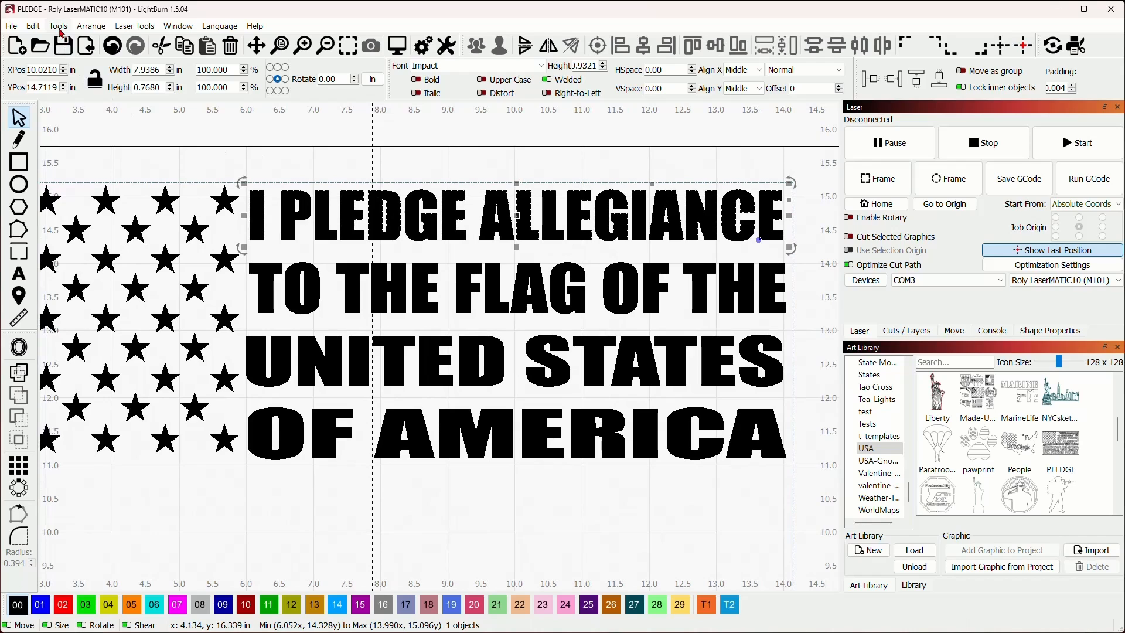
click(59, 26)
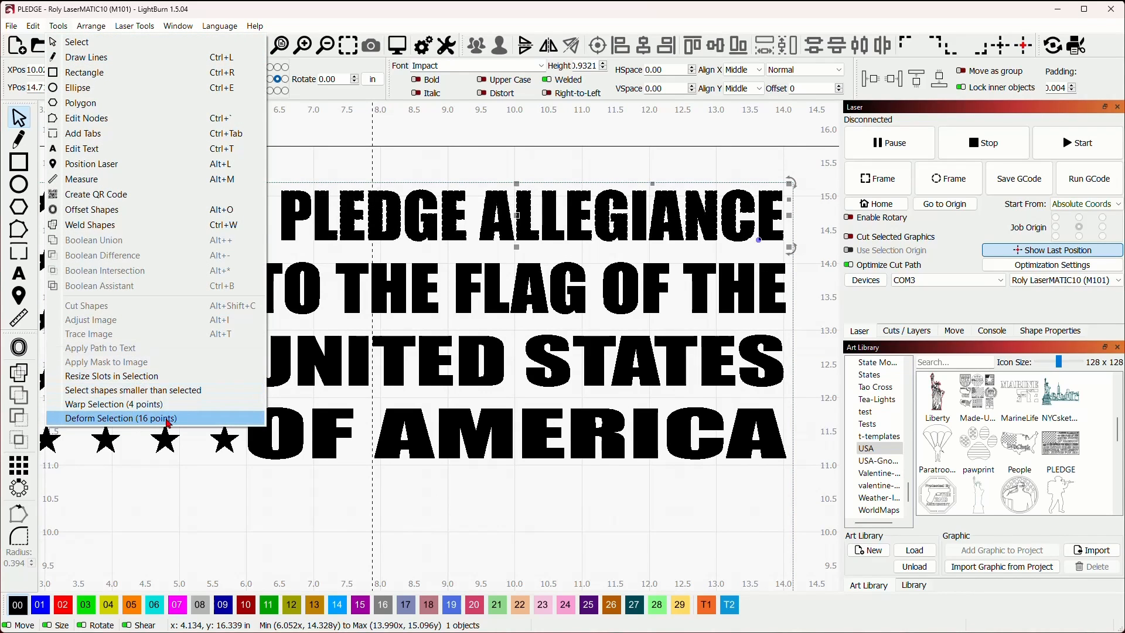
click(169, 419)
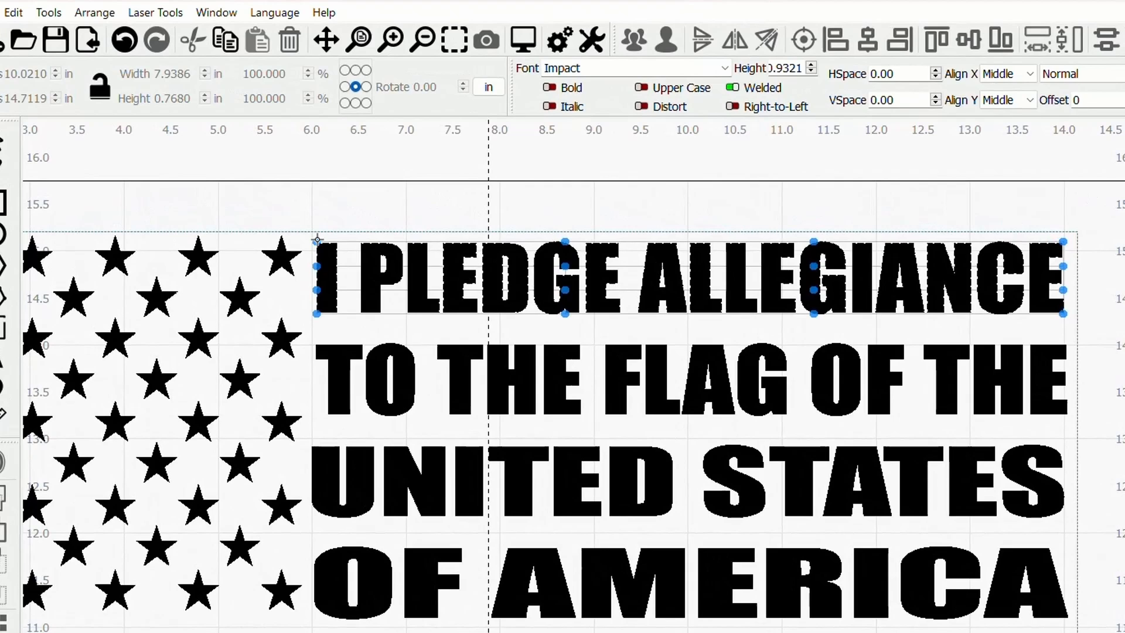
drag(317, 240, 314, 190)
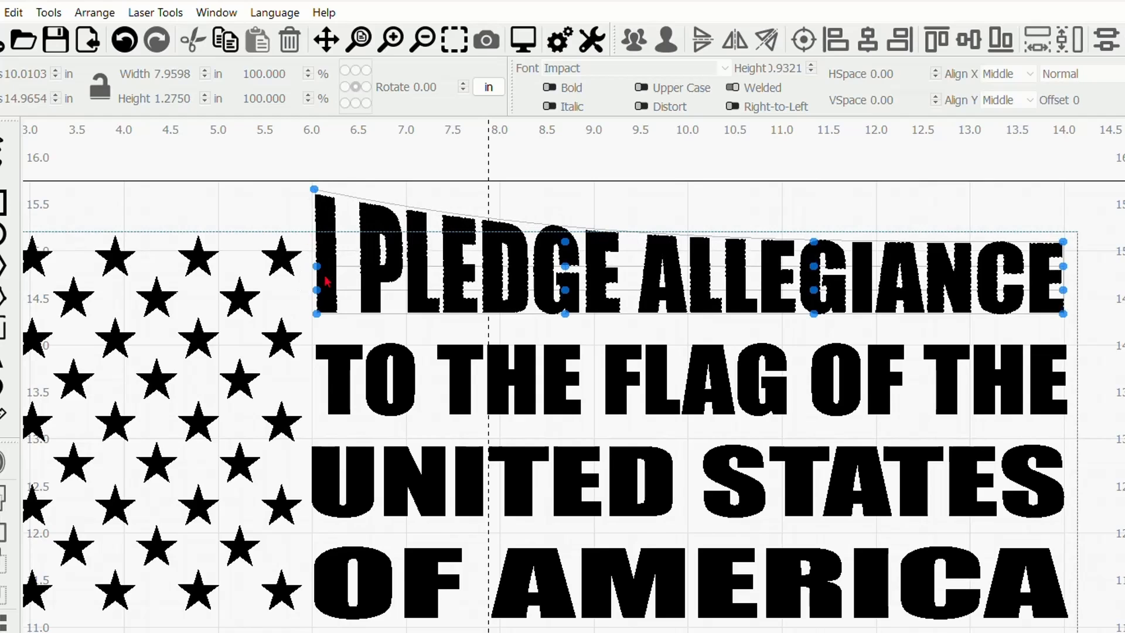
drag(317, 265, 315, 227)
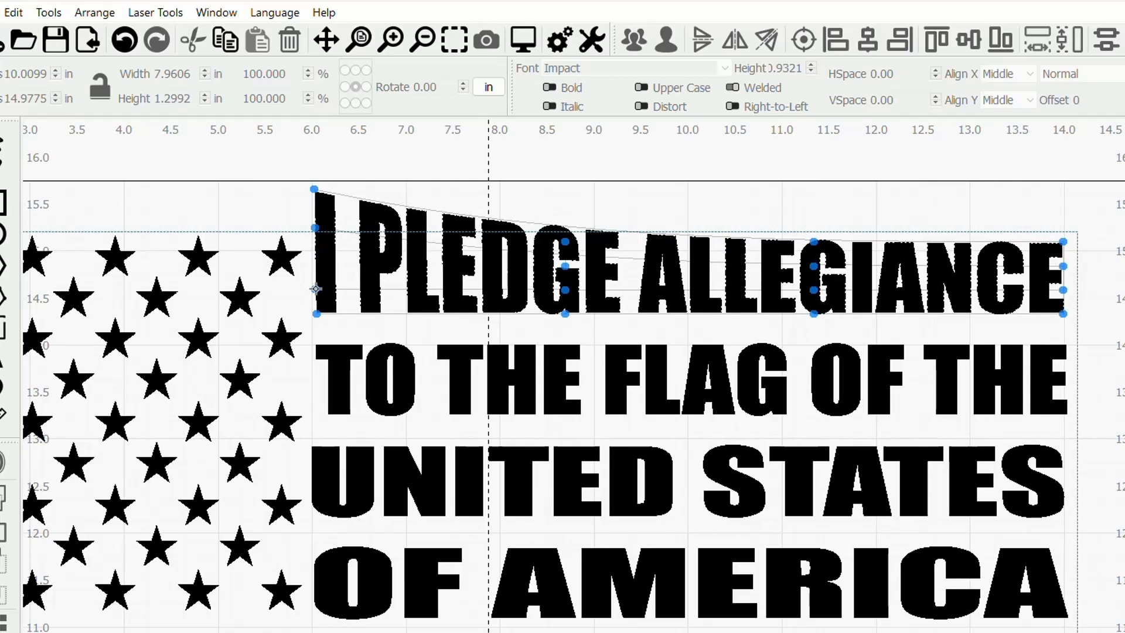
drag(314, 291, 314, 255)
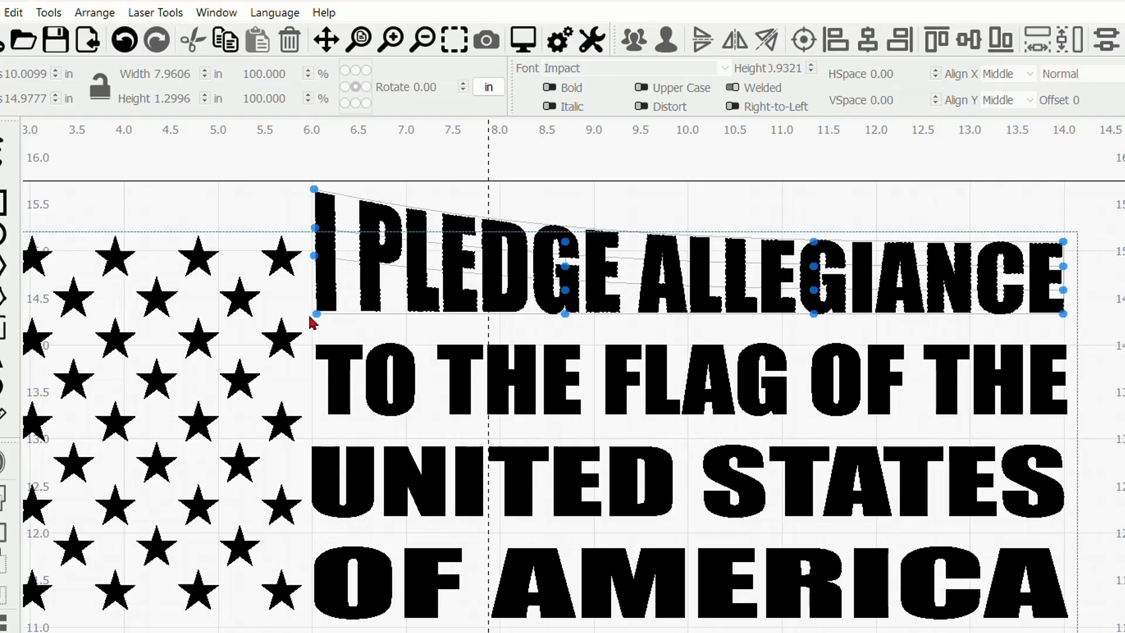
drag(316, 314, 317, 288)
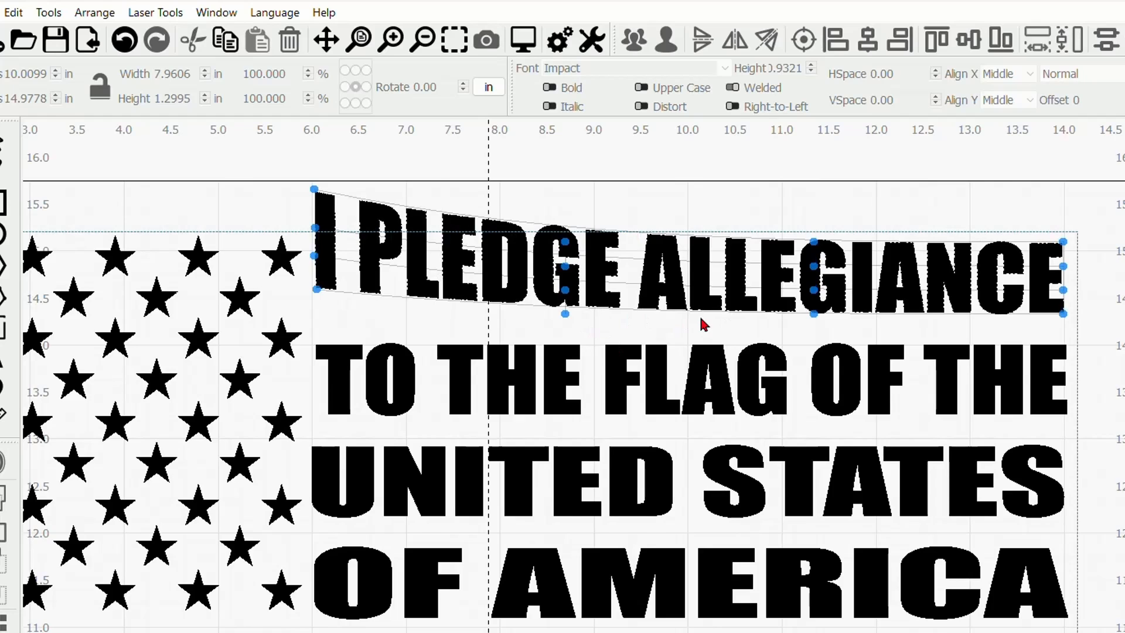
- Raise the four deform points in the third column, at the G of "ALLEGIANCE", to arch that part of the line upward
drag(698, 315, 500, 357)
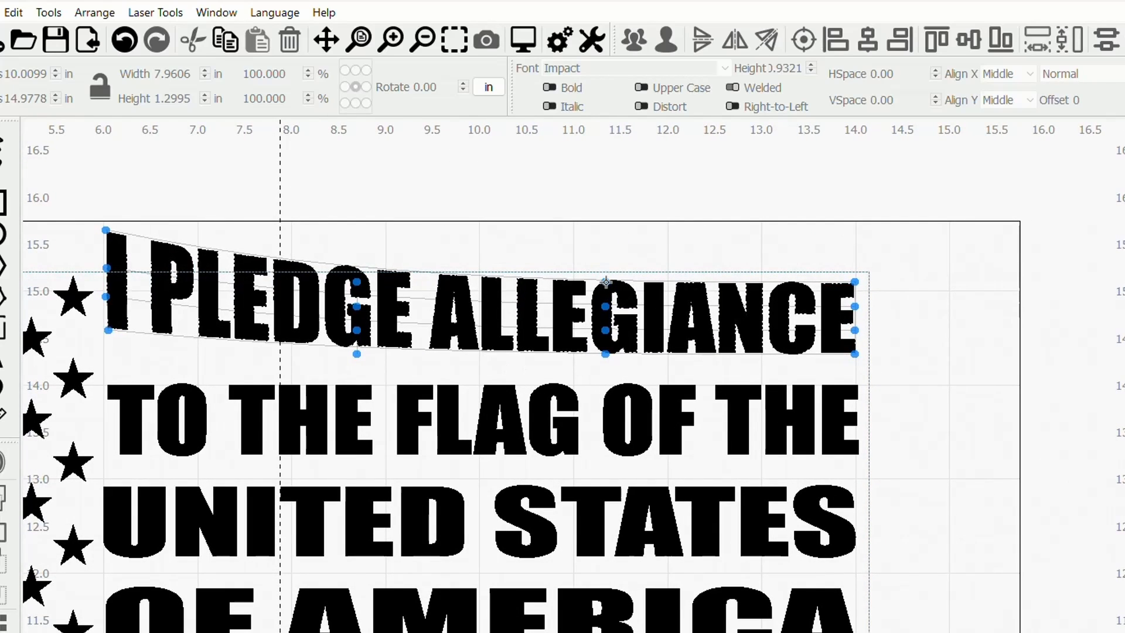
drag(605, 283, 606, 229)
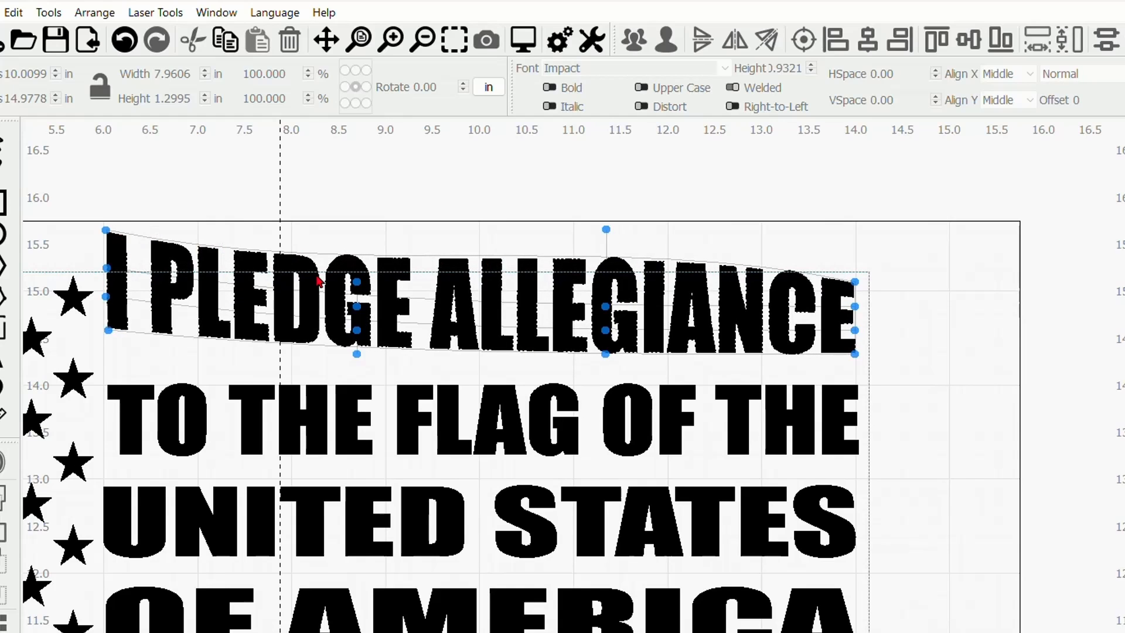
drag(607, 306, 607, 260)
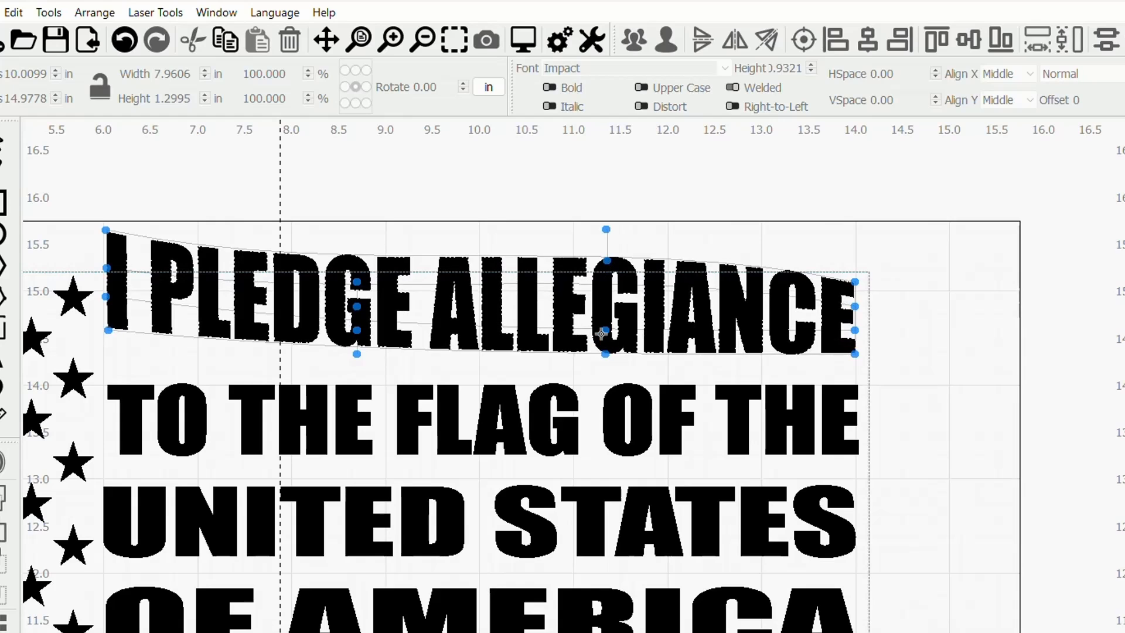
drag(605, 330, 606, 291)
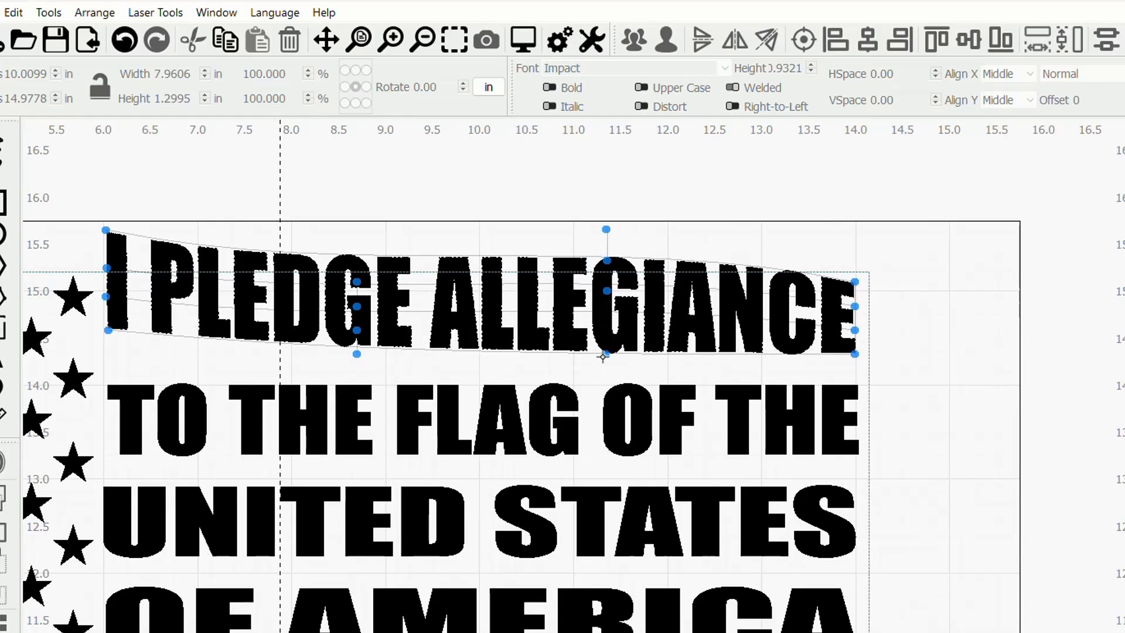
drag(606, 354, 608, 310)
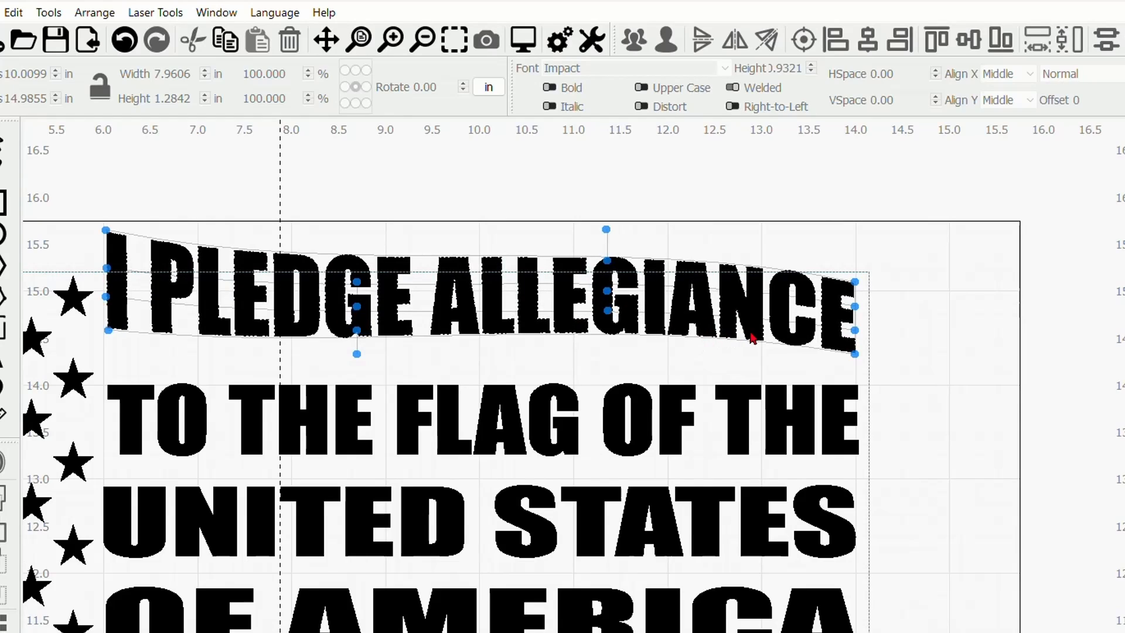
- Raise the four deform points at the right end of "I PLEDGE ALLEGIANCE" to lift the line's end, and finish the deformation
scroll(798, 336, down, 3)
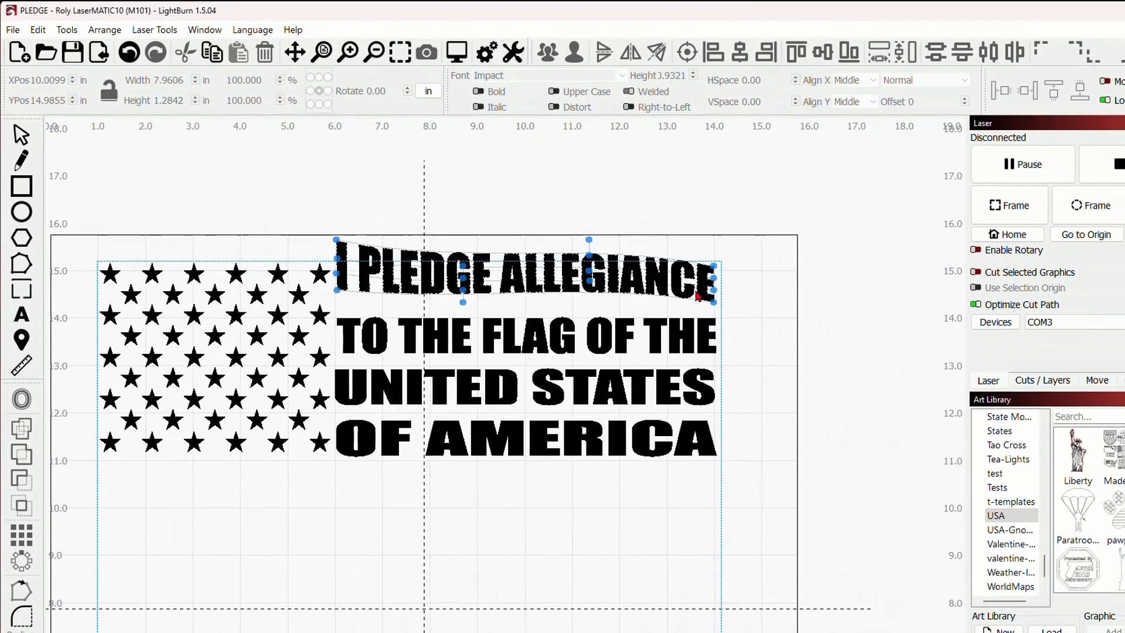
scroll(802, 336, up, 2)
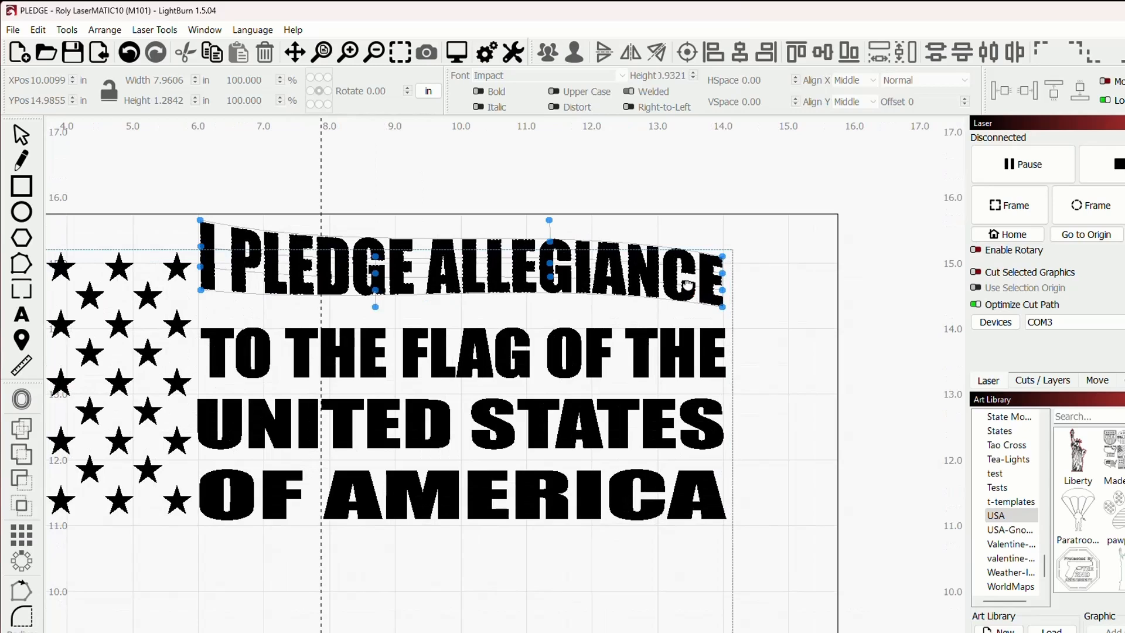
drag(688, 285, 541, 315)
scroll(588, 311, up, 2)
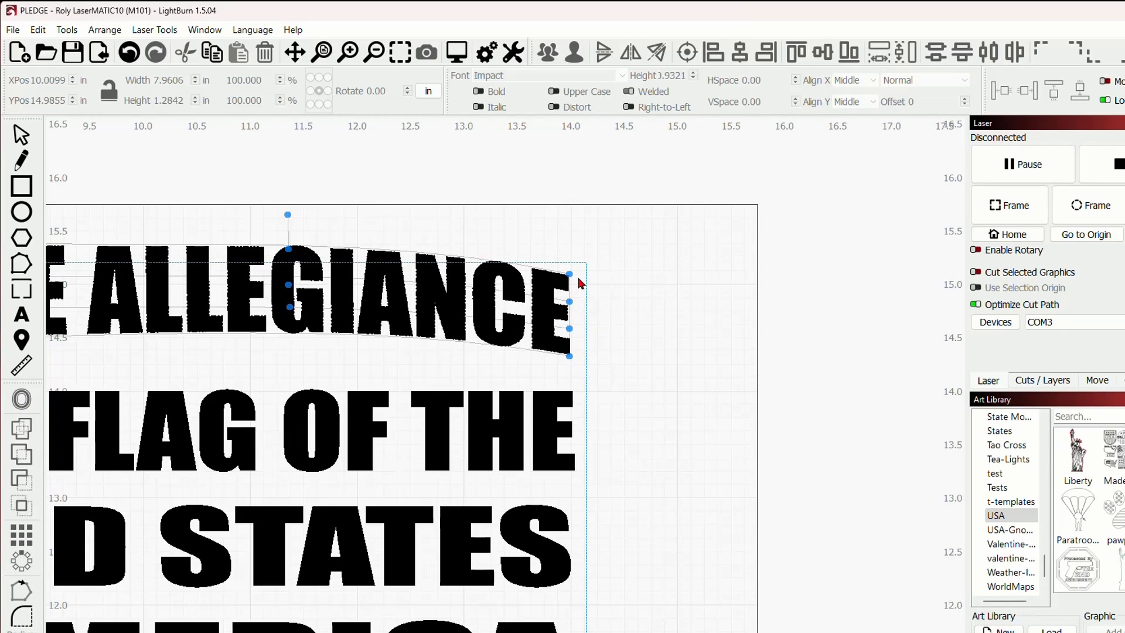
drag(570, 273, 576, 240)
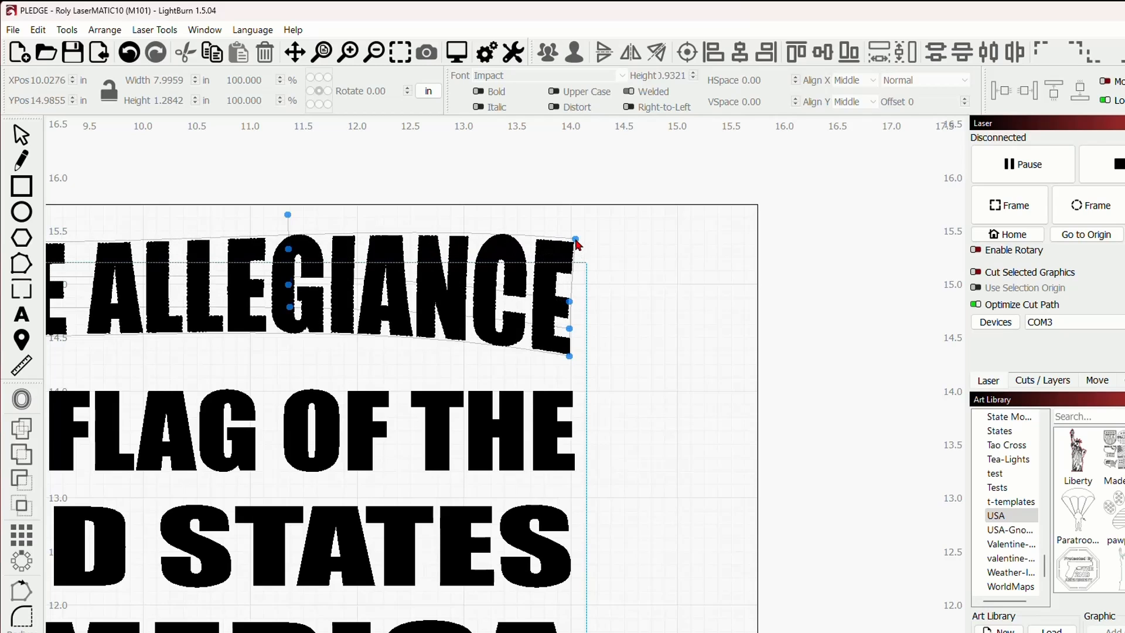
drag(570, 298, 574, 269)
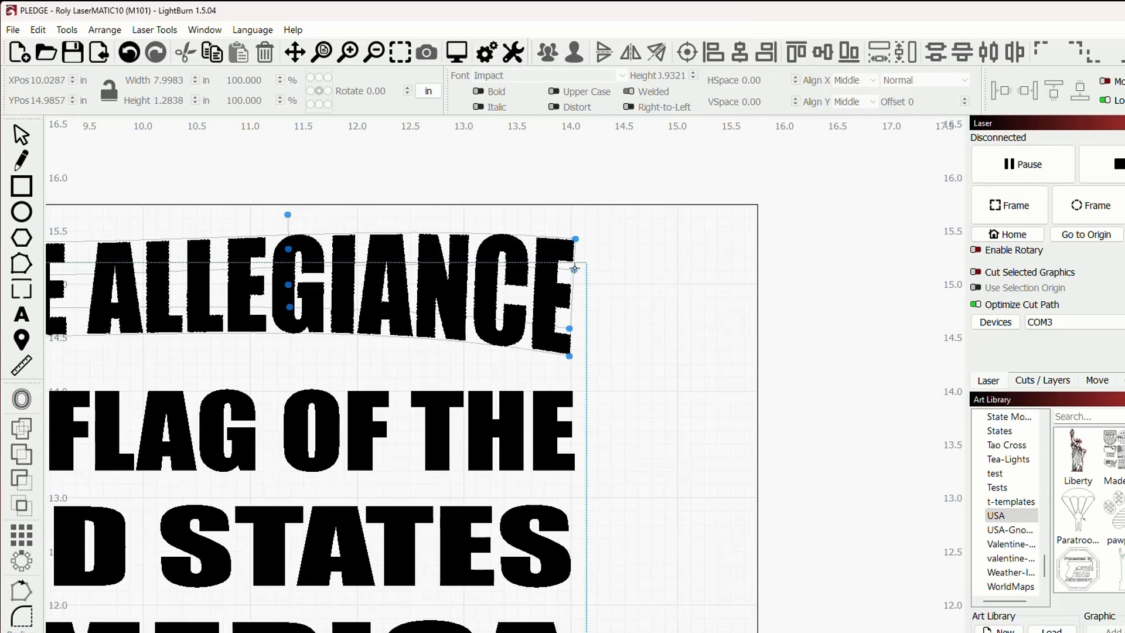
drag(570, 328, 576, 292)
drag(569, 355, 575, 321)
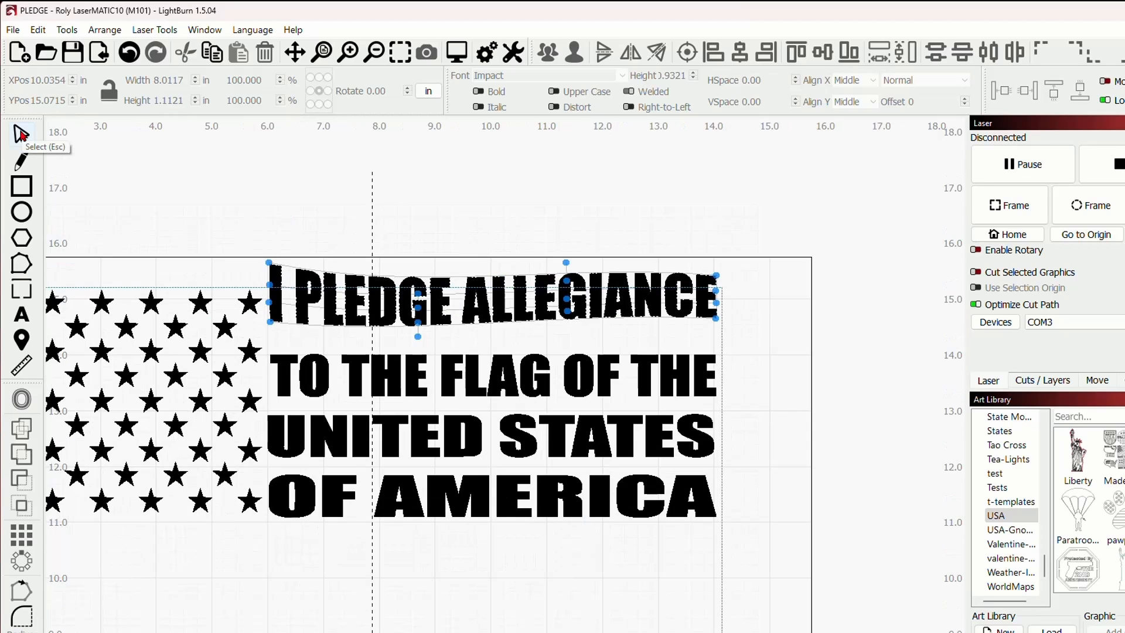
click(21, 133)
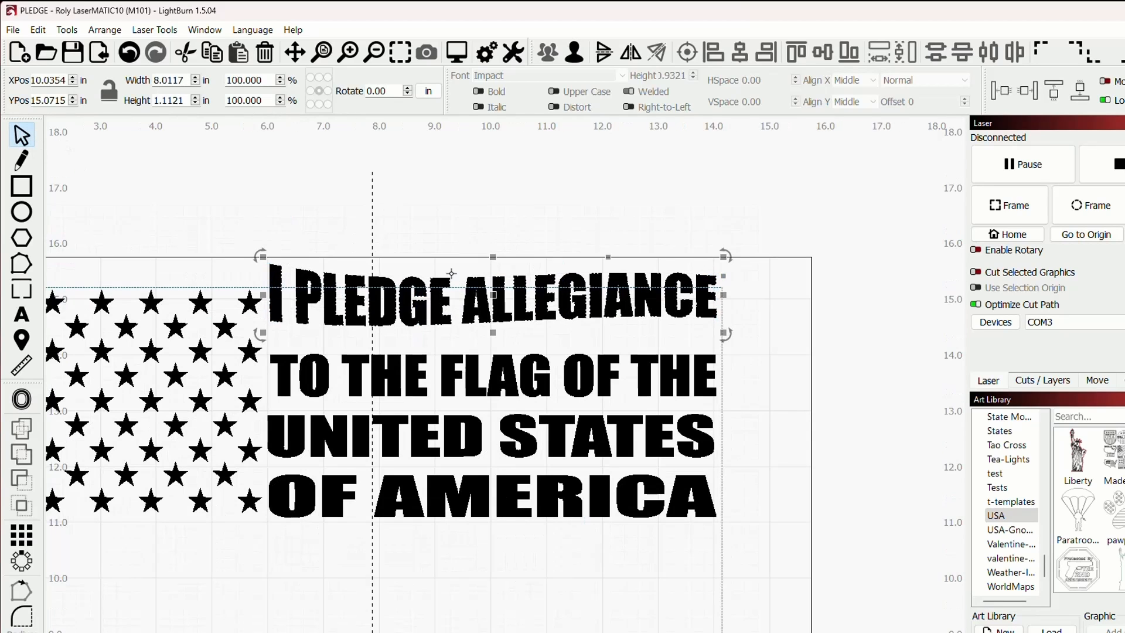
click(602, 197)
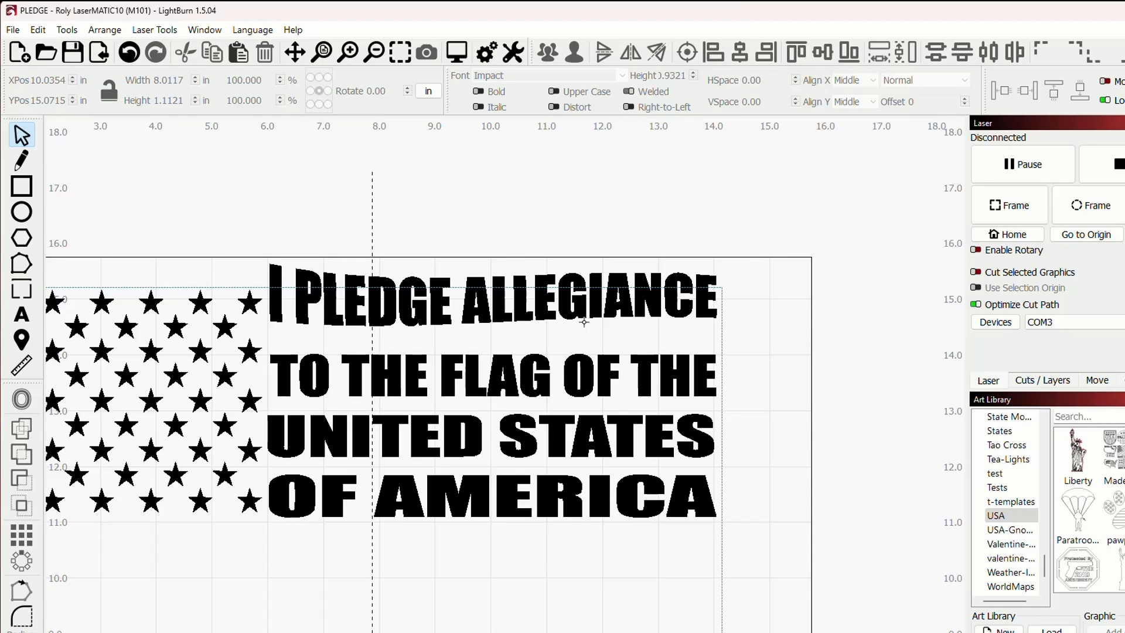
- Reapply a 16-point Deform to "I PLEDGE ALLEGIANCE" and slightly raise the third column's points at the G of "ALLEGIANCE"
click(566, 325)
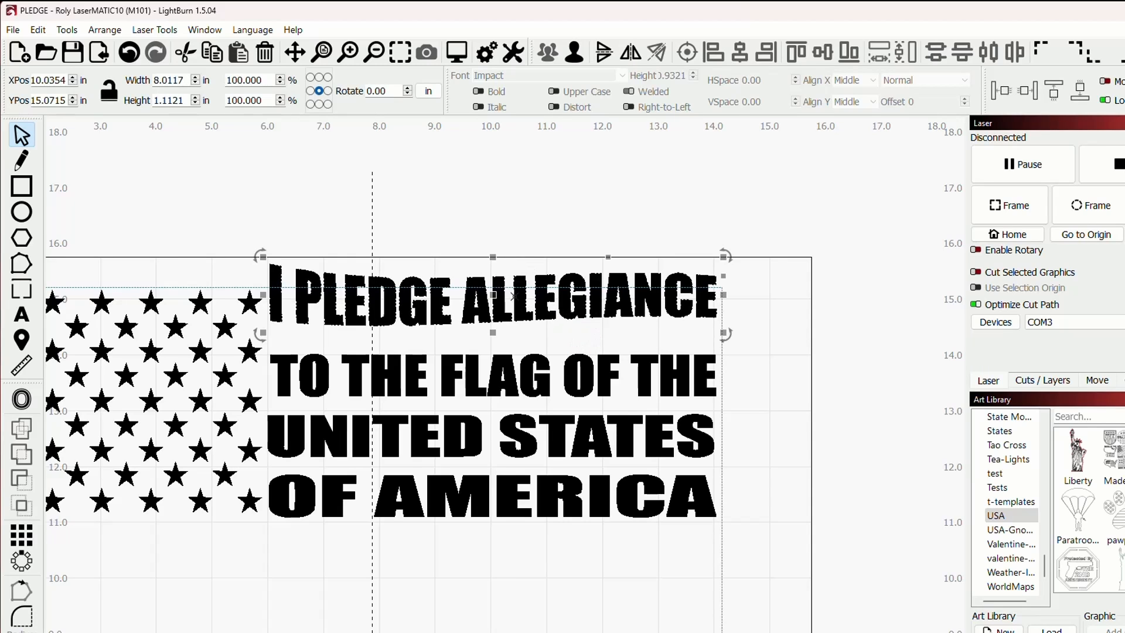
click(67, 30)
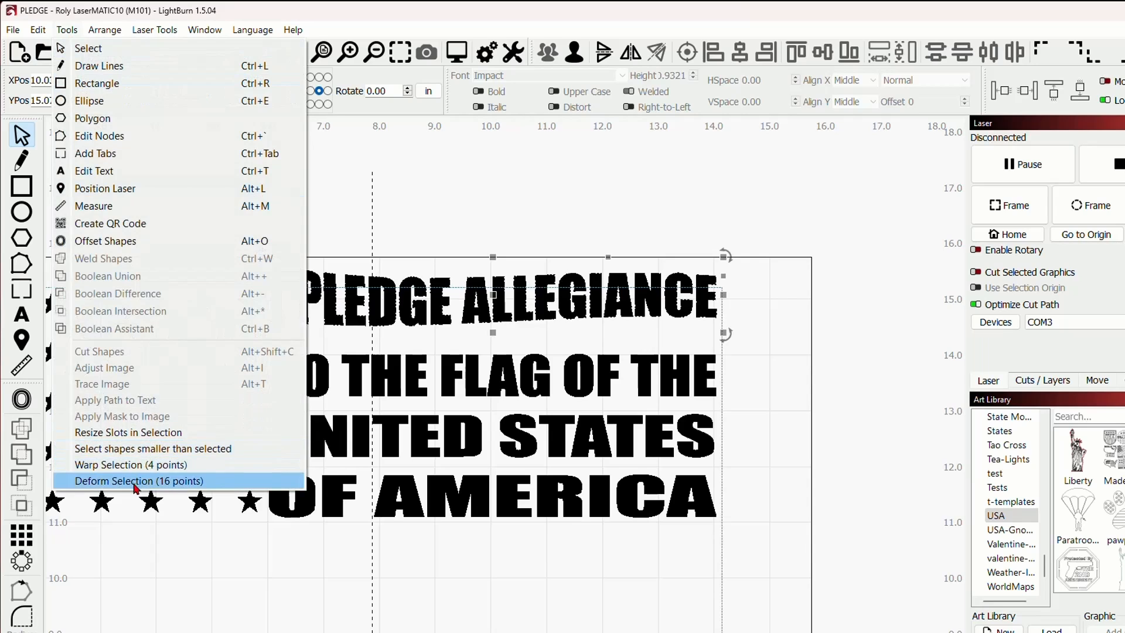
click(138, 548)
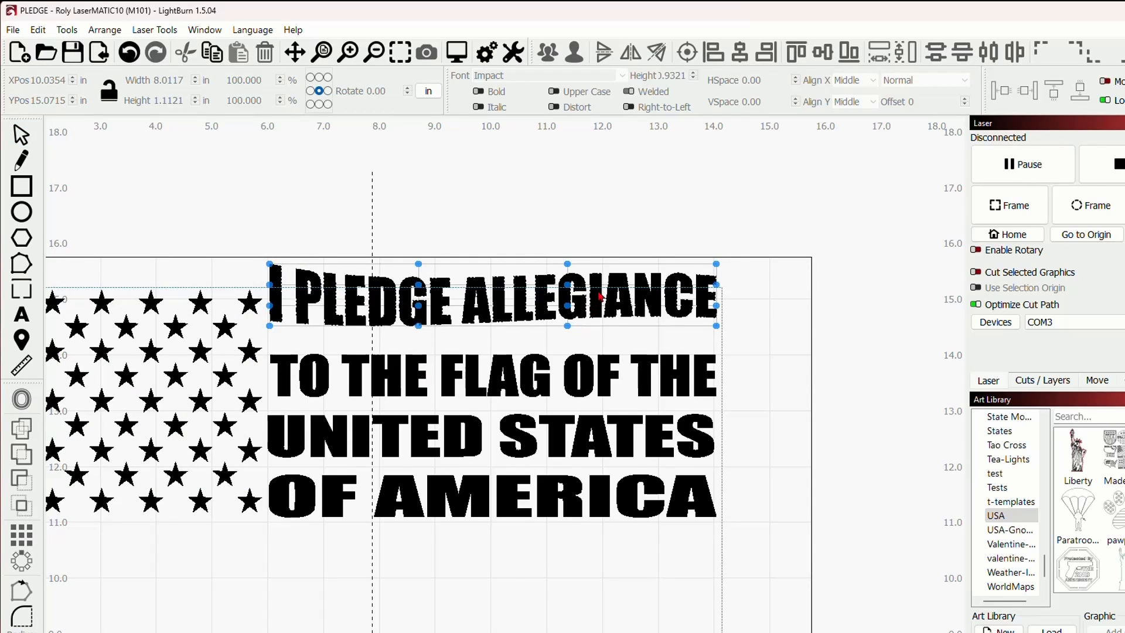
scroll(600, 296, up, 1)
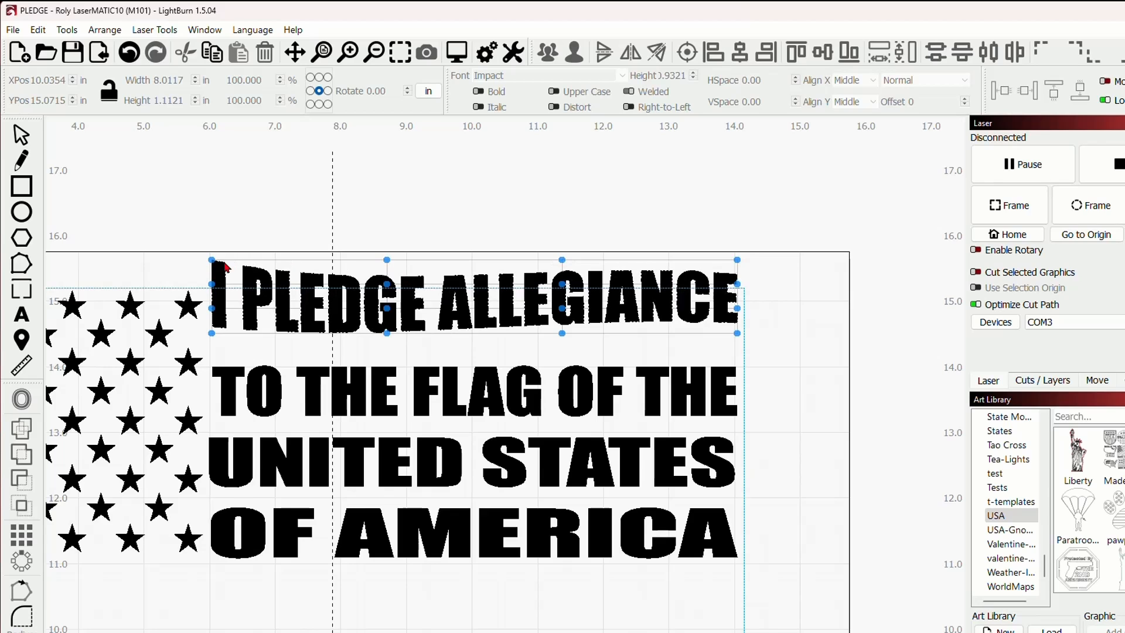
drag(563, 260, 563, 244)
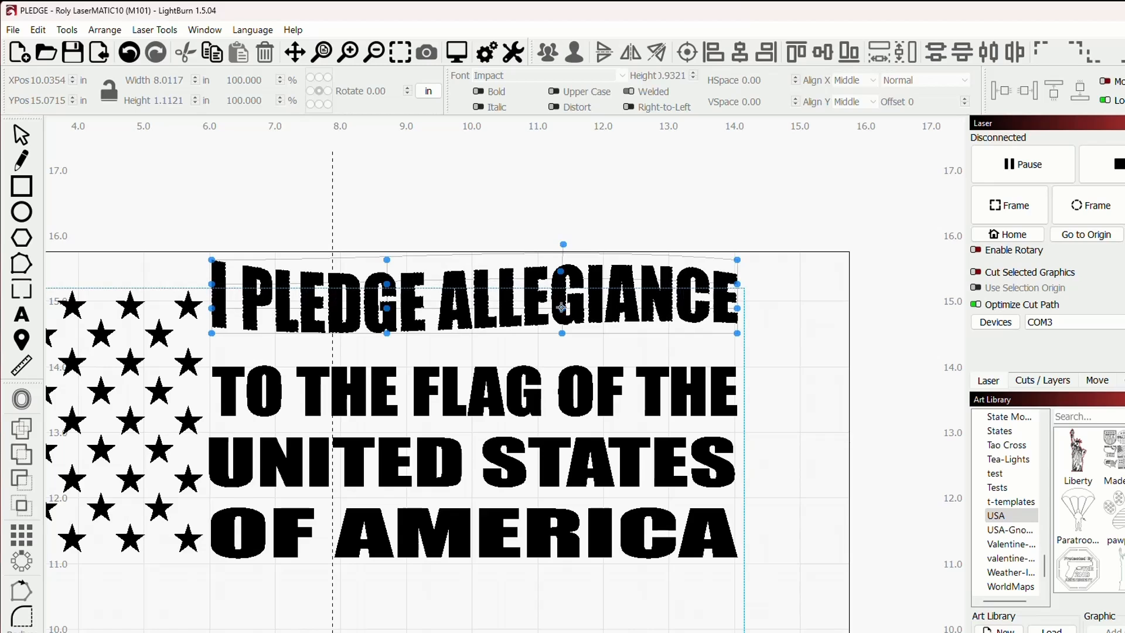
drag(560, 336, 563, 320)
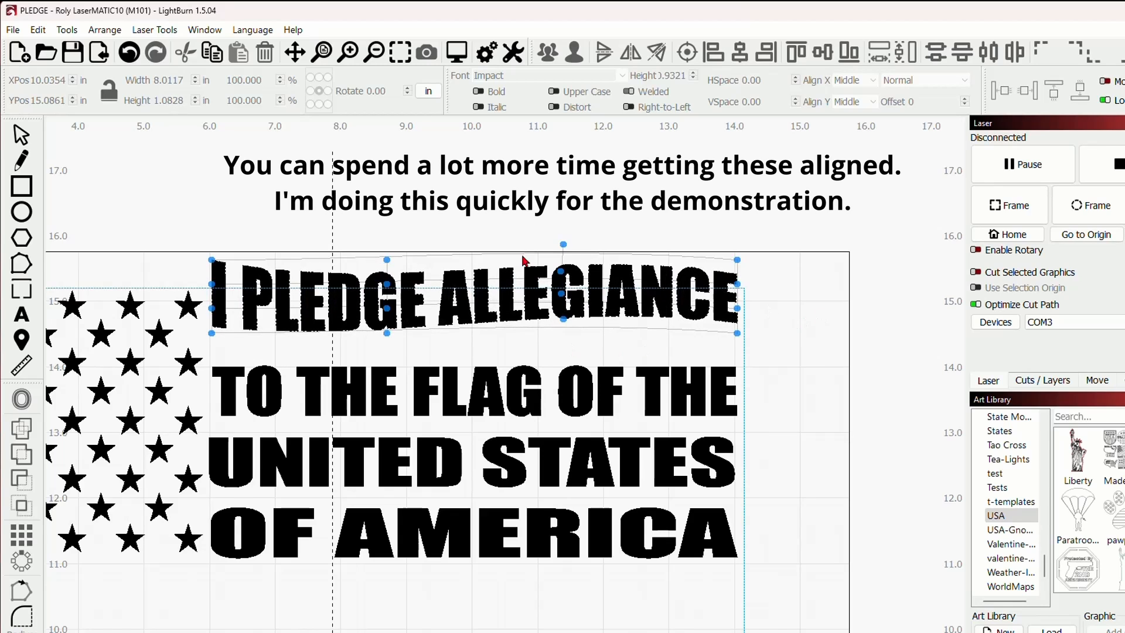
click(678, 343)
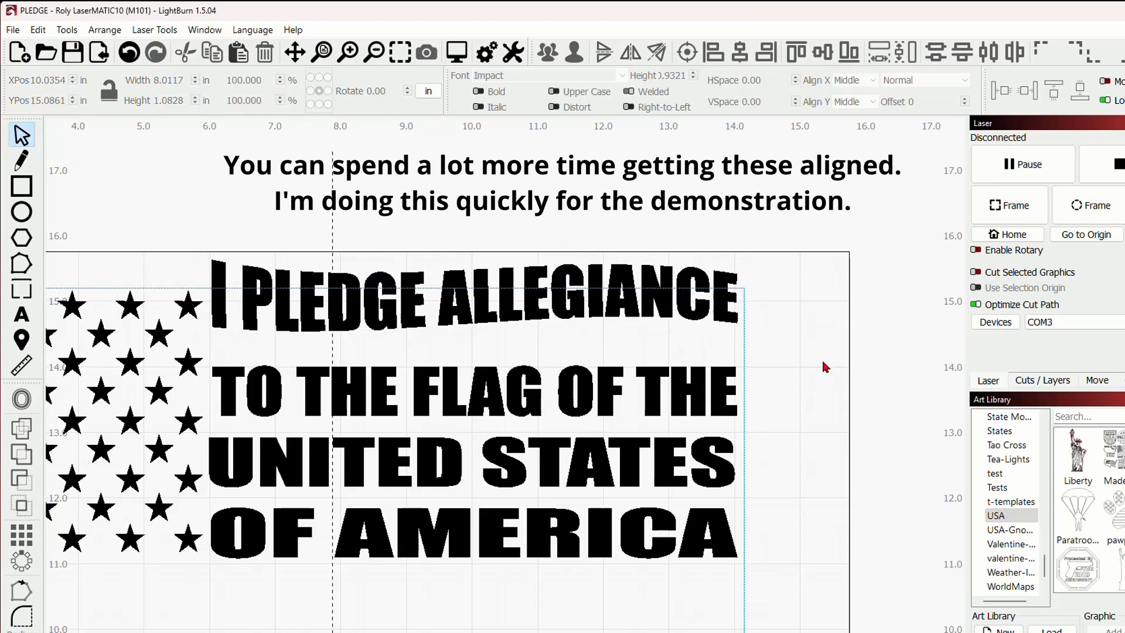
- Move "I PLEDGE ALLEGIANCE" down to a Y position of about 14.65 in, just inside the guide rectangle's upper edge
scroll(829, 359, down, 1)
scroll(828, 358, down, 1)
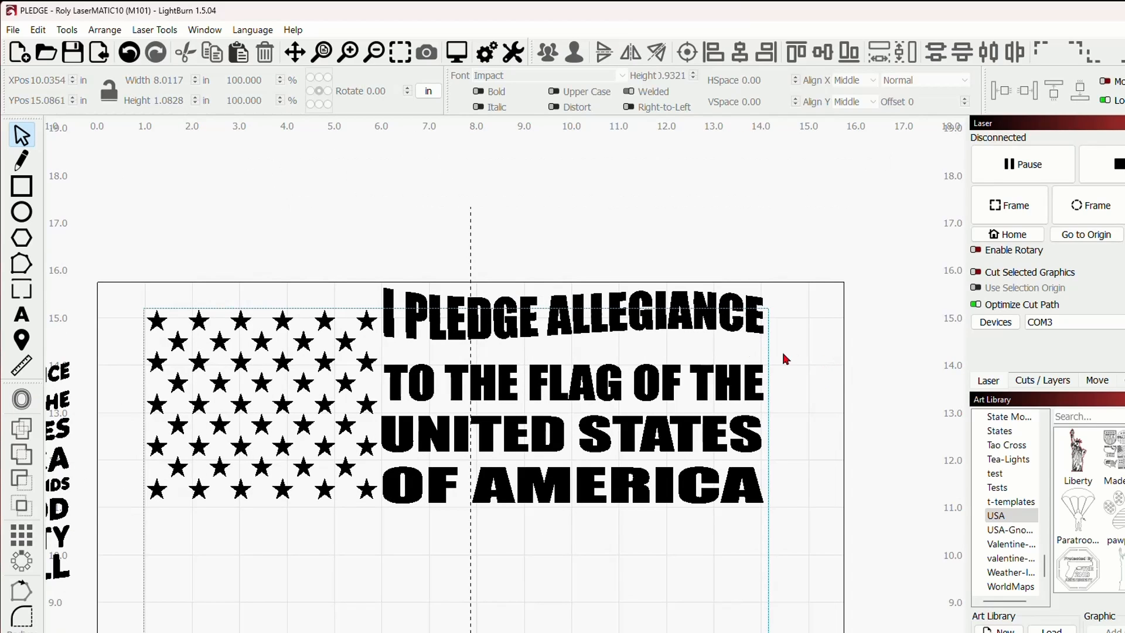
click(674, 327)
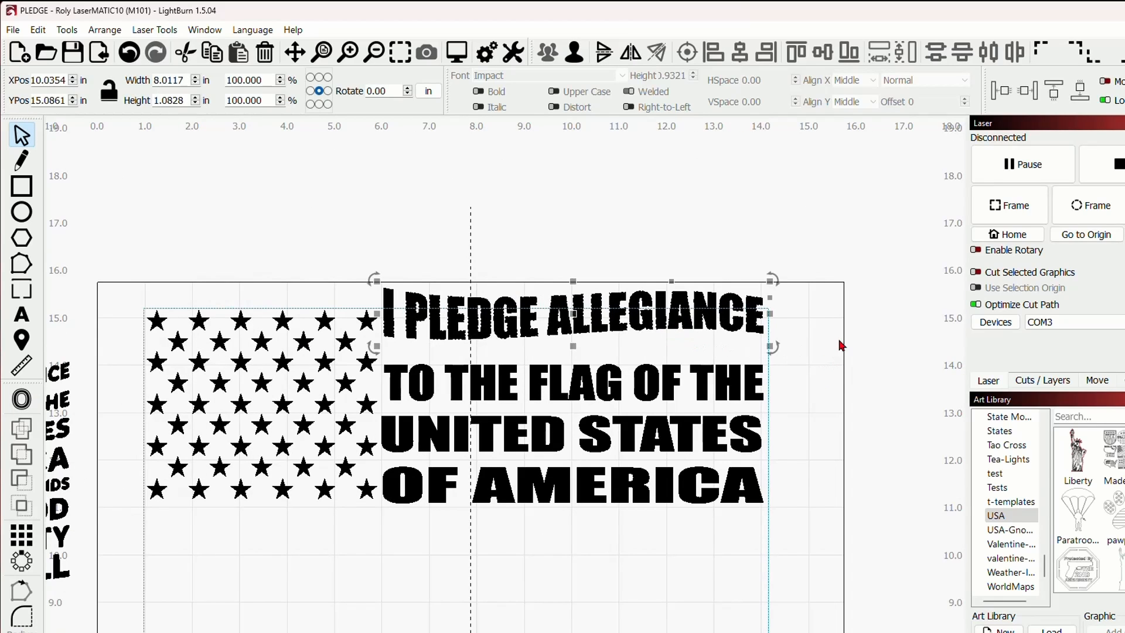
key(Down)
key(Down)
key(Down)
key(Down)
key(Down)
key(Down)
key(Down)
key(Down)
key(Down)
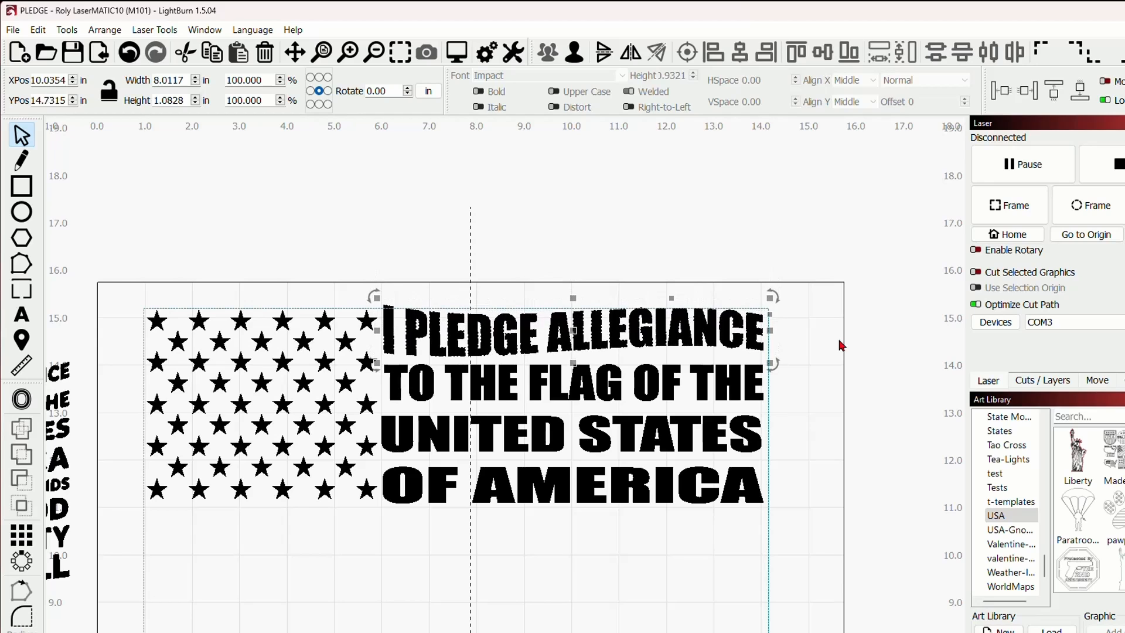
key(Down)
key(Down)
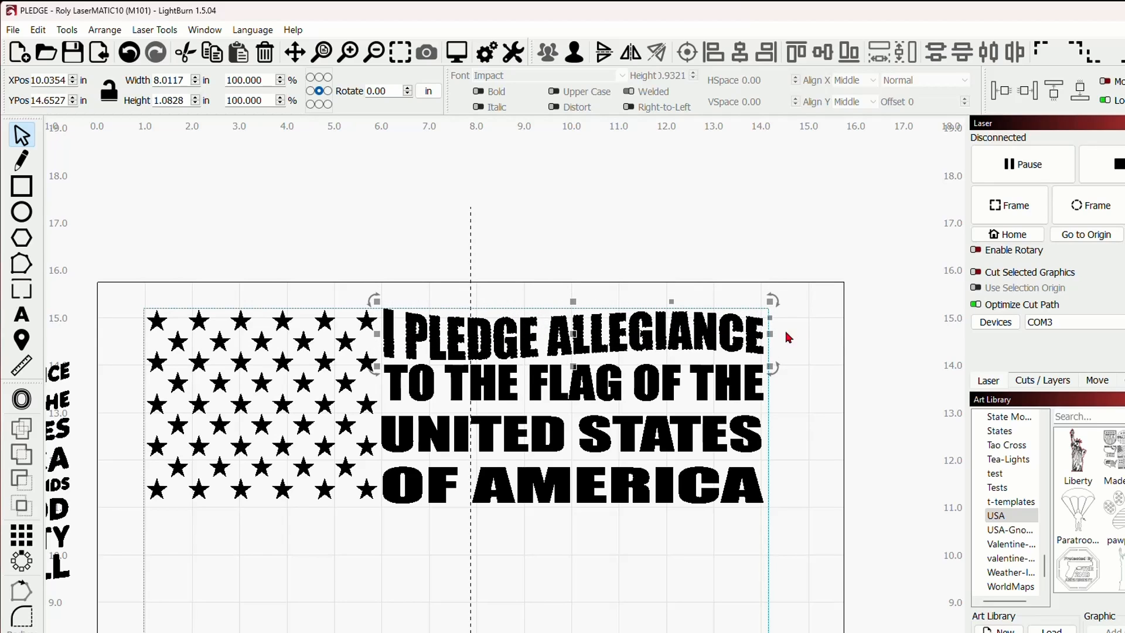
click(827, 363)
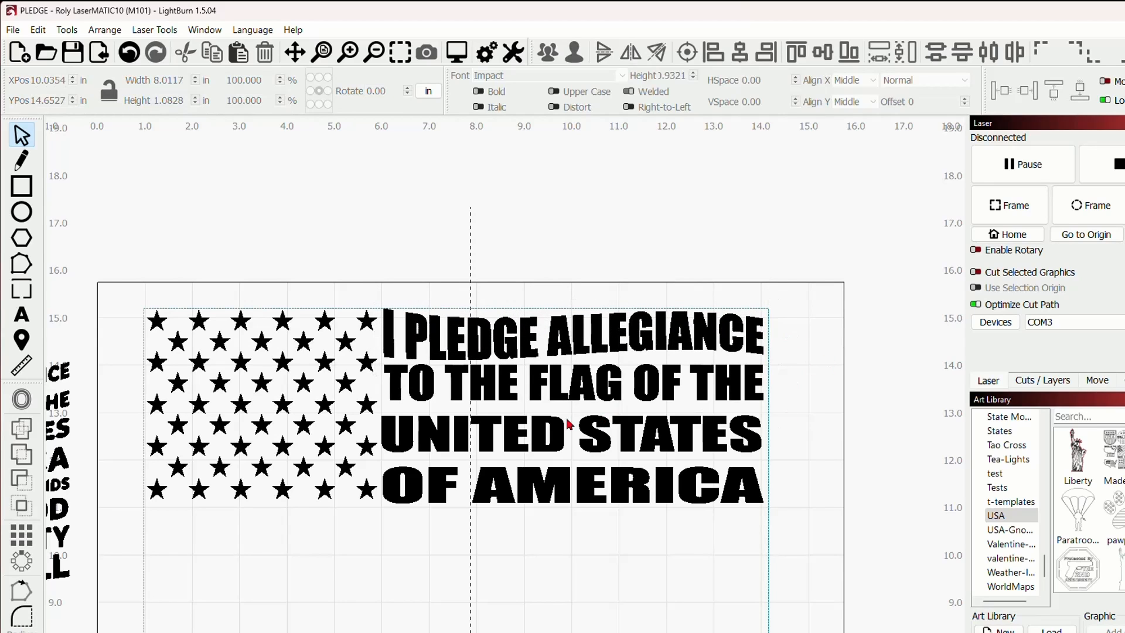
- Apply a 16-point Deform to "TO THE FLAG OF THE" and raise the points at its left end and in the third column
click(543, 396)
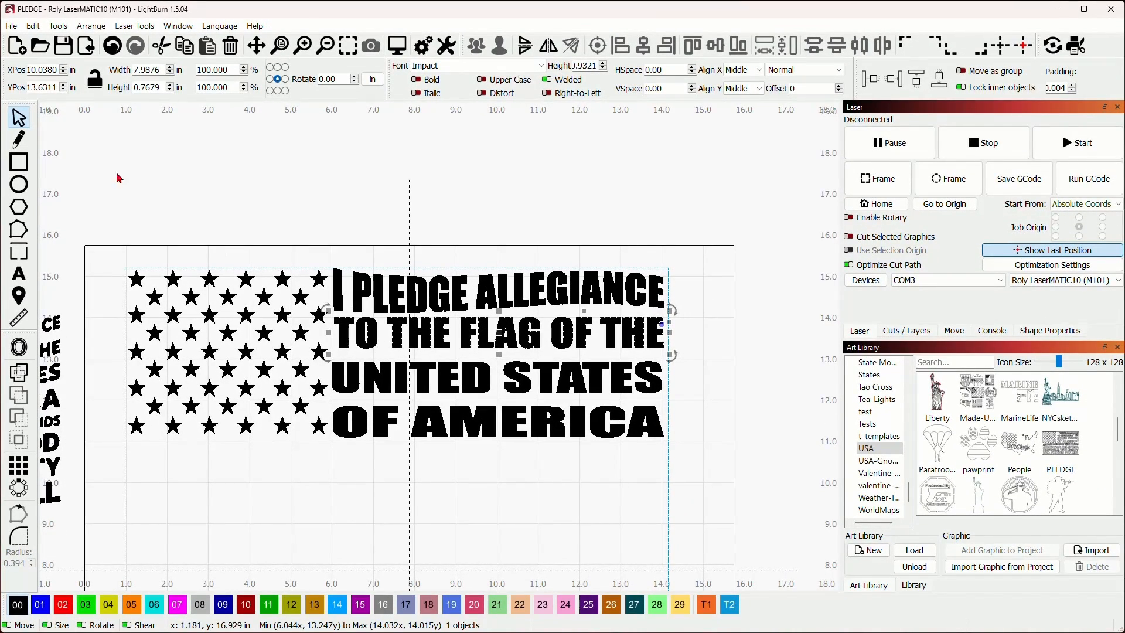
click(58, 26)
click(117, 421)
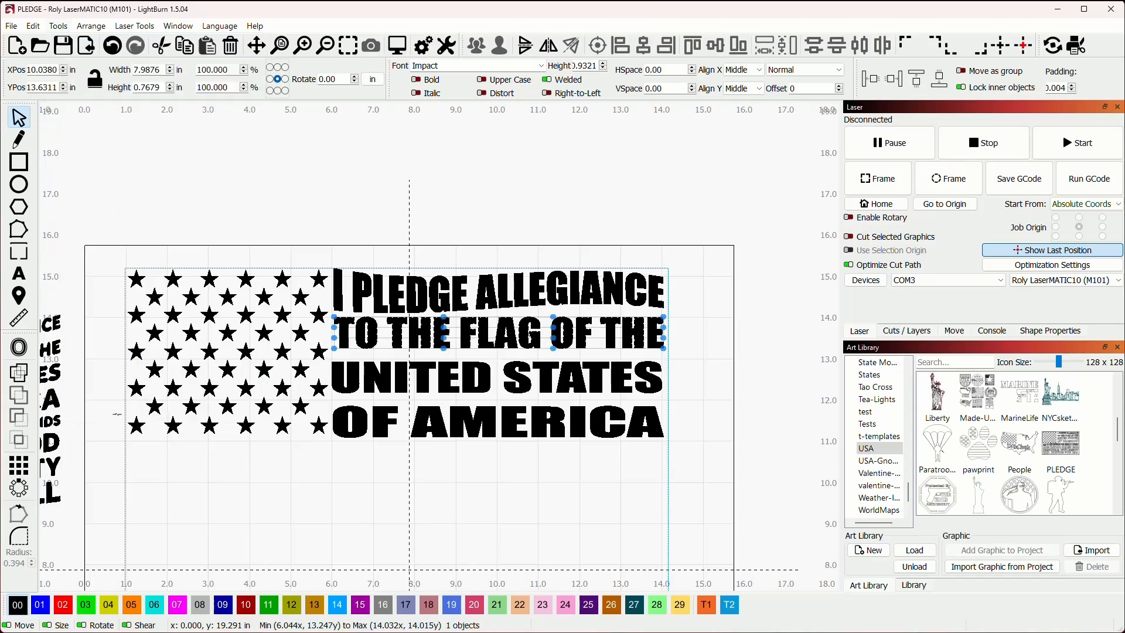
scroll(331, 376, up, 5)
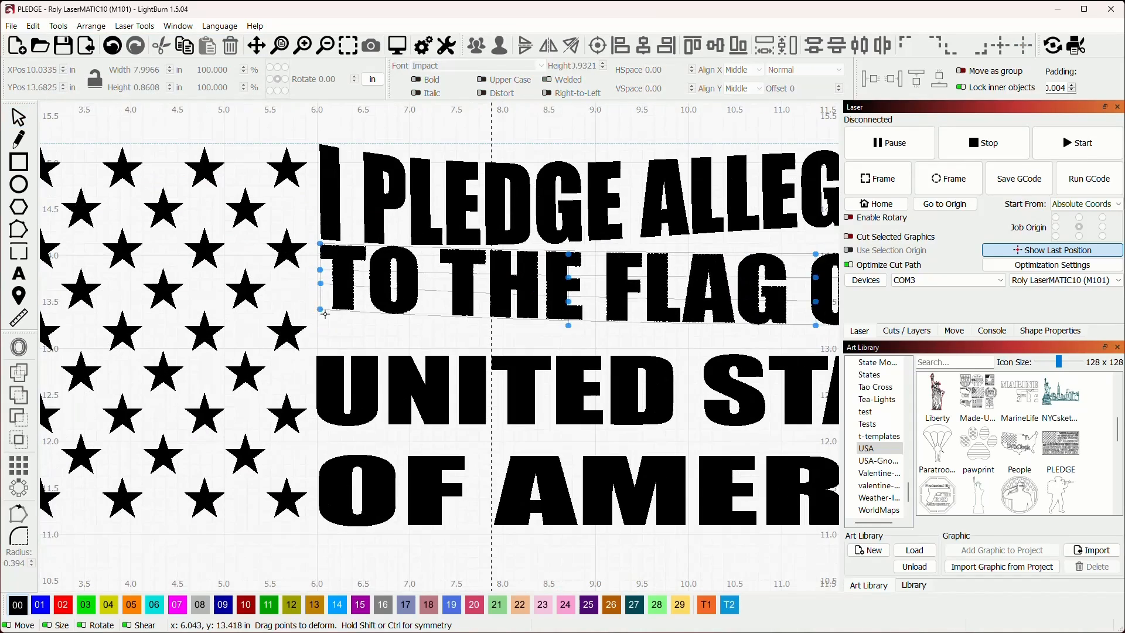
scroll(325, 314, down, 5)
scroll(583, 293, up, 5)
drag(482, 281, 482, 258)
drag(482, 352, 482, 315)
scroll(505, 334, down, 5)
scroll(550, 337, up, 5)
scroll(550, 336, down, 5)
scroll(375, 344, up, 6)
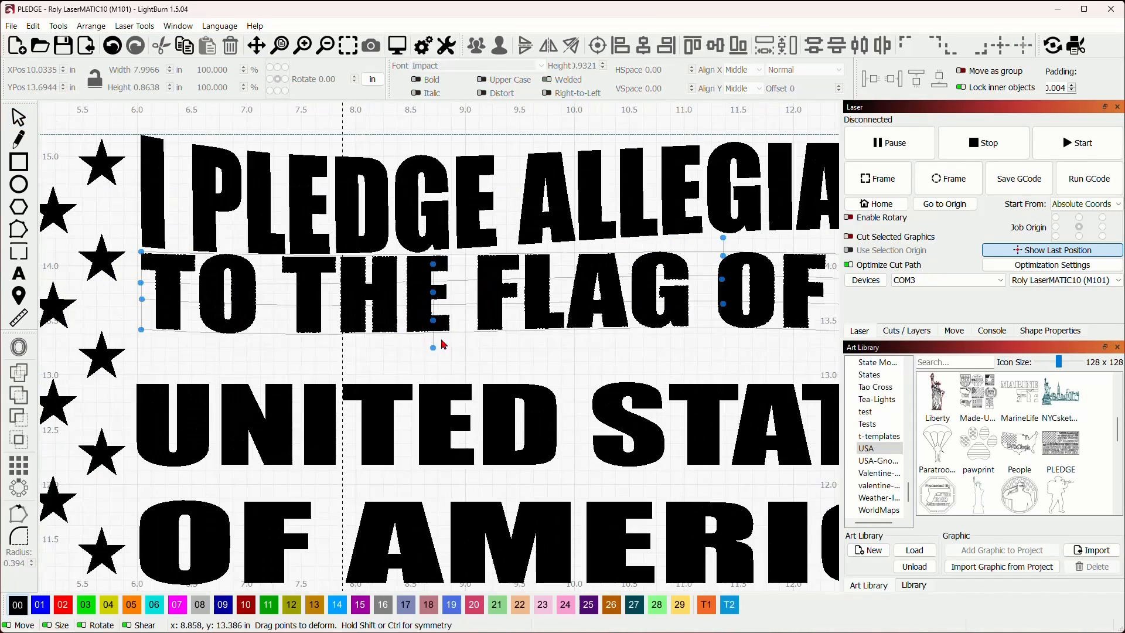
- Lower the four deform points in the second column of "TO THE FLAG OF THE", and raise the third column's top point further
drag(433, 348, 434, 375)
drag(434, 321, 432, 348)
drag(433, 292, 433, 323)
drag(434, 264, 432, 297)
scroll(492, 273, down, 5)
scroll(603, 260, up, 3)
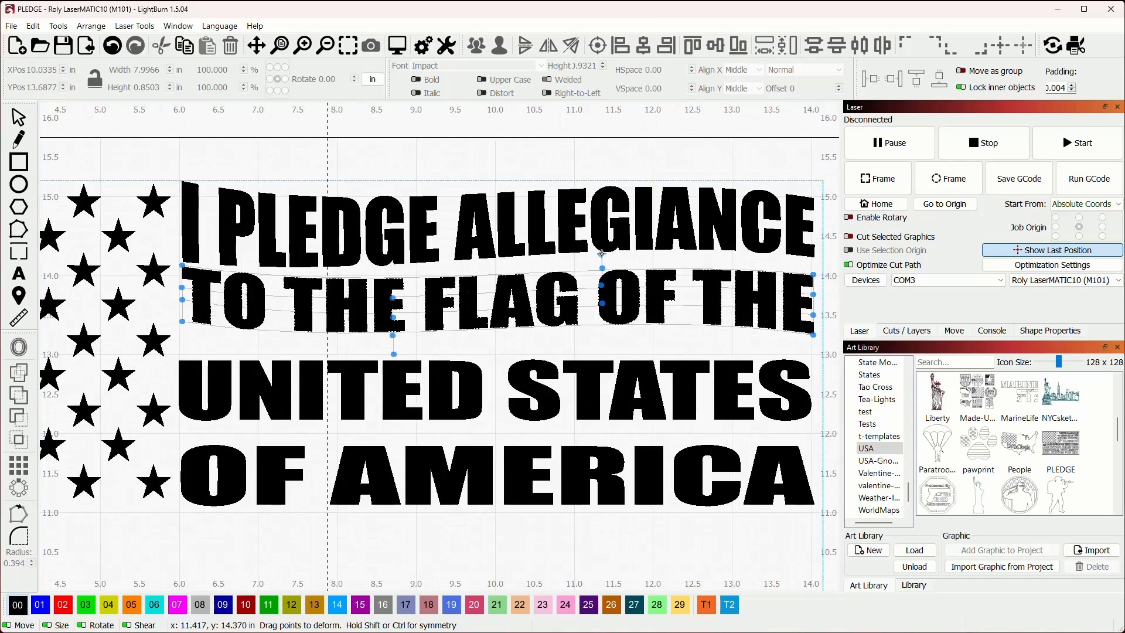
drag(602, 254, 603, 234)
scroll(630, 293, down, 3)
key(Escape)
- Apply a 16-point Deform to "UNITED STATES" and raise the points at its left end
click(389, 351)
scroll(391, 337, up, 3)
click(58, 26)
click(113, 417)
mouse_move(269, 348)
mouse_down()
mouse_move(271, 323)
mouse_move(268, 344)
mouse_up()
drag(270, 388, 269, 365)
drag(269, 408, 269, 386)
- Raise the four deform points in the third column of "UNITED STATES" to arch the middle of "STATES" upward
scroll(469, 364, right, 3)
drag(582, 348, 580, 309)
drag(582, 368, 580, 327)
drag(582, 388, 580, 353)
drag(583, 408, 580, 369)
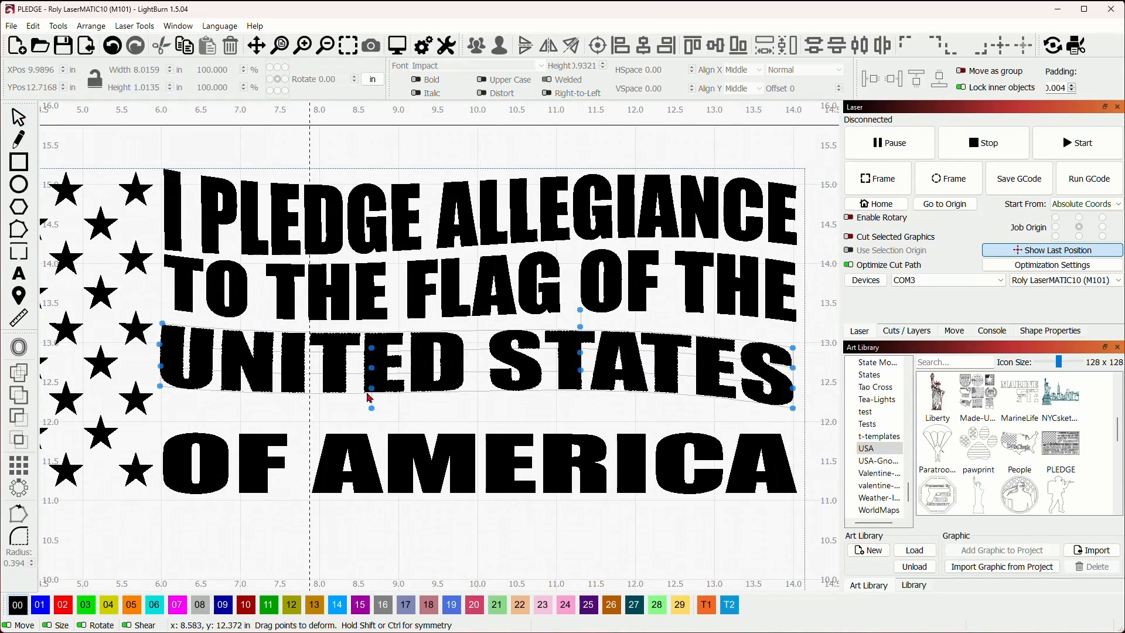
- Adjust the second column's deform points at the E of "UNITED" to dip that part of the line, and finish the deformation
drag(372, 408, 374, 425)
mouse_move(371, 388)
mouse_down()
mouse_move(370, 398)
mouse_move(371, 380)
mouse_up()
drag(371, 348, 370, 361)
drag(558, 344, 452, 264)
scroll(550, 307, down, 3)
key(Escape)
- Apply a 16-point Deform to "OF AMERICA" and raise the points at its left end
click(262, 384)
scroll(263, 378, up, 3)
click(58, 26)
click(113, 417)
drag(226, 365, 224, 341)
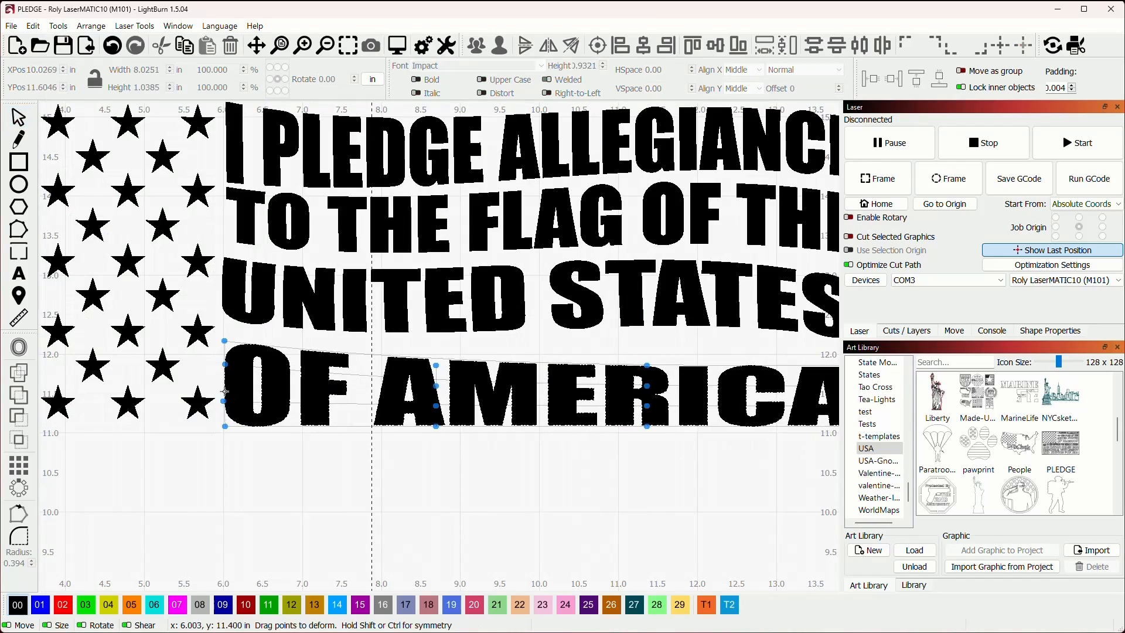
drag(225, 392, 225, 382)
drag(225, 426, 223, 407)
- Raise the four deform points in the third column of "OF AMERICA", at the R, to arch the line, and finish the deformation
drag(647, 366, 641, 315)
drag(647, 387, 643, 355)
drag(647, 406, 648, 381)
drag(647, 427, 646, 400)
drag(751, 346, 590, 360)
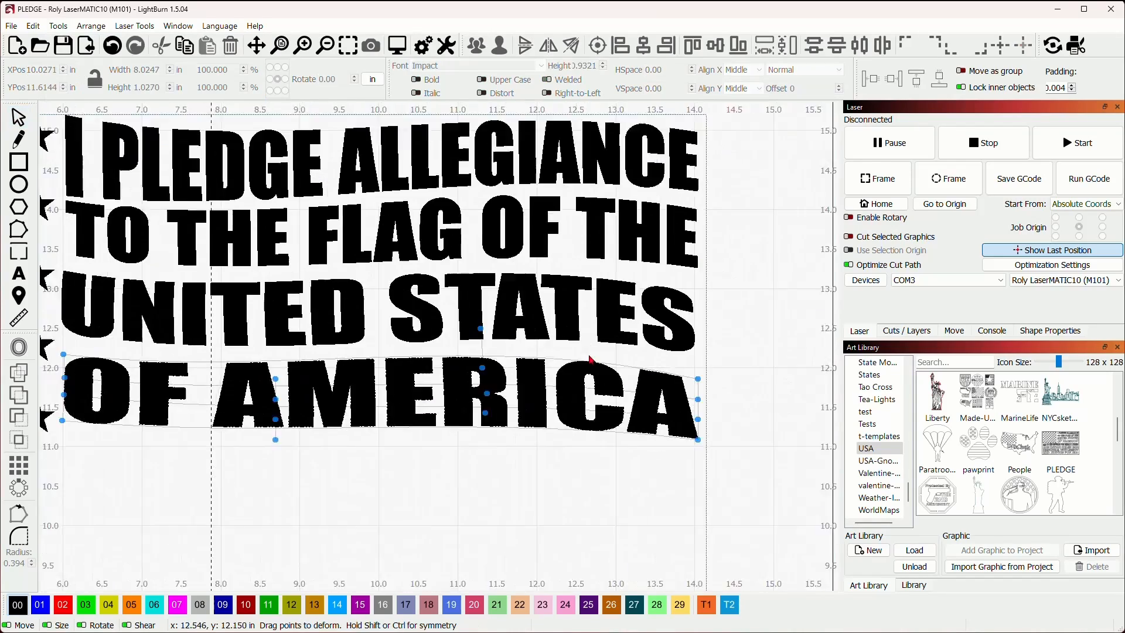
scroll(590, 360, down, 5)
key(Escape)
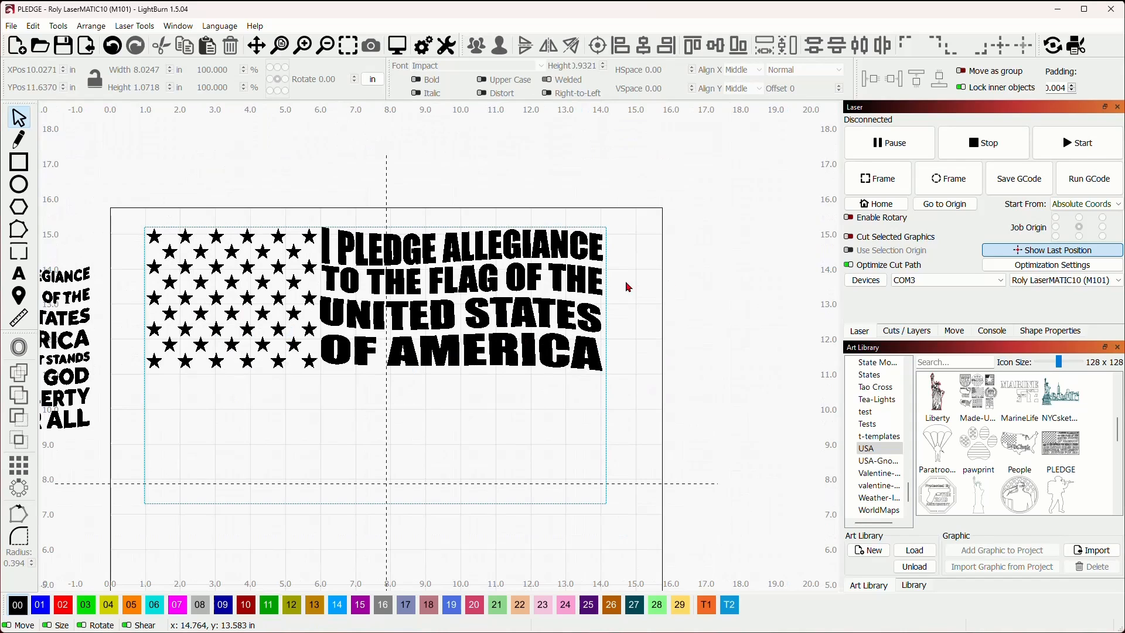
- Paste the pledge lines "AND TO THE REPUBLIC FOR WHICH IT STANDS", "ONE NATION, UNDER GOD", "INDIVISABLE, WITH LIBERTY" and "AND JUSTICE FOR ALL" below "OF AMERICA"
drag(658, 275, 693, 263)
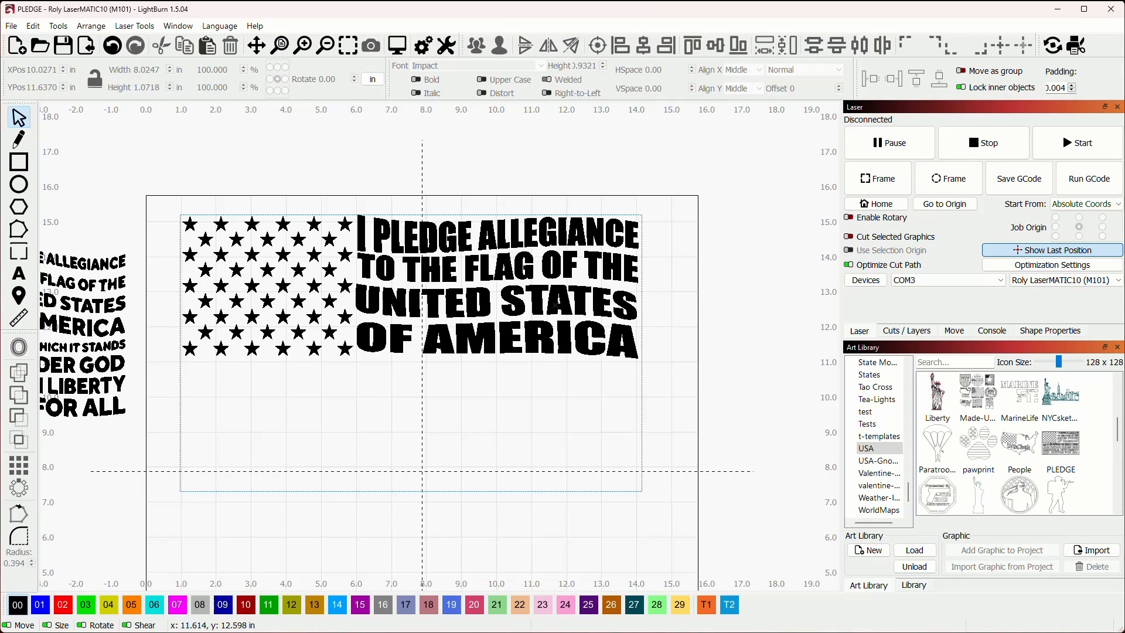
drag(466, 282, 504, 240)
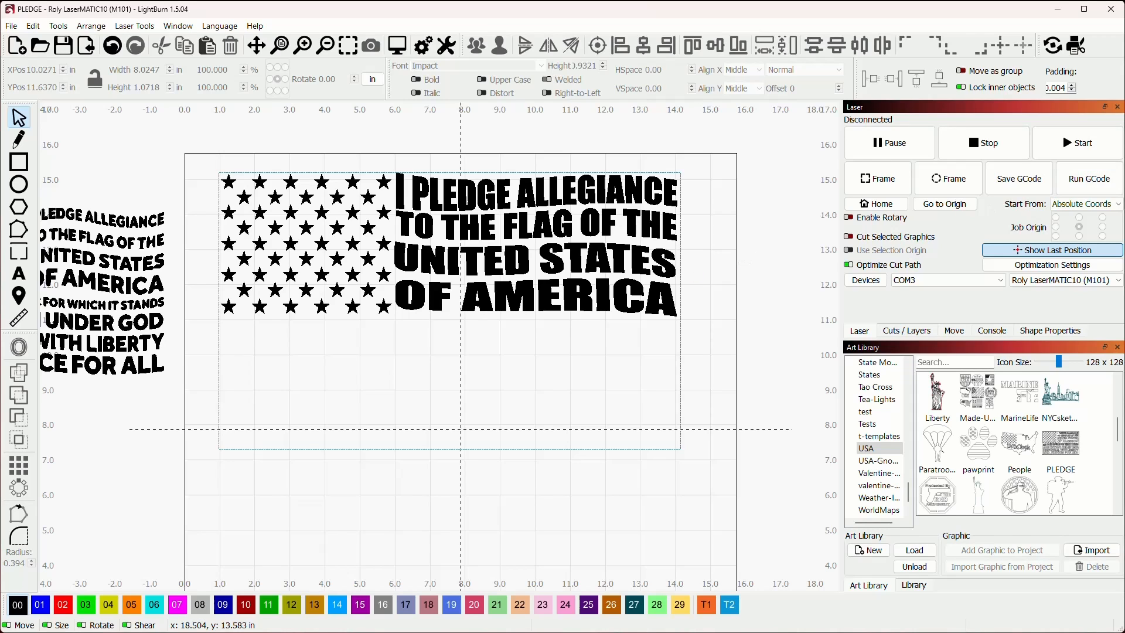
right_click(446, 343)
click(483, 399)
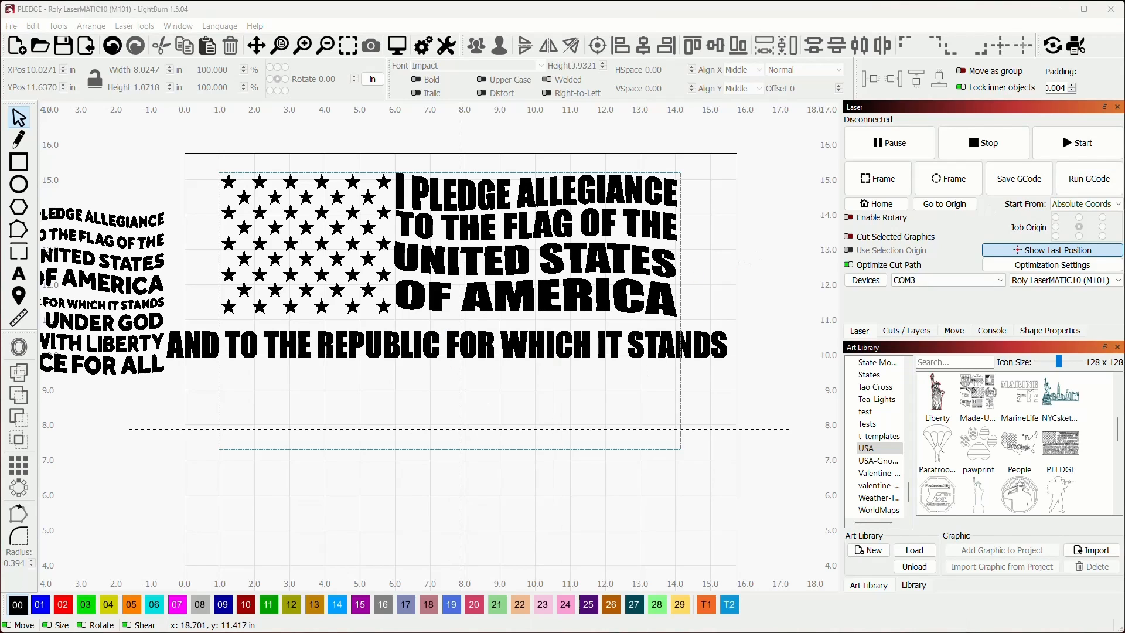
right_click(435, 385)
click(473, 439)
right_click(433, 406)
click(474, 246)
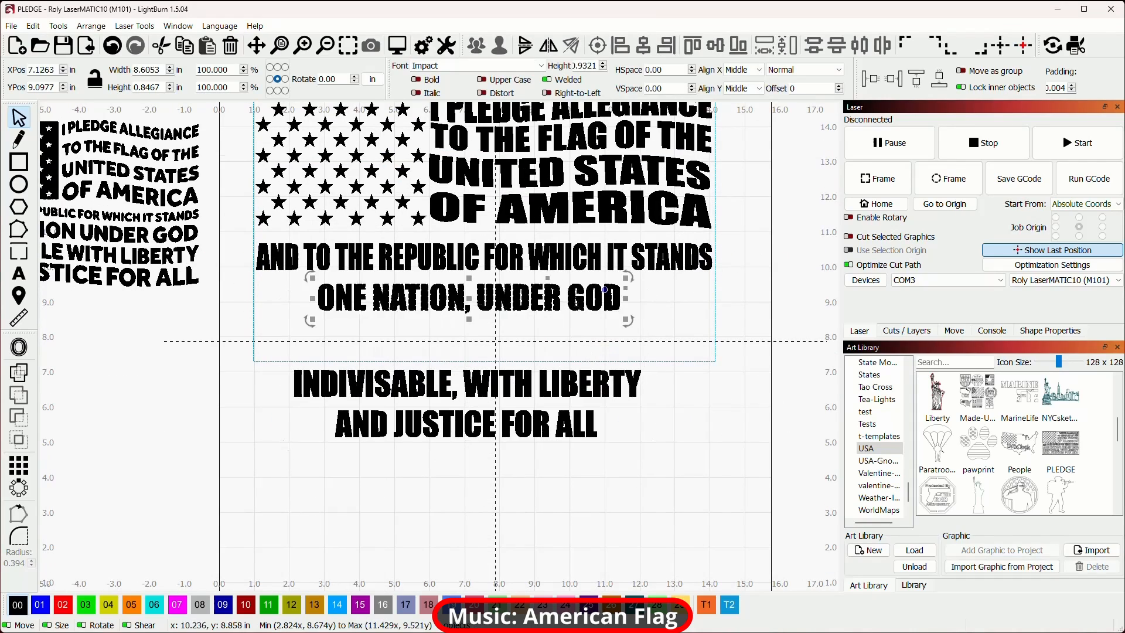
- Stretch "ONE NATION, UNDER GOD" to the guide rectangle's width, about 12.9 in, and move it up closer to the line above
drag(626, 299, 714, 299)
drag(312, 298, 250, 293)
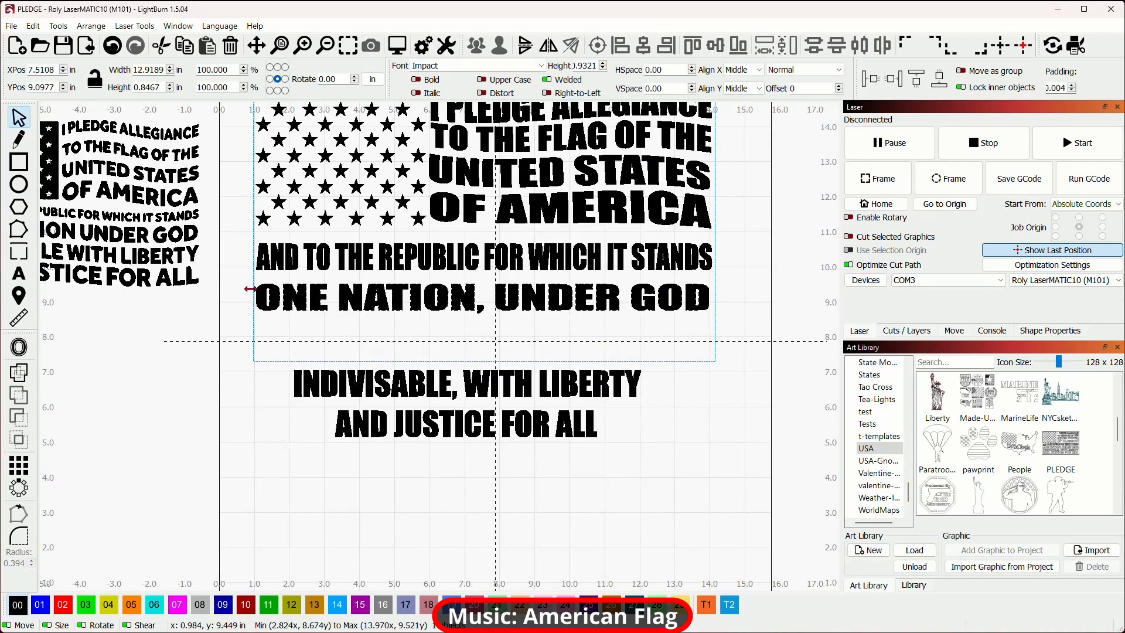
drag(482, 298, 482, 291)
- Move "INDIVISABLE, WITH LIBERTY" directly under "ONE NATION, UNDER GOD" and stretch it to the guide rectangle's full width
click(468, 384)
drag(468, 384, 494, 321)
drag(676, 321, 715, 321)
drag(314, 321, 251, 321)
- Move "AND JUSTICE FOR ALL" directly under "INDIVISABLE, WITH LIBERTY" and stretch it to the guide rectangle's full width
click(467, 428)
drag(468, 429, 483, 353)
drag(617, 349, 714, 349)
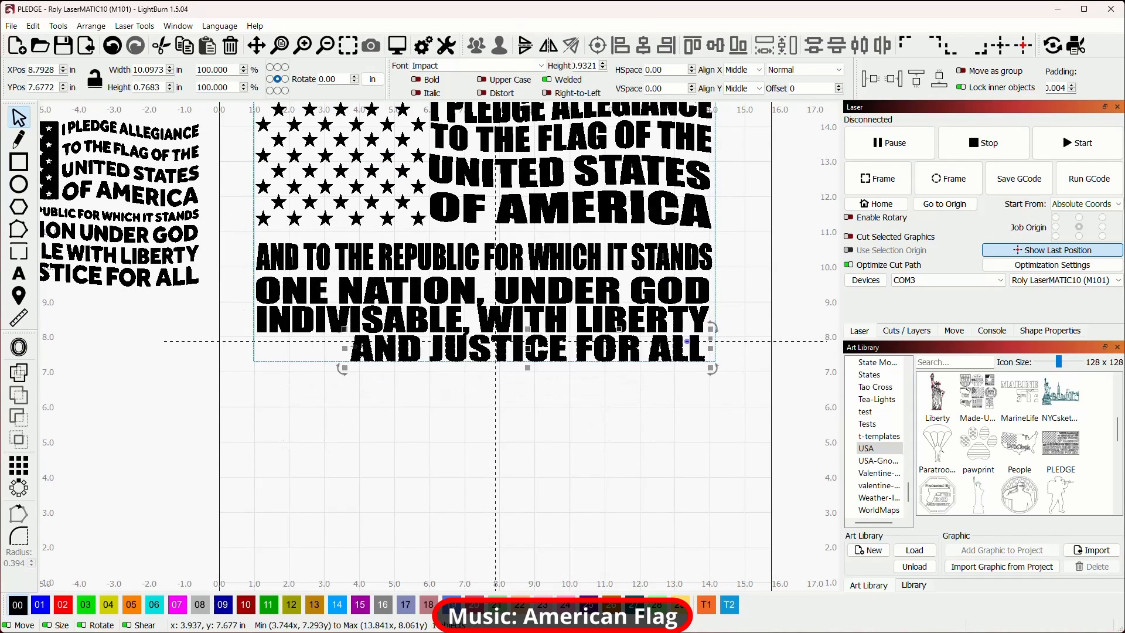
drag(344, 348, 250, 348)
- Shrink the four lower lines together under "OF AMERICA", then stretch "AND JUSTICE FOR ALL" to about 13.04 in wide at the guide rectangle's lower edge
drag(239, 235, 726, 381)
mouse_move(703, 337)
mouse_down()
mouse_move(709, 356)
mouse_move(690, 347)
mouse_up()
click(791, 327)
click(677, 340)
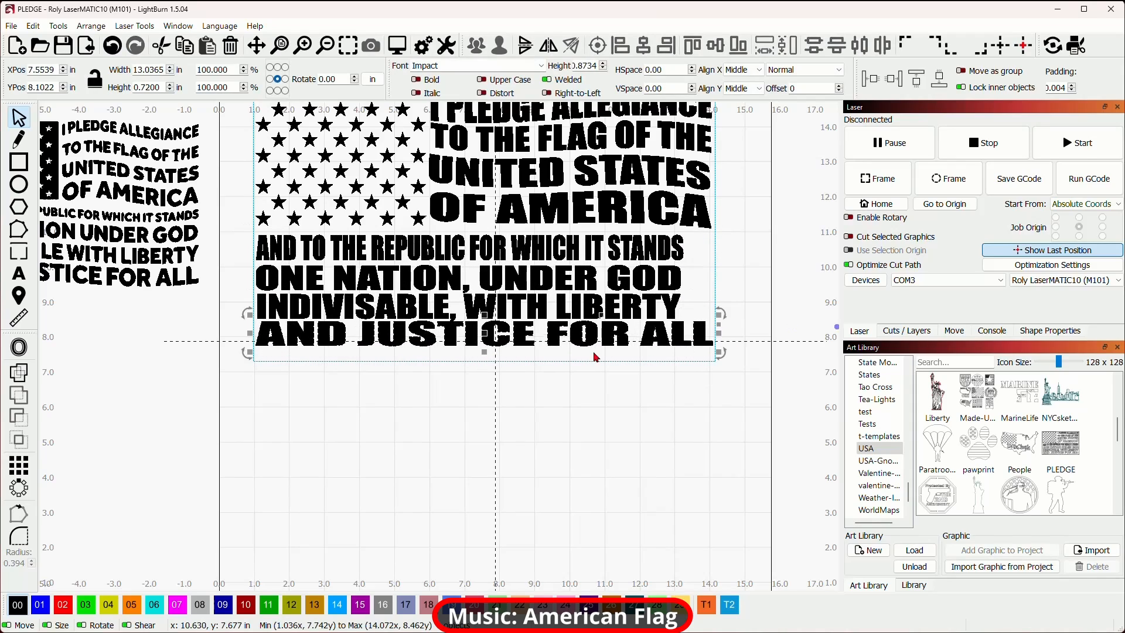
drag(594, 352, 594, 360)
- Stretch the other three lower pledge lines to the guide rectangle's width, about 13 in, and space them above "AND JUSTICE FOR ALL"
click(669, 312)
drag(674, 309, 674, 314)
click(671, 278)
drag(688, 278, 722, 309)
click(673, 248)
click(730, 251)
- Start deforming "AND TO THE REPUBLIC FOR WHICH IT STANDS", raising its upper-left corner slightly and the upper points of the third column, at WHICH
click(402, 299)
click(58, 26)
click(126, 417)
scroll(305, 316, up, 3)
drag(211, 277, 210, 274)
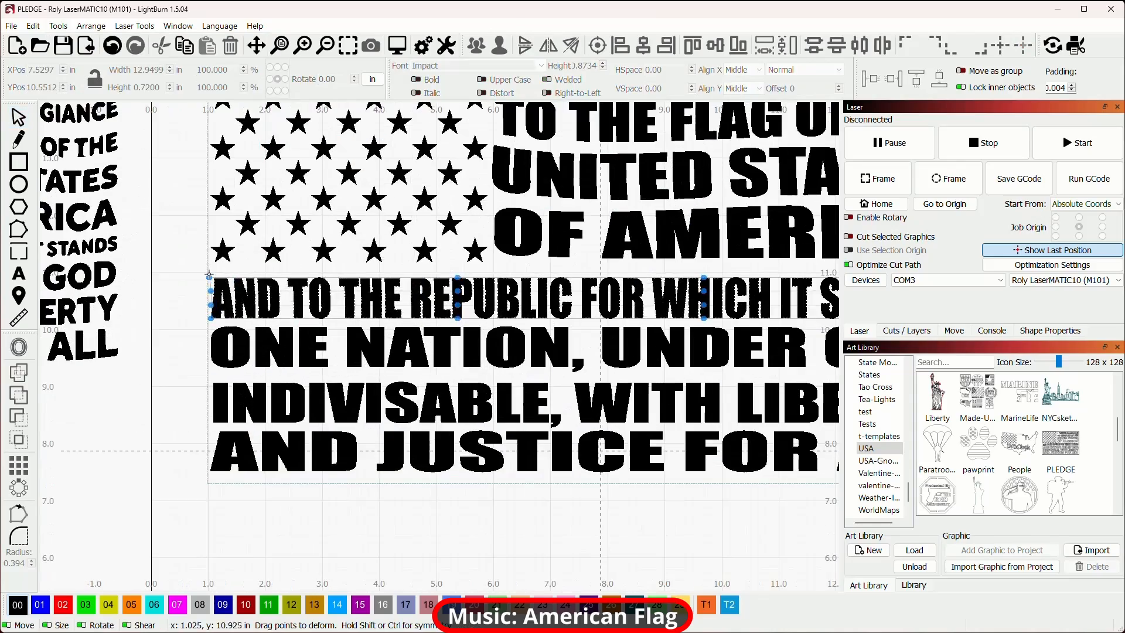
drag(704, 277, 702, 253)
drag(704, 291, 702, 277)
scroll(706, 282, down, 2)
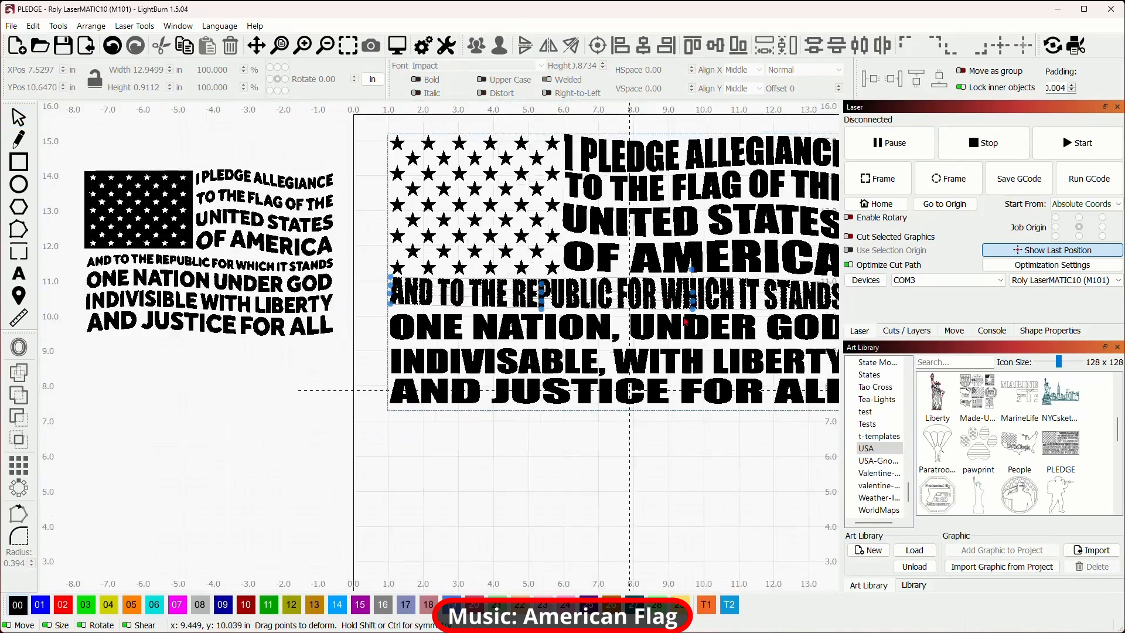
- Raise a lower deform point at WHICH and lower the second column's points, at REPUBLIC, to finish the line's wave
scroll(814, 288, up, 2)
mouse_move(553, 300)
mouse_down()
mouse_move(551, 282)
mouse_move(551, 296)
mouse_up()
drag(648, 281, 650, 255)
drag(309, 287, 308, 294)
drag(309, 246, 308, 255)
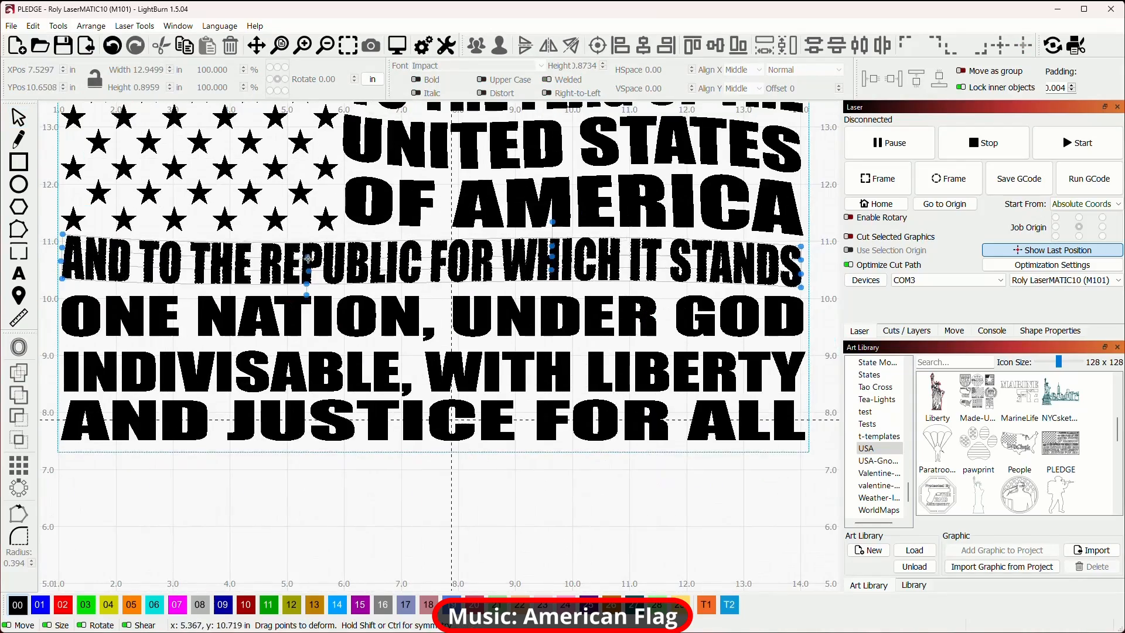
scroll(492, 275, down, 2)
- Start deforming "ONE NATION, UNDER GOD" and raise the points in its first column, at the line's beginning
click(191, 317)
scroll(189, 320, up, 3)
click(58, 26)
click(126, 418)
mouse_move(178, 269)
mouse_down()
mouse_move(176, 253)
mouse_move(176, 276)
mouse_up()
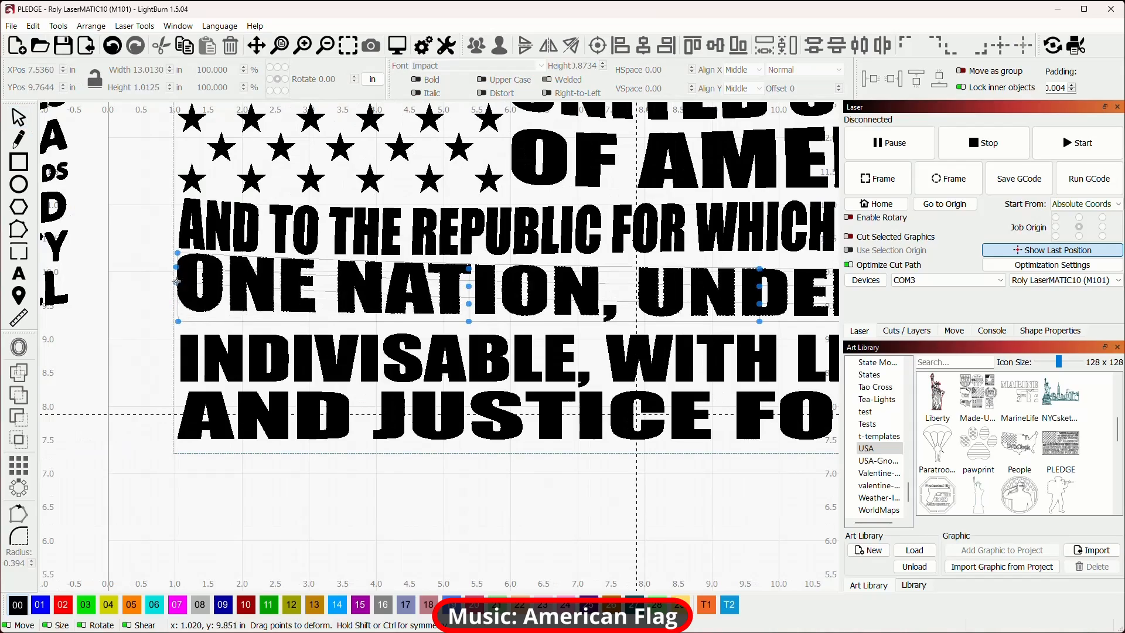
drag(178, 322, 176, 310)
drag(178, 304, 176, 291)
- Raise the third column's deform points on "ONE NATION, UNDER GOD", at UNDER, and finish the deformation
scroll(177, 290, down, 2)
scroll(557, 276, up, 2)
mouse_move(557, 276)
mouse_down()
mouse_move(557, 253)
mouse_move(557, 274)
mouse_up()
scroll(737, 307, up, 2)
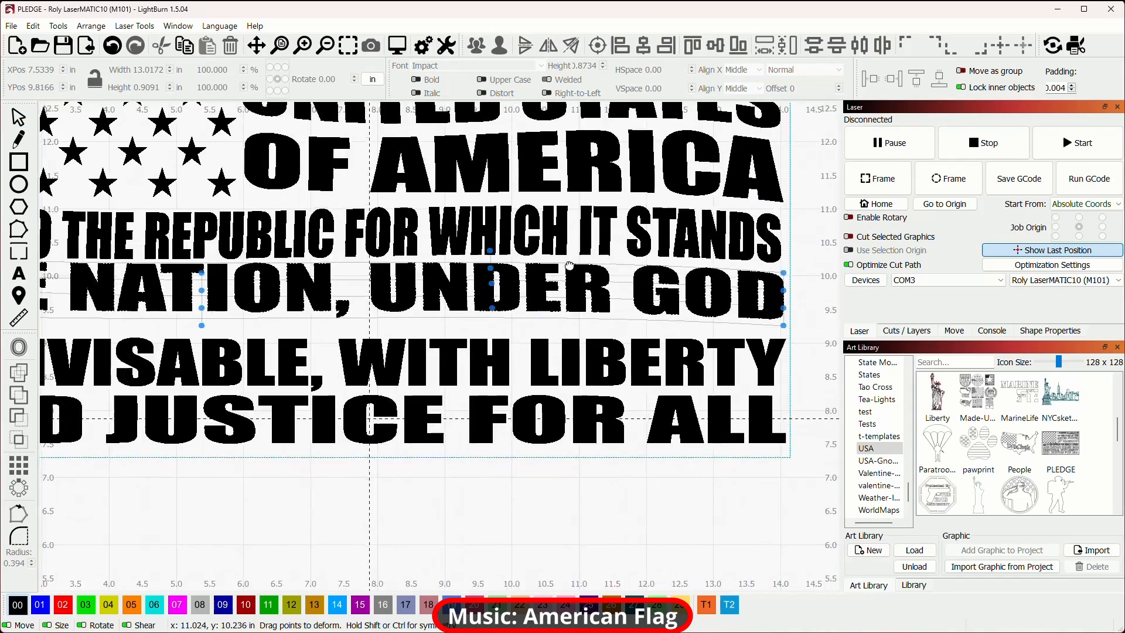
scroll(673, 249, down, 2)
click(18, 117)
- Start deforming "INDIVISABLE, WITH LIBERTY" and raise all four points in its first column
click(121, 327)
scroll(115, 325, up, 3)
click(58, 26)
click(127, 418)
drag(113, 305, 110, 281)
drag(113, 325, 110, 304)
drag(114, 346, 110, 325)
drag(114, 367, 110, 345)
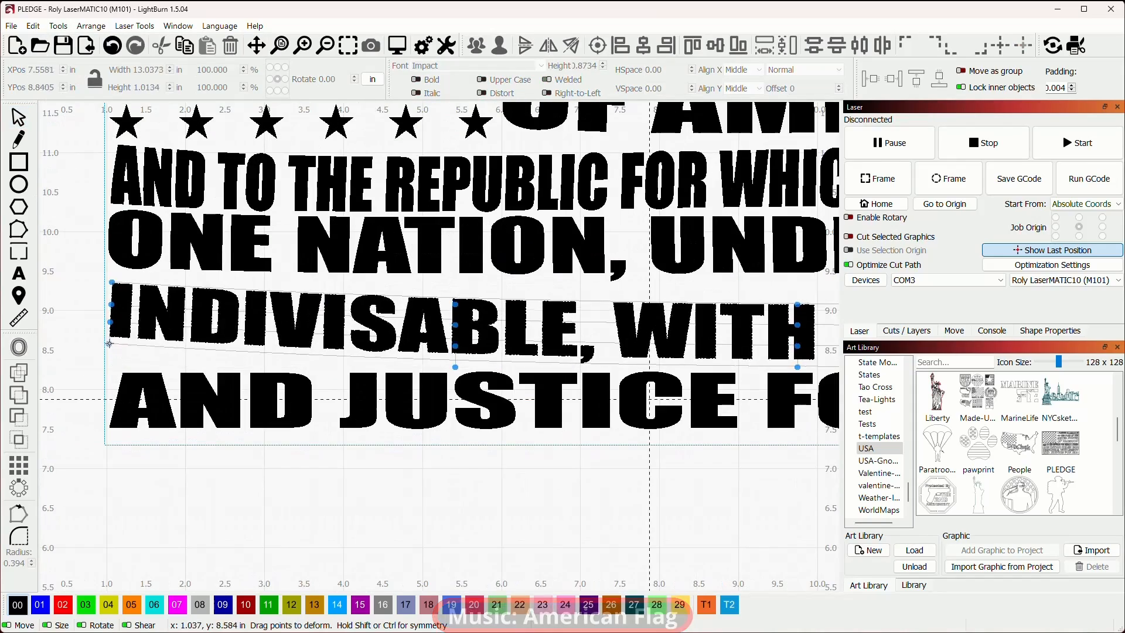
- Raise the four deform points in the third column of "INDIVISABLE, WITH LIBERTY", at WITH, and finish the deformation
scroll(111, 343, down, 2)
scroll(480, 335, up, 2)
drag(478, 311, 475, 272)
drag(477, 331, 477, 299)
drag(479, 352, 478, 325)
drag(477, 373, 477, 349)
scroll(558, 329, down, 4)
click(19, 117)
- Start deforming "AND JUSTICE FOR ALL" and raise the lower points in its first column
click(167, 370)
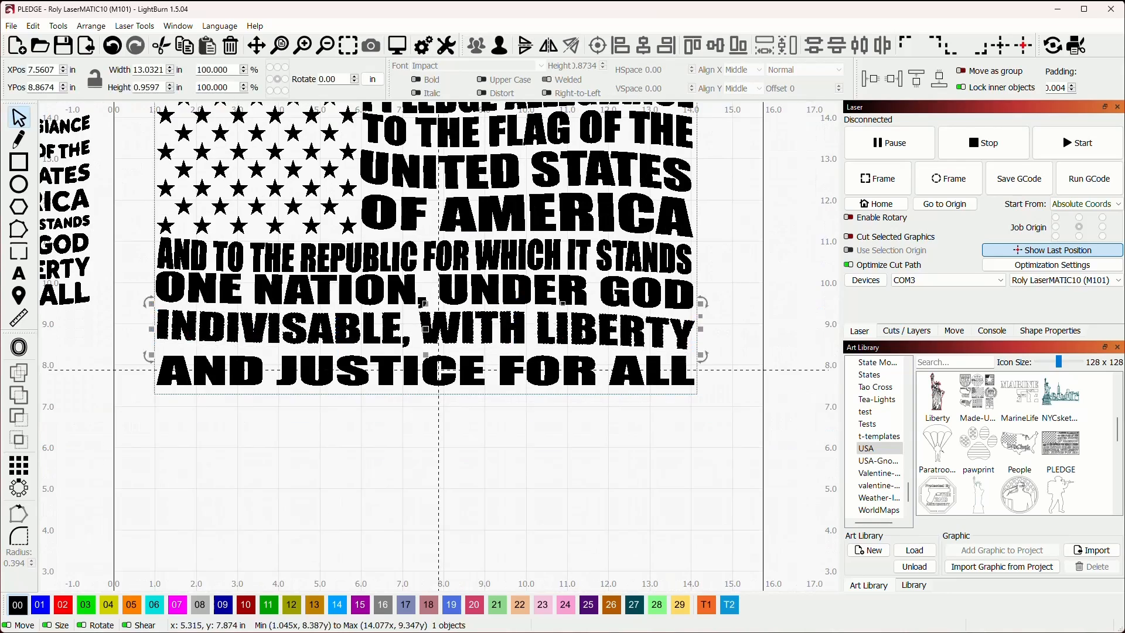
click(58, 26)
click(126, 418)
scroll(164, 370, up, 3)
drag(150, 378, 149, 355)
drag(149, 394, 150, 382)
- Raise the third column's deform points on "AND JUSTICE FOR ALL", at FOR, to arch the line, and finish the deformation
drag(721, 384, 412, 379)
drag(424, 341, 424, 312)
mouse_move(424, 356)
mouse_down()
mouse_move(424, 329)
mouse_move(424, 347)
mouse_up()
drag(424, 389, 424, 364)
scroll(542, 385, down, 4)
click(19, 118)
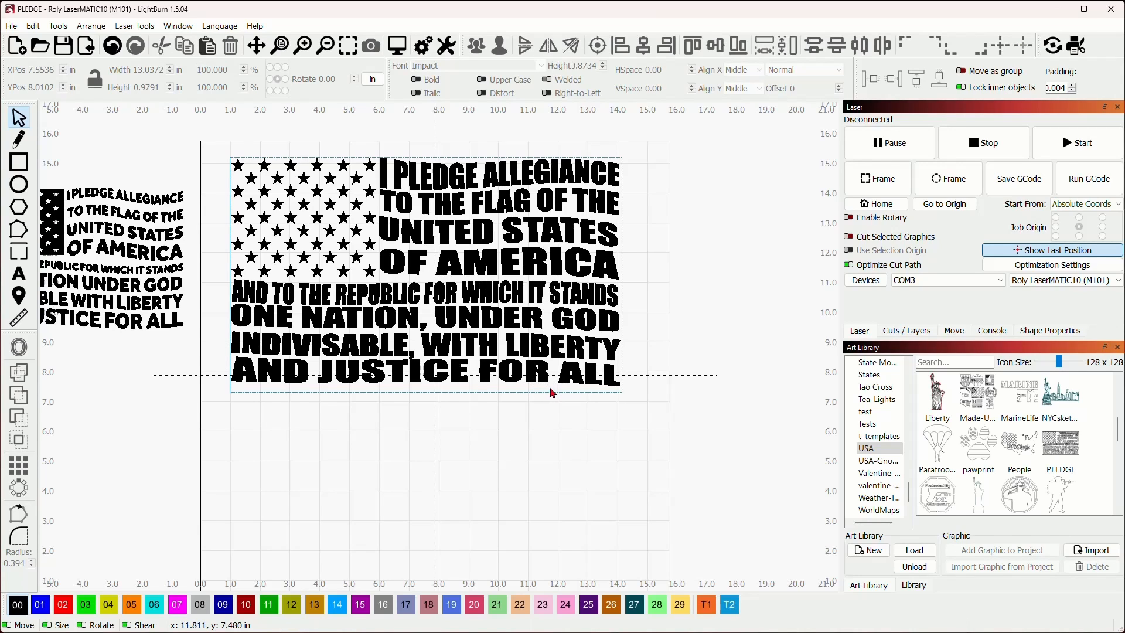
- Select the eight pledge text lines and nudge them down slightly inside the guide rectangle
drag(491, 321, 481, 168)
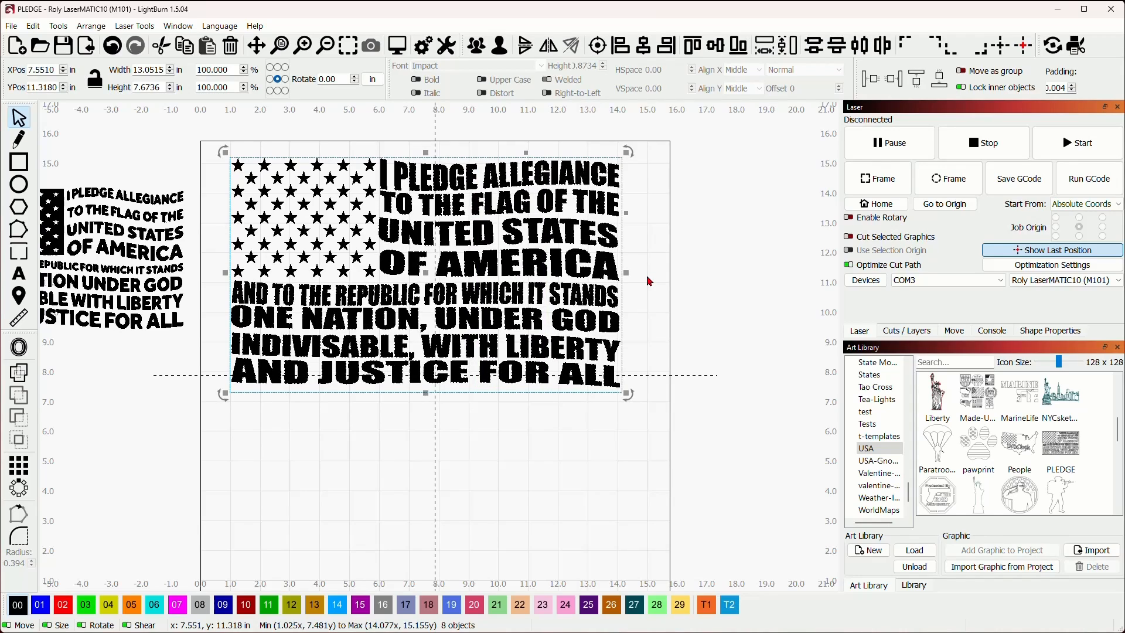
key(Down)
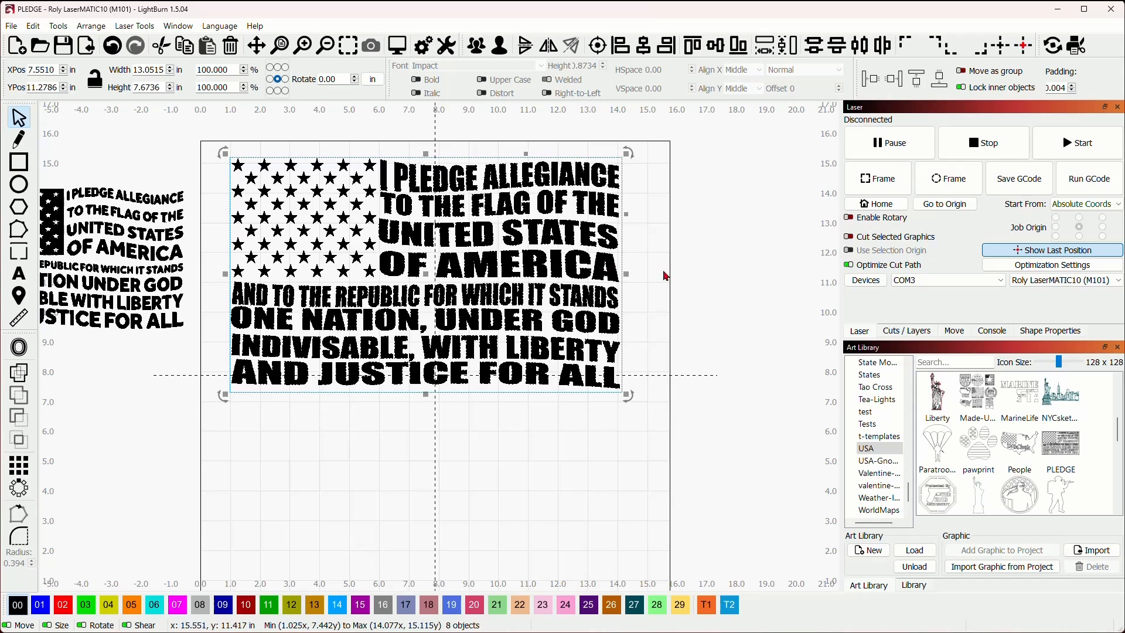
click(681, 281)
drag(680, 281, 723, 260)
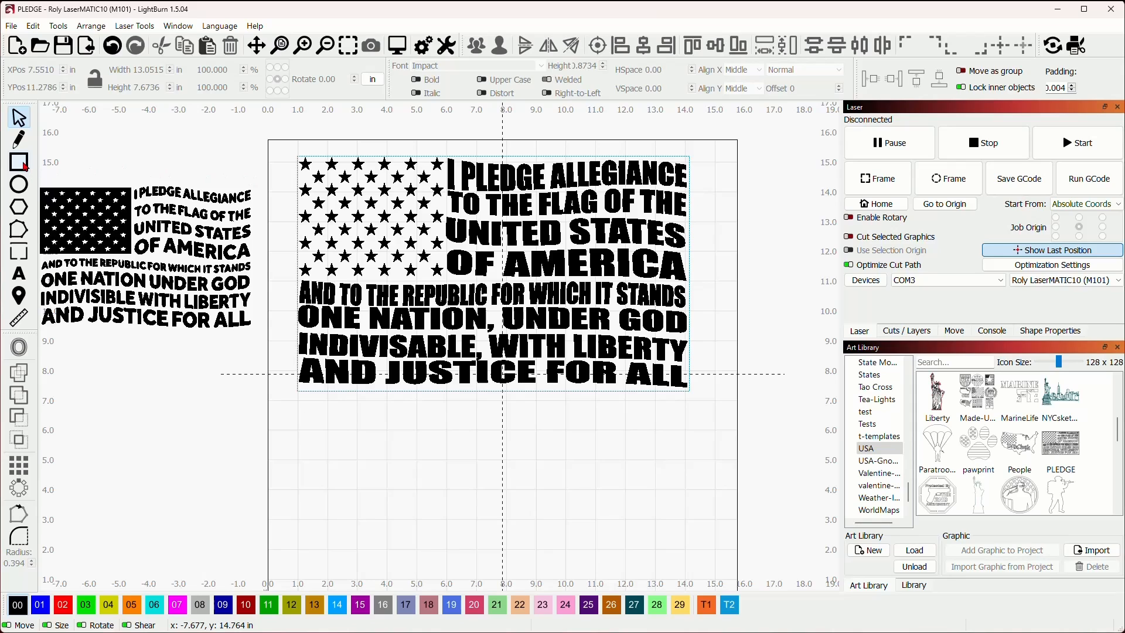
- Draw a rectangle about 4.93 by 4.18 in around the stars, widen it to about 4.97 in and adjust its lower edge
click(24, 166)
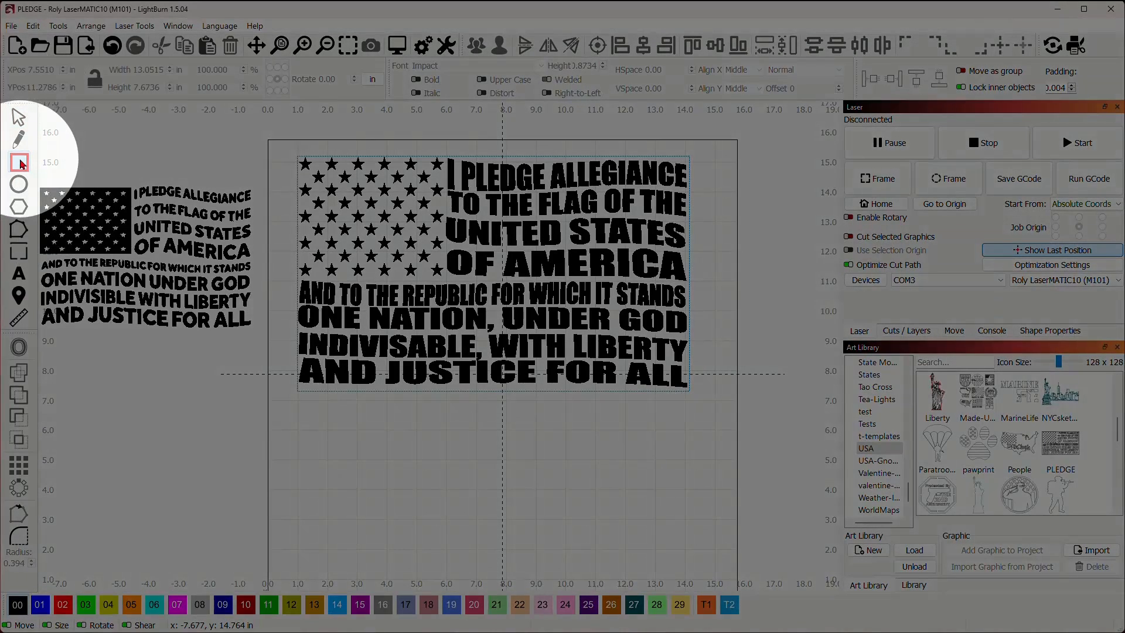
scroll(294, 169, up, 1)
scroll(295, 169, up, 1)
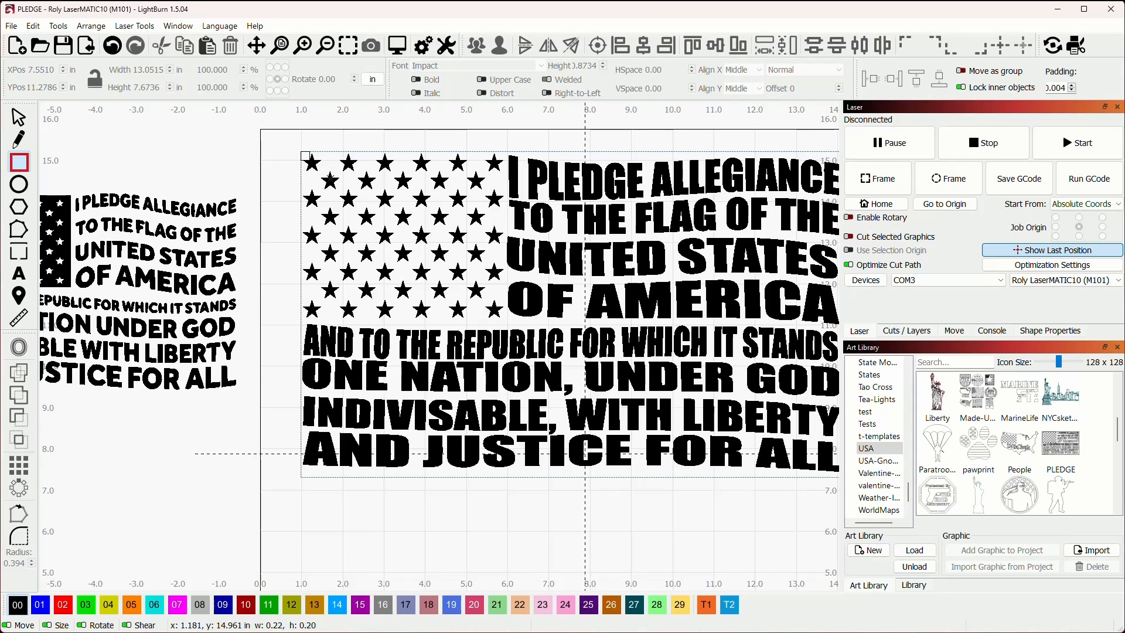
drag(302, 153, 508, 325)
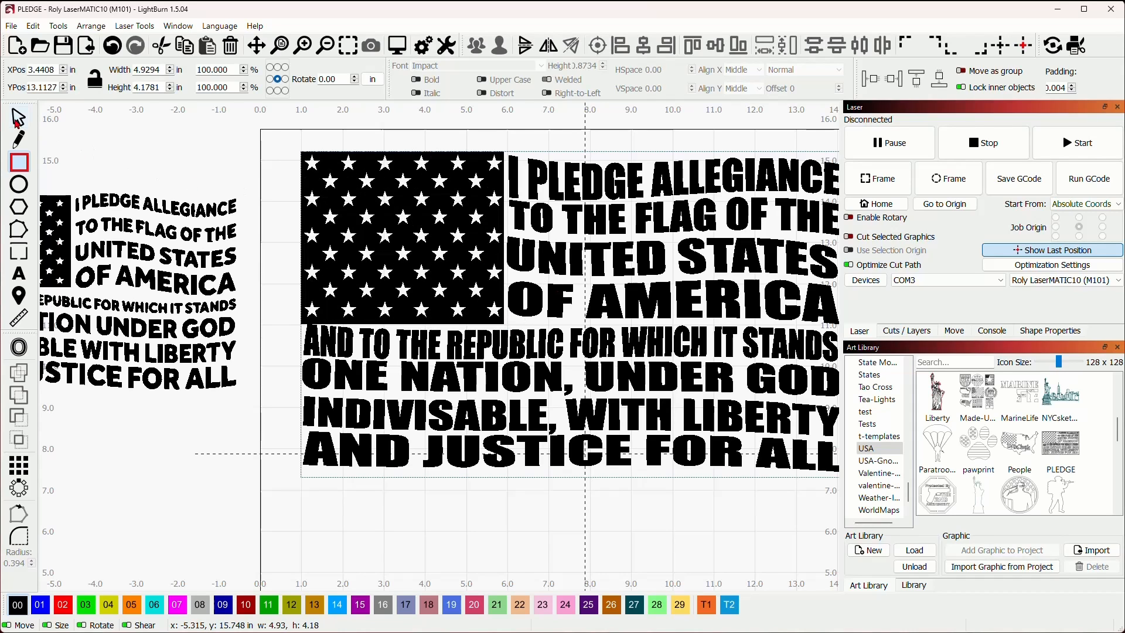
key(Escape)
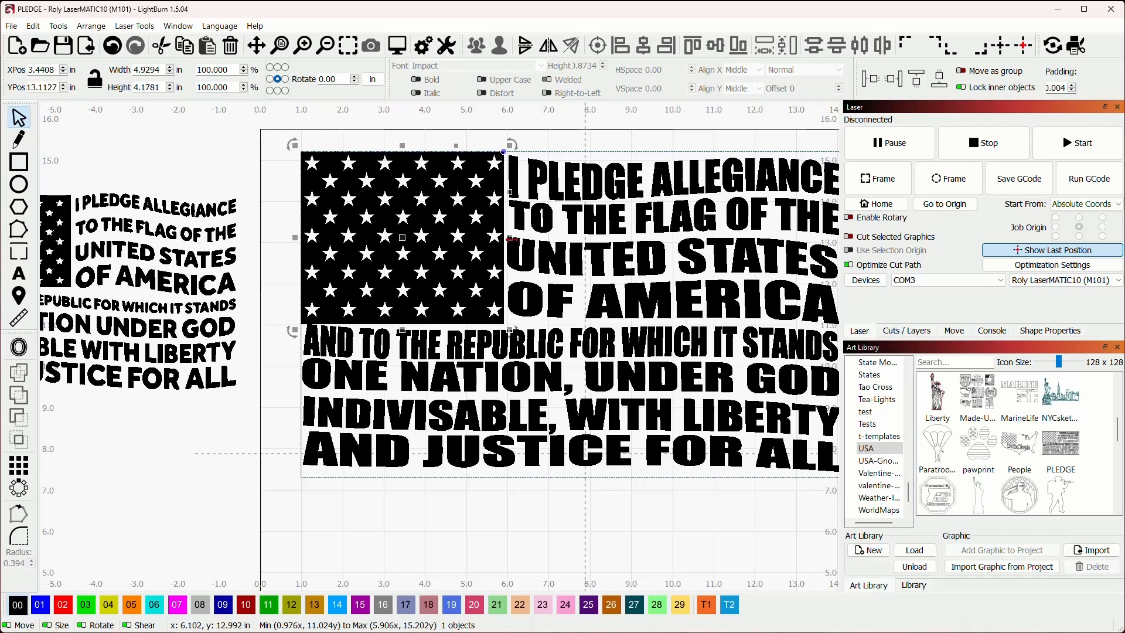
drag(511, 238, 513, 238)
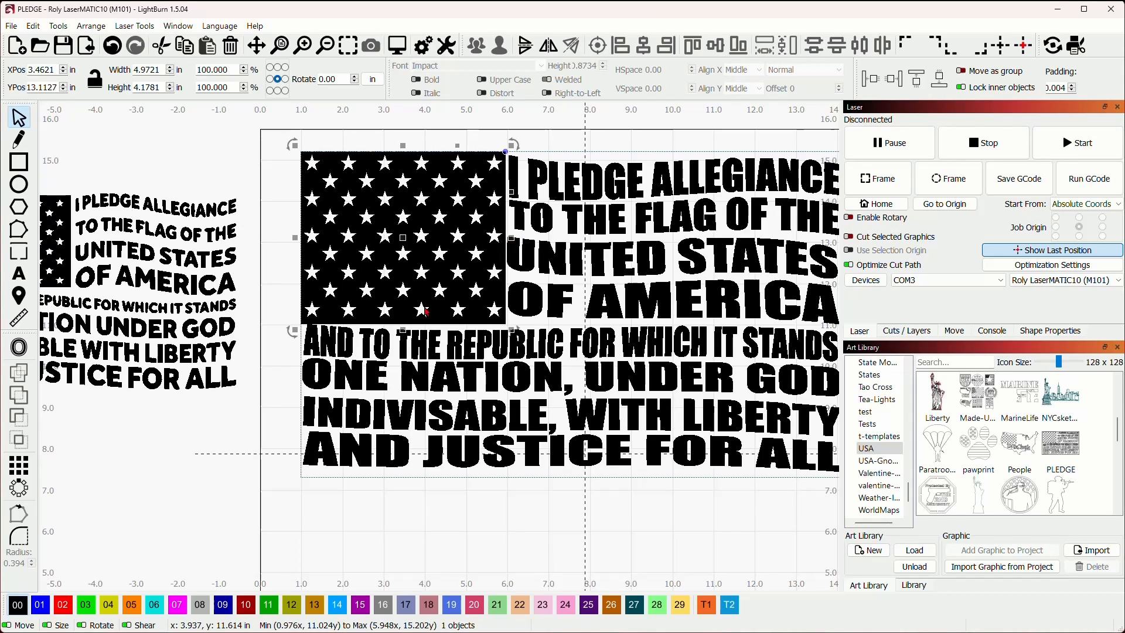
drag(402, 328, 403, 324)
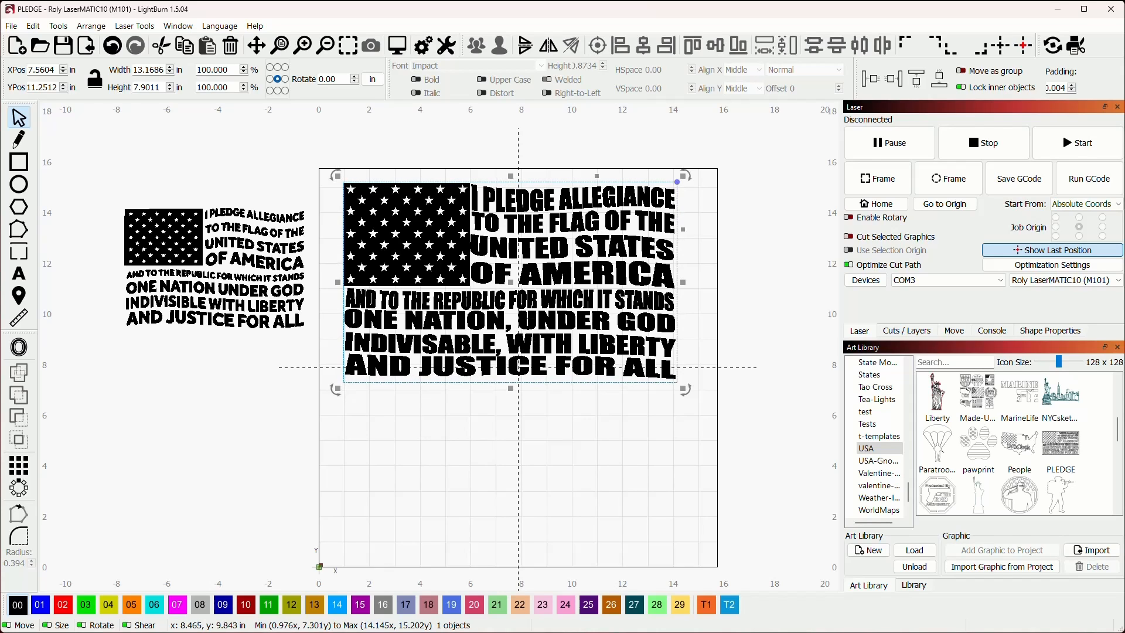
scroll(522, 309, up, 1)
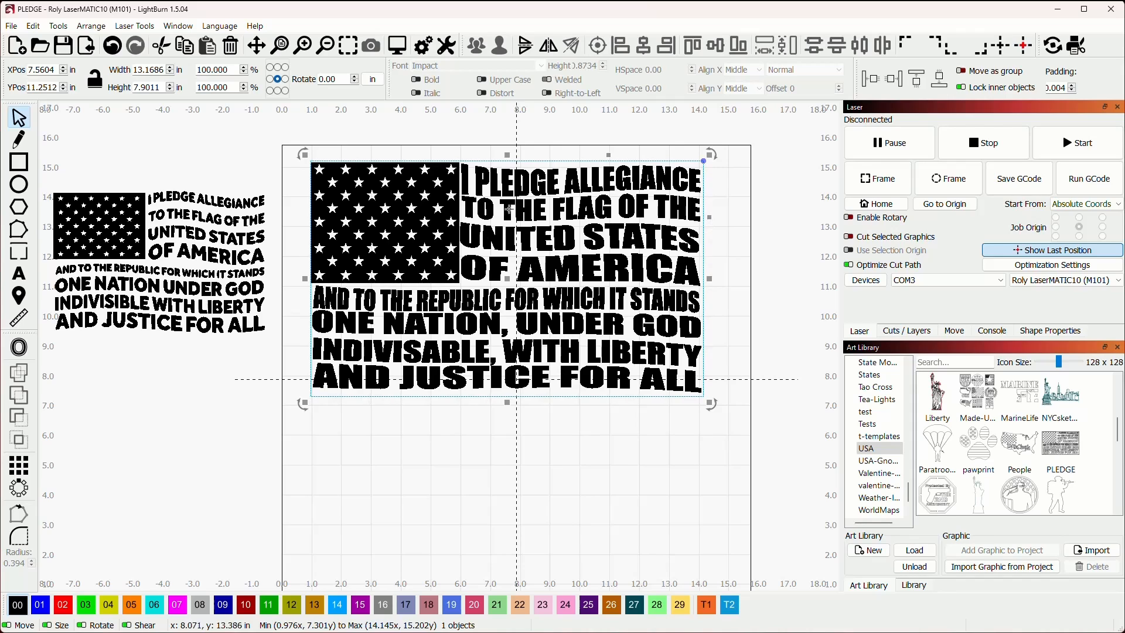
scroll(610, 321, down, 1)
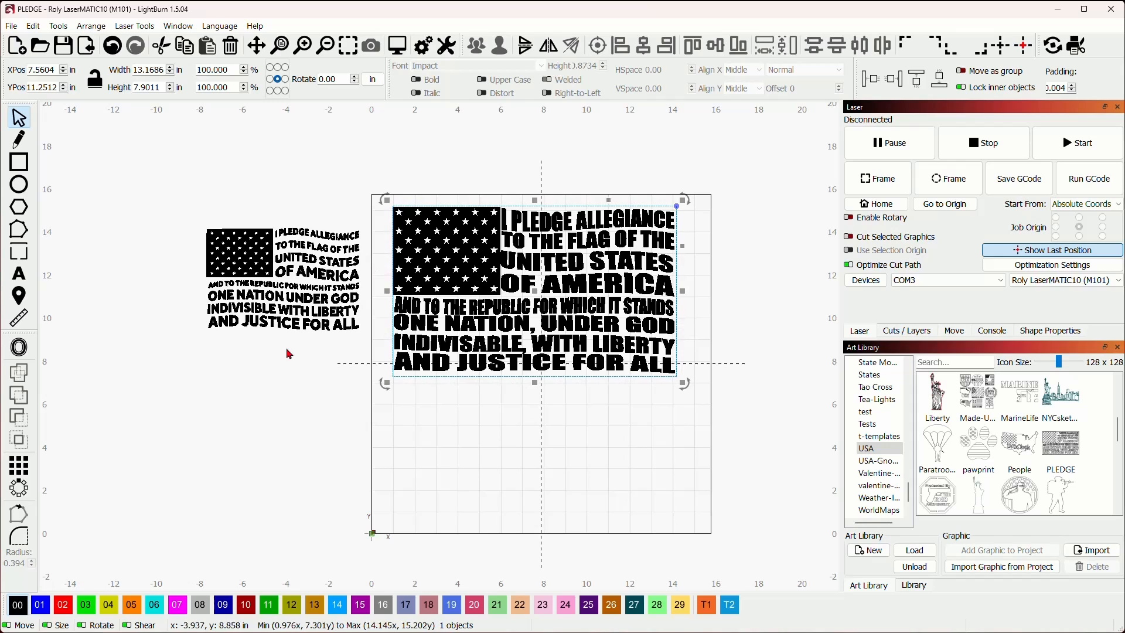
click(311, 324)
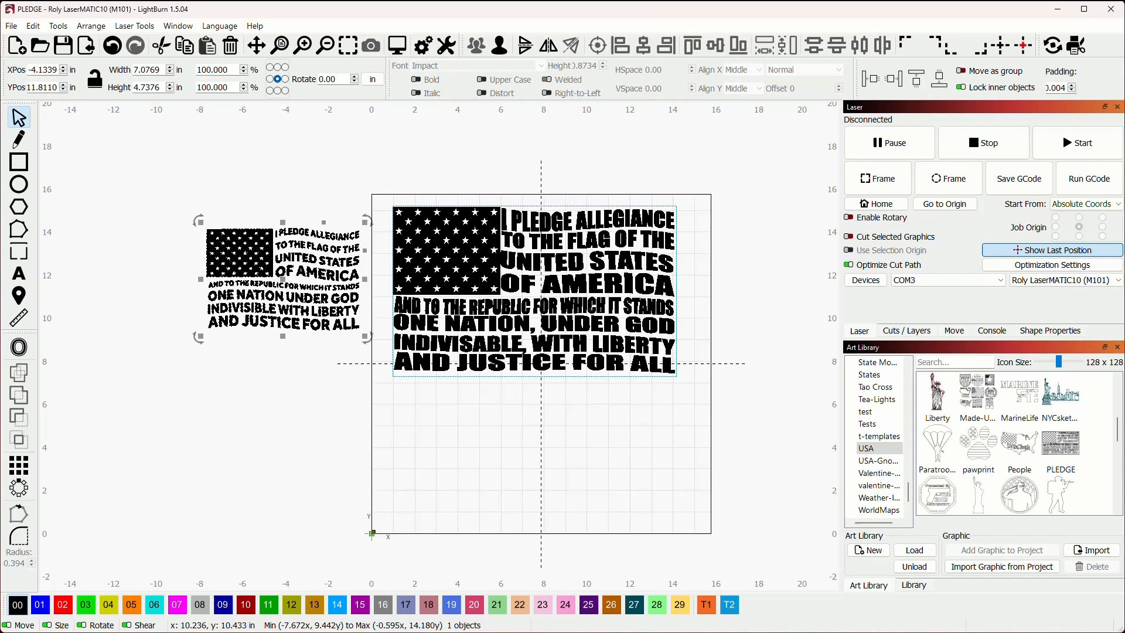
scroll(706, 272, up, 1)
scroll(706, 271, up, 1)
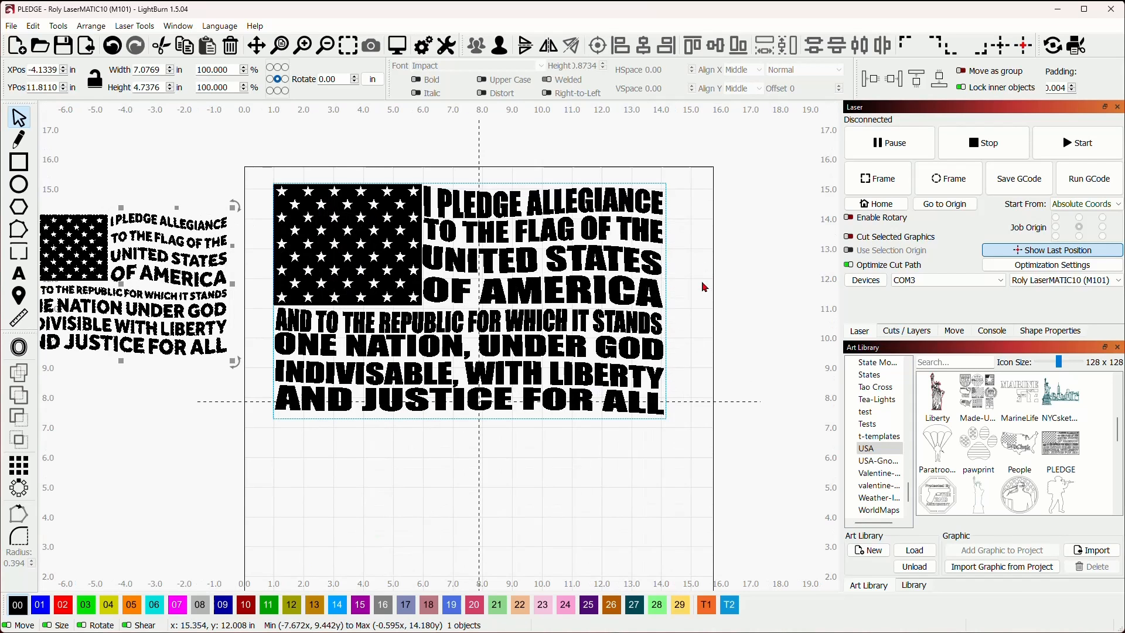
- Assign the outer guide rectangle to red layer 02
click(664, 252)
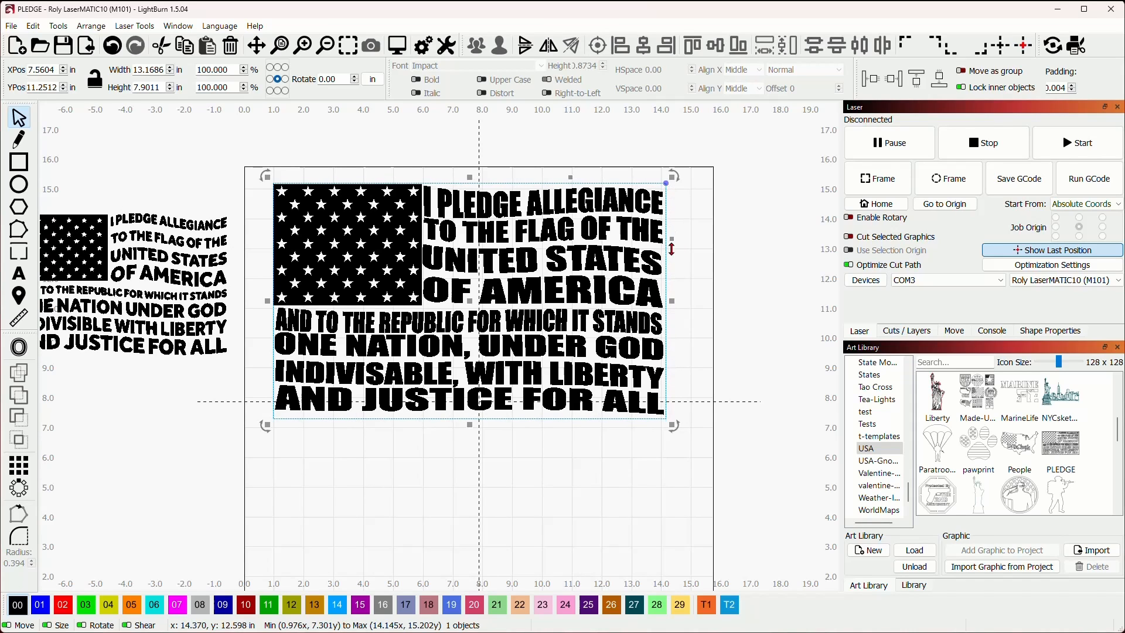
click(66, 605)
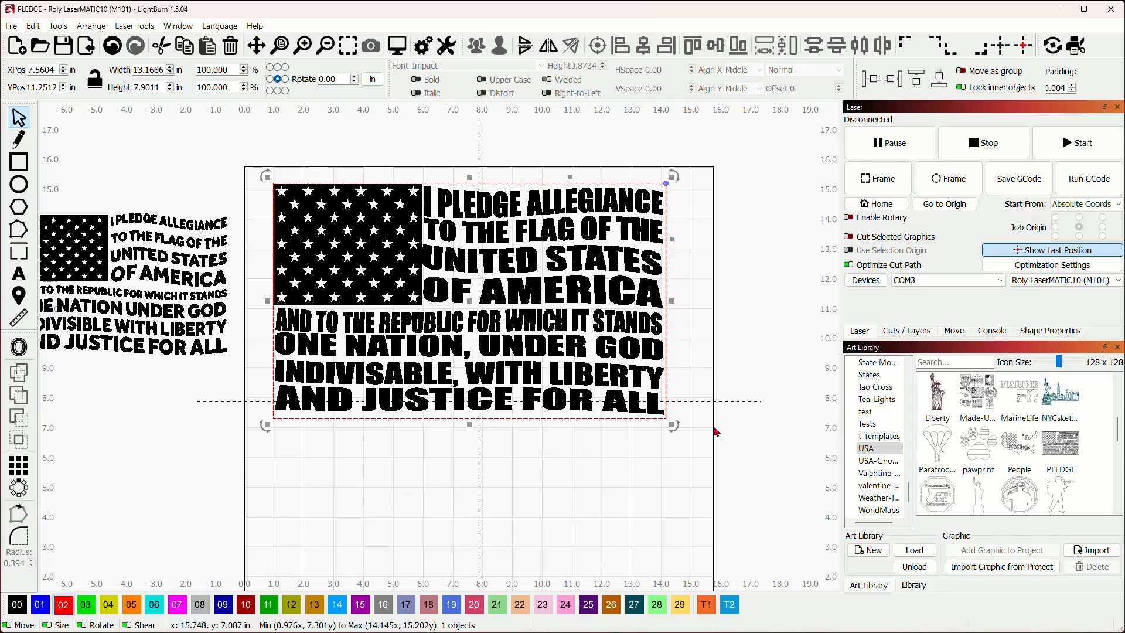
- Try Fill mode on red layer 02 in the cut settings and set it back to Line
click(907, 331)
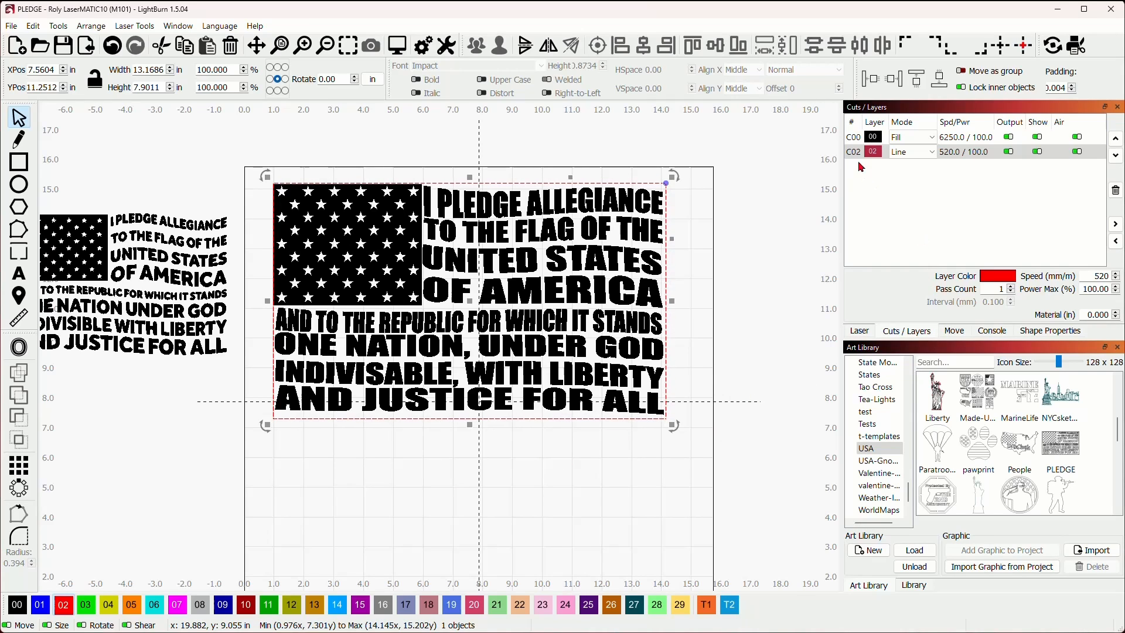
click(912, 152)
click(913, 152)
click(913, 179)
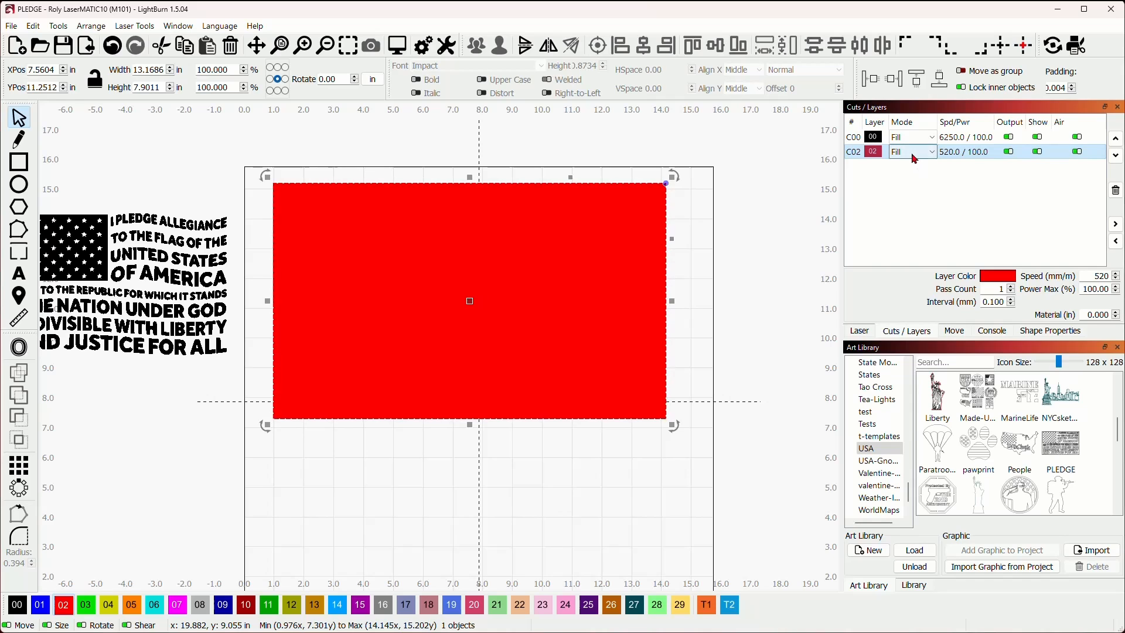
click(914, 158)
click(912, 159)
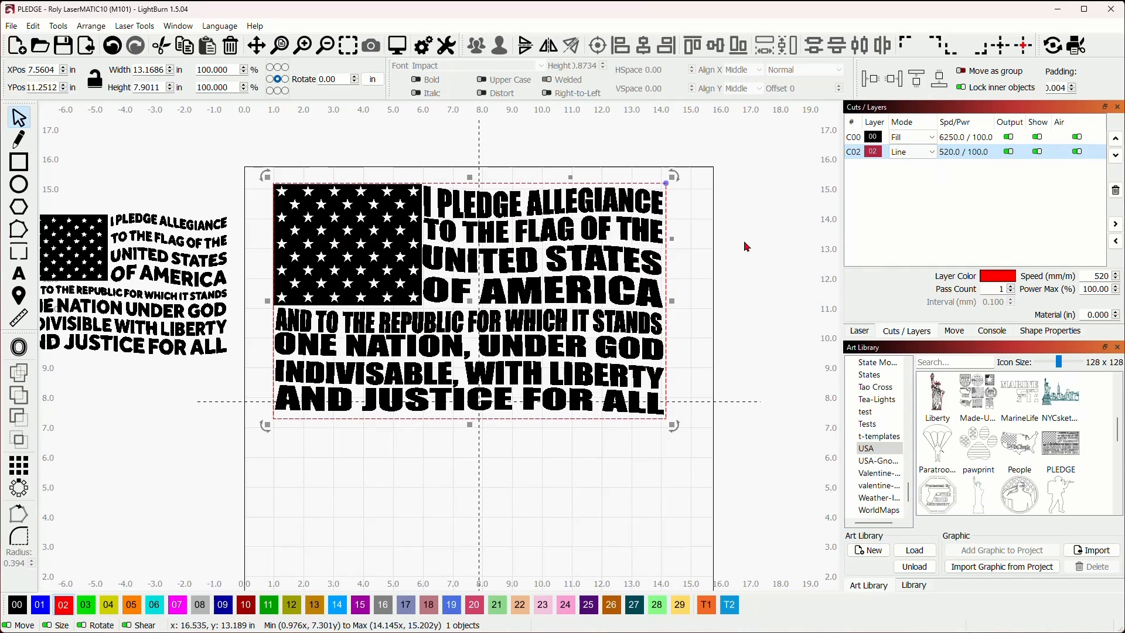
- Extend the red guide rectangle's left edge to make it about 13.22 in wide and raise its lower edge for a height of about 7.7 in
scroll(231, 260, up, 1)
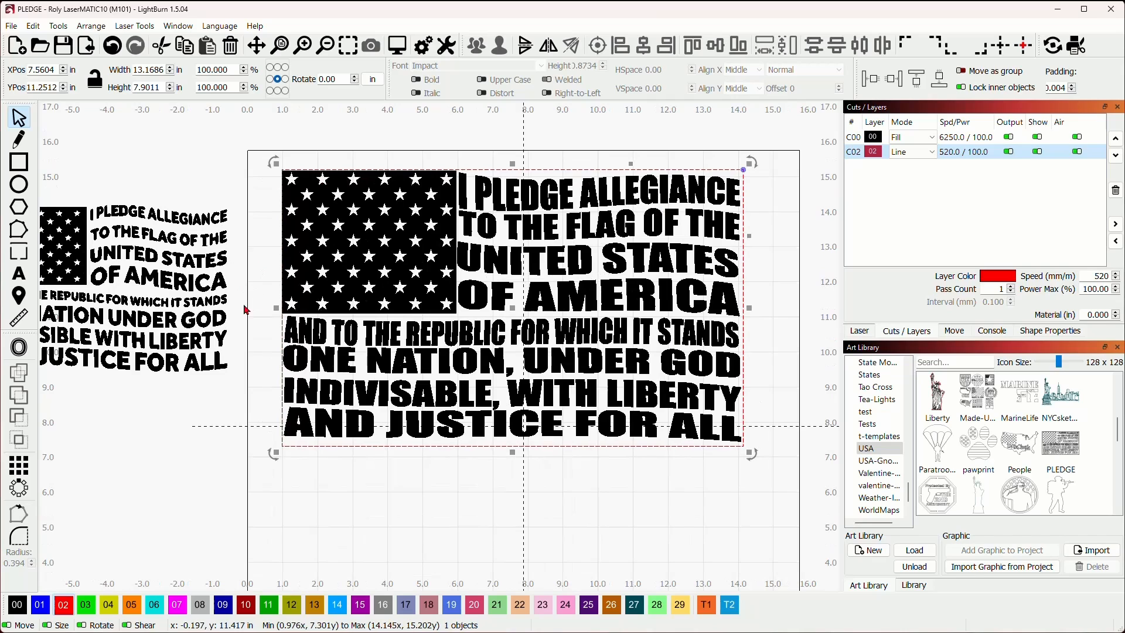
drag(274, 307, 282, 323)
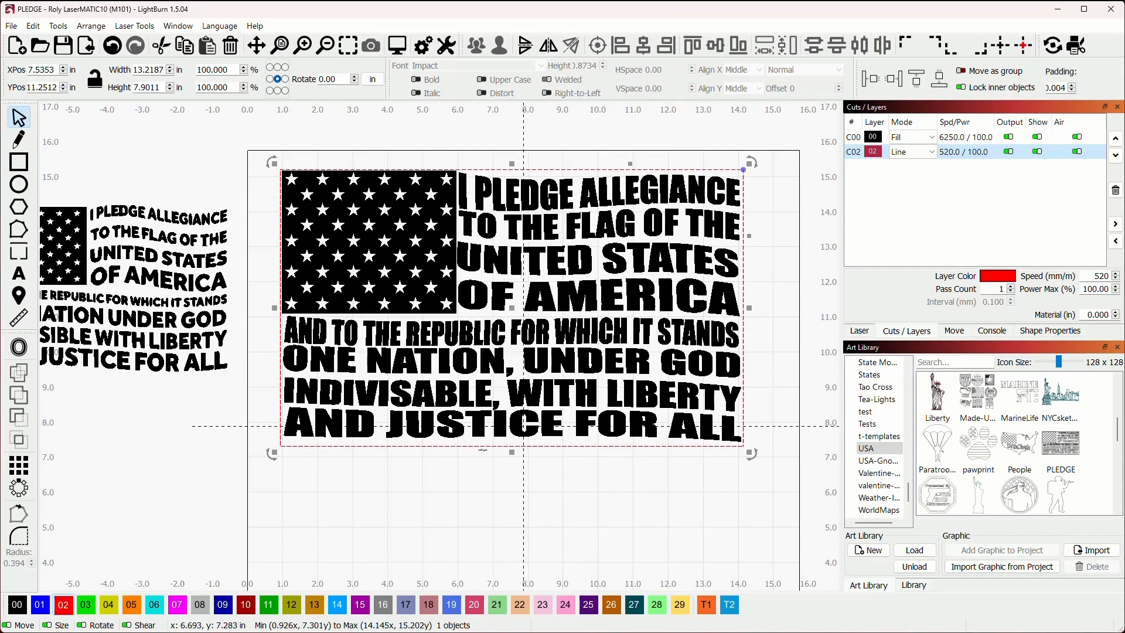
drag(513, 454, 514, 448)
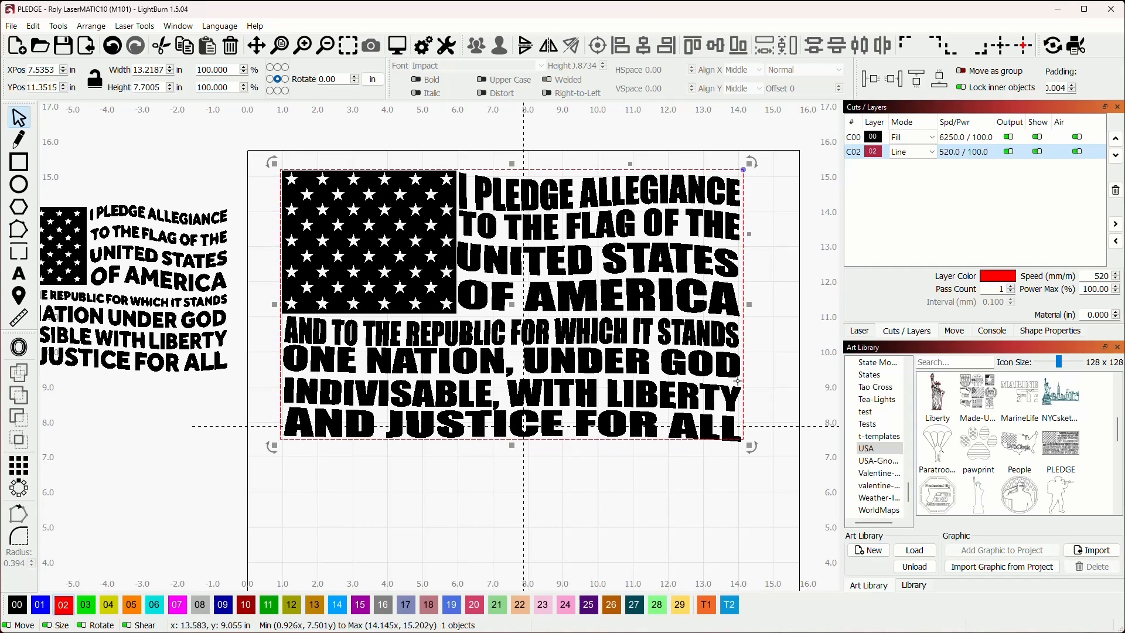
scroll(786, 296, down, 3)
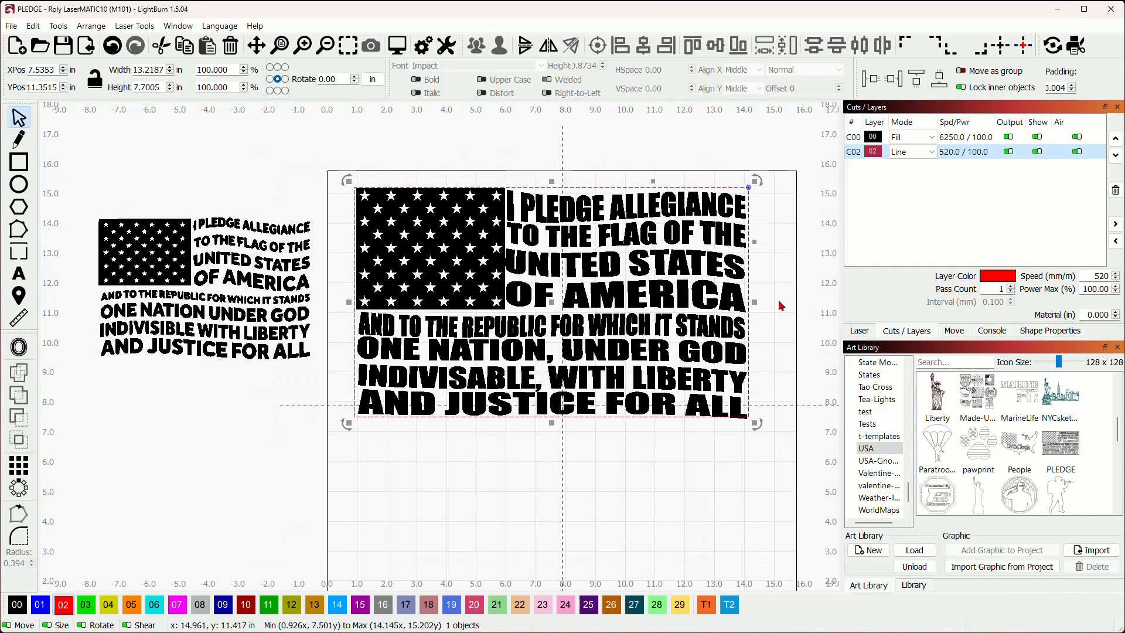
click(752, 319)
scroll(752, 320, down, 3)
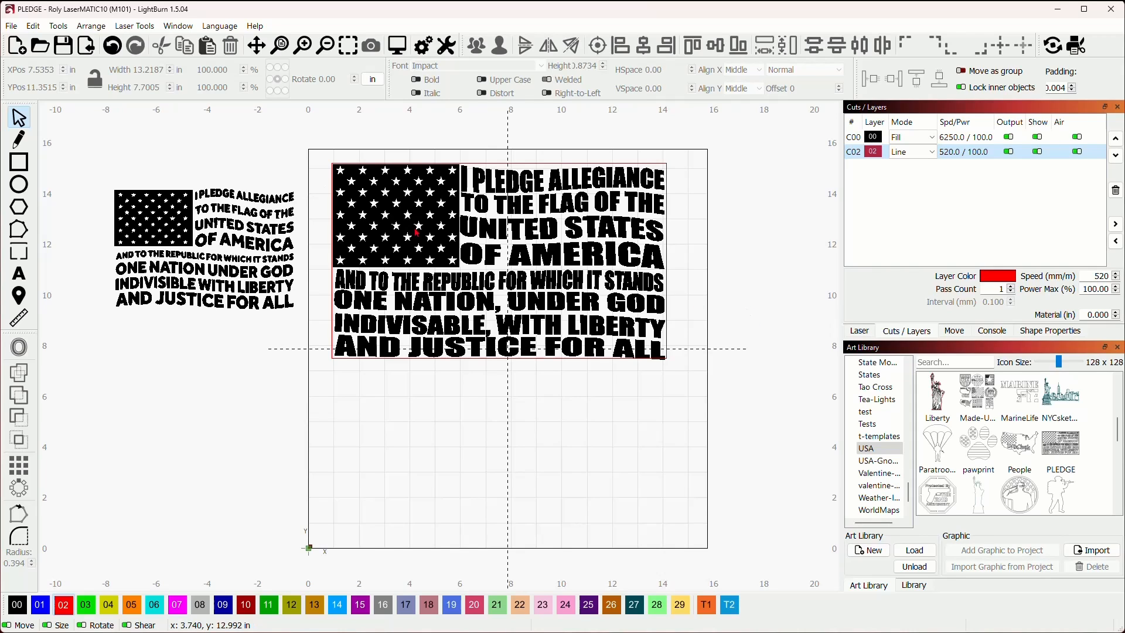
- Draw a separate red rectangle about 3.15 by 2.36 in below the flag artwork
click(20, 165)
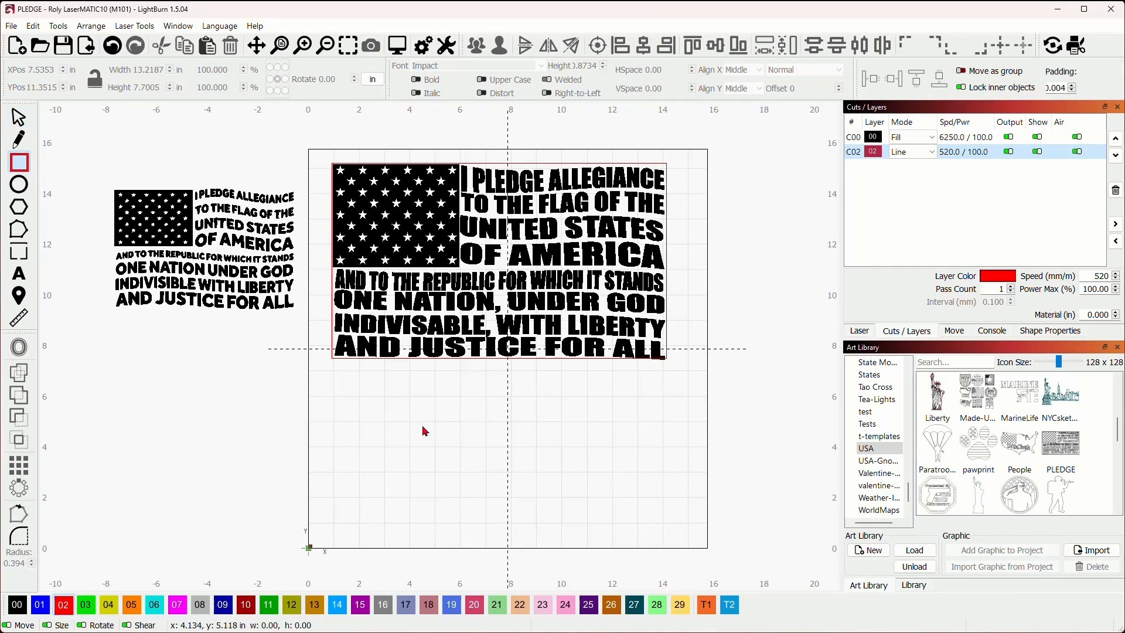
drag(419, 419, 498, 479)
click(18, 118)
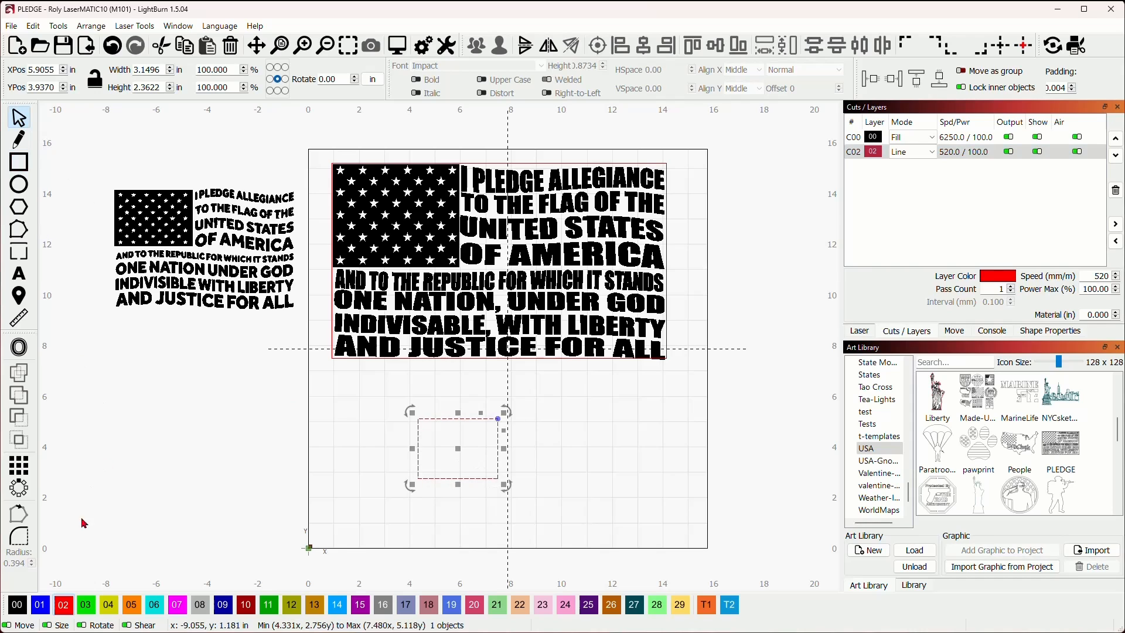
- Try the small separate rectangle below the flag artwork on black fill layer 00 and delete it
click(18, 604)
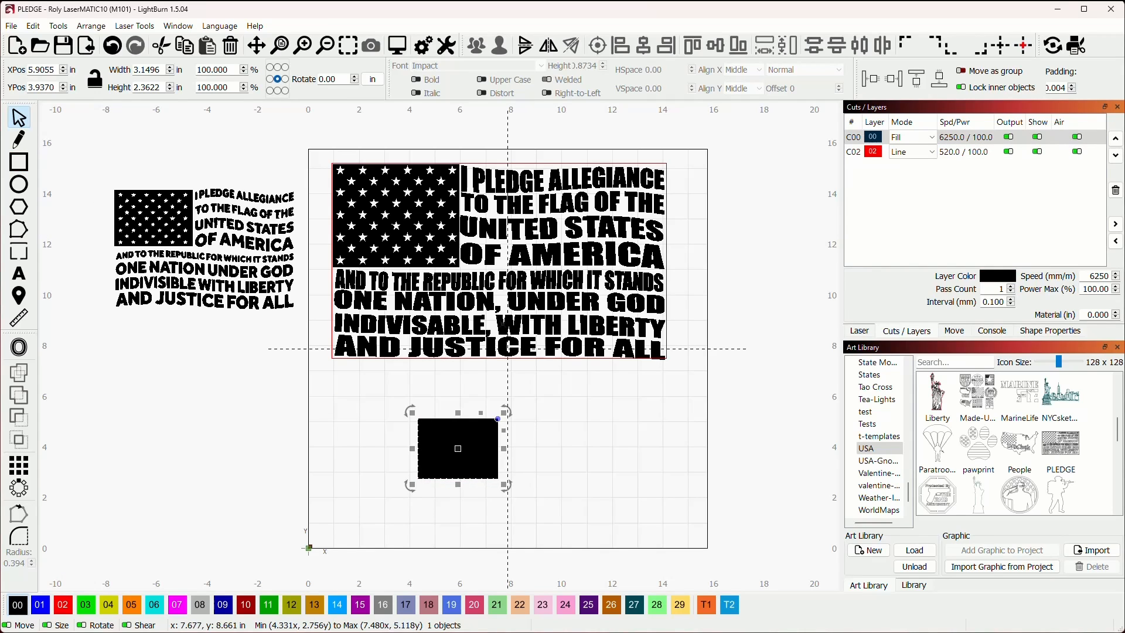
drag(455, 456, 492, 439)
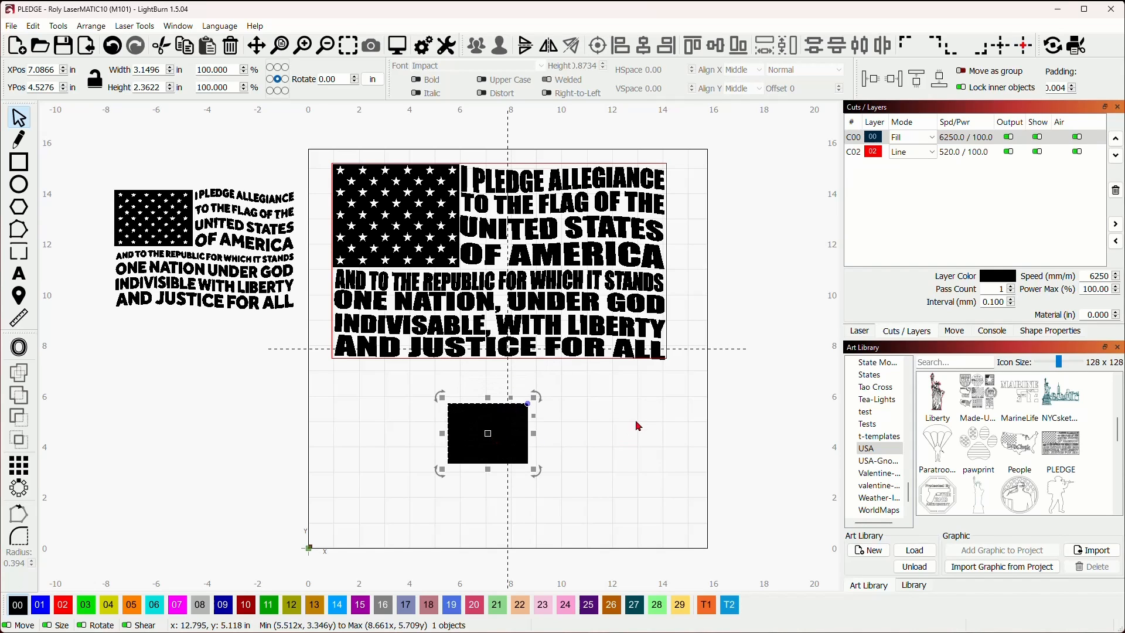
key(Delete)
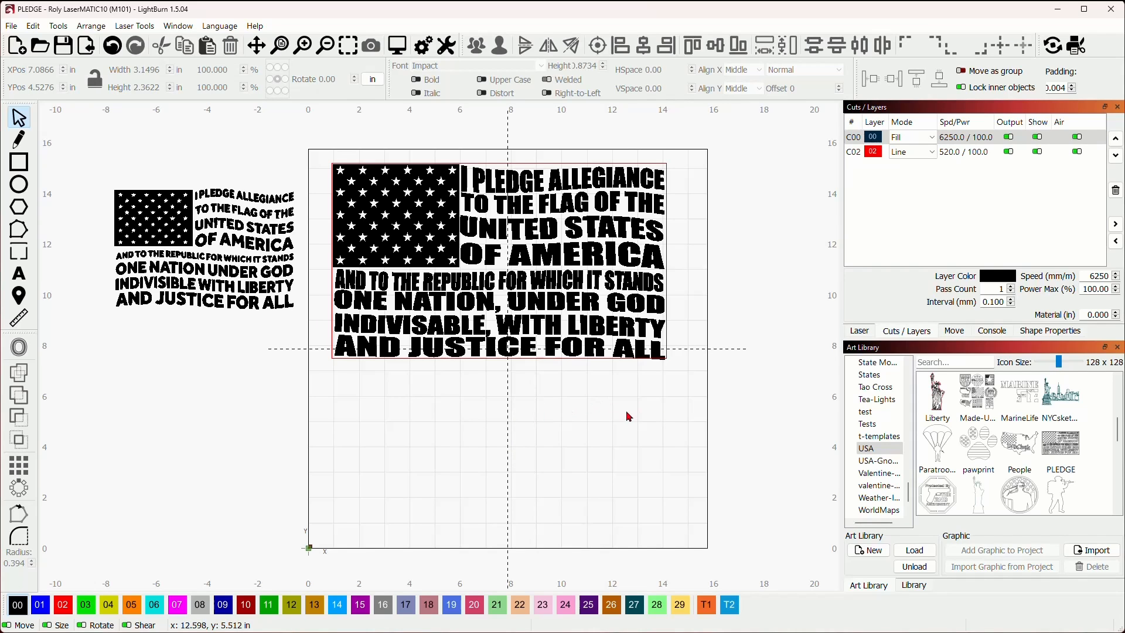
scroll(652, 402, up, 2)
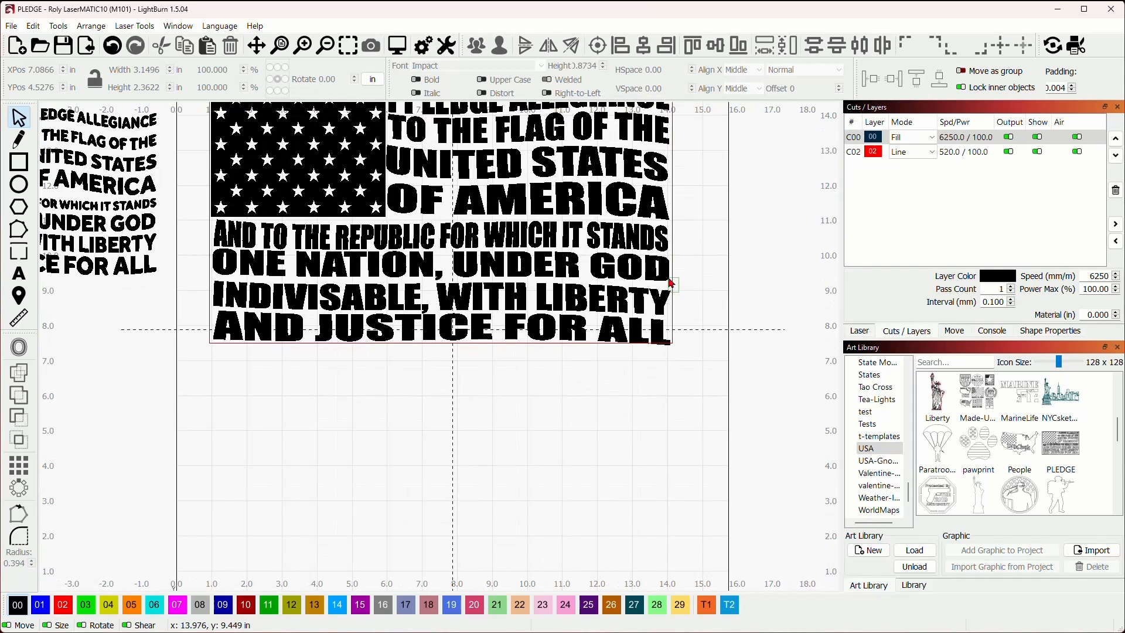
click(672, 283)
click(658, 376)
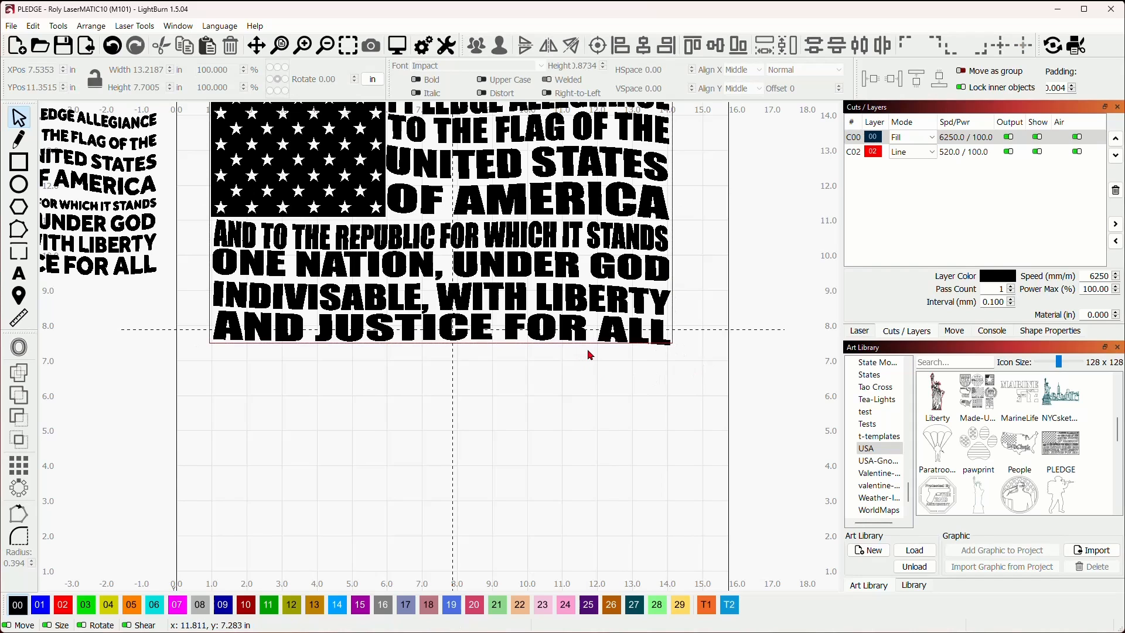
click(591, 345)
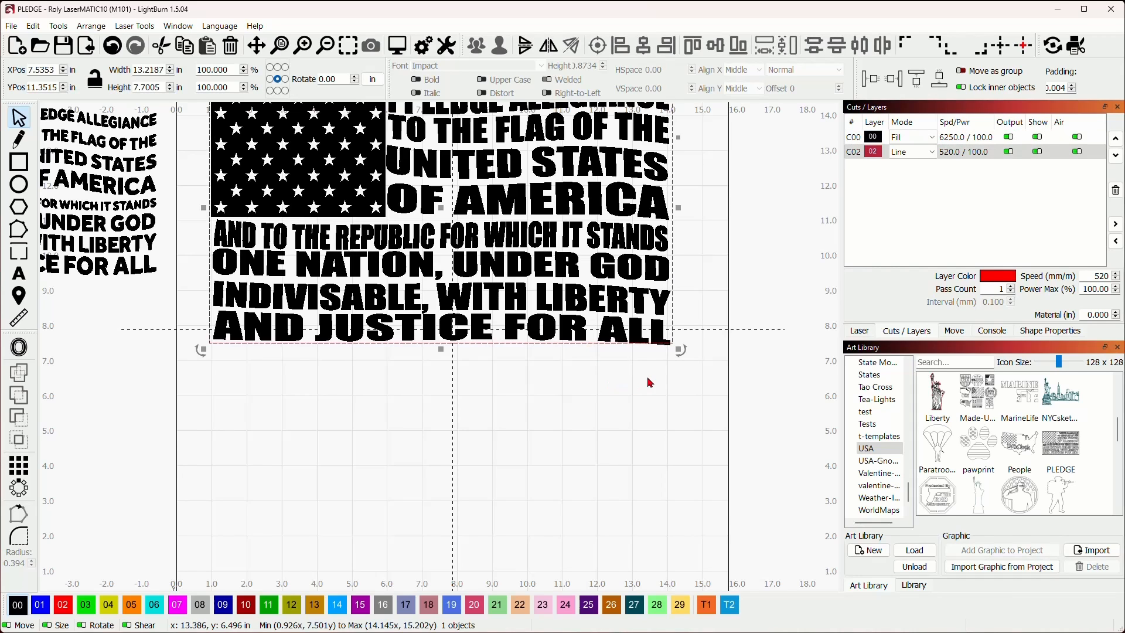
click(712, 349)
scroll(725, 323, down, 2)
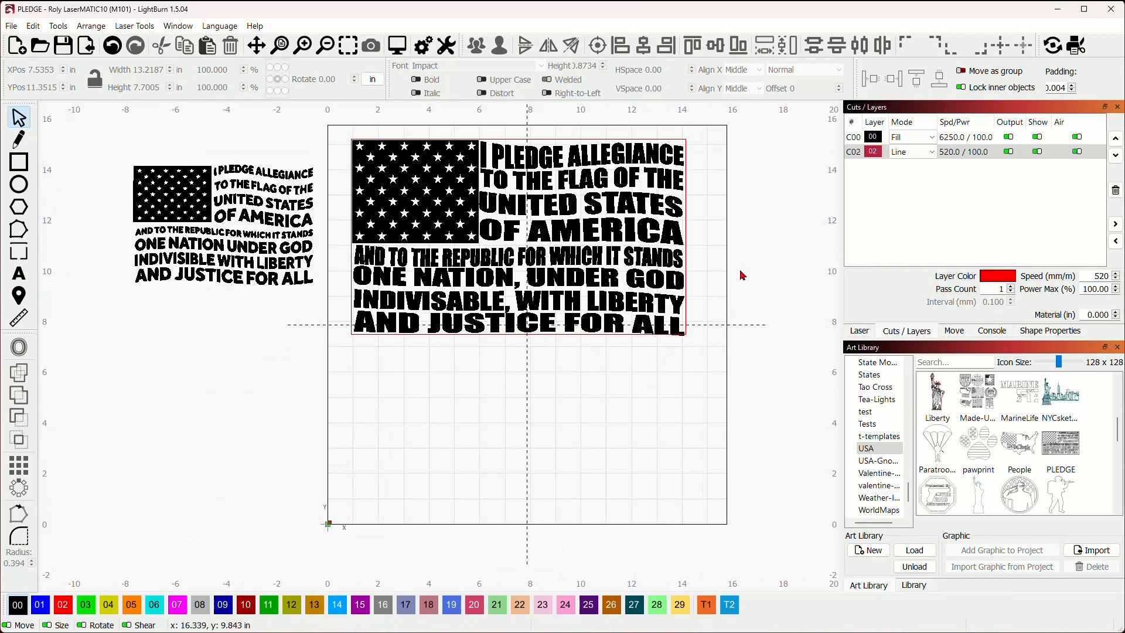
drag(718, 279, 693, 290)
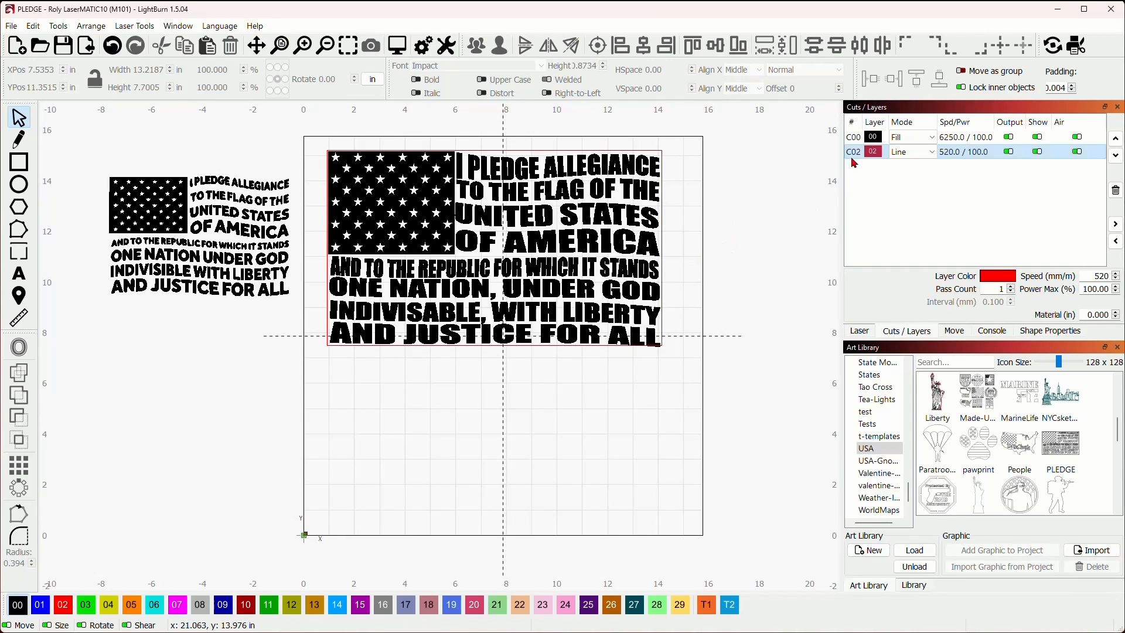
- Select the red border on layer 02 and lower its bottom edge to make it about 7.82 in high
click(886, 155)
shift+click(856, 156)
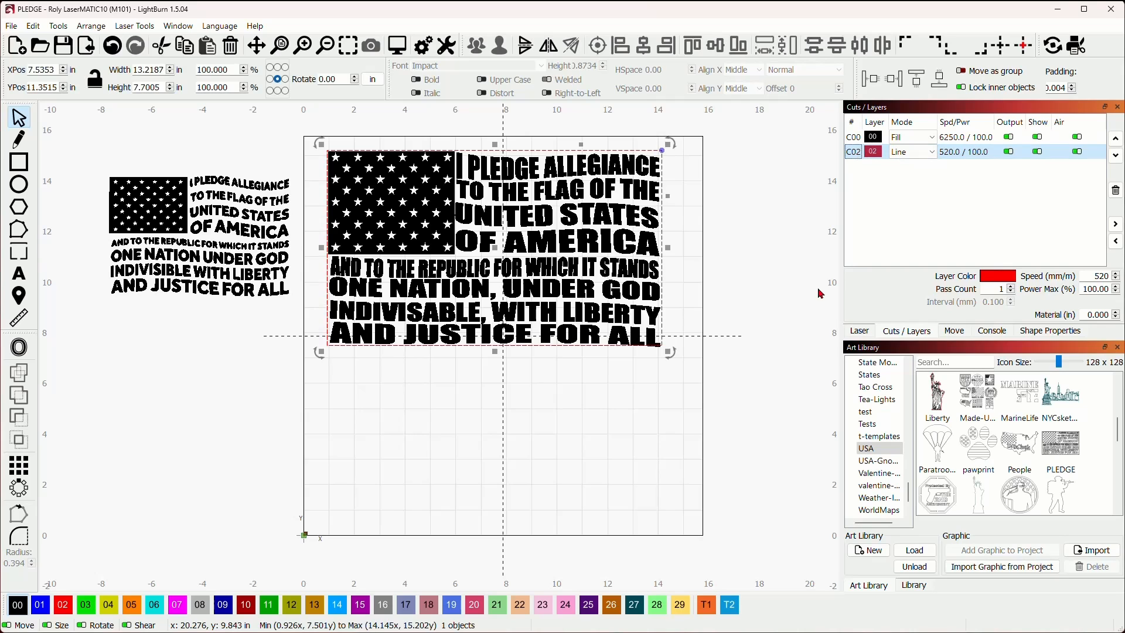
scroll(557, 379, up, 1)
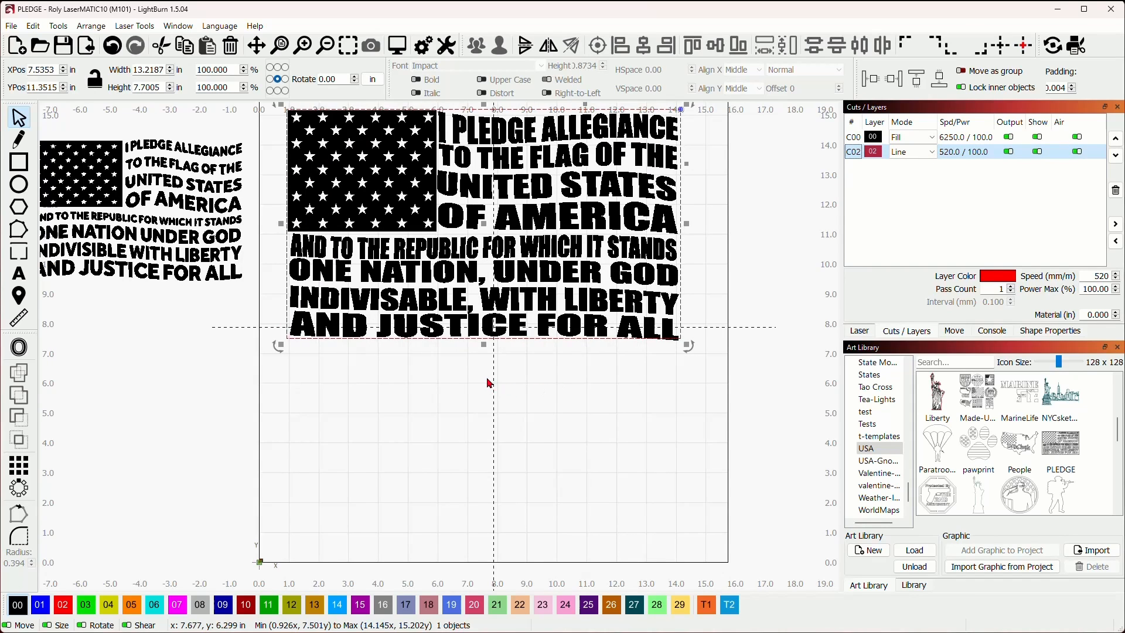
scroll(485, 379, up, 1)
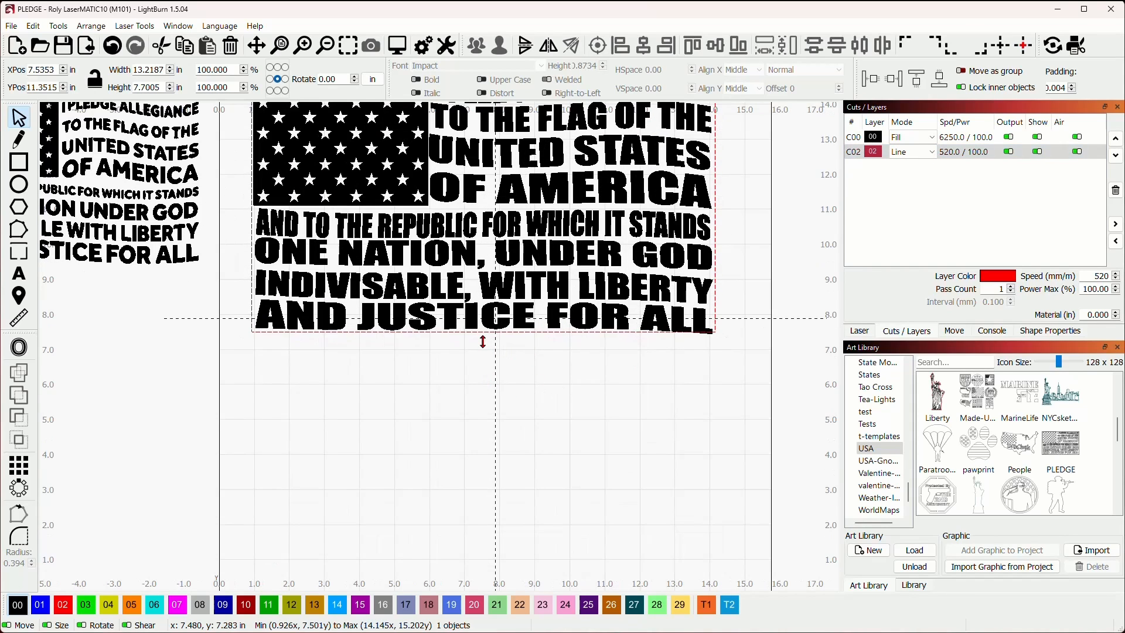
drag(483, 341, 486, 345)
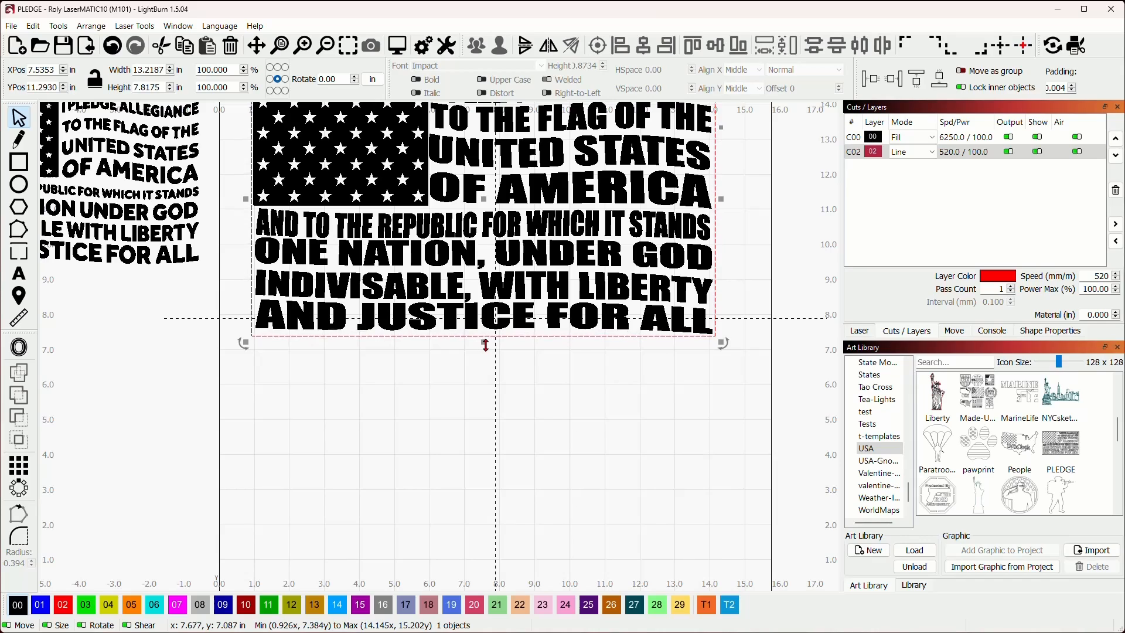
scroll(577, 348, down, 2)
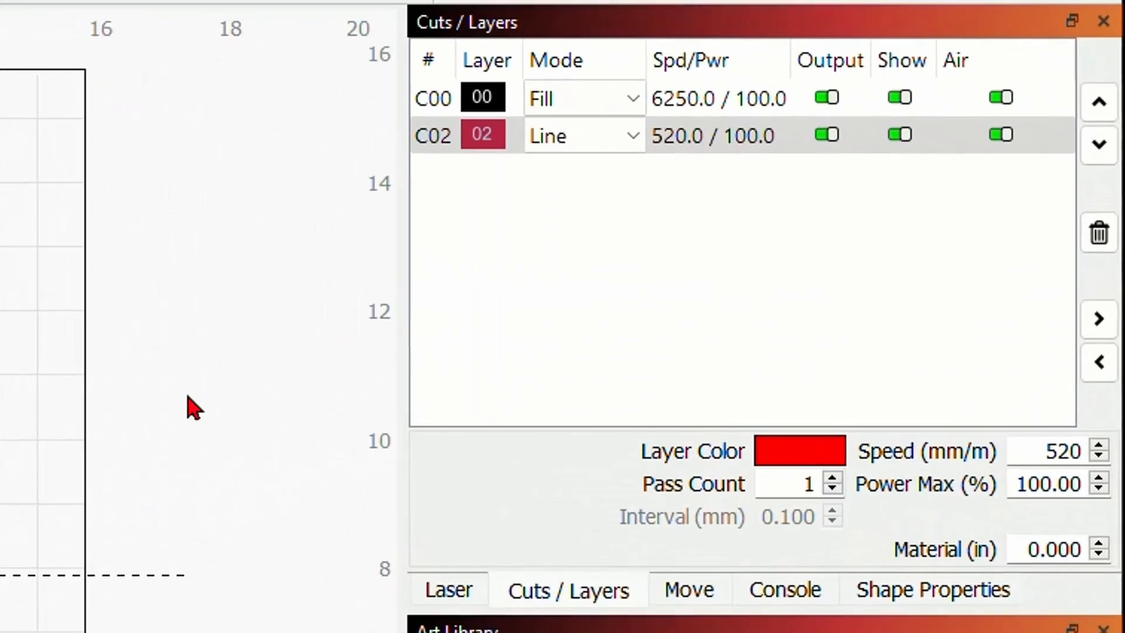
- Try placing red layer 02 ahead of black layer 00 in the cut order and restore the previous order
click(425, 101)
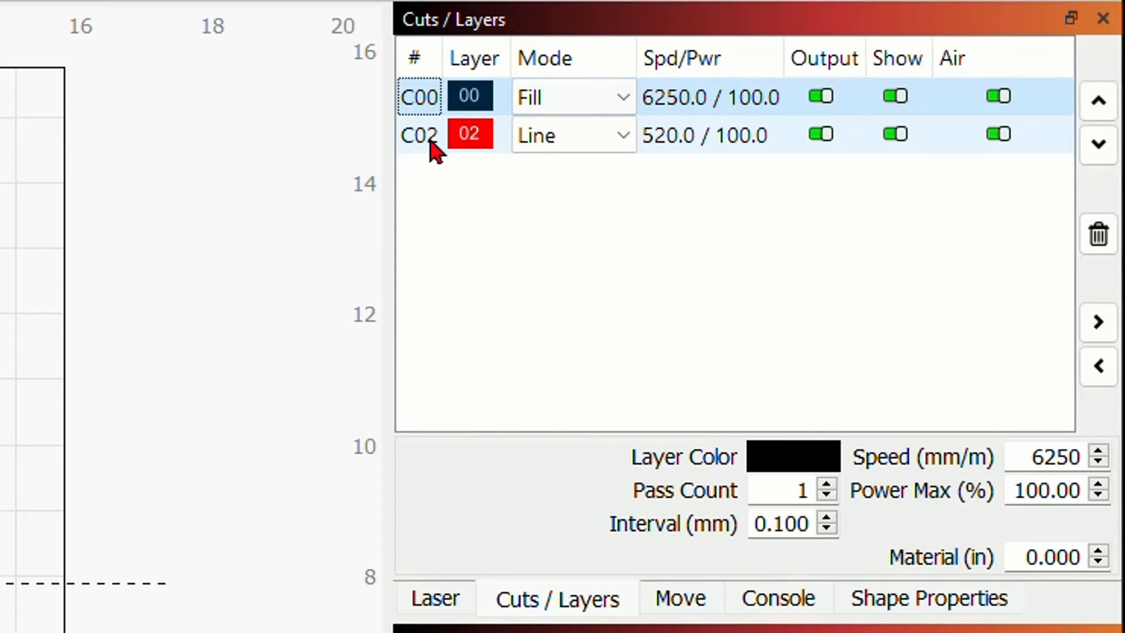
drag(432, 143, 427, 112)
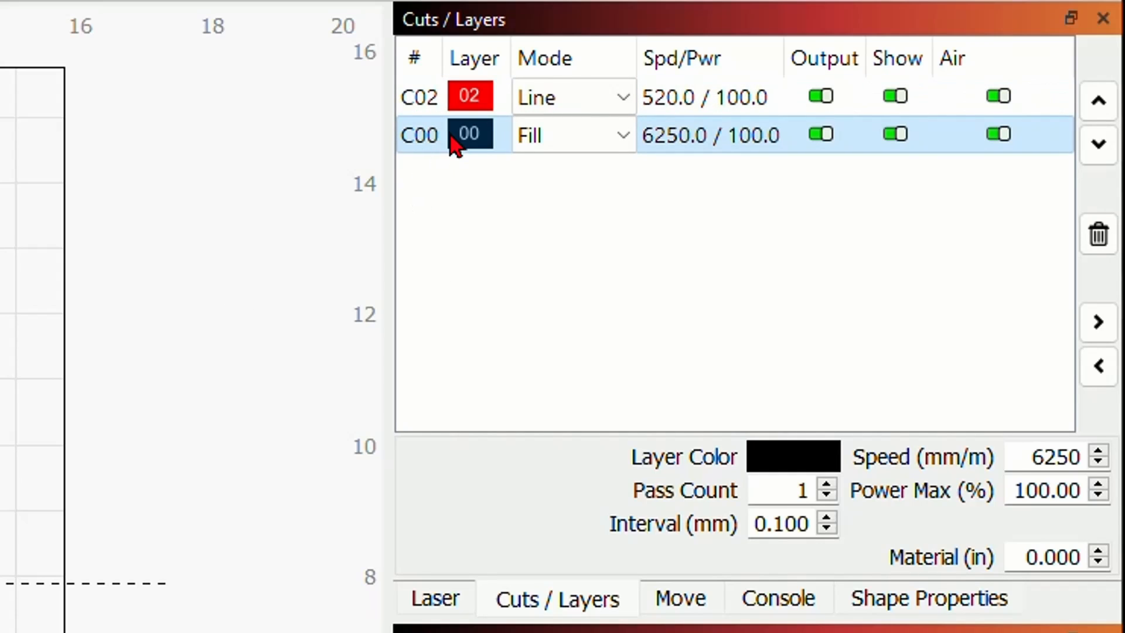
drag(432, 141, 420, 93)
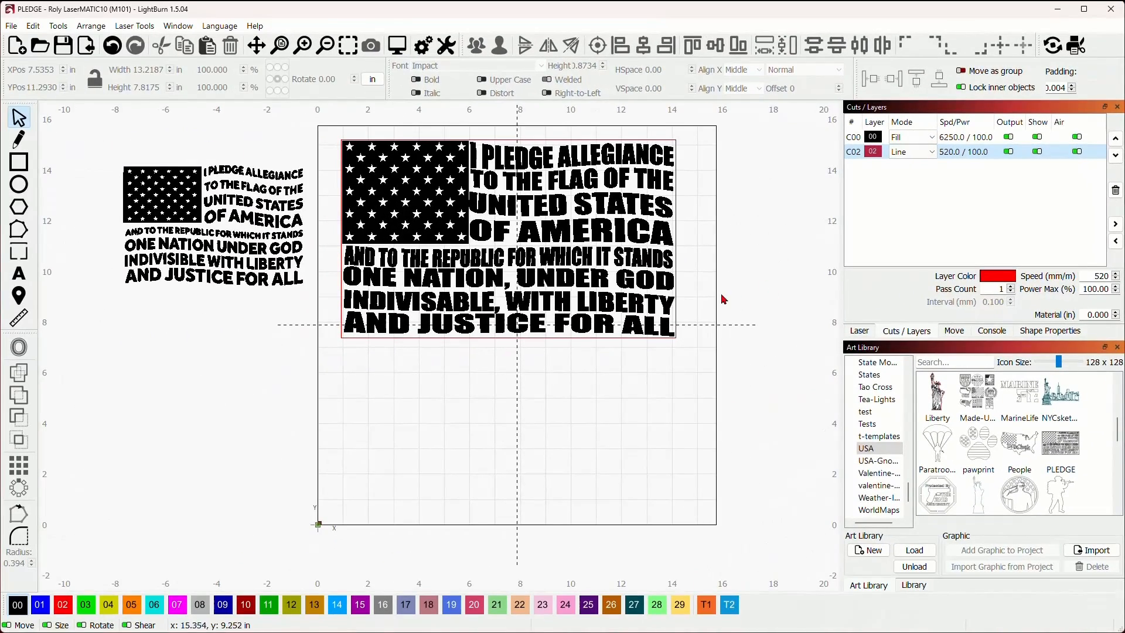
- Delete the small reference flag artwork beside the work area
click(266, 273)
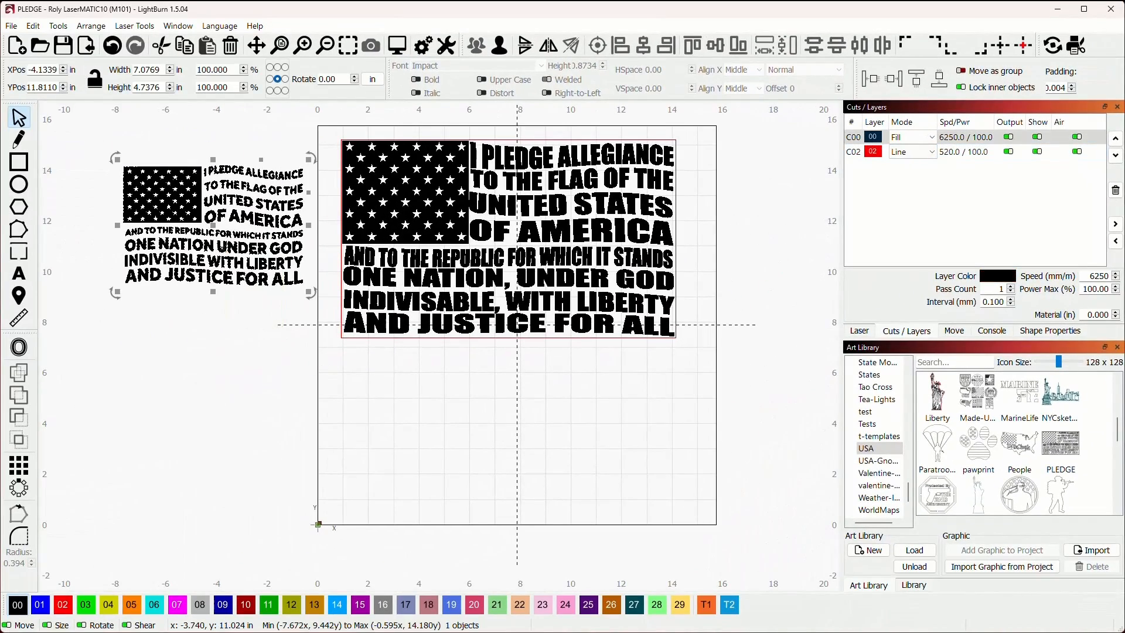
key(Delete)
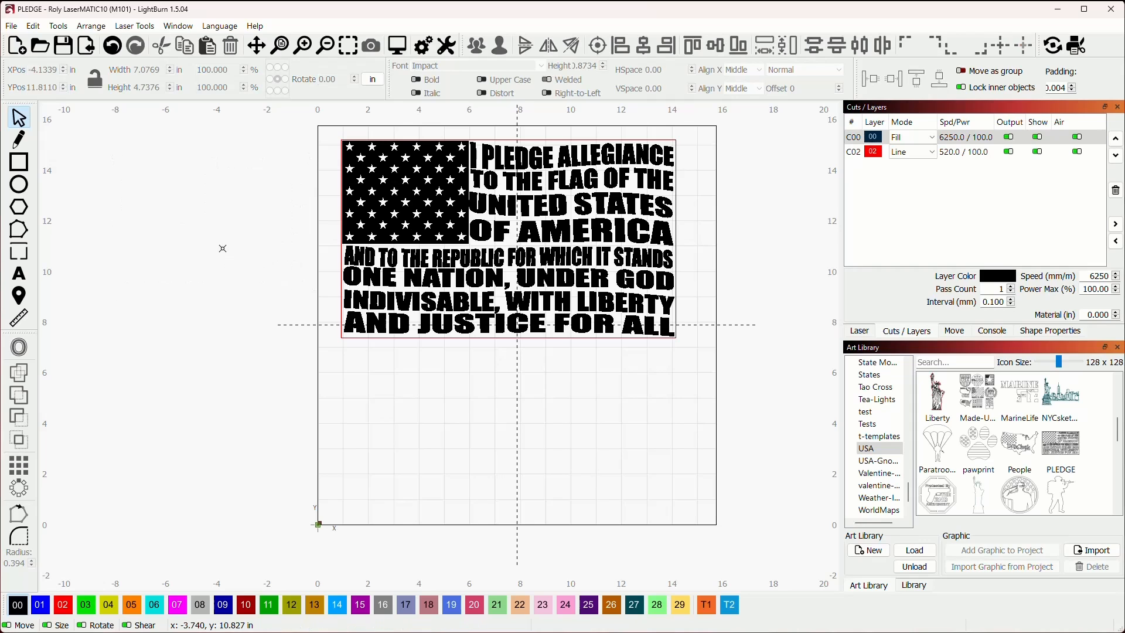
- Inspect the rebuilt flag artwork, its star field and waved pledge lines inside the red border
scroll(436, 205, up, 1)
scroll(436, 205, up, 1)
scroll(498, 205, up, 1)
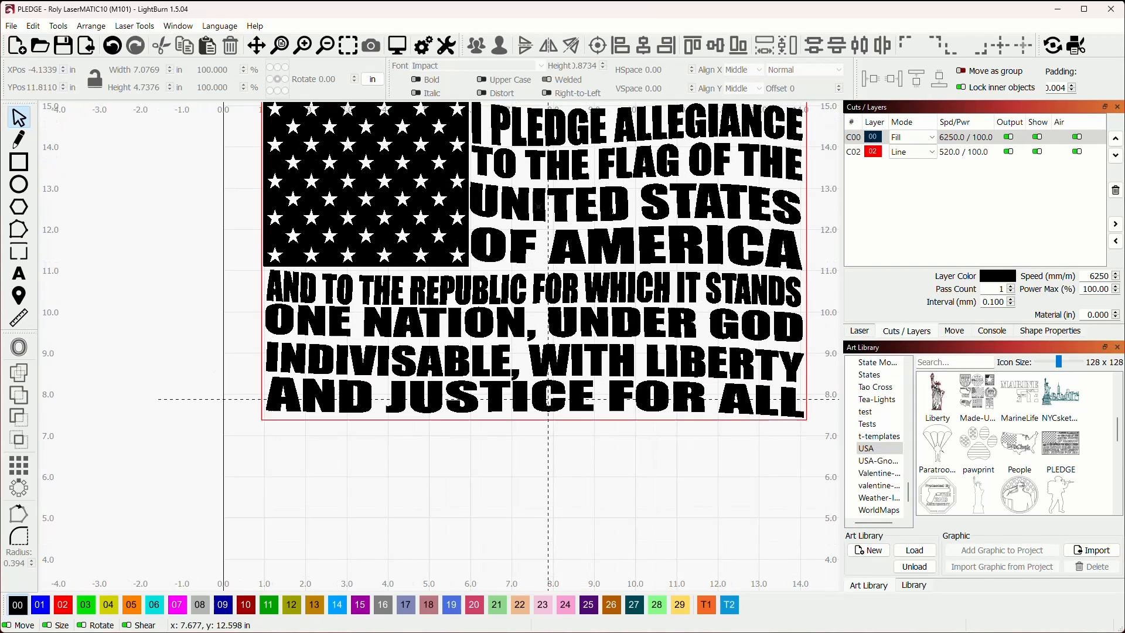
scroll(580, 181, up, 1)
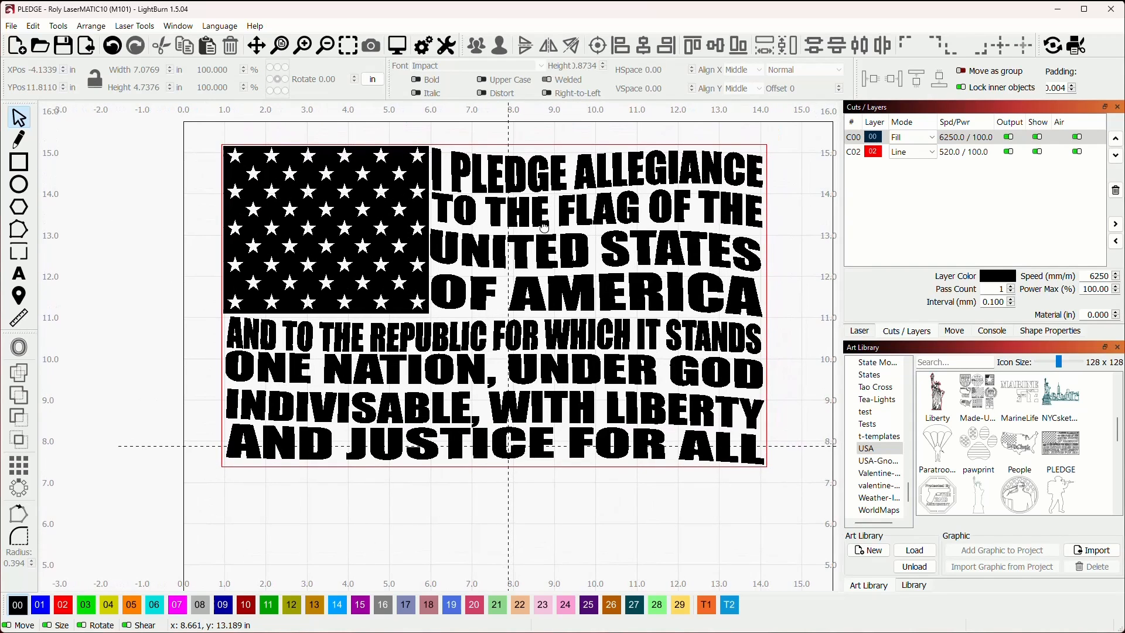
scroll(720, 282, down, 2)
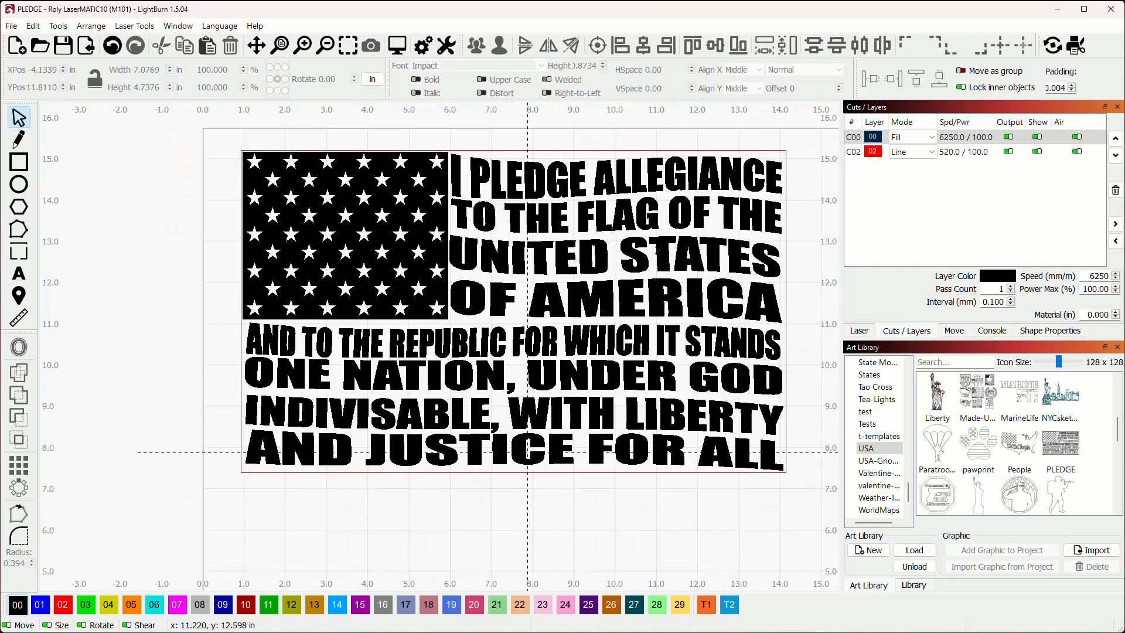
scroll(764, 281, up, 2)
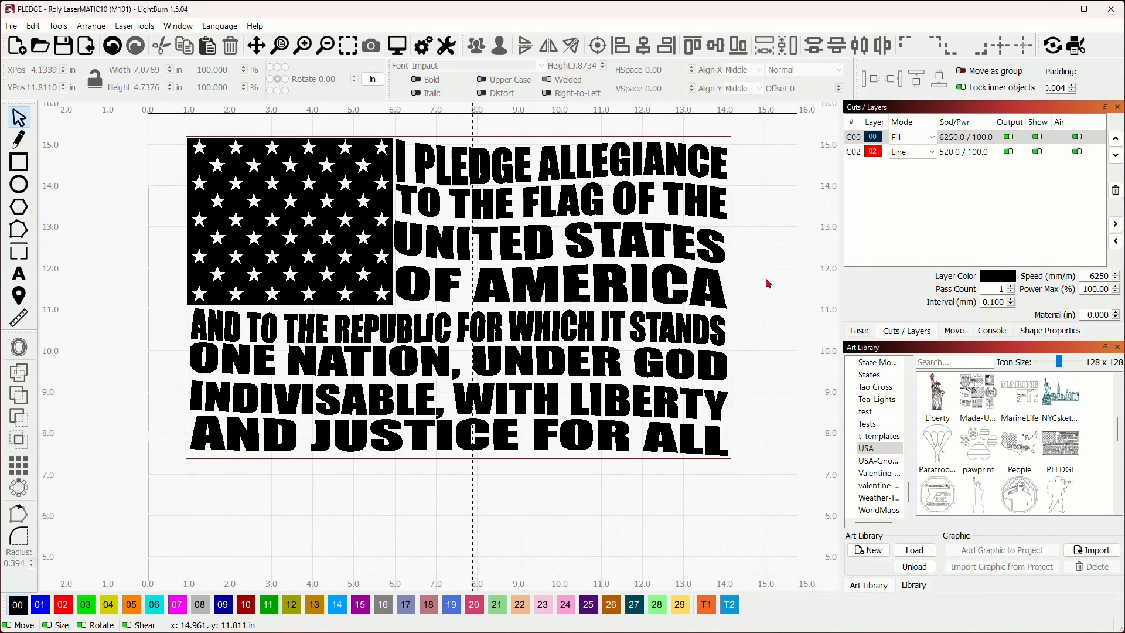
scroll(773, 281, down, 1)
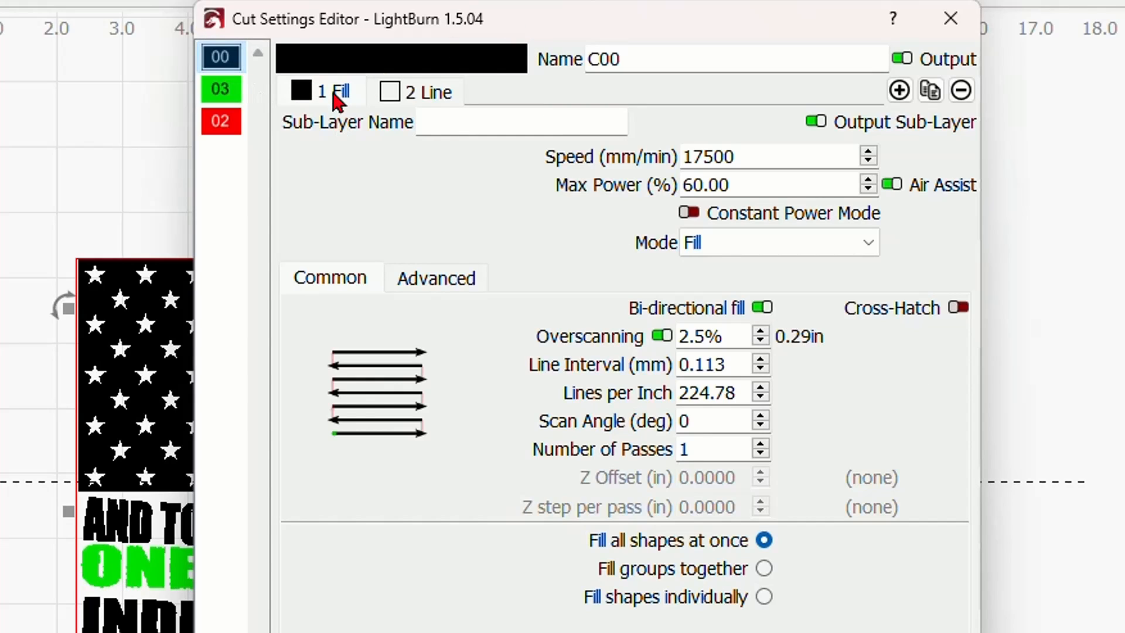
- Review black layer 00's Fill sub-layer speed, max power and line interval, and its Line sub-layer speed and max power
double_click(740, 155)
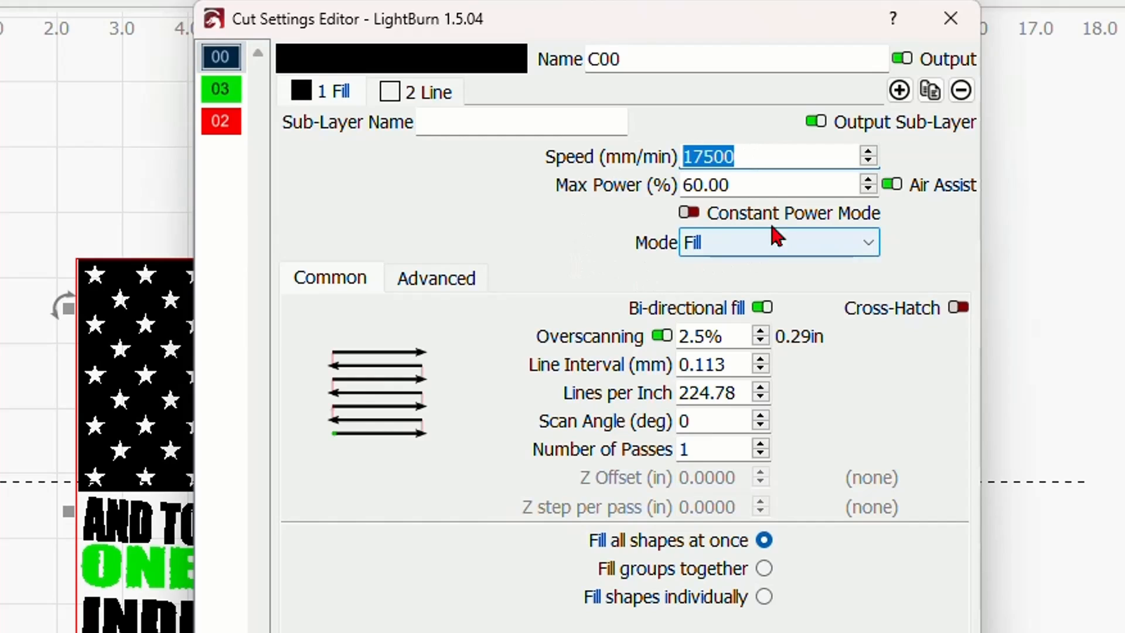
double_click(766, 184)
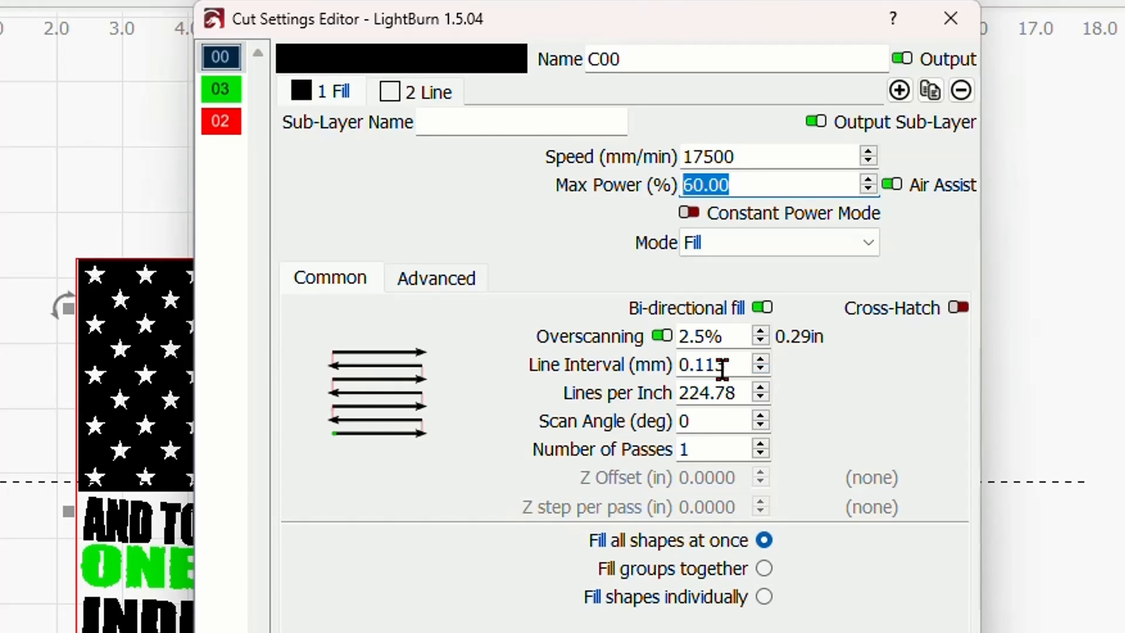
double_click(741, 362)
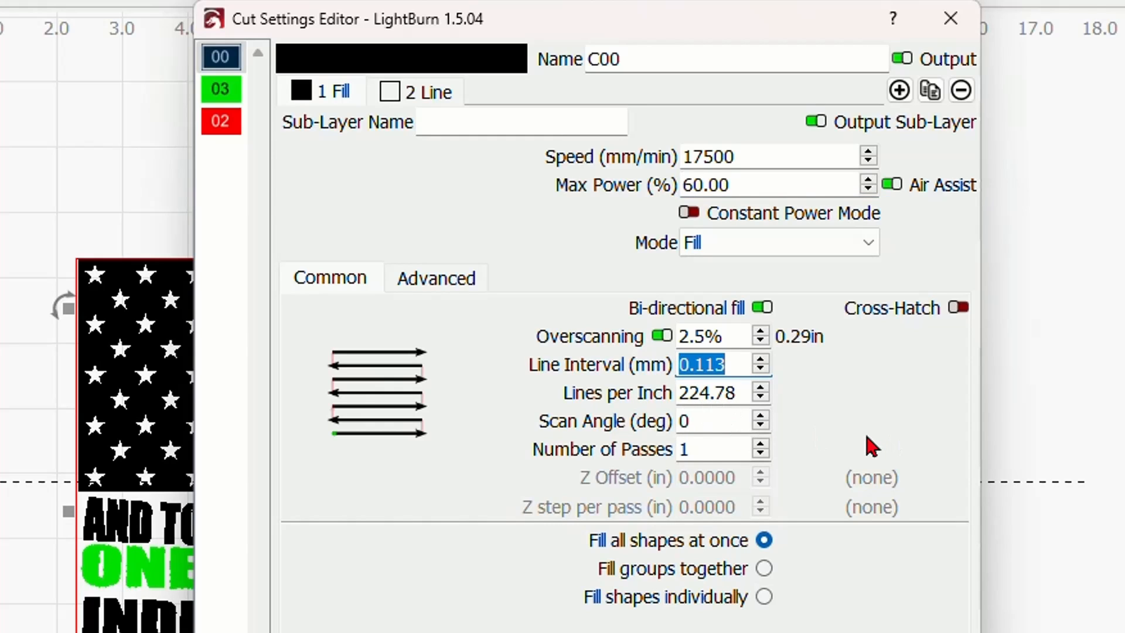
click(419, 92)
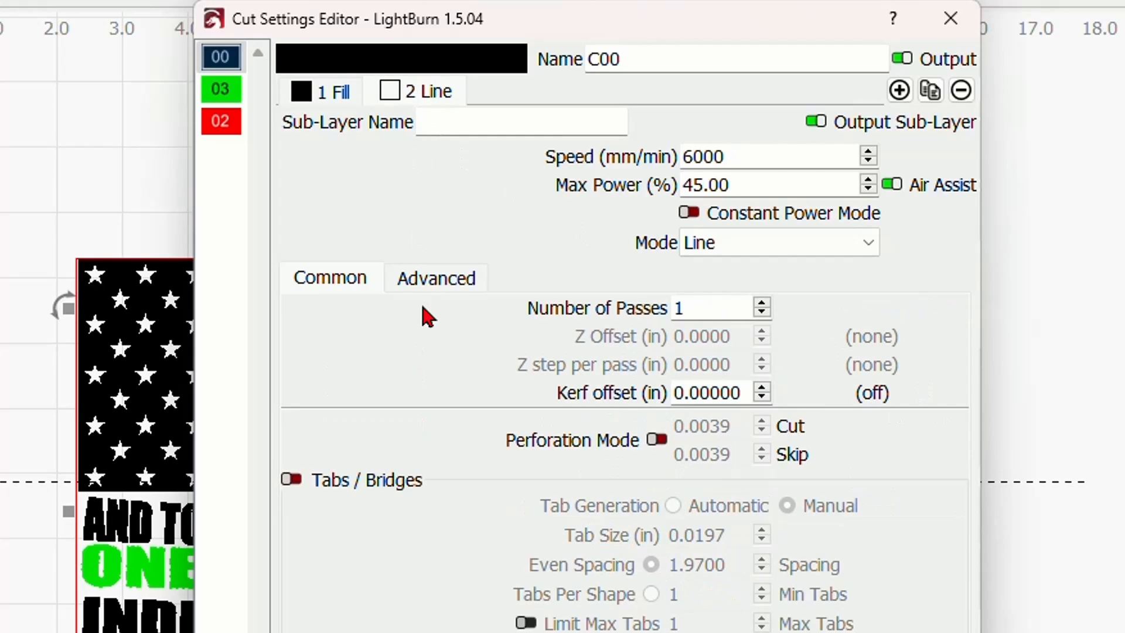
double_click(765, 156)
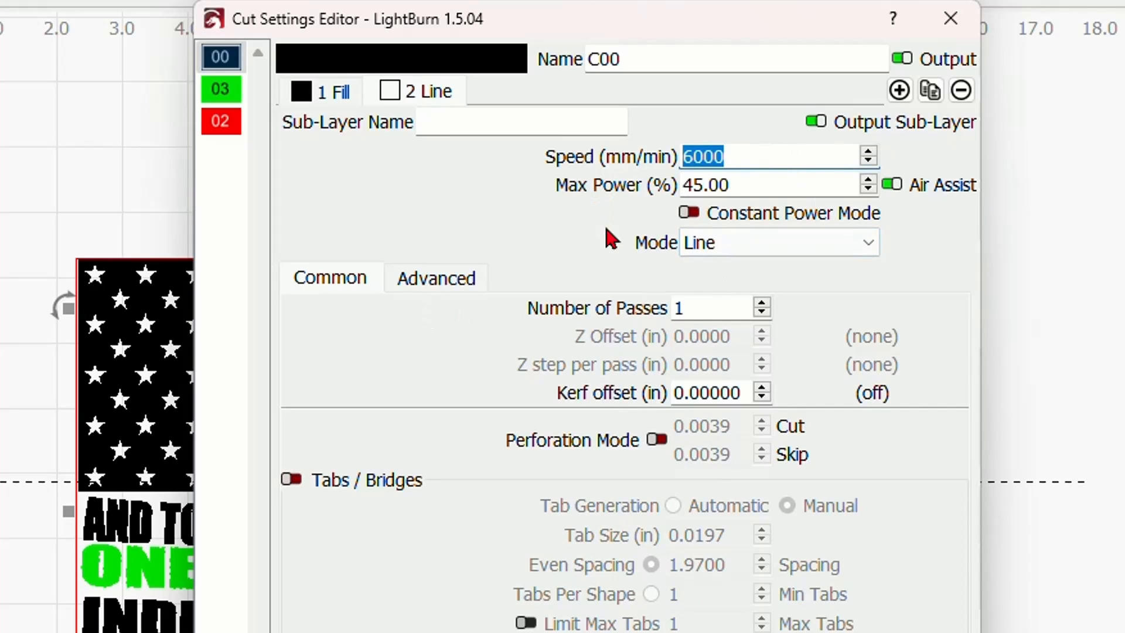
double_click(721, 184)
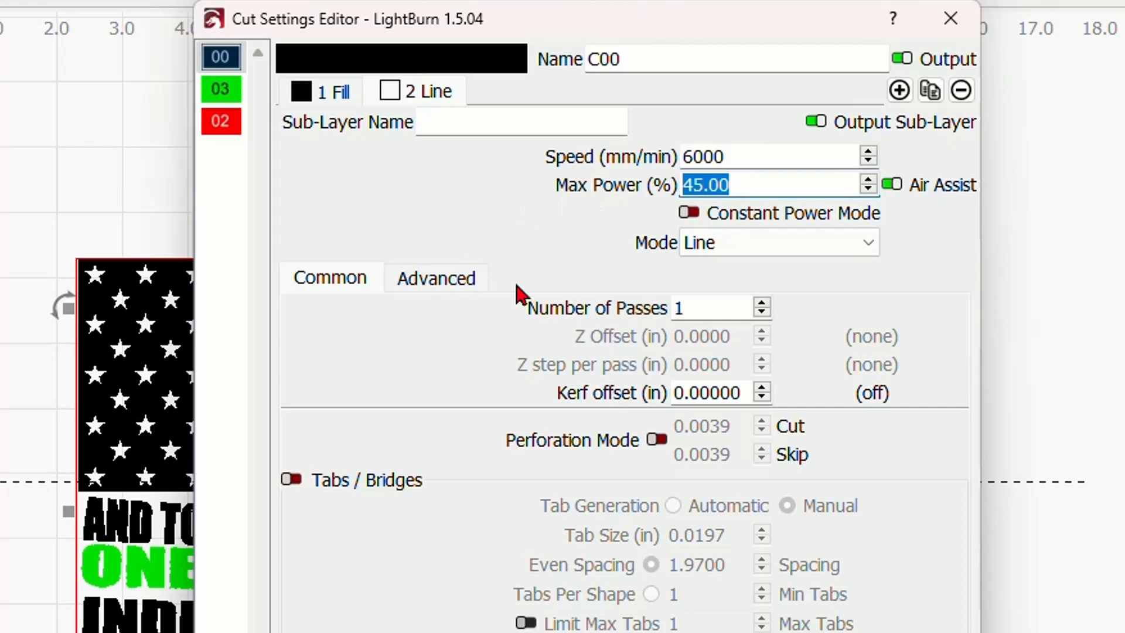
- Set the max power of green layer 03's Offset Fill sub-layer to 30% and select its Lines per Inch value
click(223, 91)
click(371, 95)
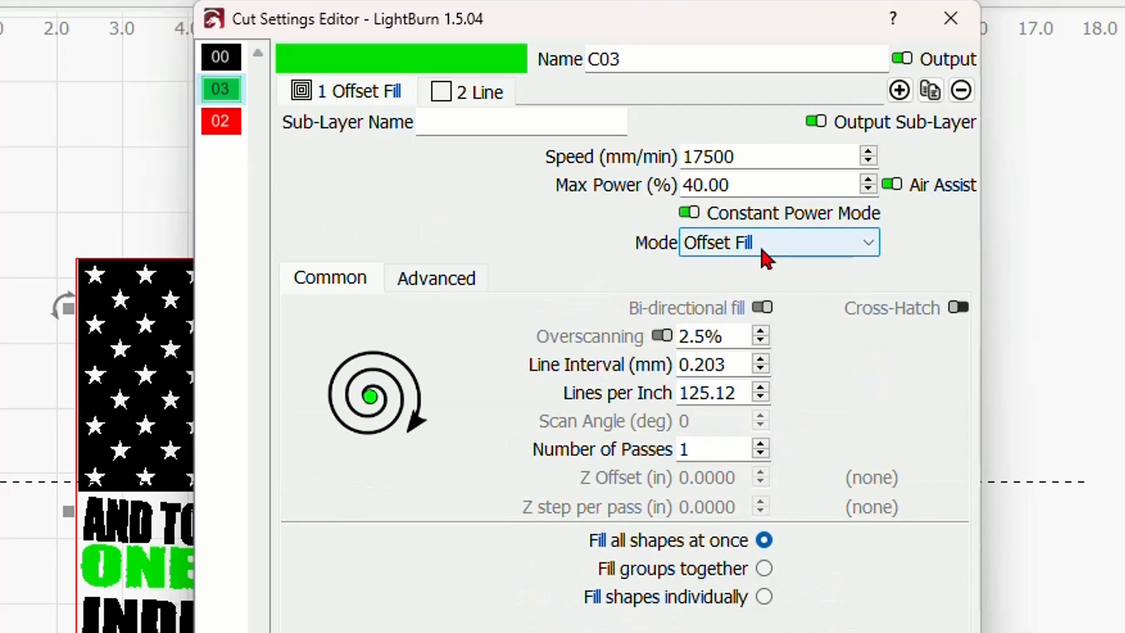
drag(769, 156, 674, 155)
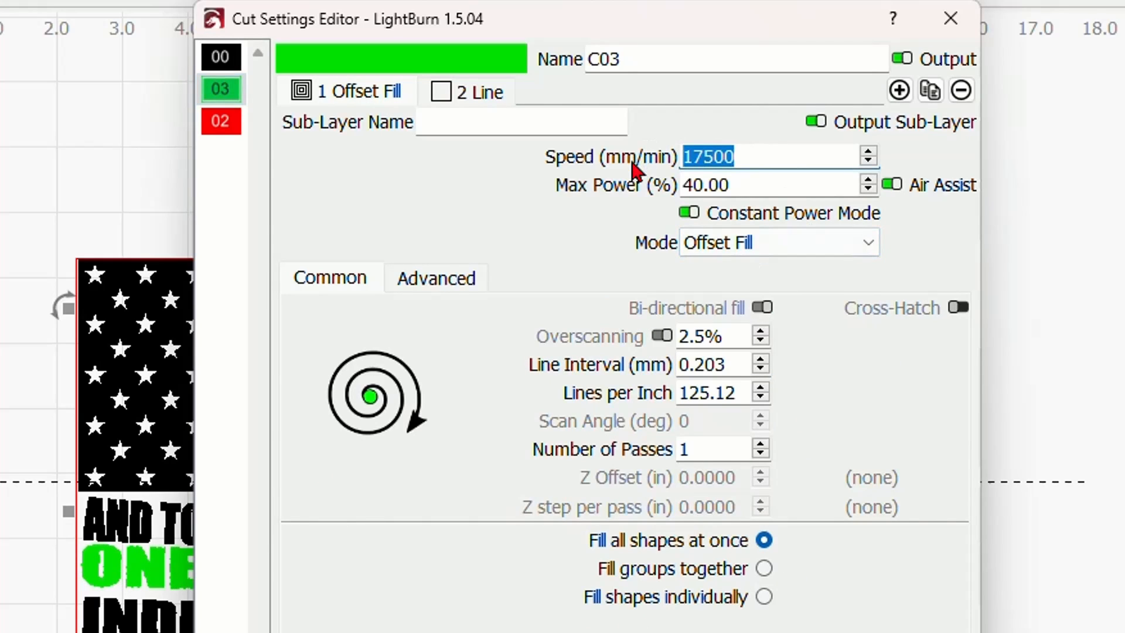
drag(781, 183, 613, 186)
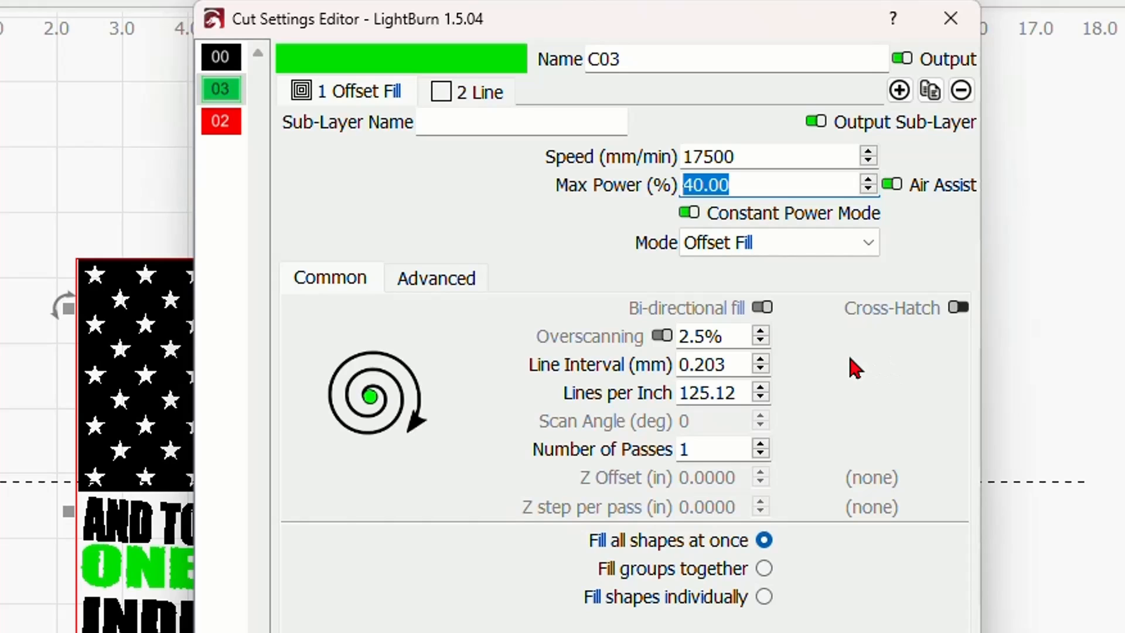
text(30)
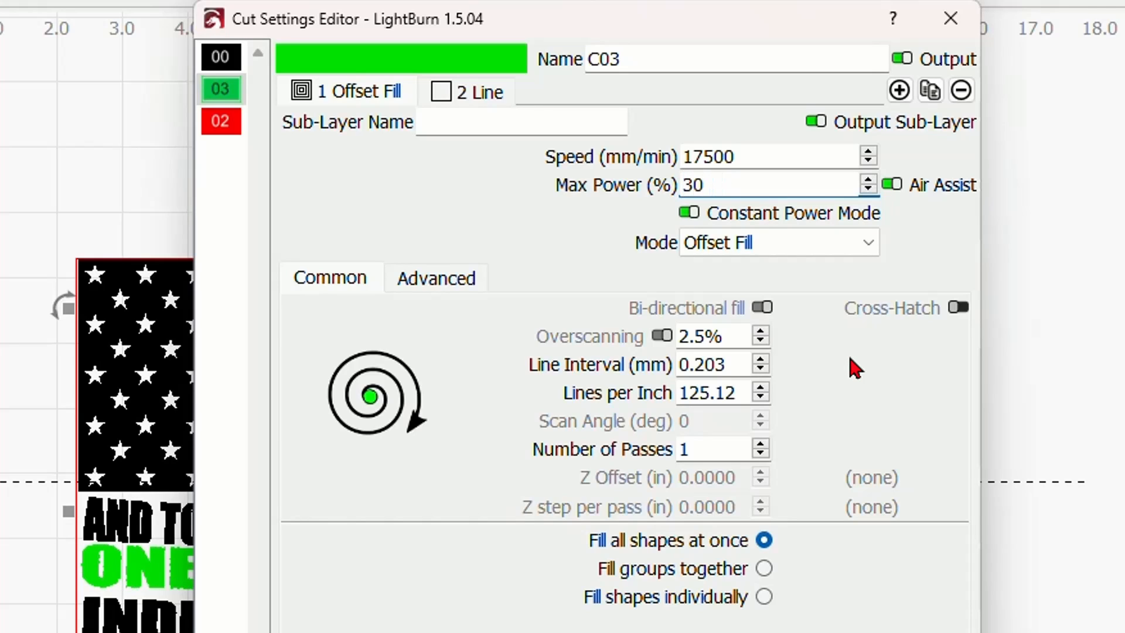
click(808, 164)
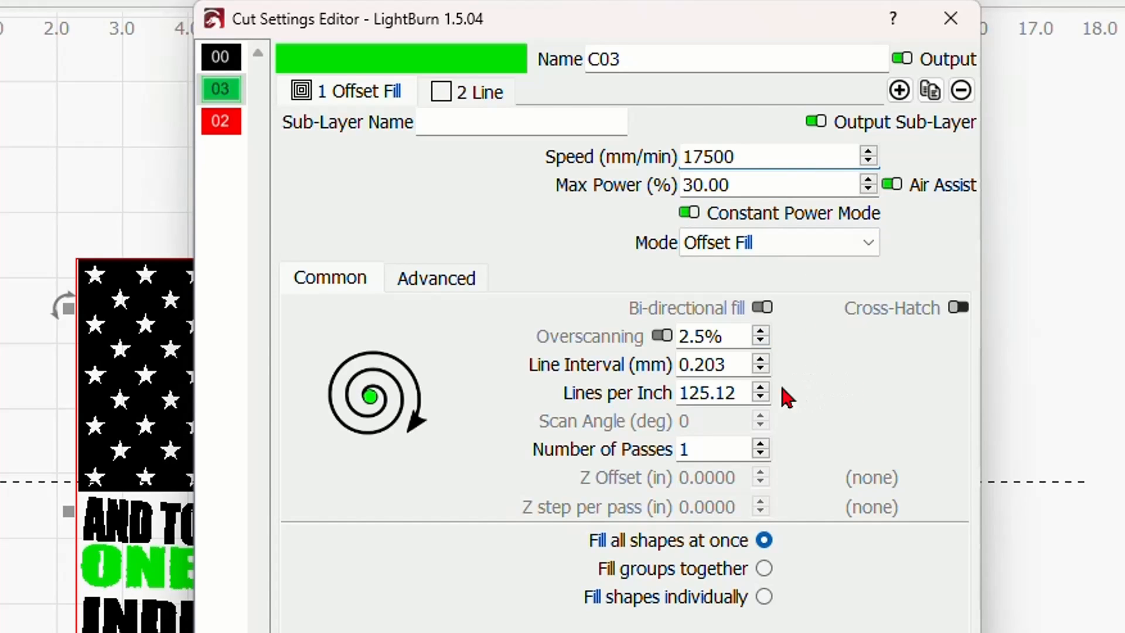
drag(741, 394, 620, 439)
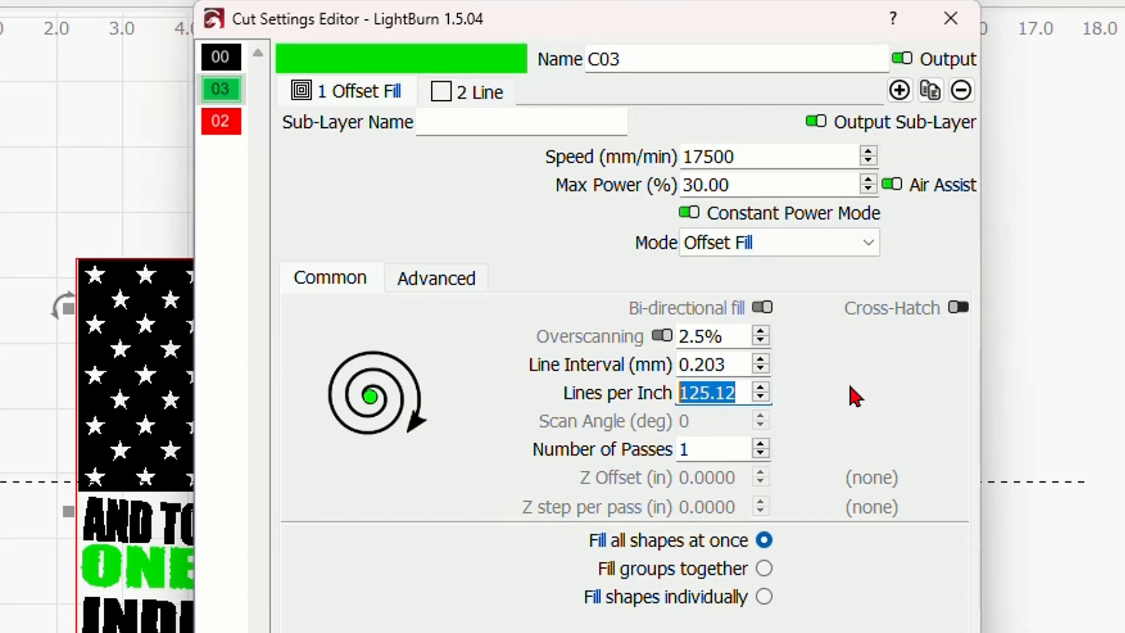
- Review the speed and max power of green layer 03's Line sub-layer, and switch to black layer 00's settings
click(466, 97)
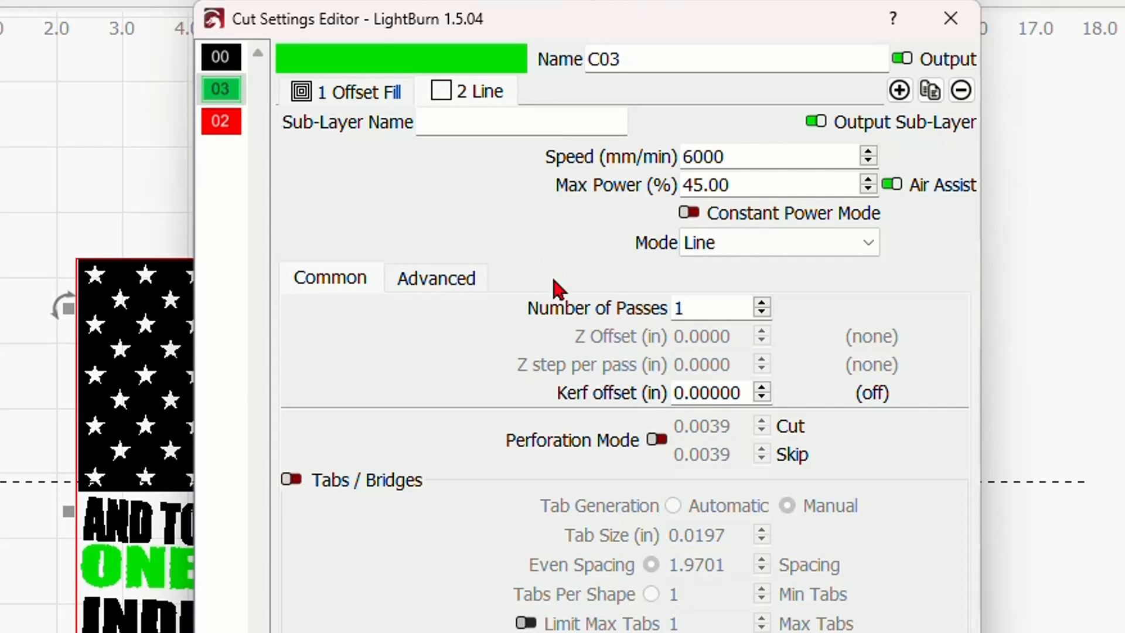
drag(772, 156, 681, 157)
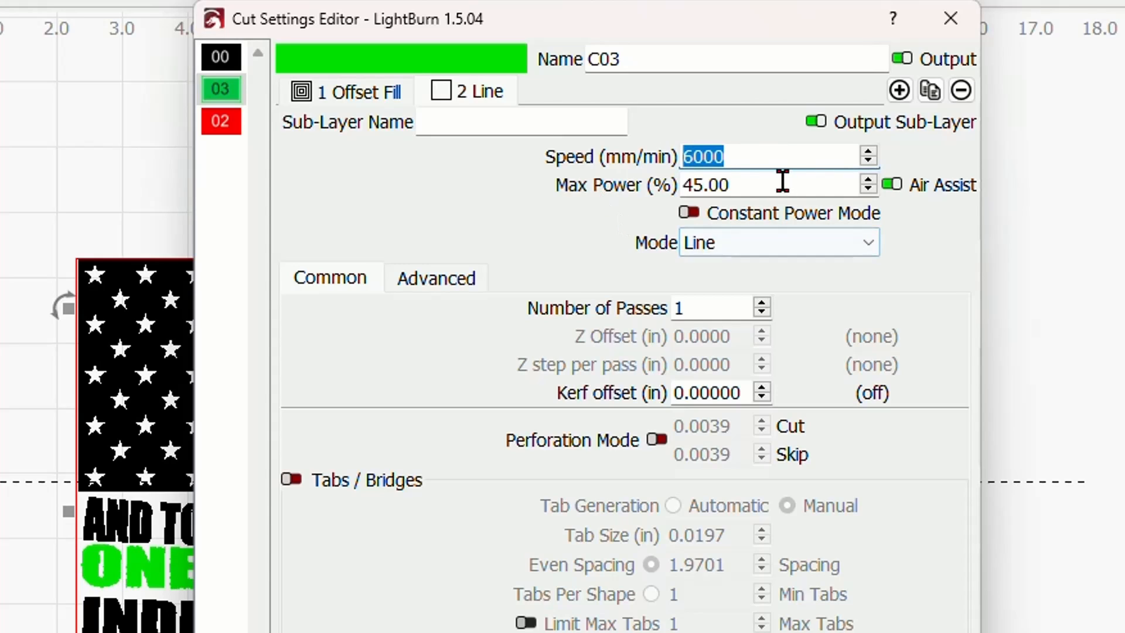
drag(783, 185, 683, 185)
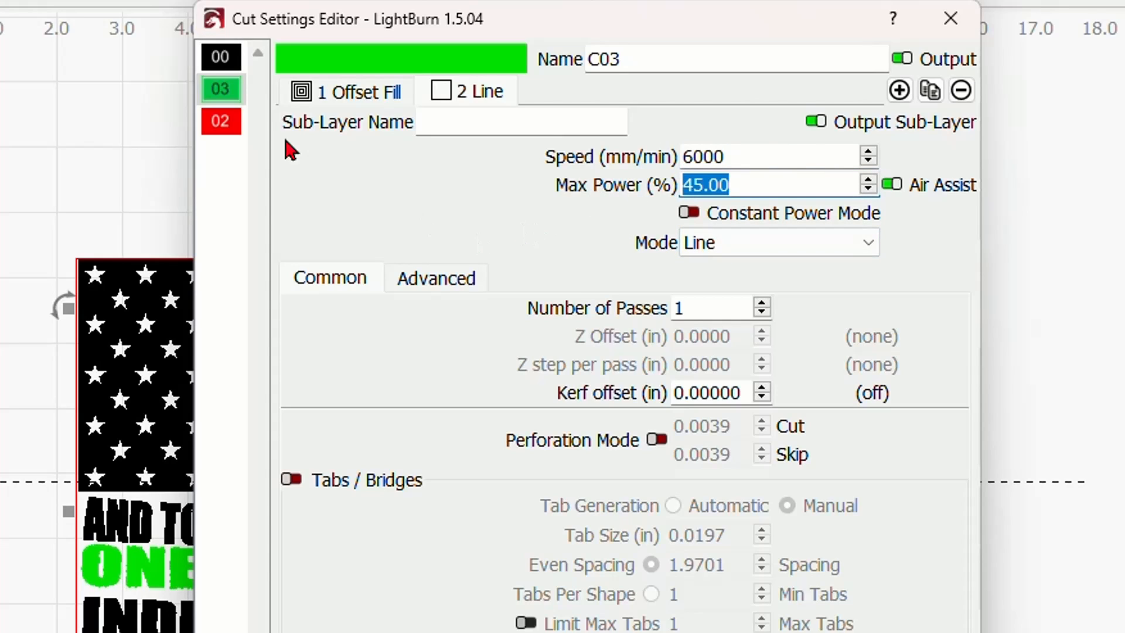
click(220, 62)
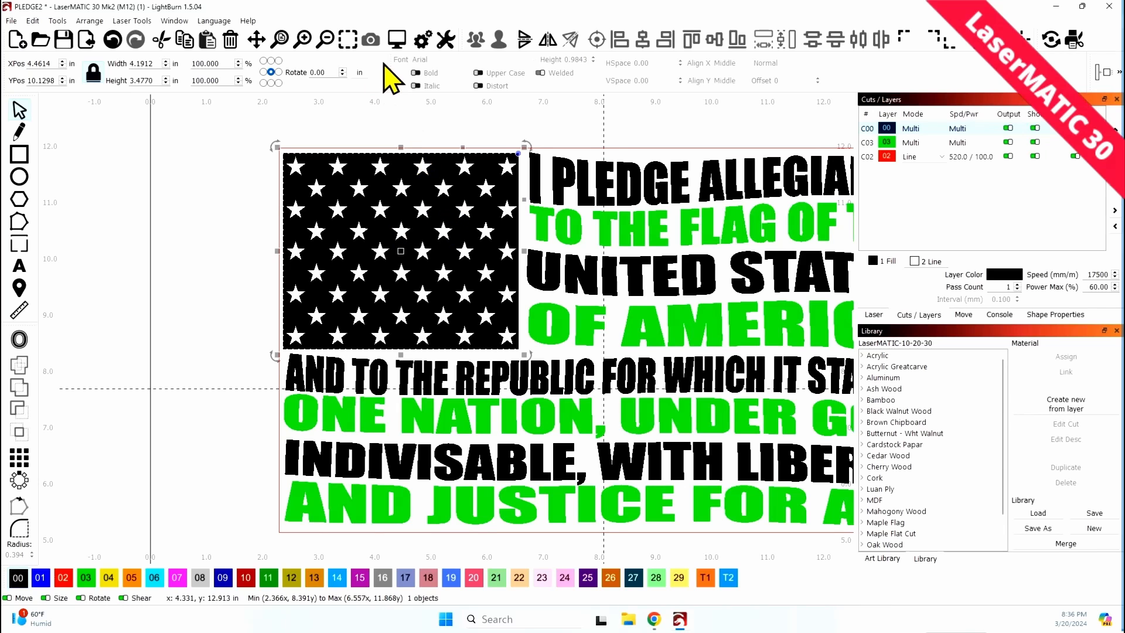
- Preview the laser job and examine up close how the star field and the pledge text lines burn
click(396, 40)
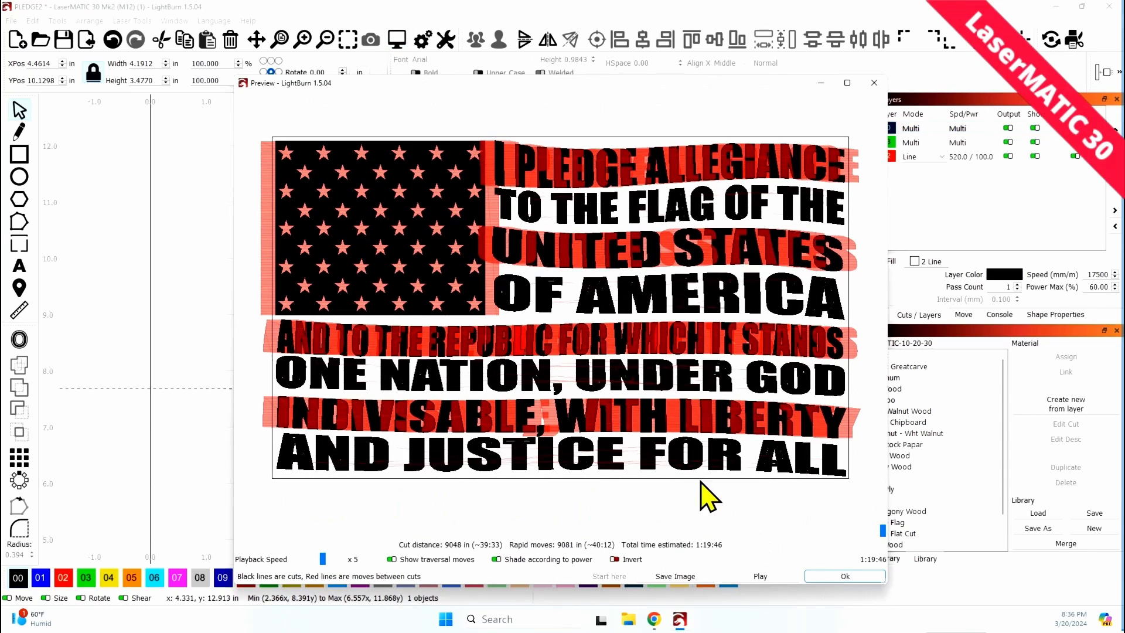
scroll(446, 282, up, 2)
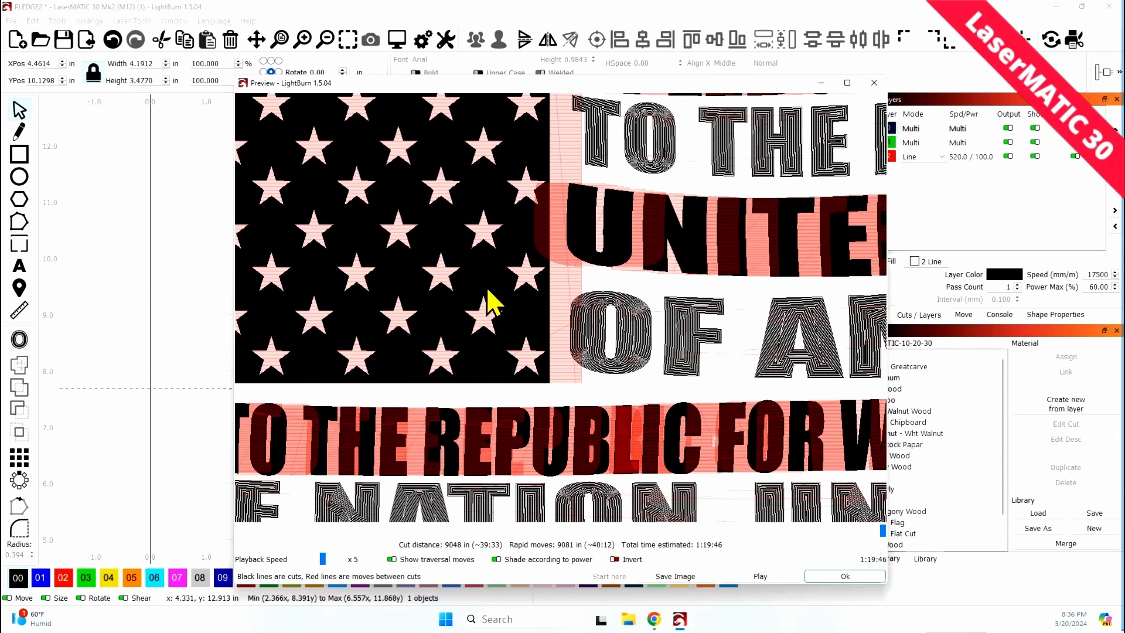
click(873, 83)
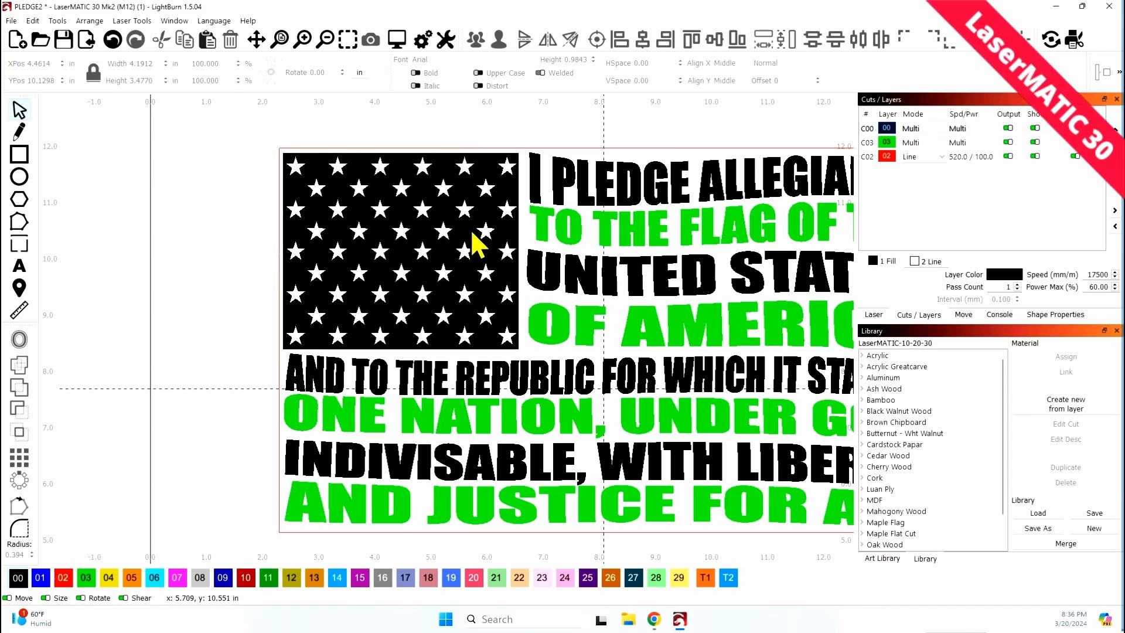
- Move the black rectangle off the star field, select a single star, and place the rectangle back over the stars
drag(473, 250, 235, 238)
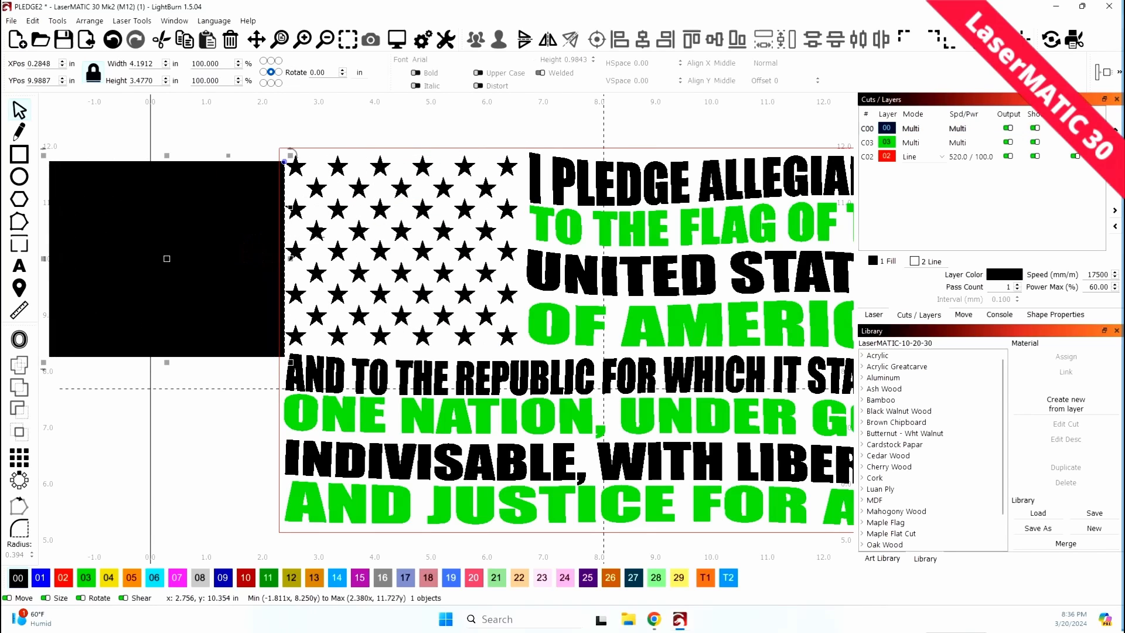
click(400, 231)
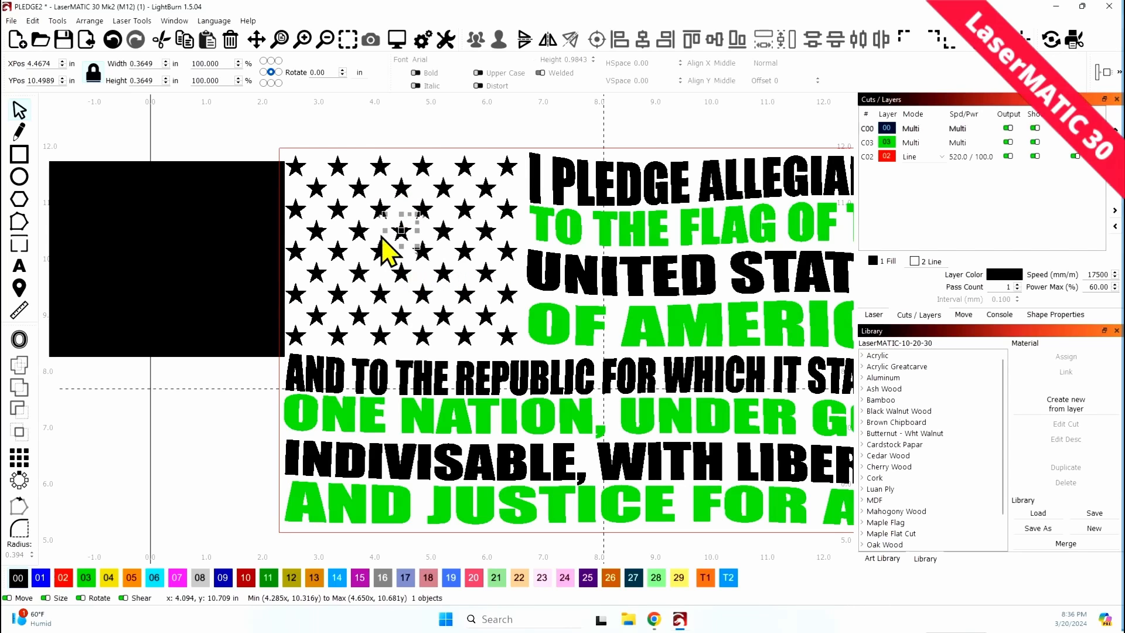
drag(186, 252, 426, 251)
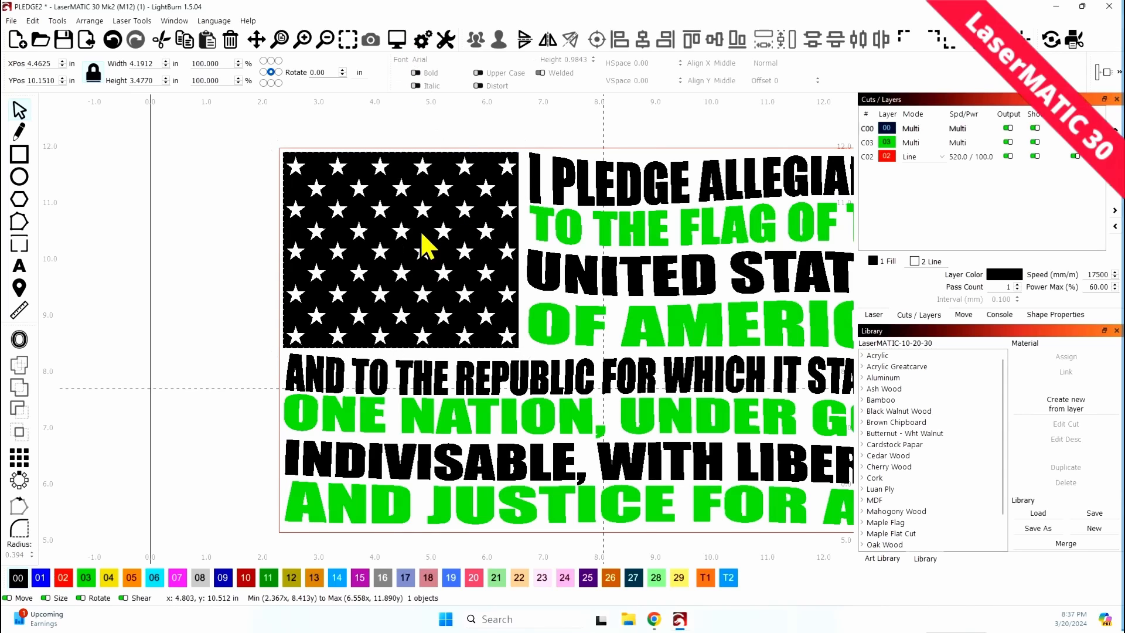
- Move the black rectangle off the star field, try shifting the lower-right corner star onto its neighbour, and undo that shift
drag(427, 243, 140, 248)
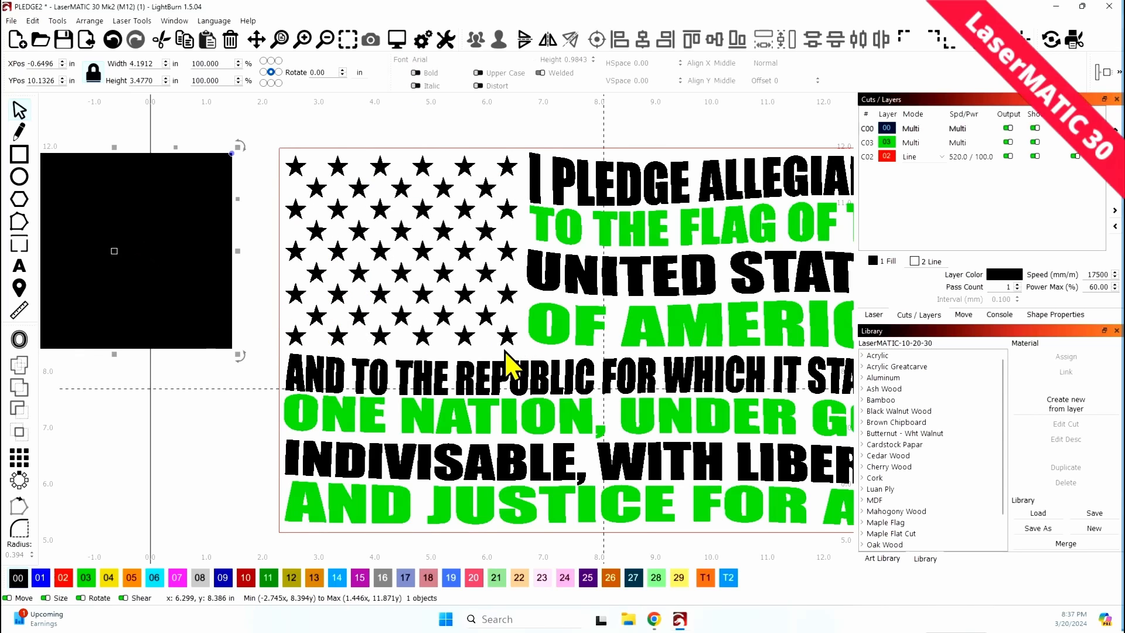
click(302, 179)
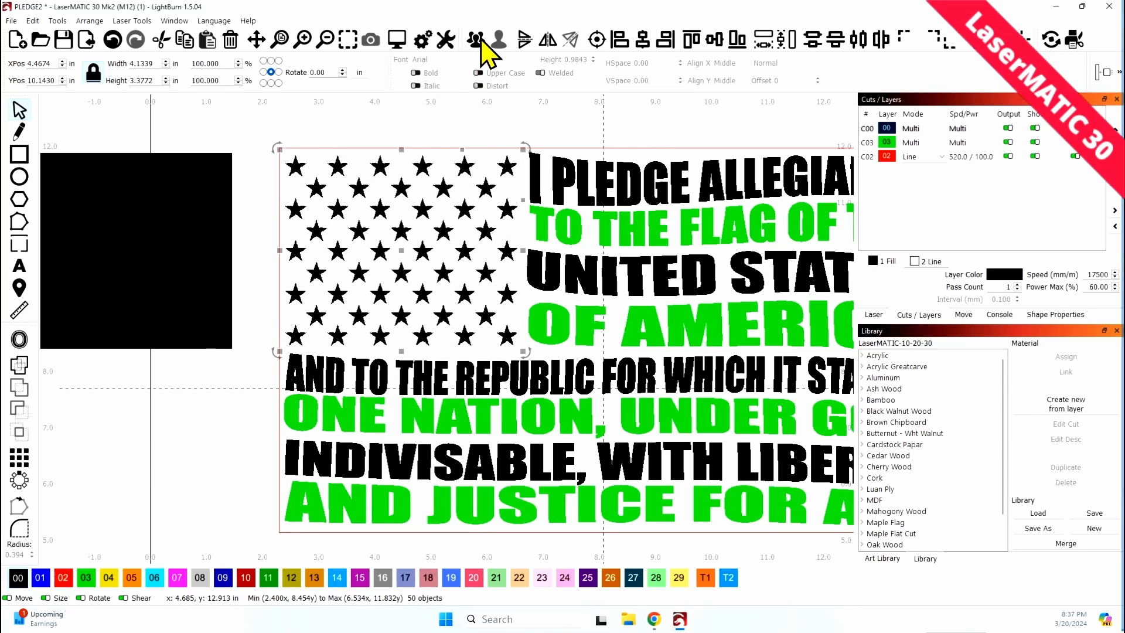
click(427, 125)
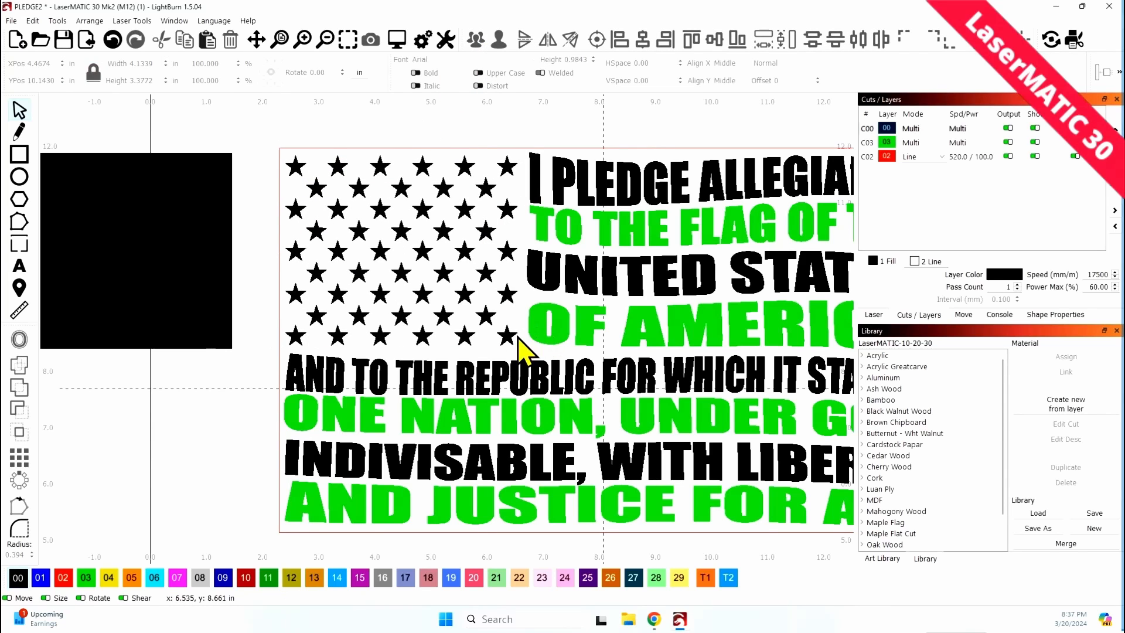
drag(508, 338, 469, 337)
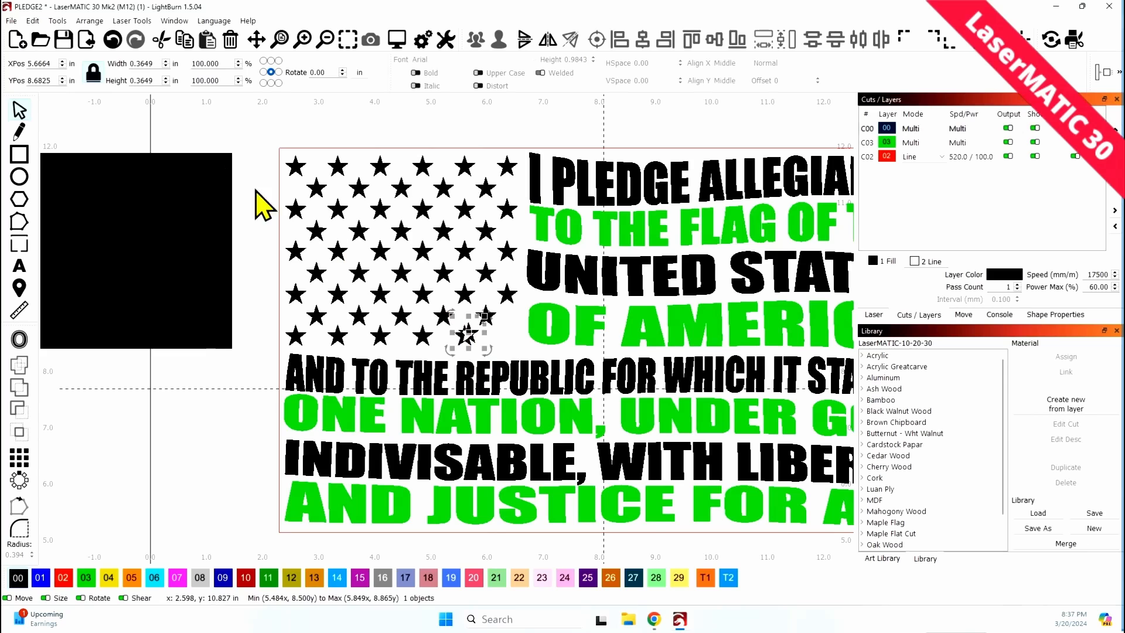
click(114, 41)
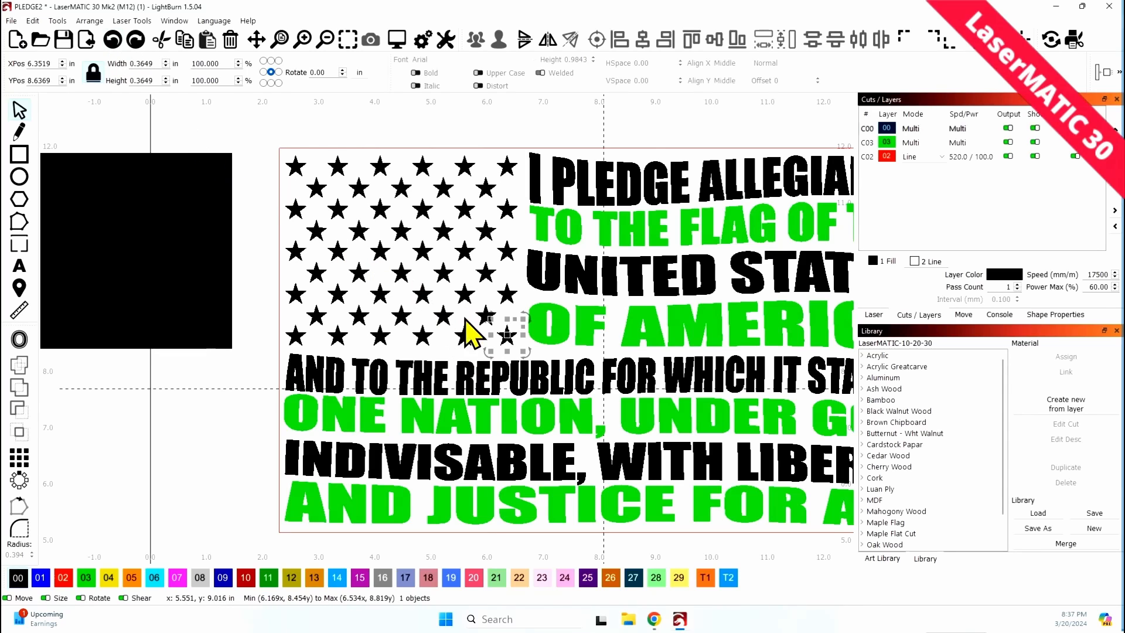
- Group the stars in the right part of the star field and move the black rectangle back over all the stars
click(477, 350)
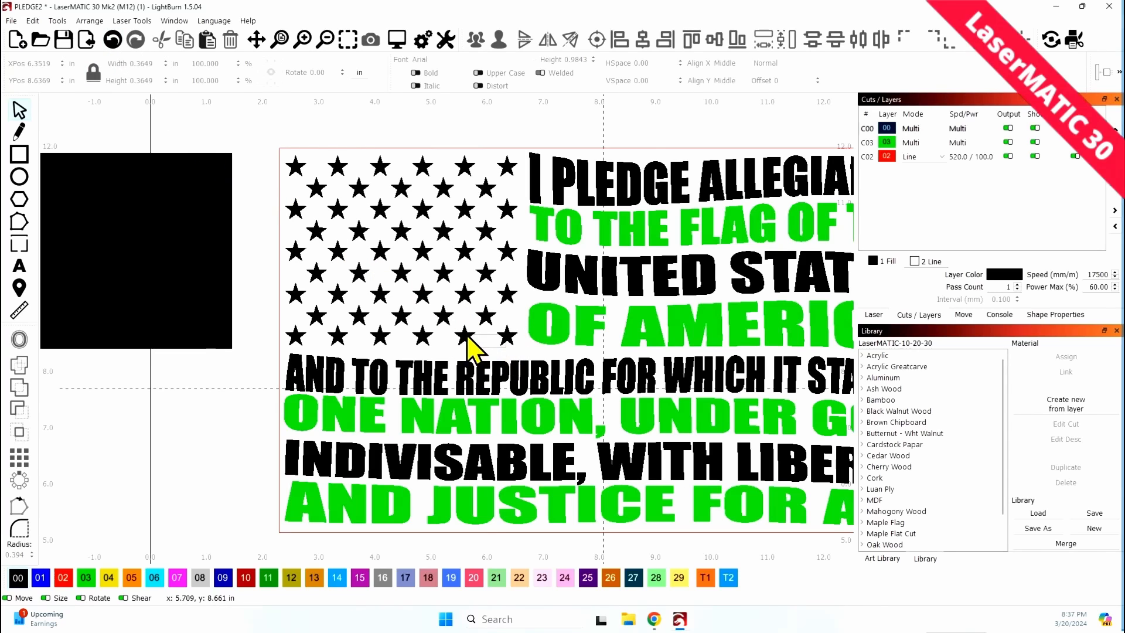
drag(467, 336, 407, 159)
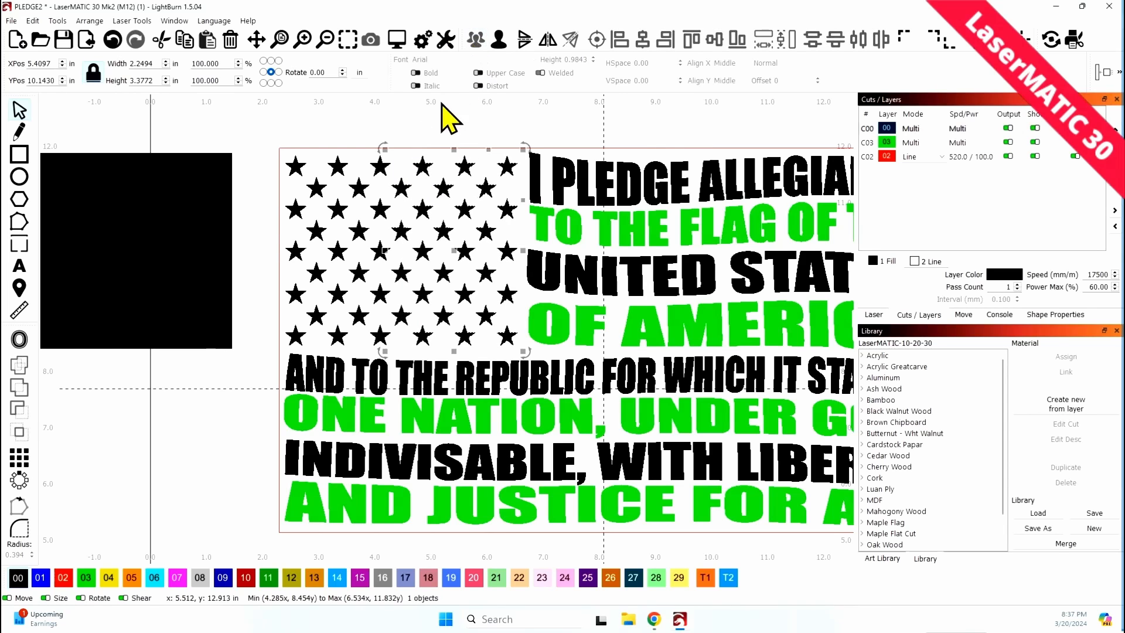
drag(200, 258, 470, 249)
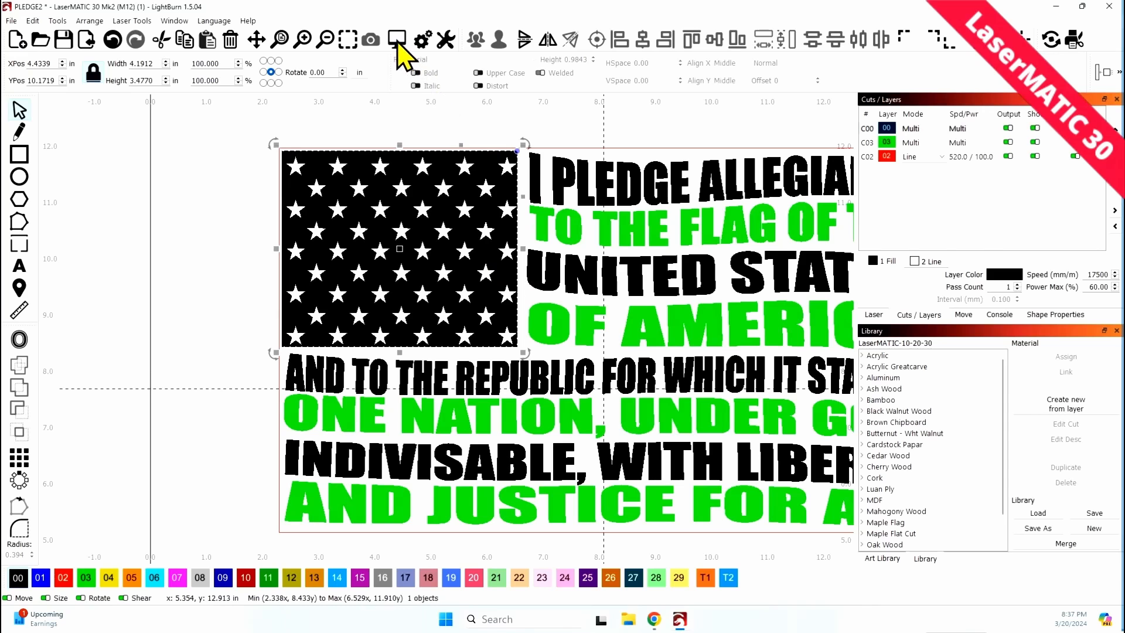
- Preview the job and compare how the grouped and ungrouped stars burn within the black rectangle
click(397, 42)
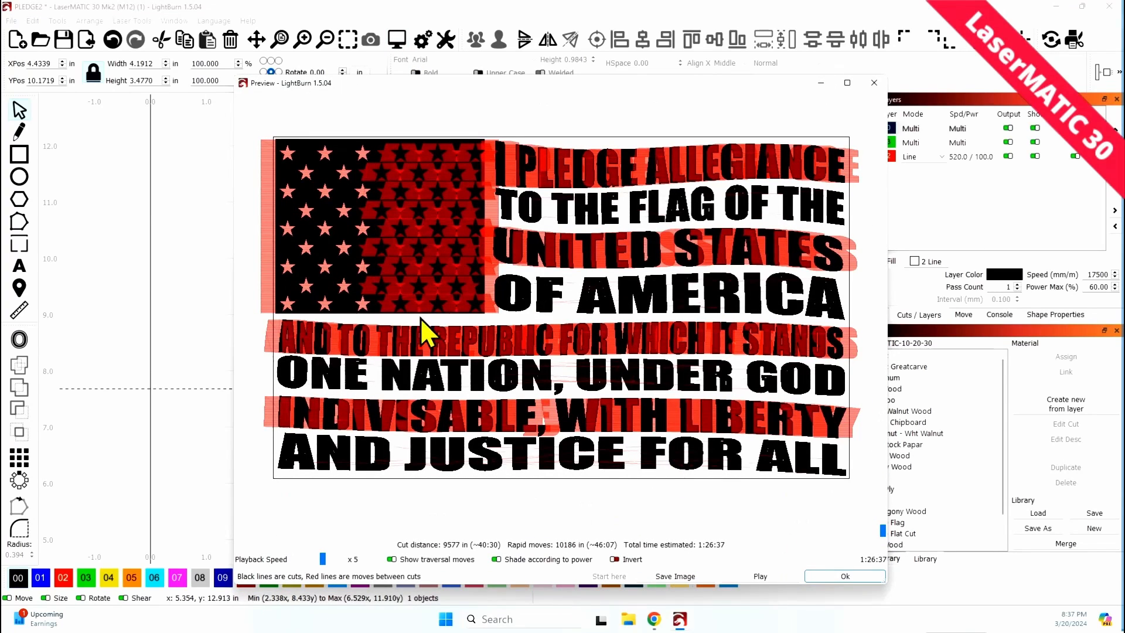
scroll(359, 218, up, 4)
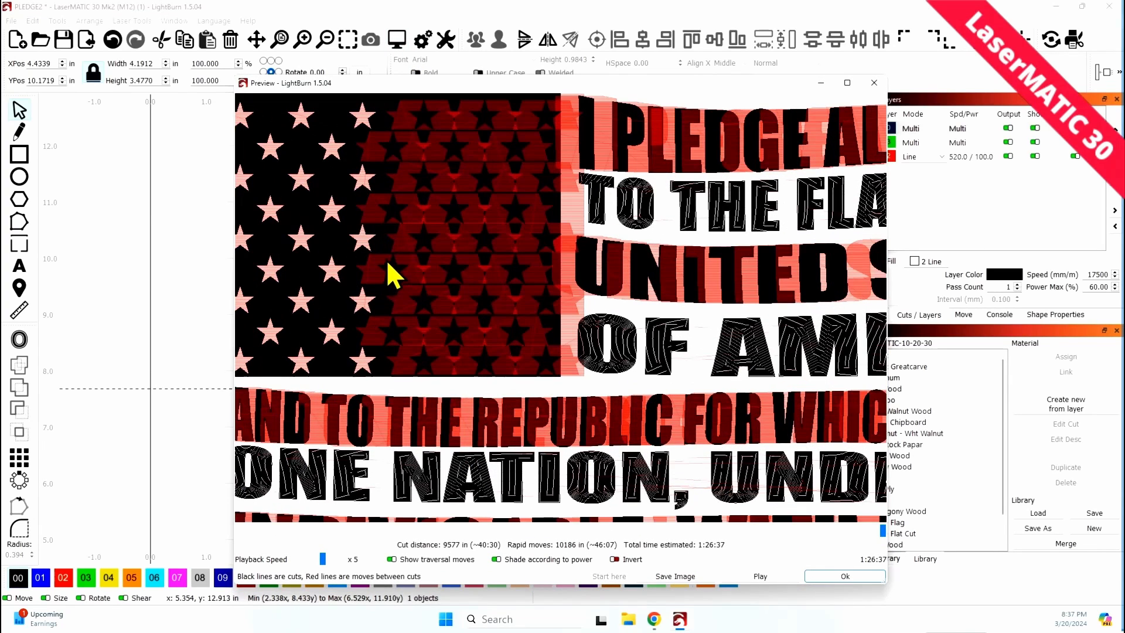
scroll(390, 275, down, 3)
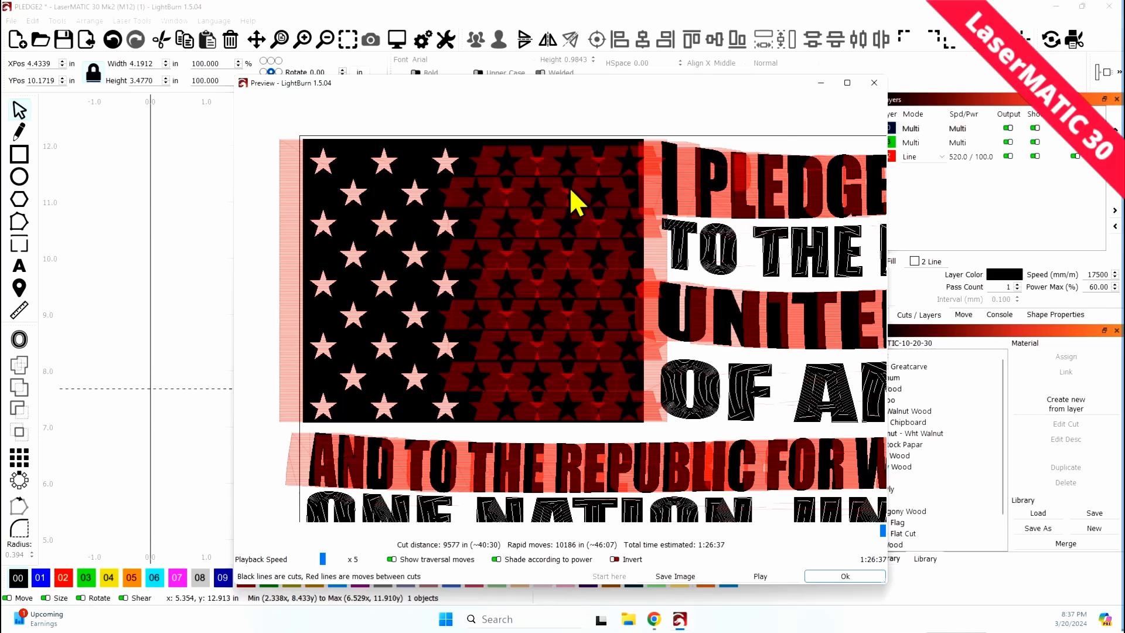
click(879, 87)
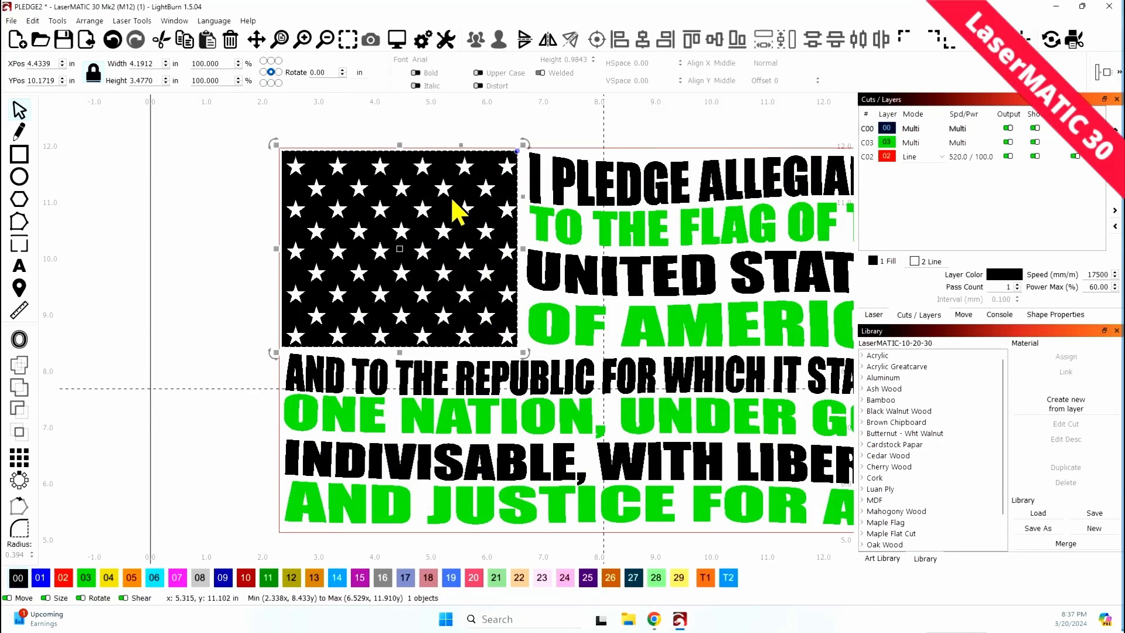
- Move the black rectangle aside, ungroup the grouped stars, and place the rectangle back over the star field
drag(451, 209, 376, 206)
drag(240, 211, 201, 213)
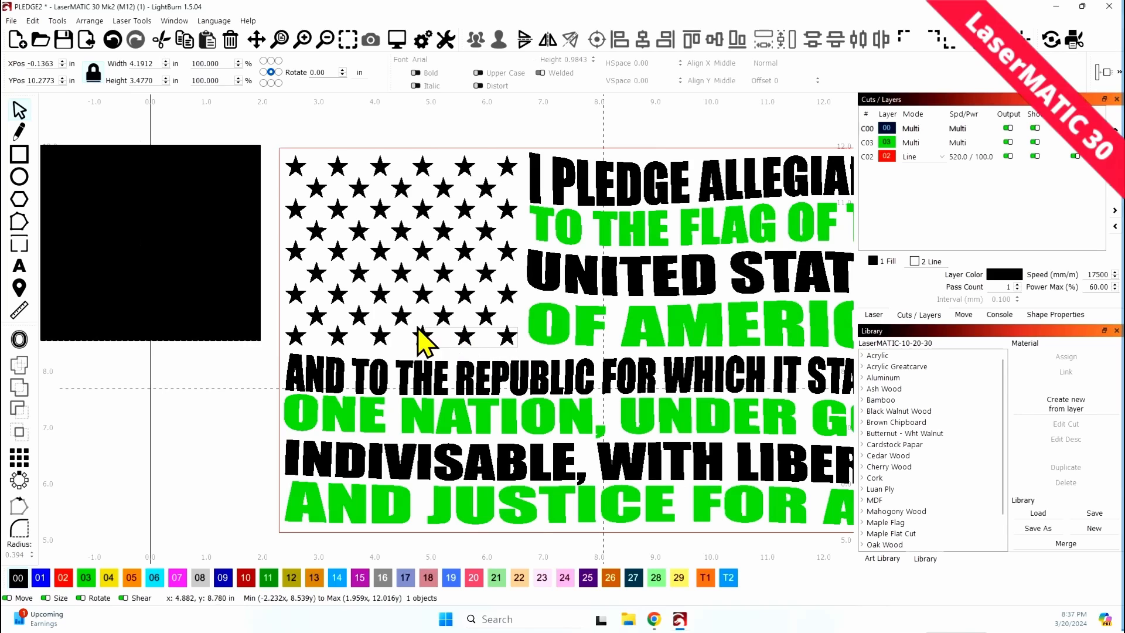
click(341, 167)
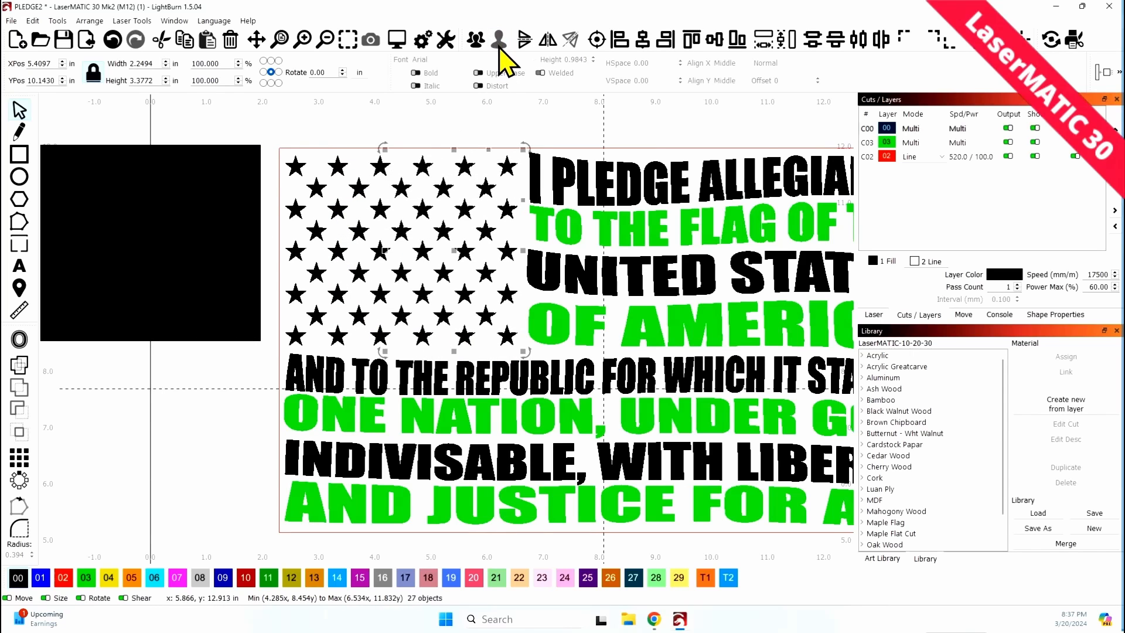
drag(201, 246, 449, 252)
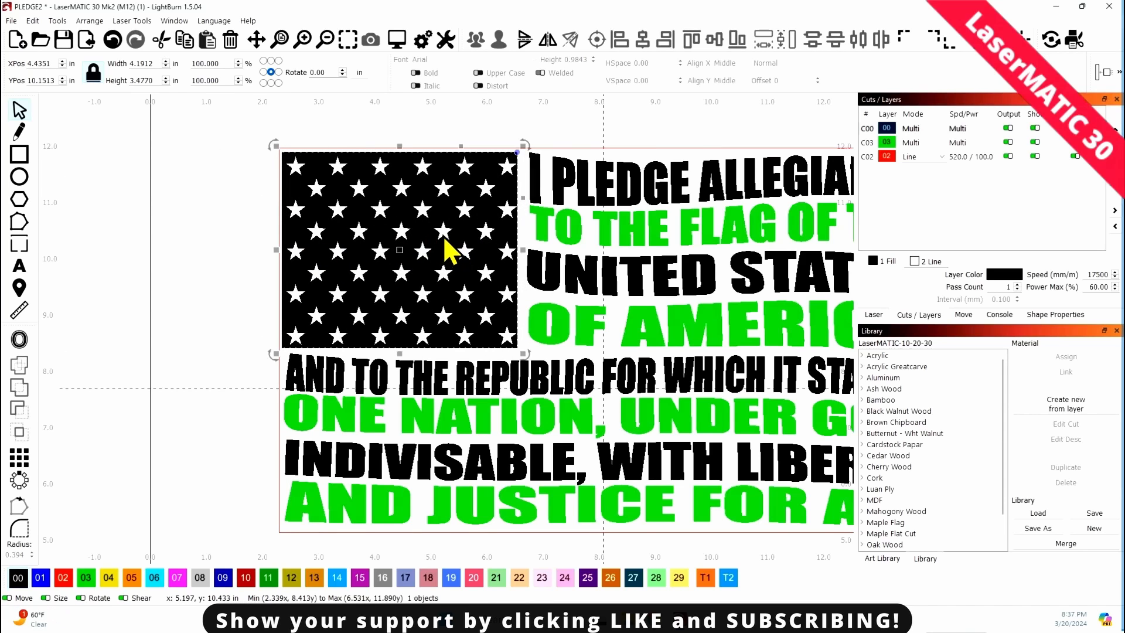
click(238, 254)
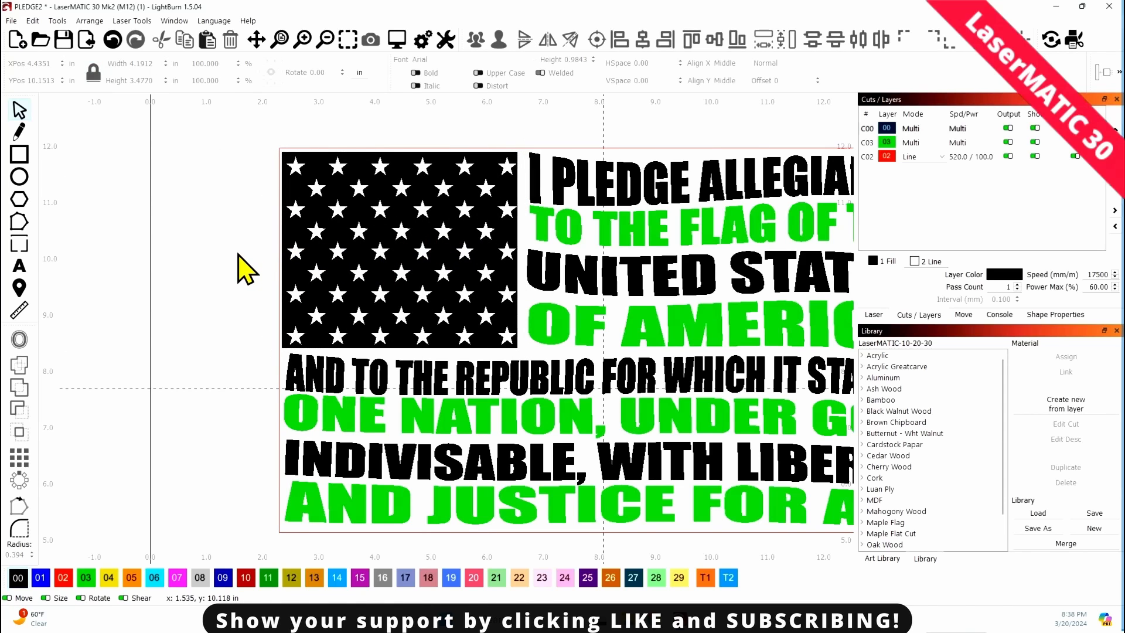